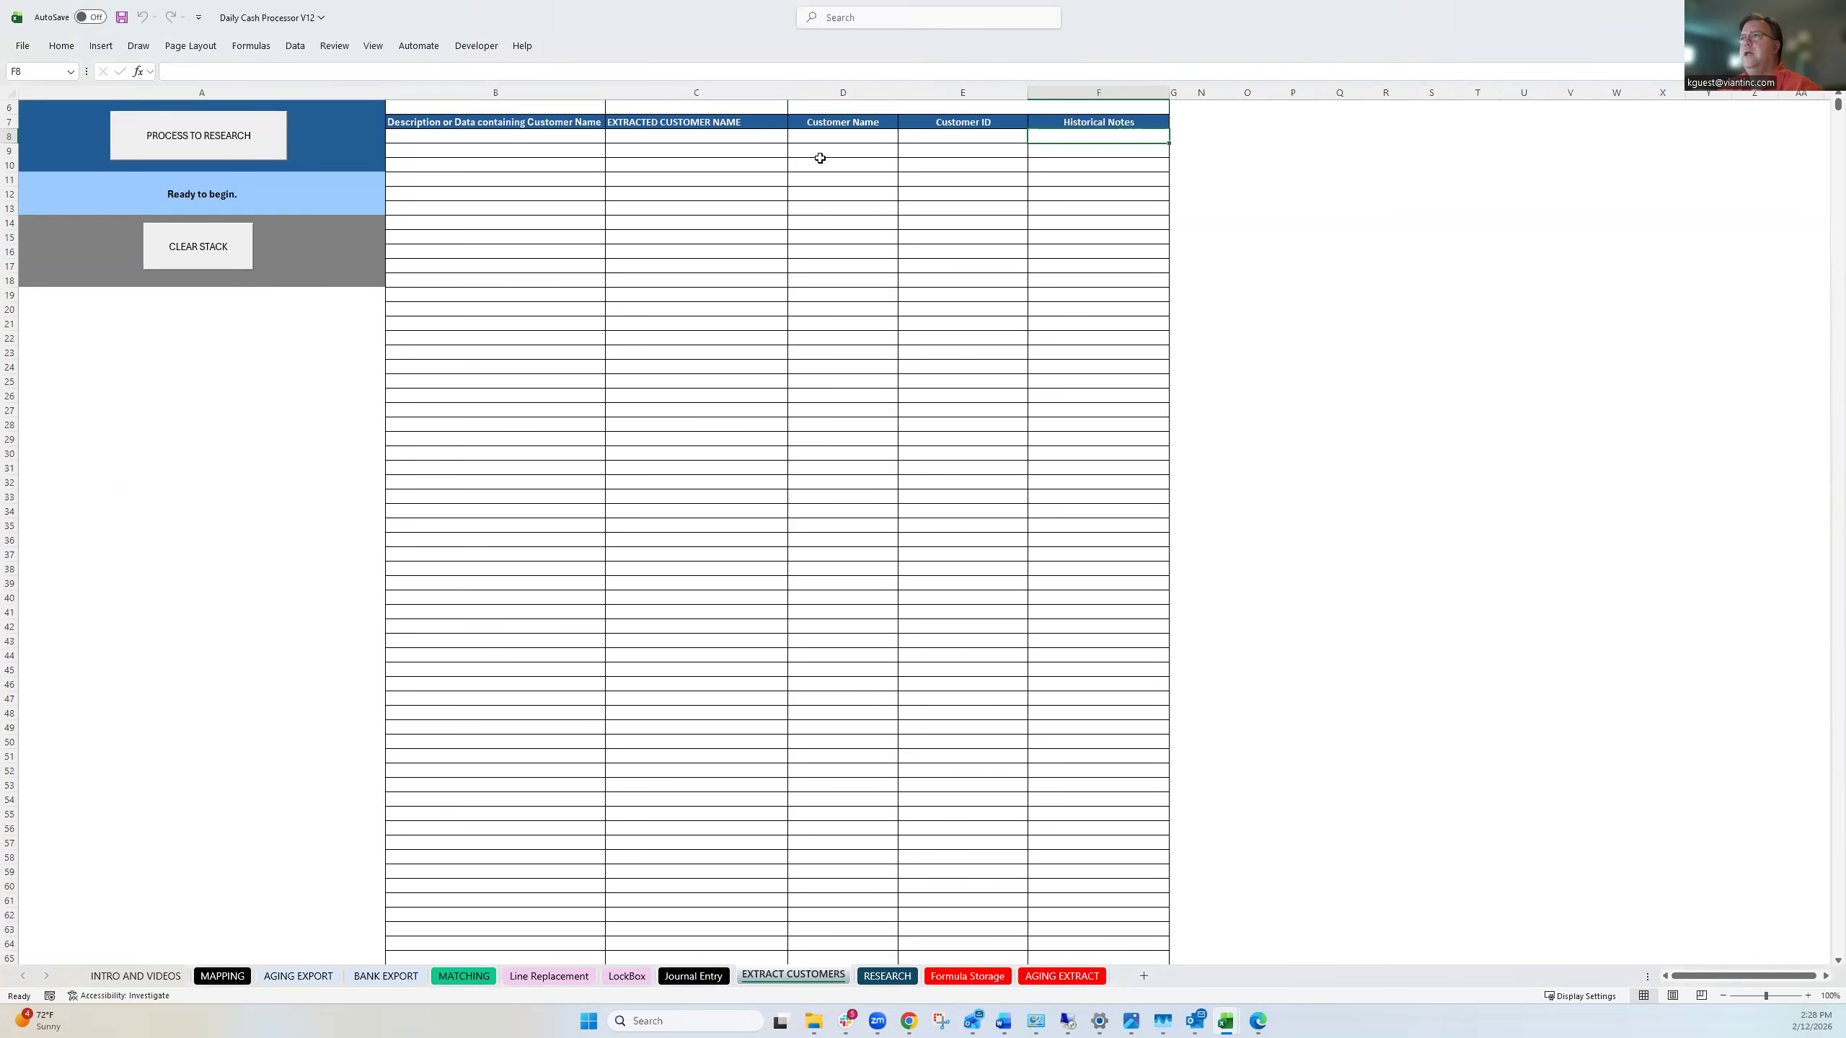
Examine the Customer Name, Customer ID and Historical Notes columns on EXTRACT CUSTOMERS, and the records on the RESEARCH sheet.
click(834, 137)
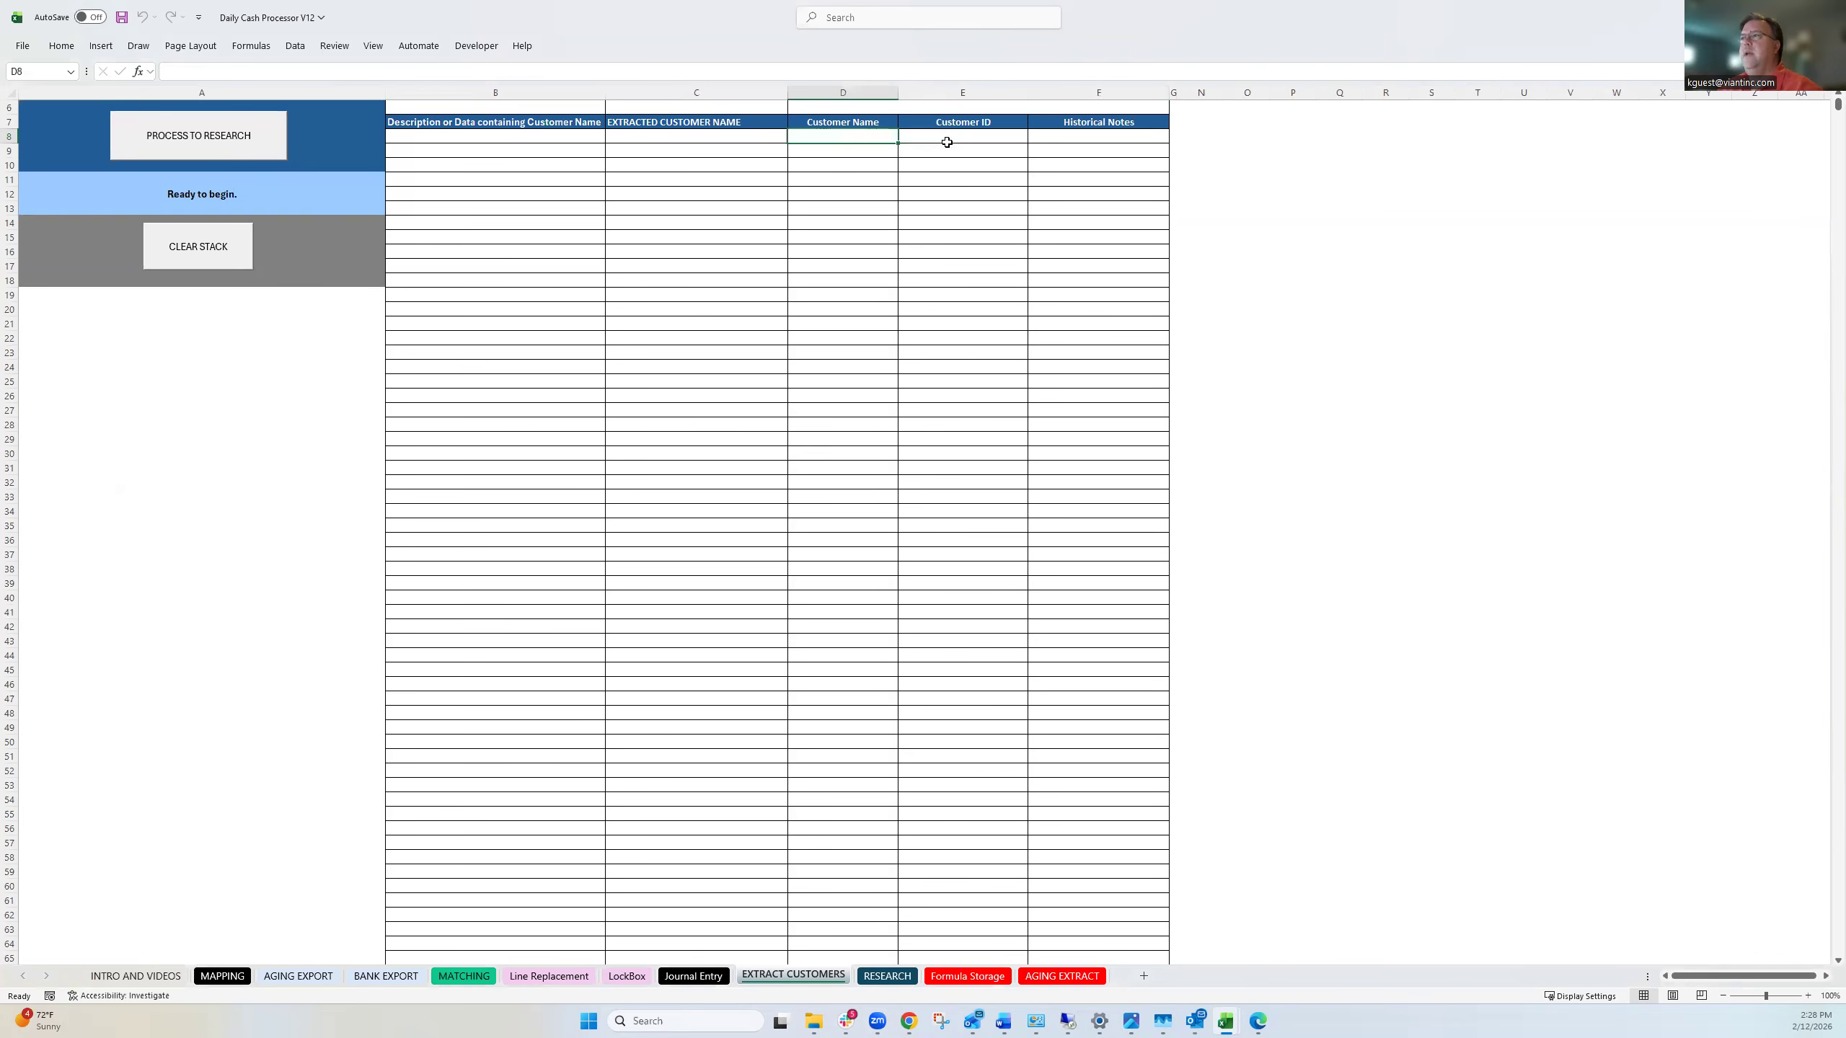
click(952, 134)
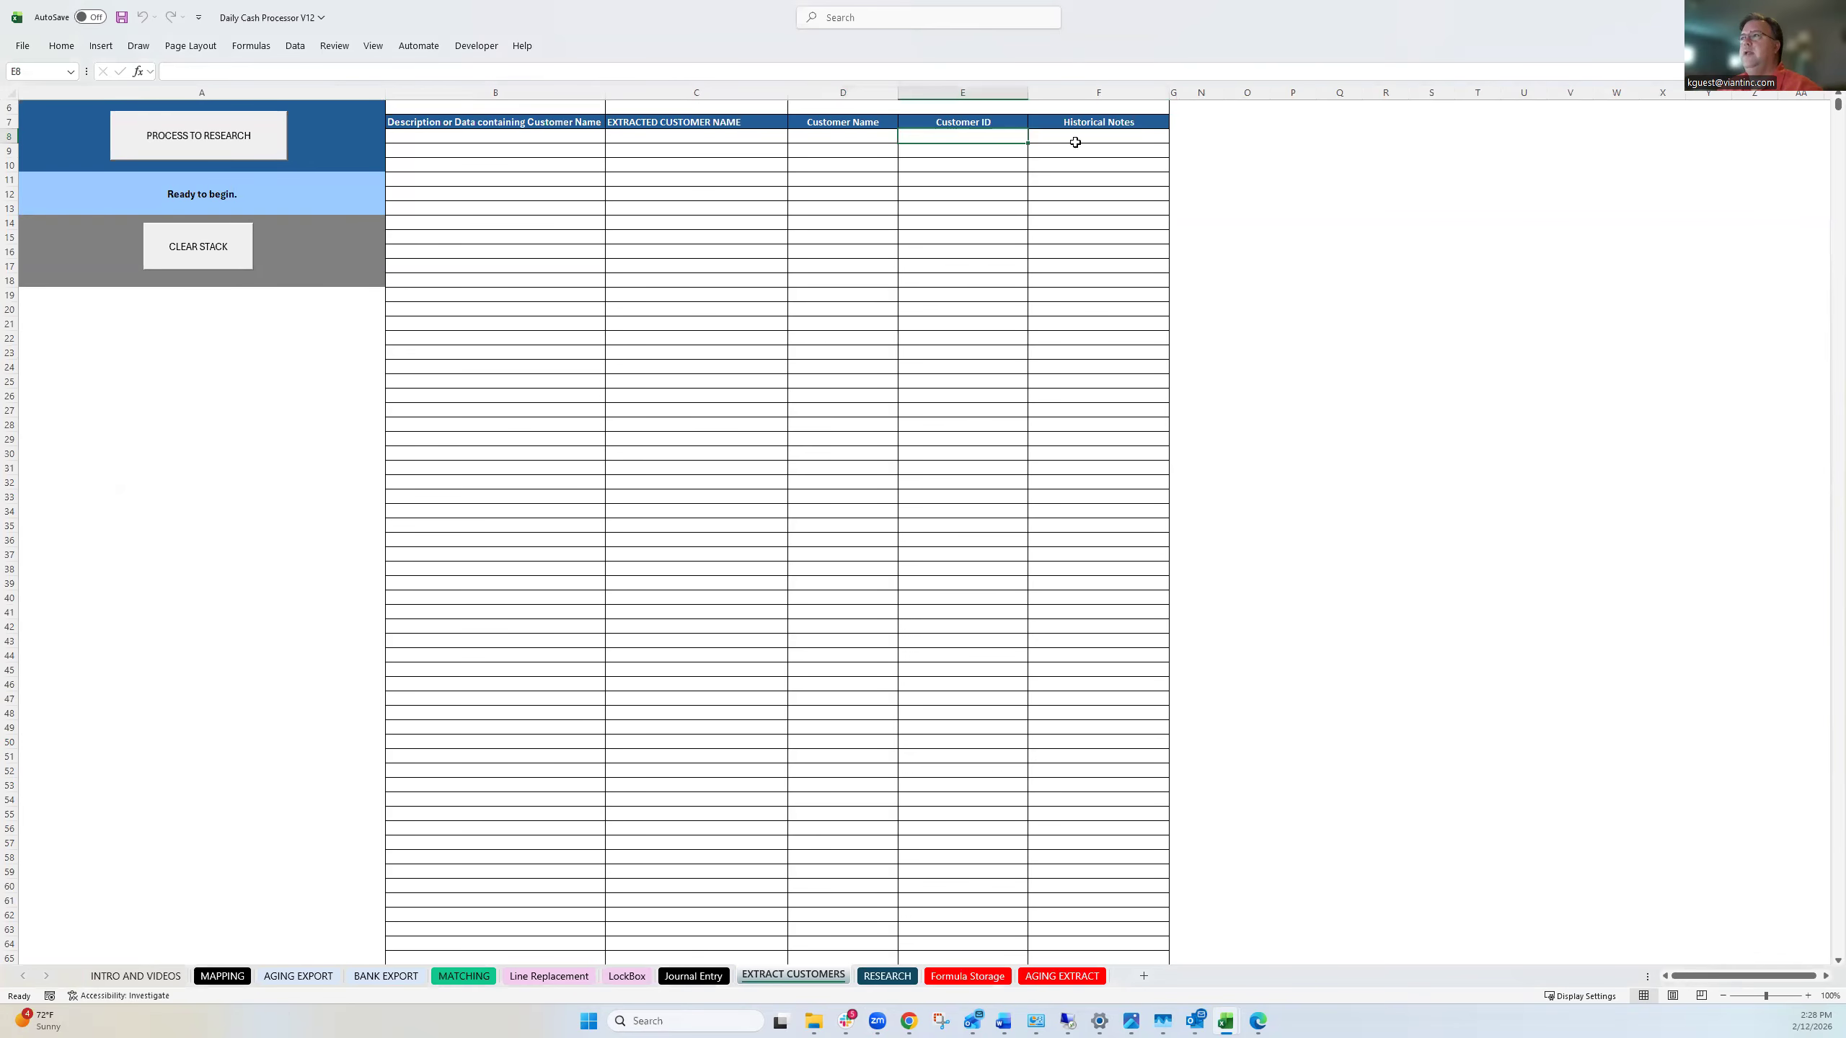
click(1078, 145)
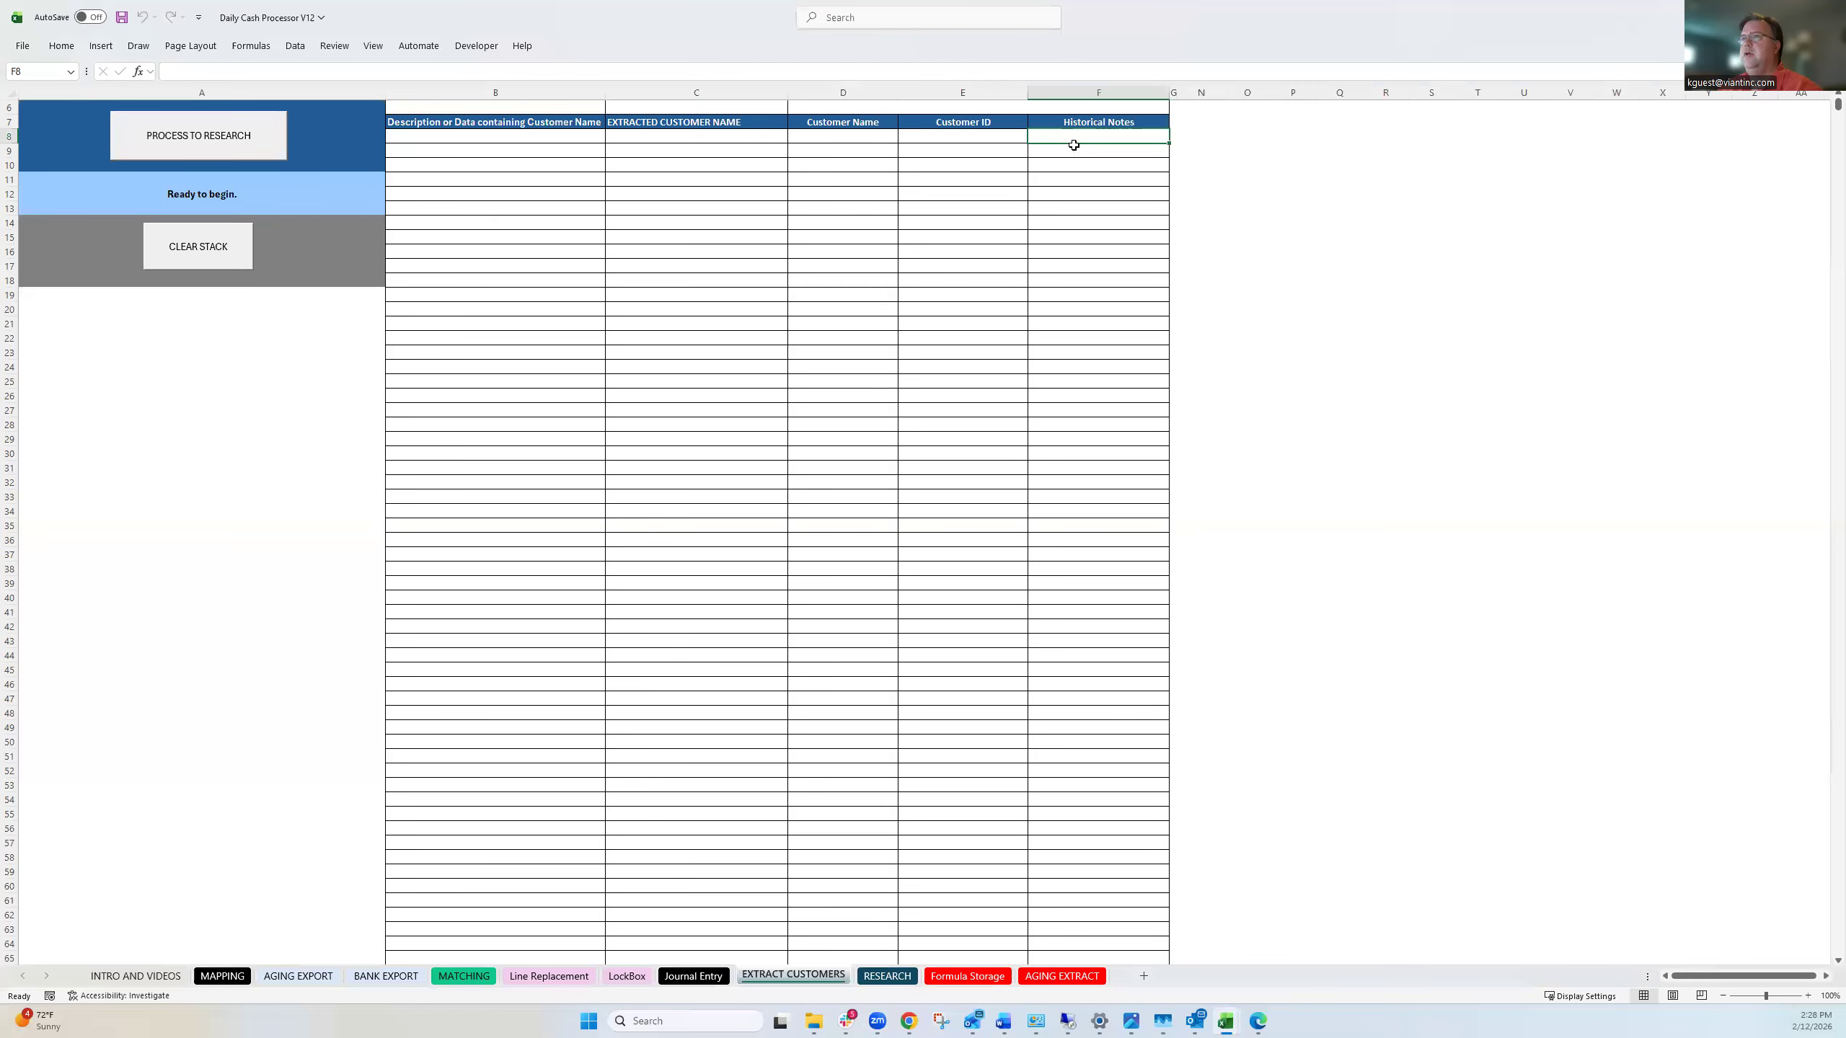
click(889, 977)
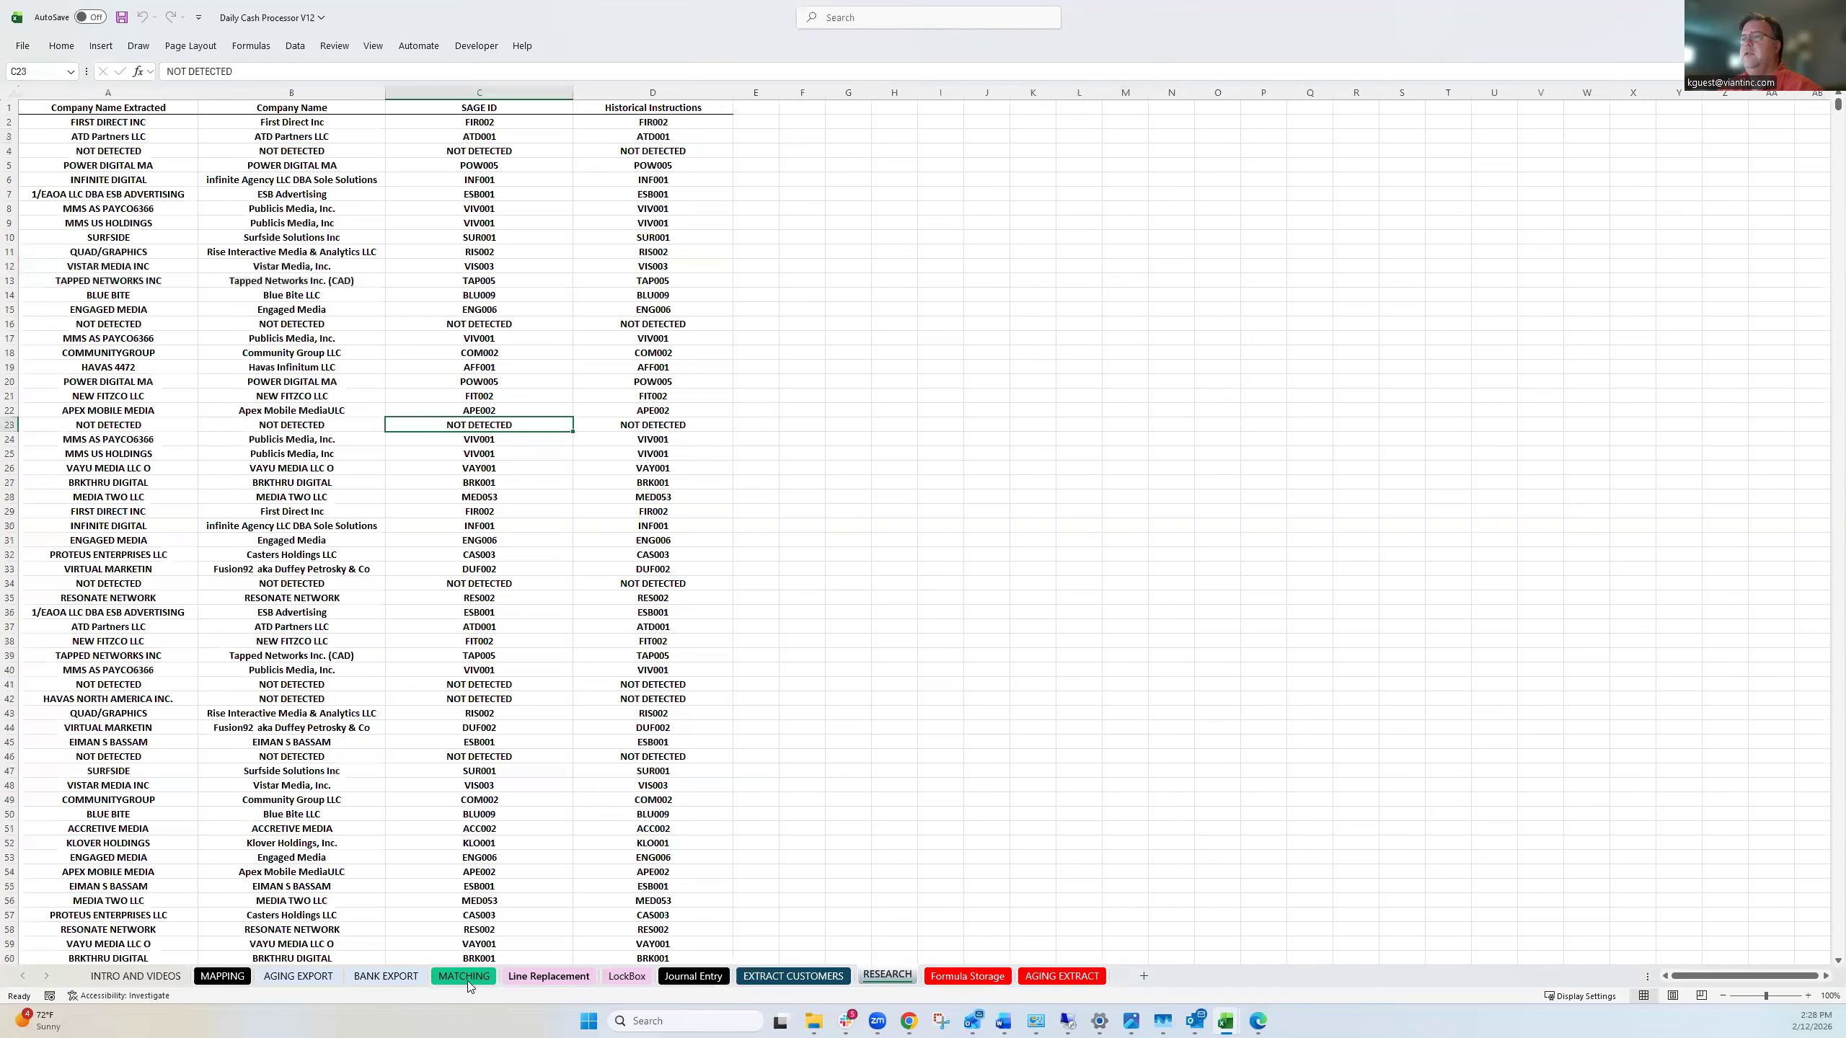
Examine the Invoices result column and the Invoices Extracted cells in rows 6, 12, 15 and 17 on the MATCHING sheet.
click(464, 980)
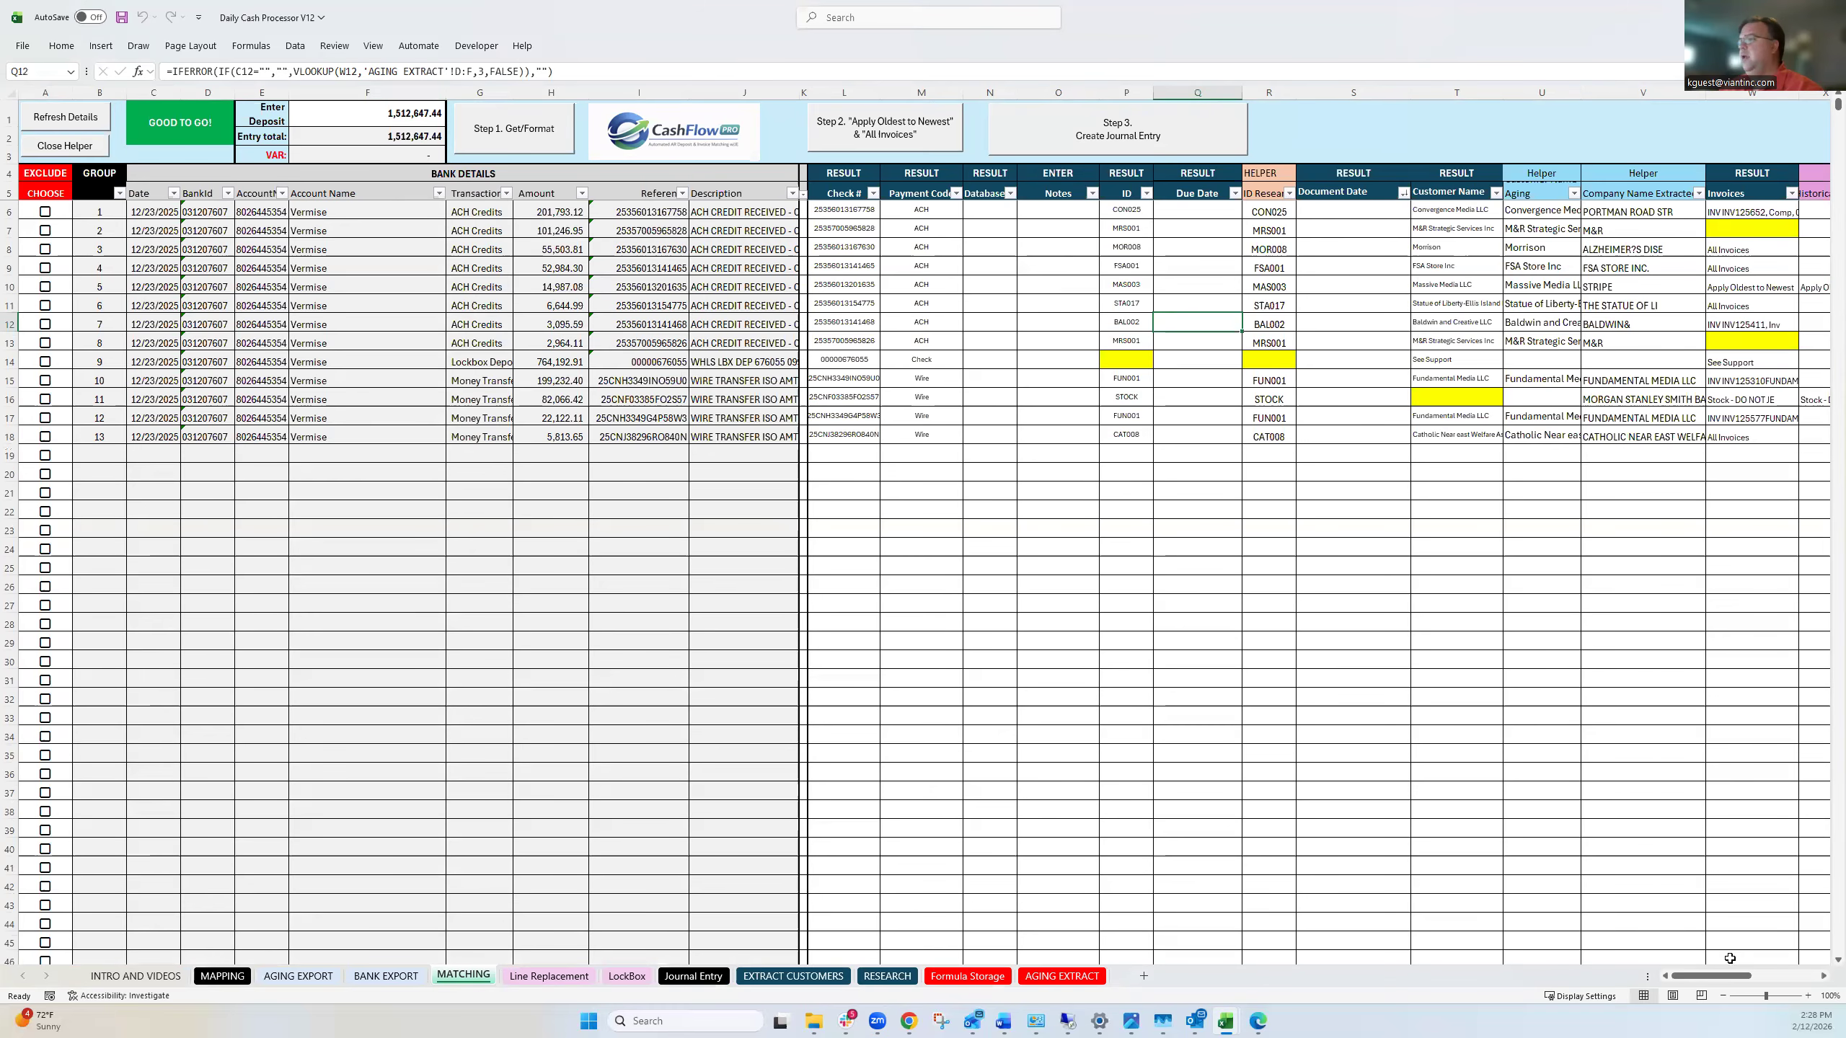
drag(1721, 984, 1739, 985)
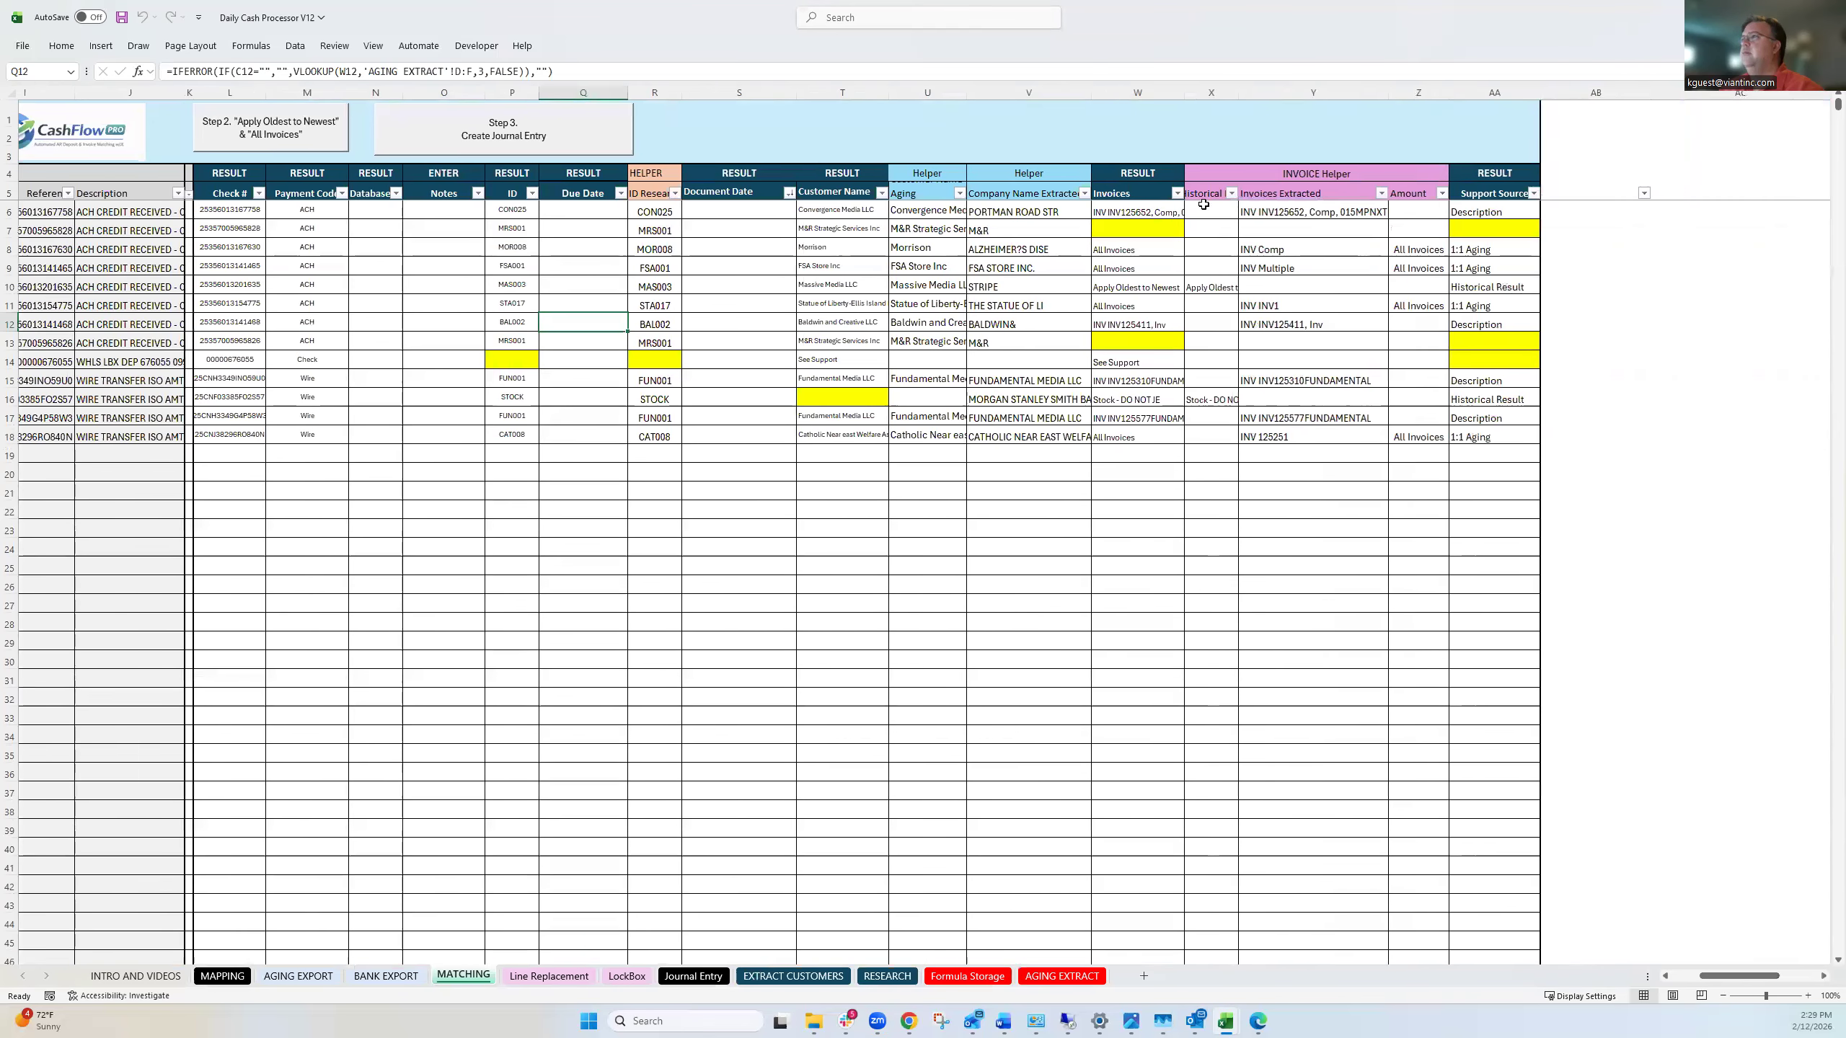
click(1135, 89)
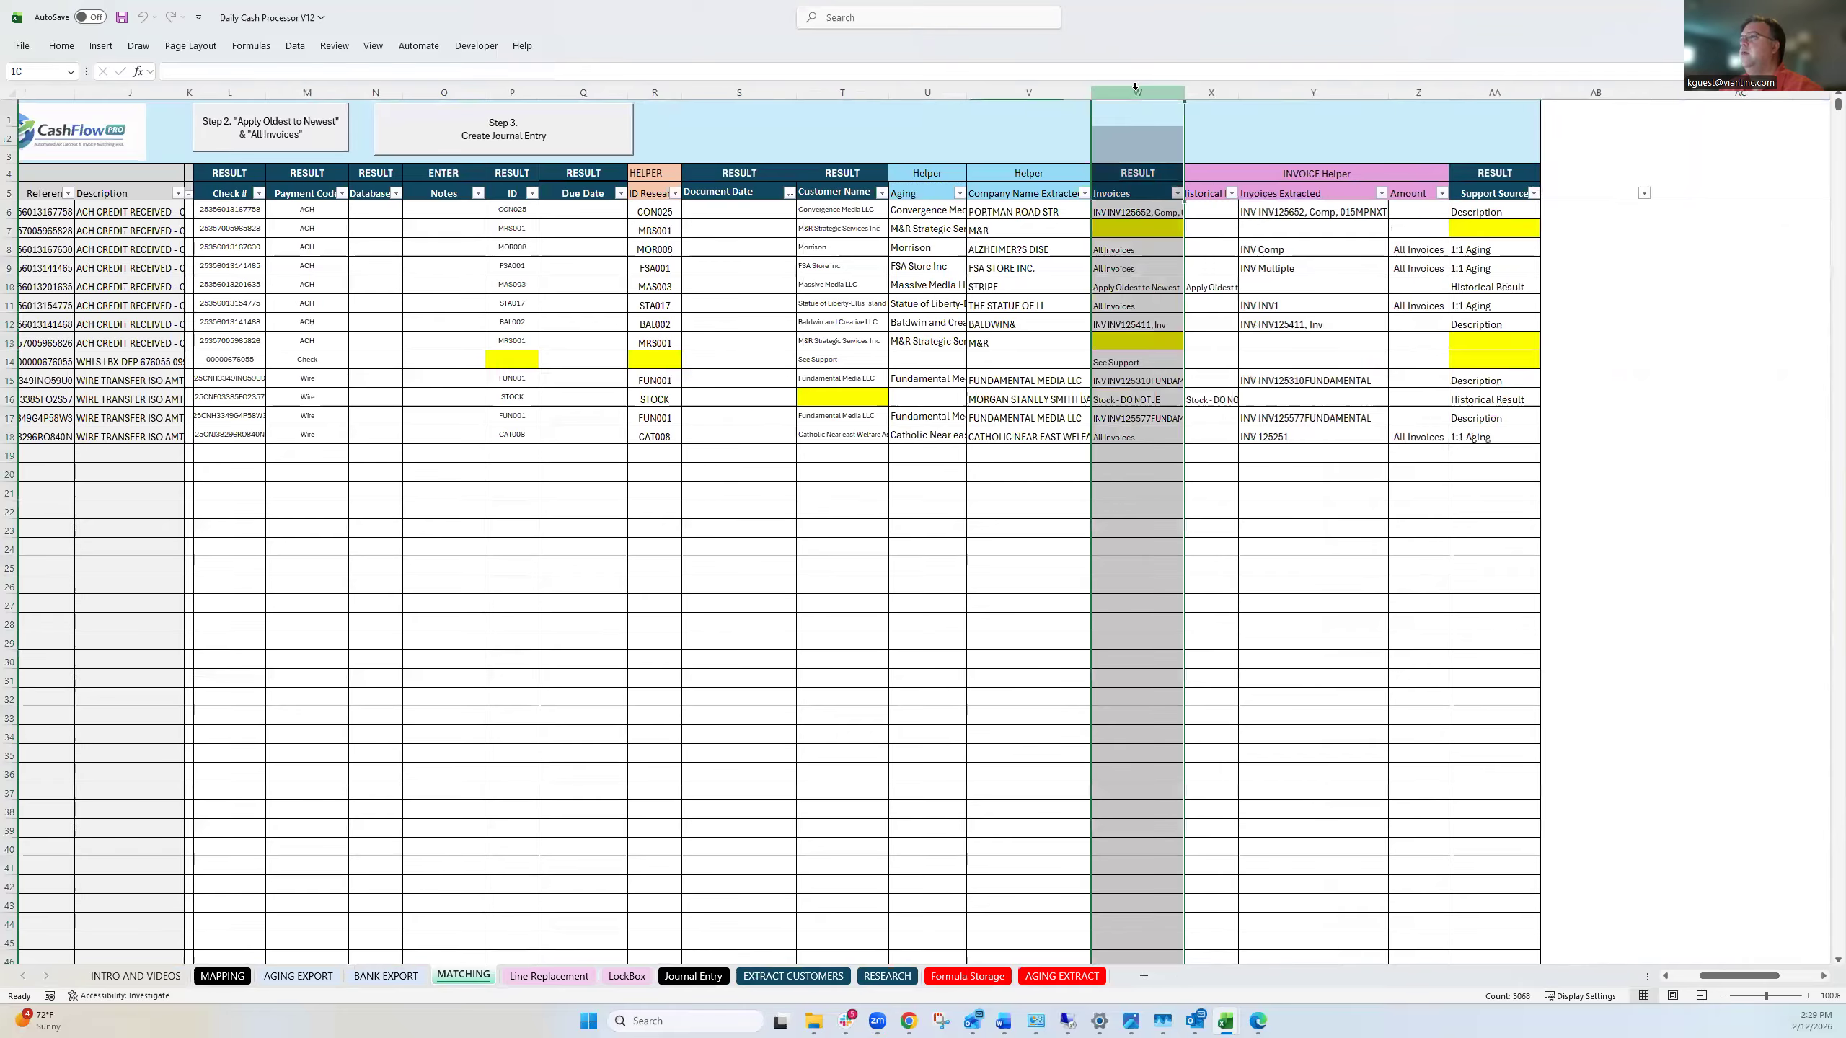
click(1306, 214)
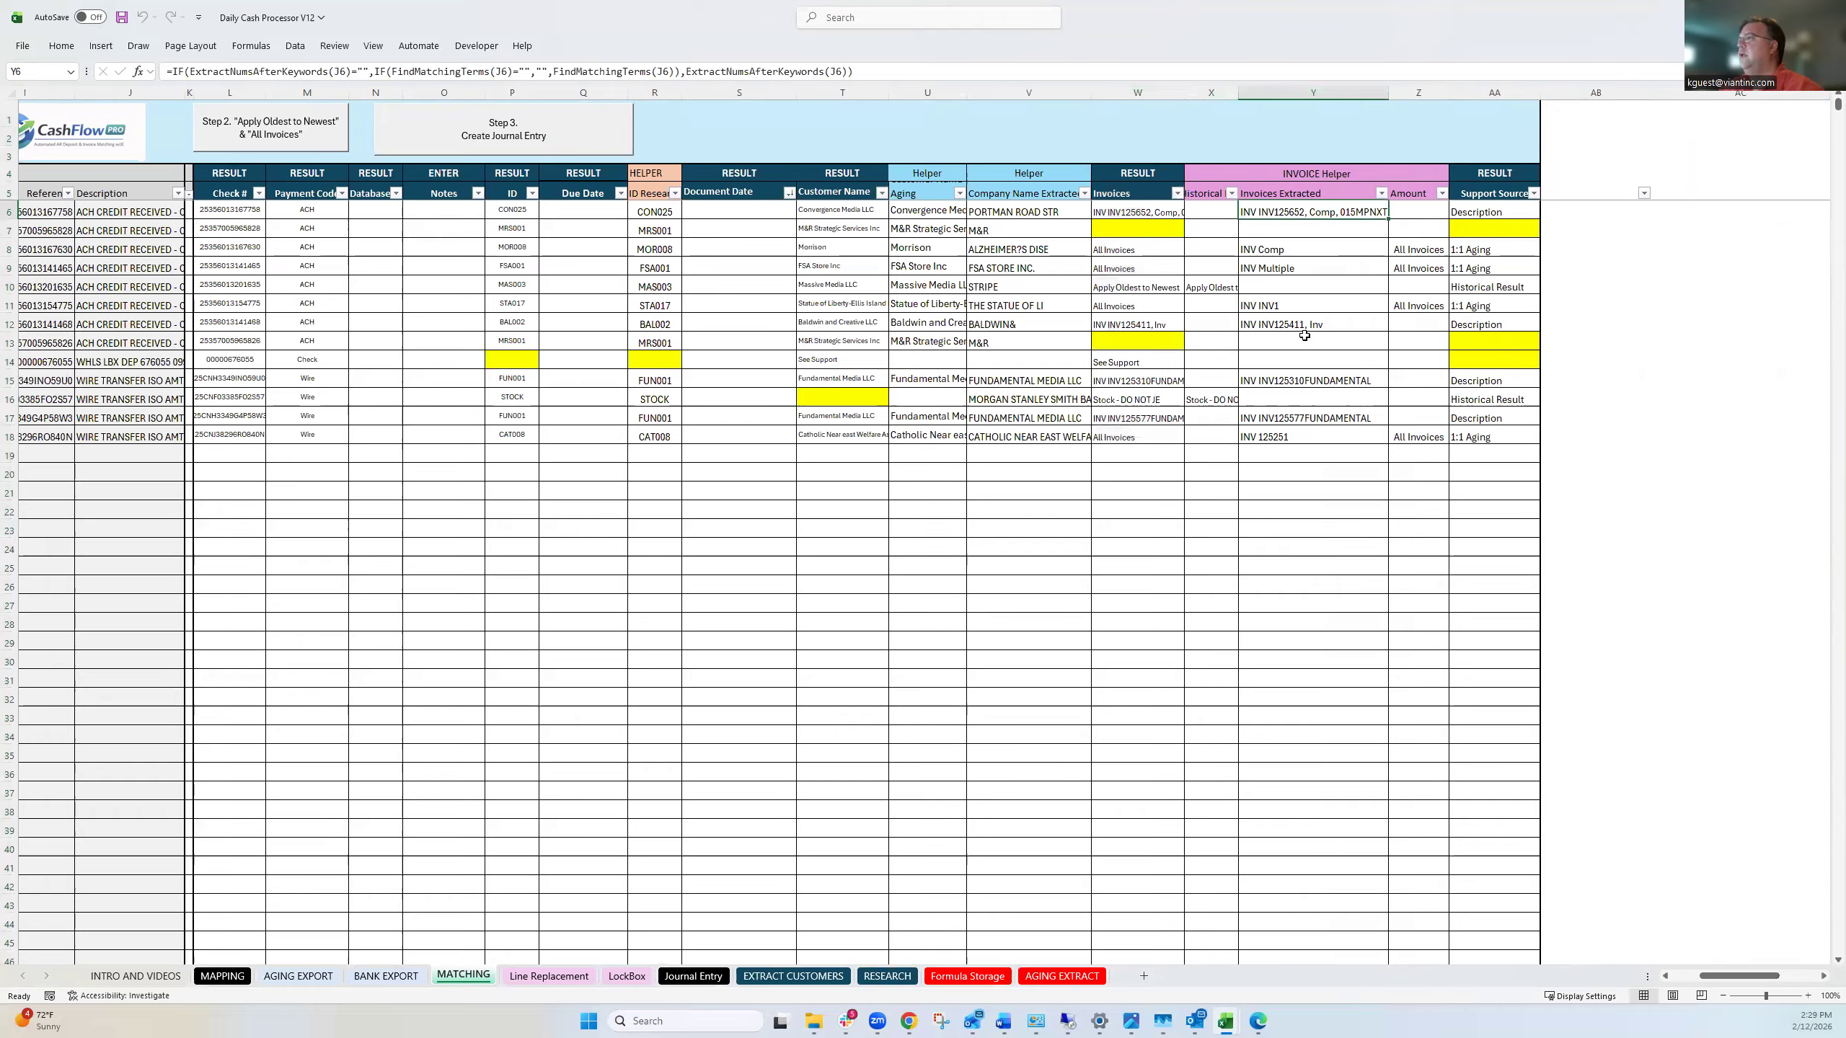
click(1308, 381)
click(1313, 416)
click(1306, 380)
click(1303, 324)
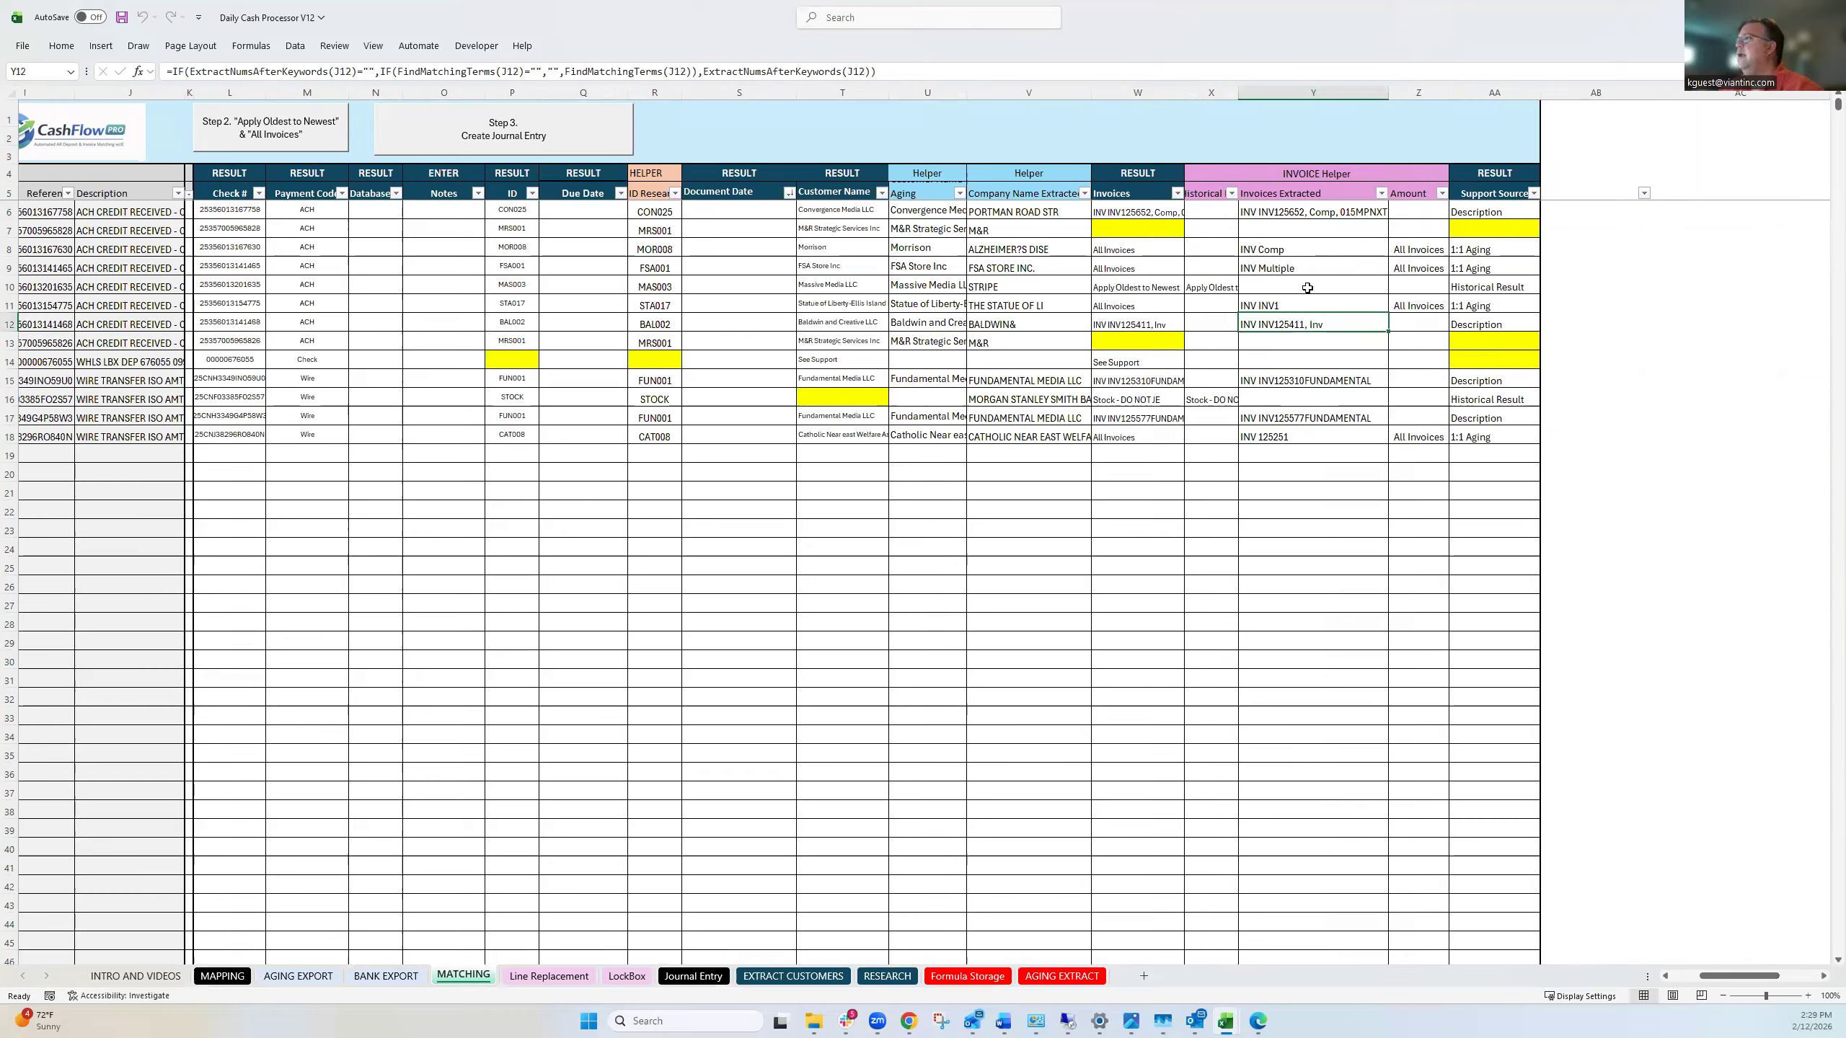
click(1301, 217)
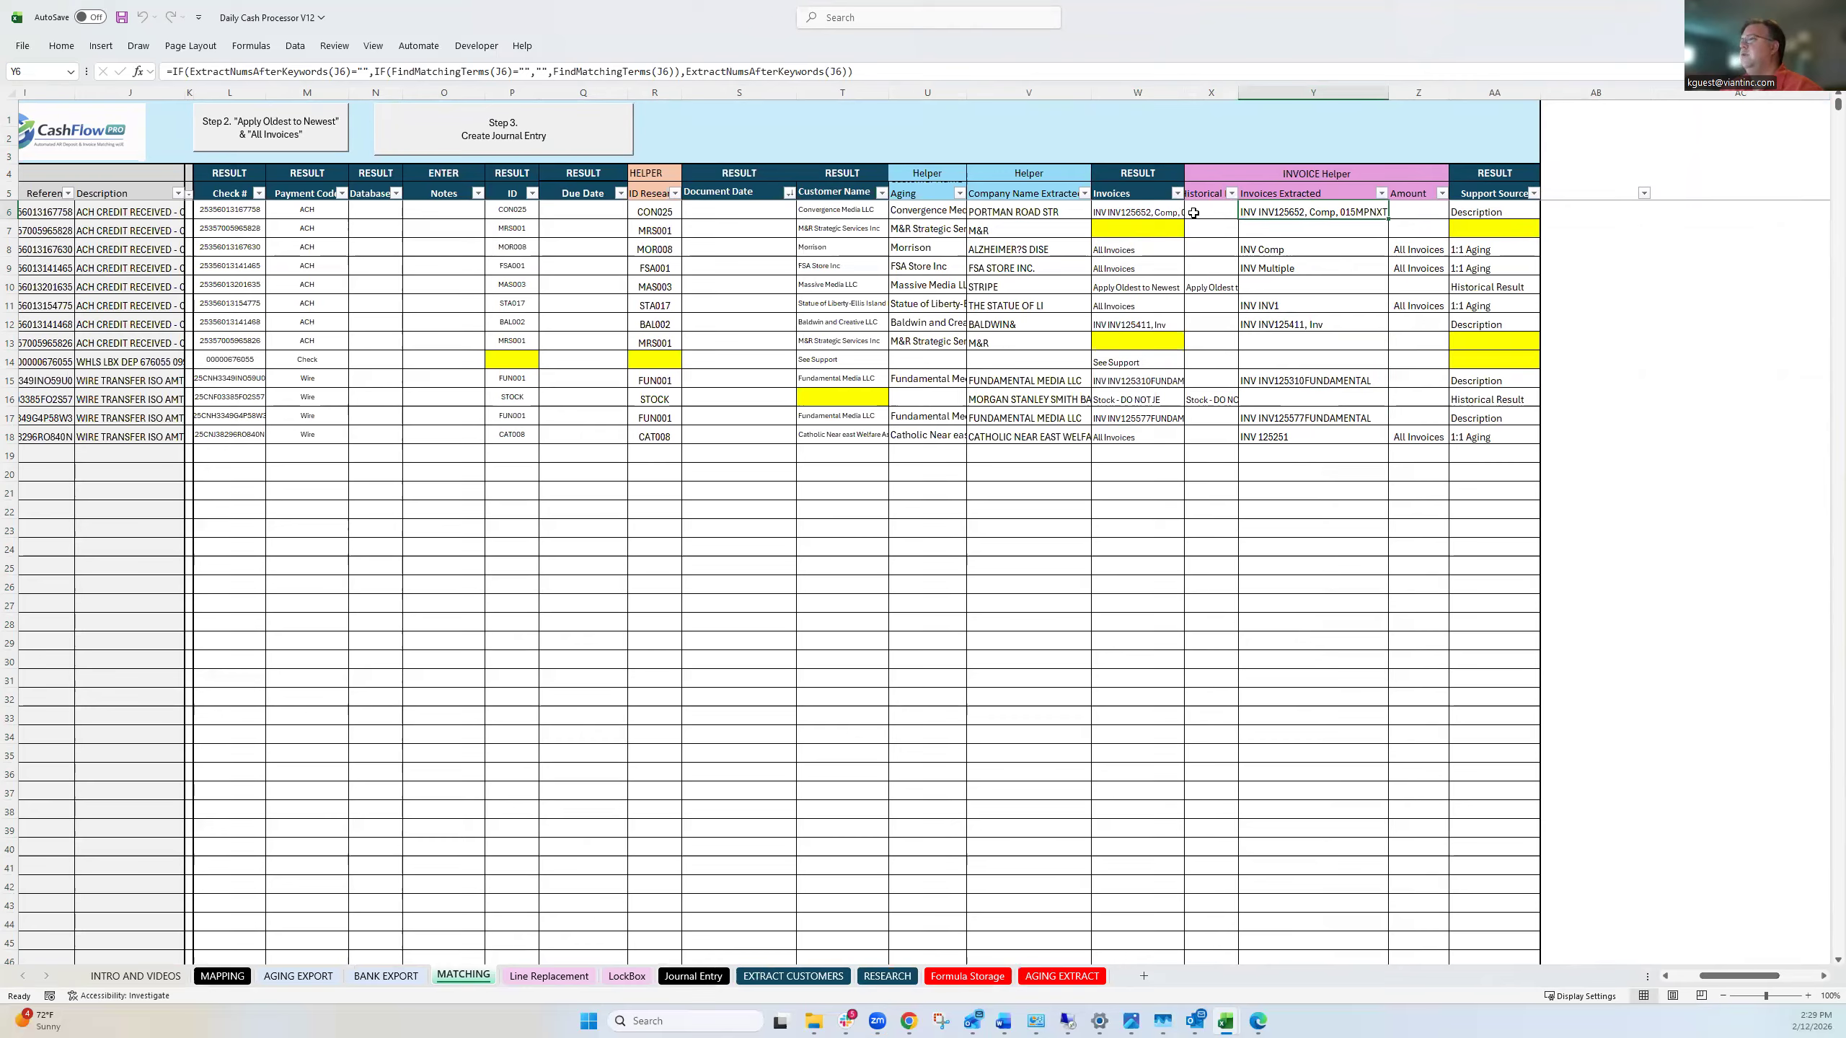
Replace the Invoices formulas with pasted values: INV125652 in W6 and INV125411 in W12.
click(1152, 210)
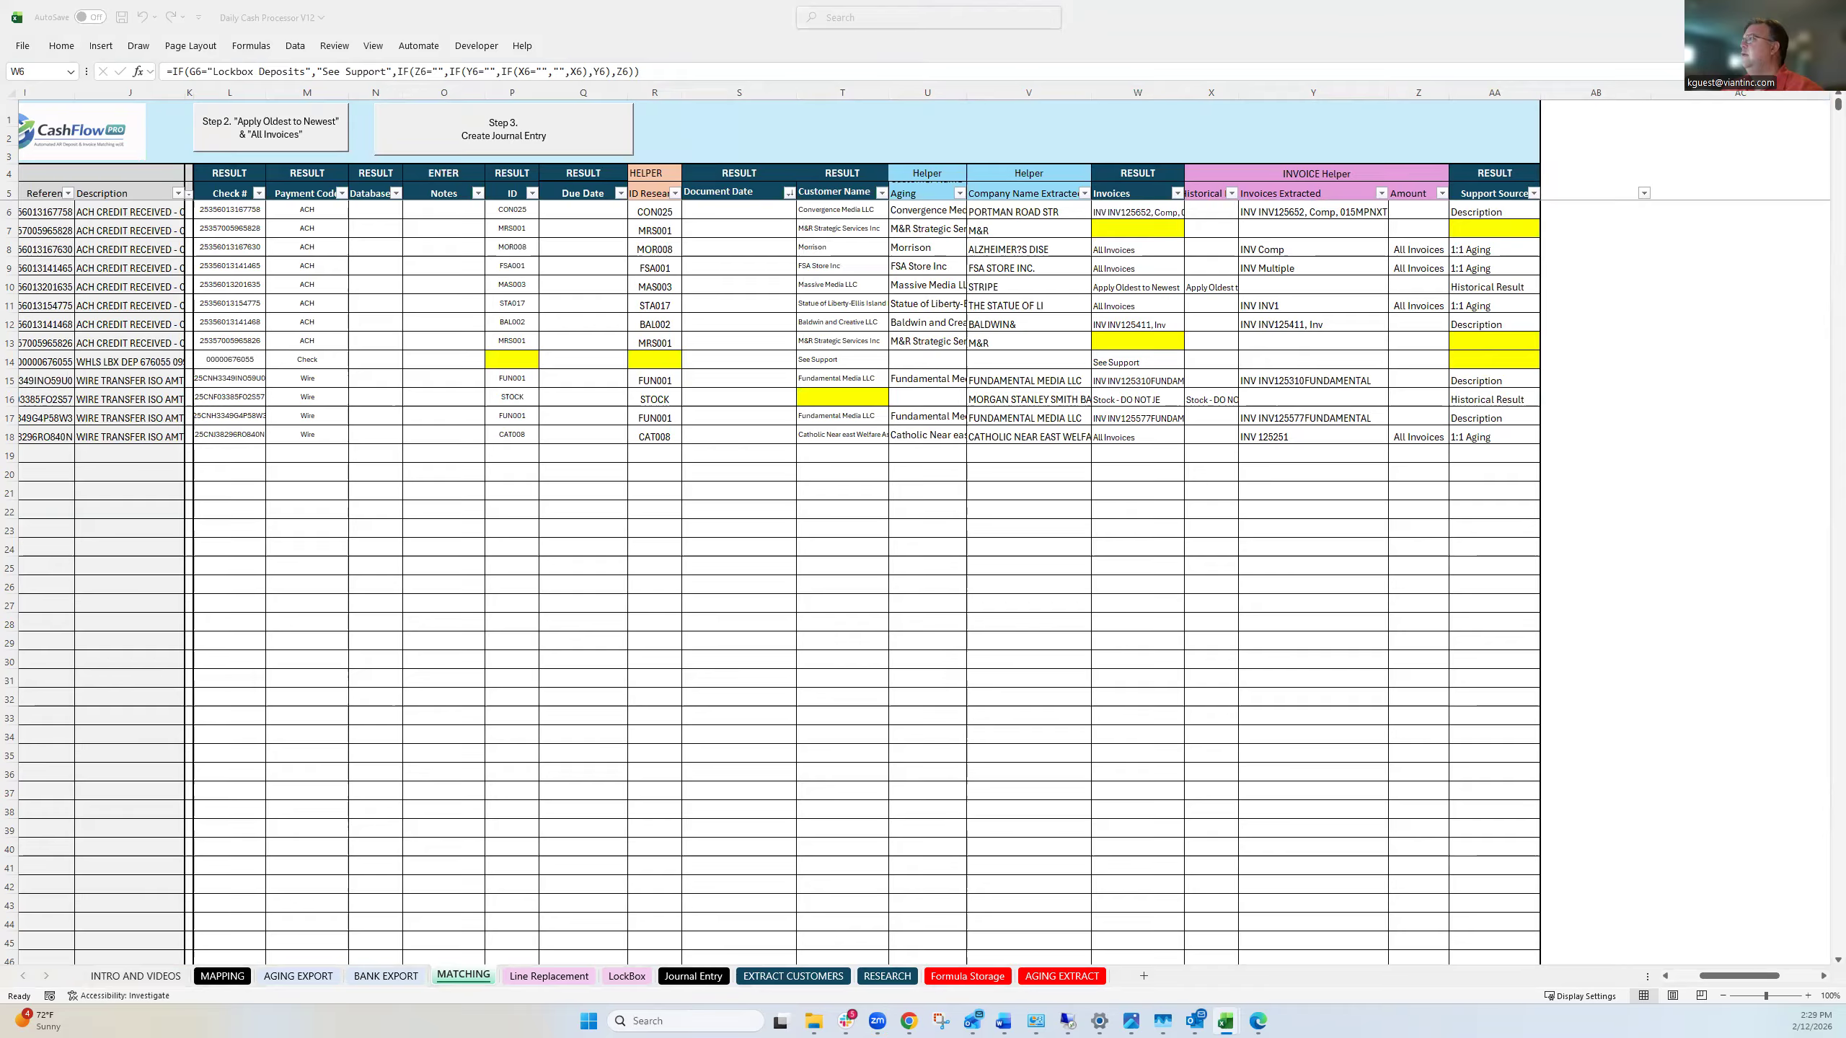
key(ctrl+c)
click(1131, 212)
right_click(1131, 212)
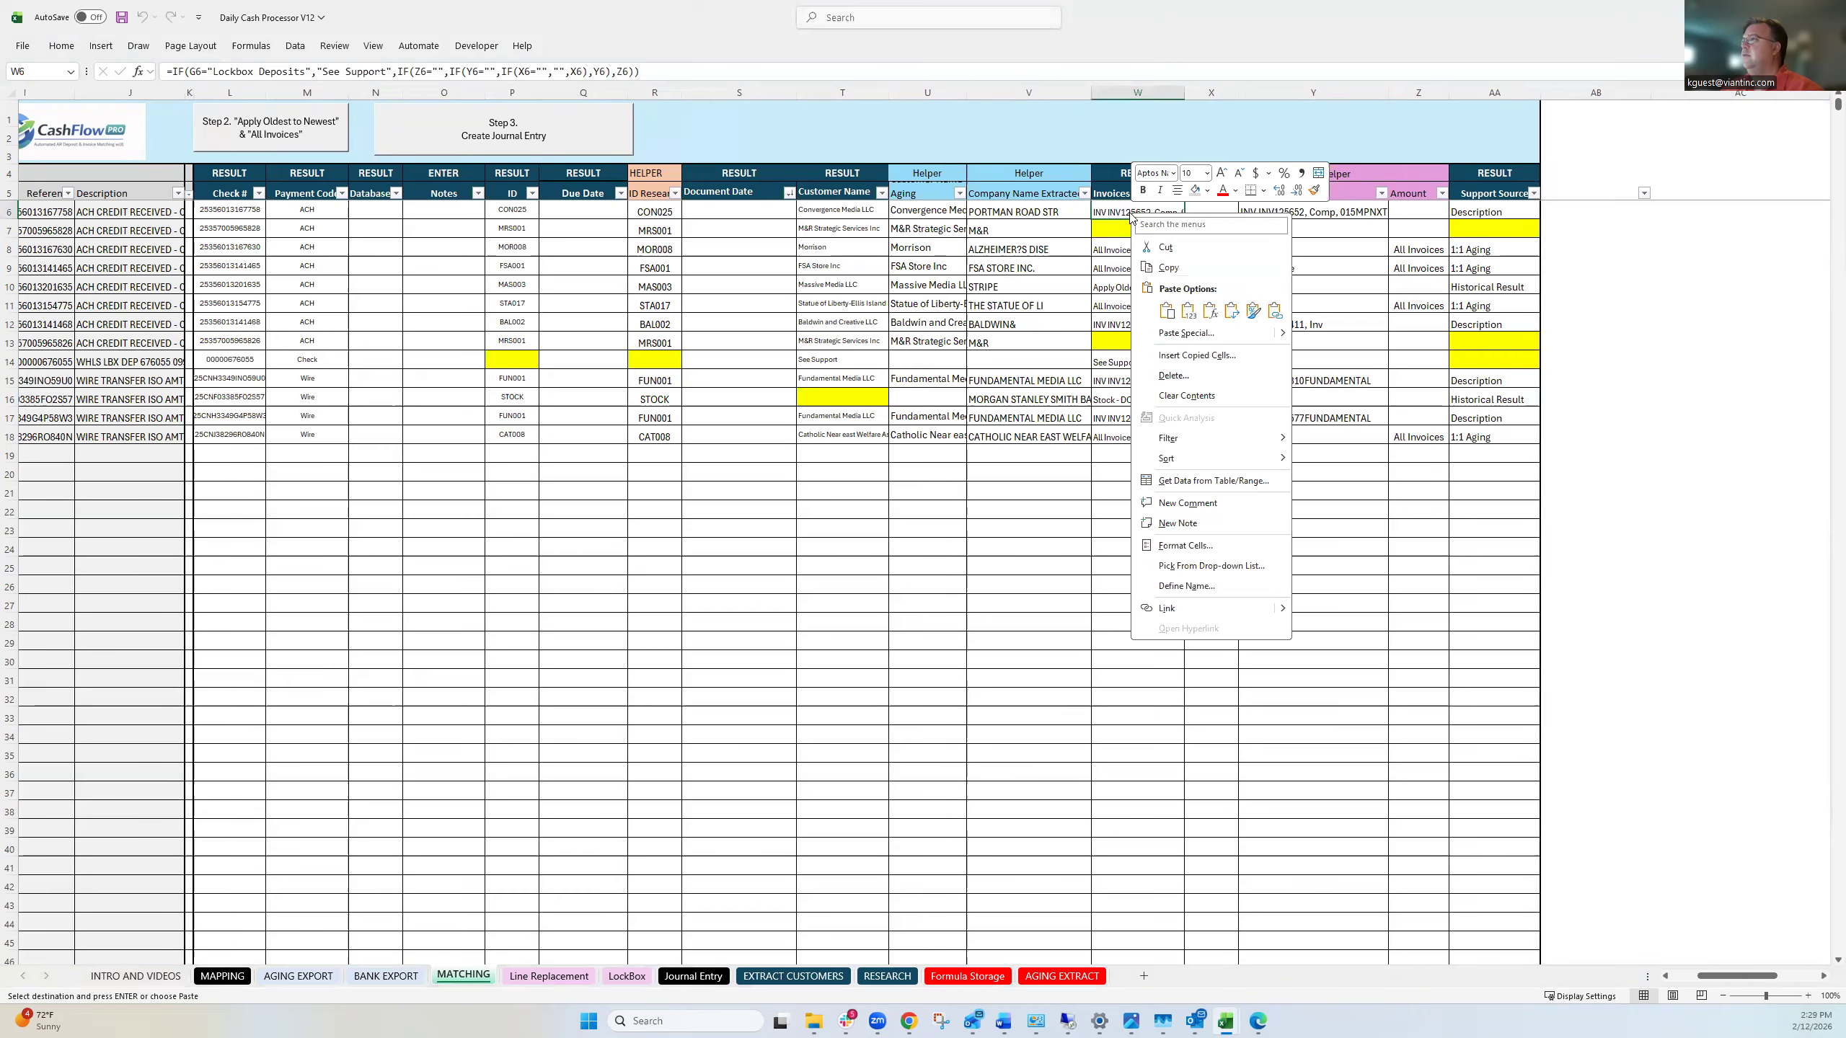
click(1189, 312)
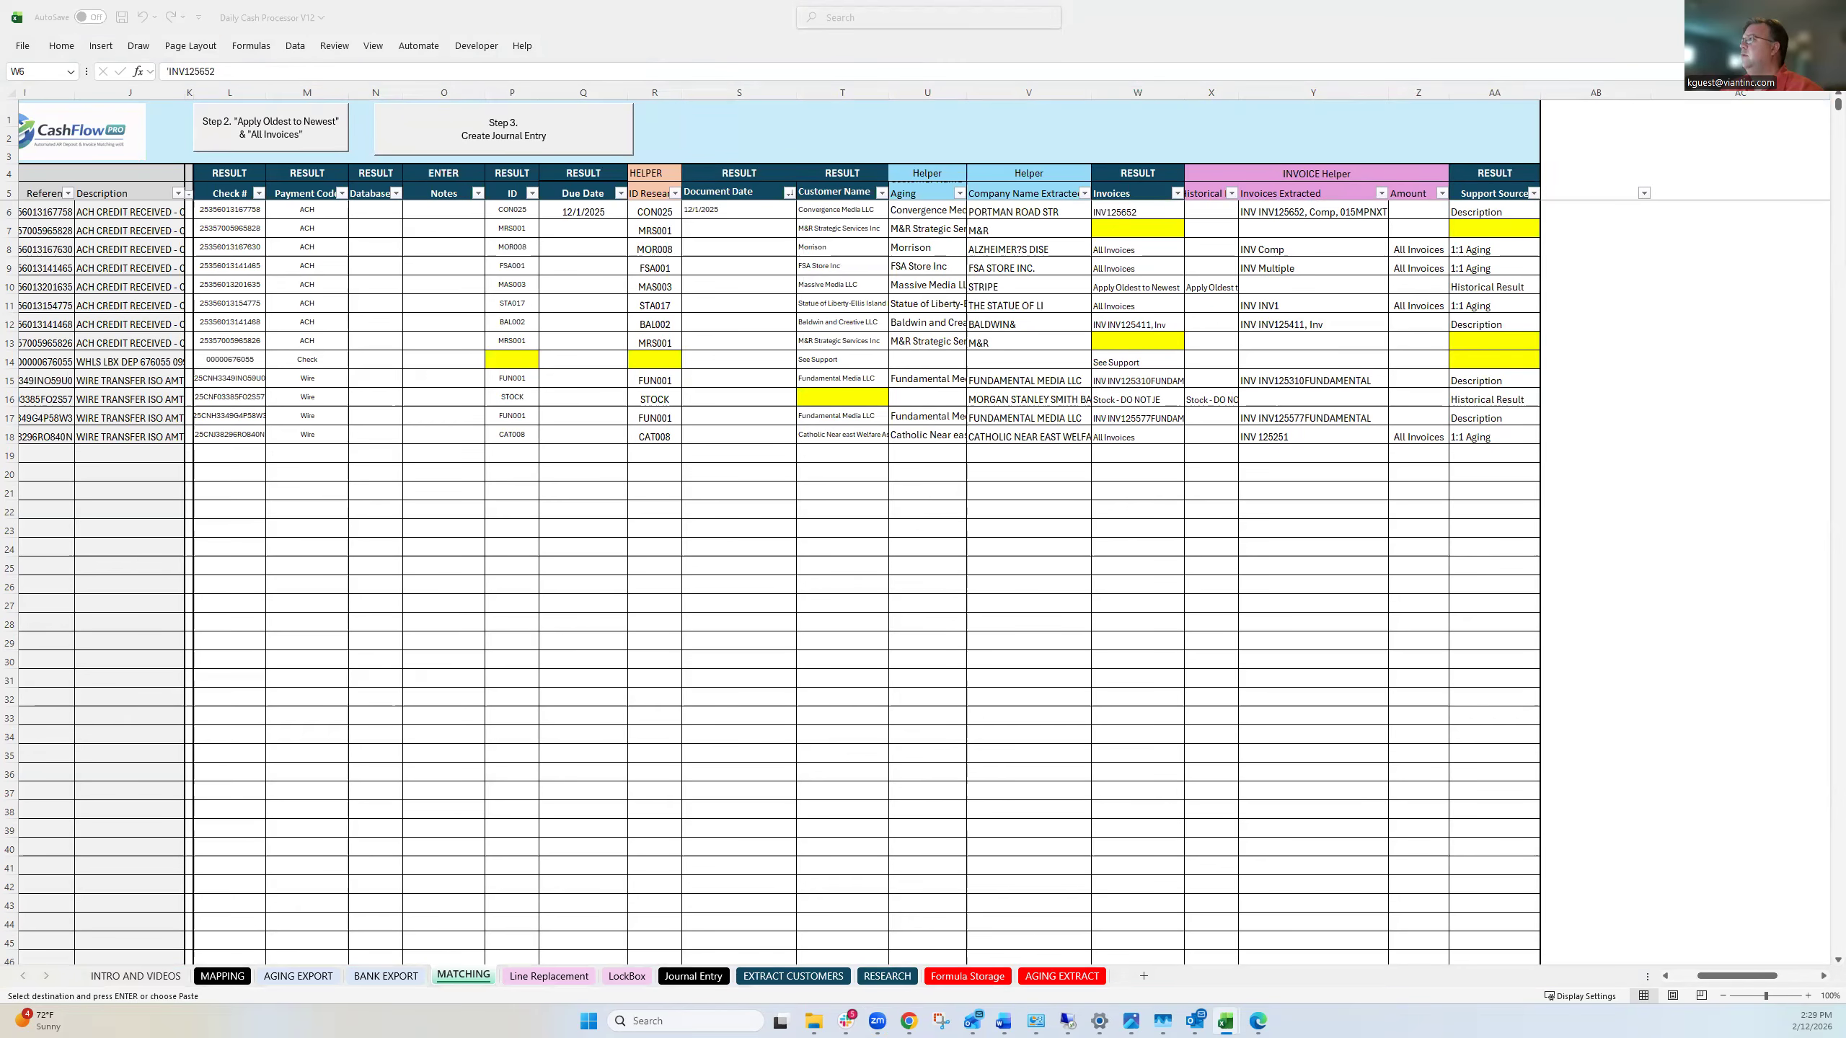
click(1117, 325)
right_click(1117, 326)
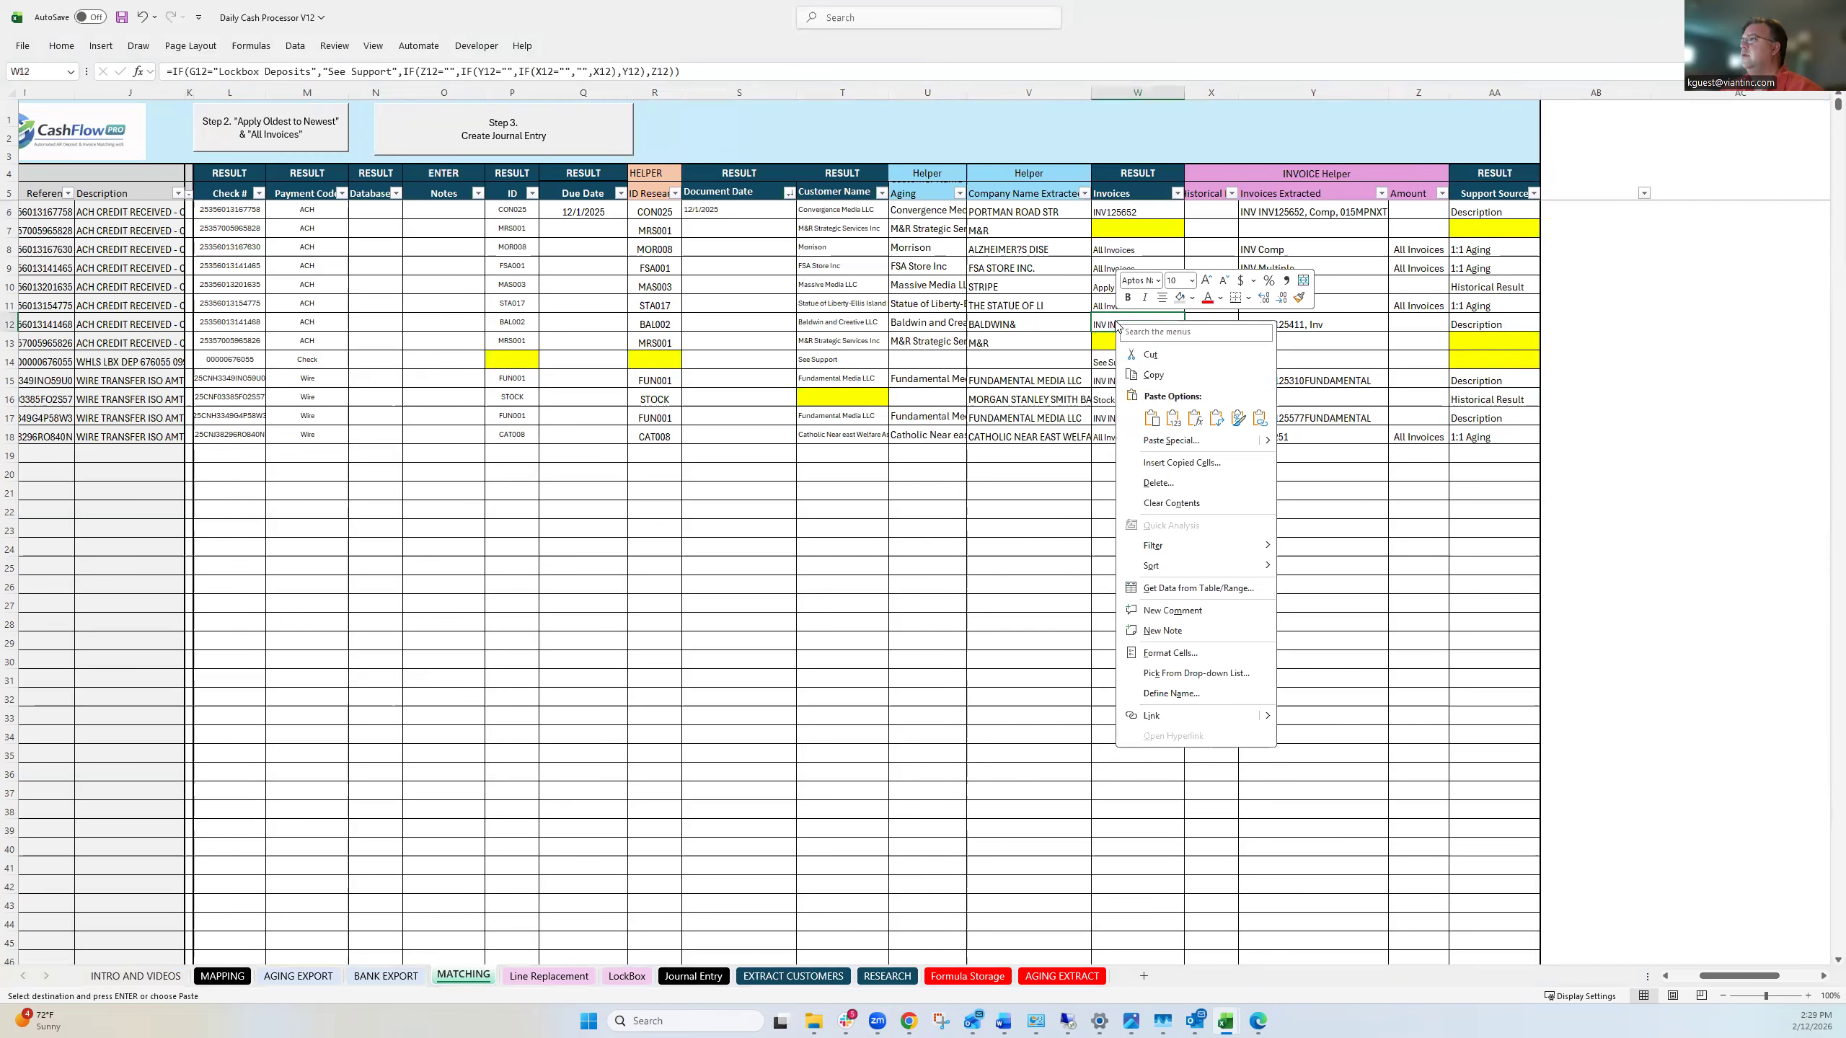
click(1172, 416)
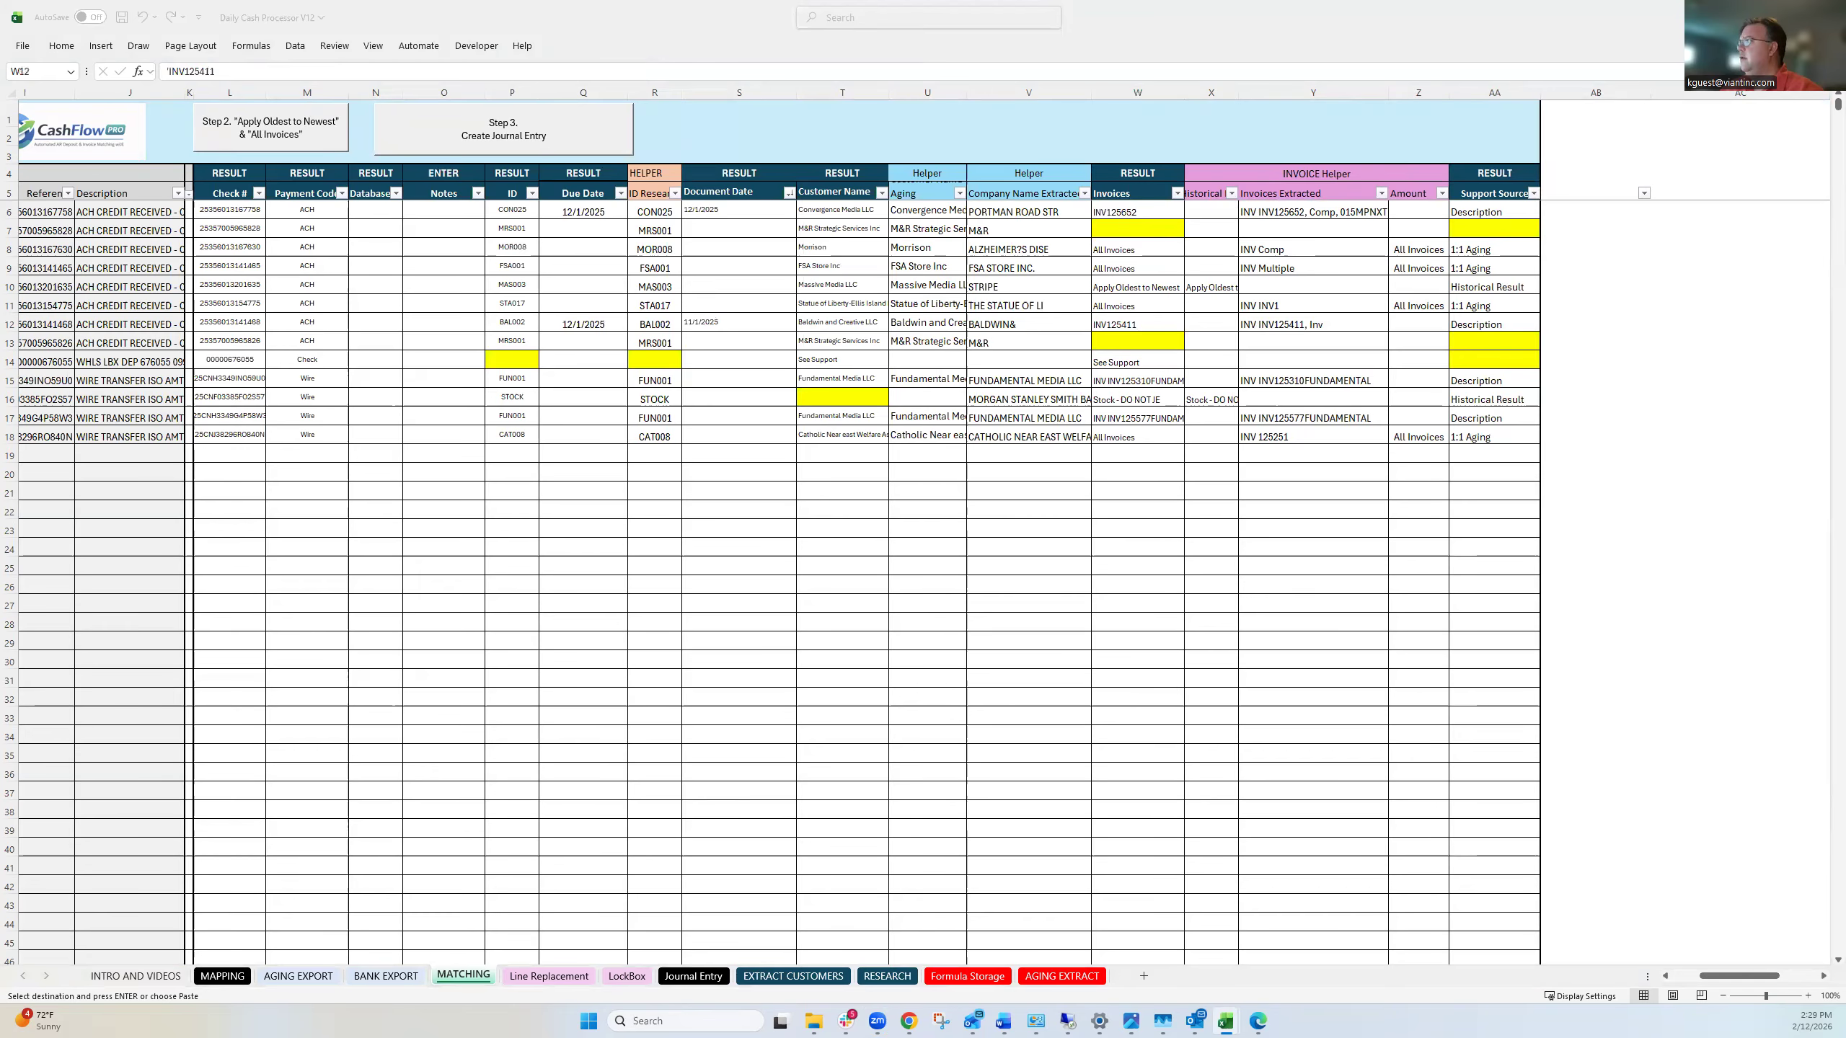
Replace the Invoices formulas with pasted values: INV125310 in W15 and INV125577 in W17.
click(1133, 381)
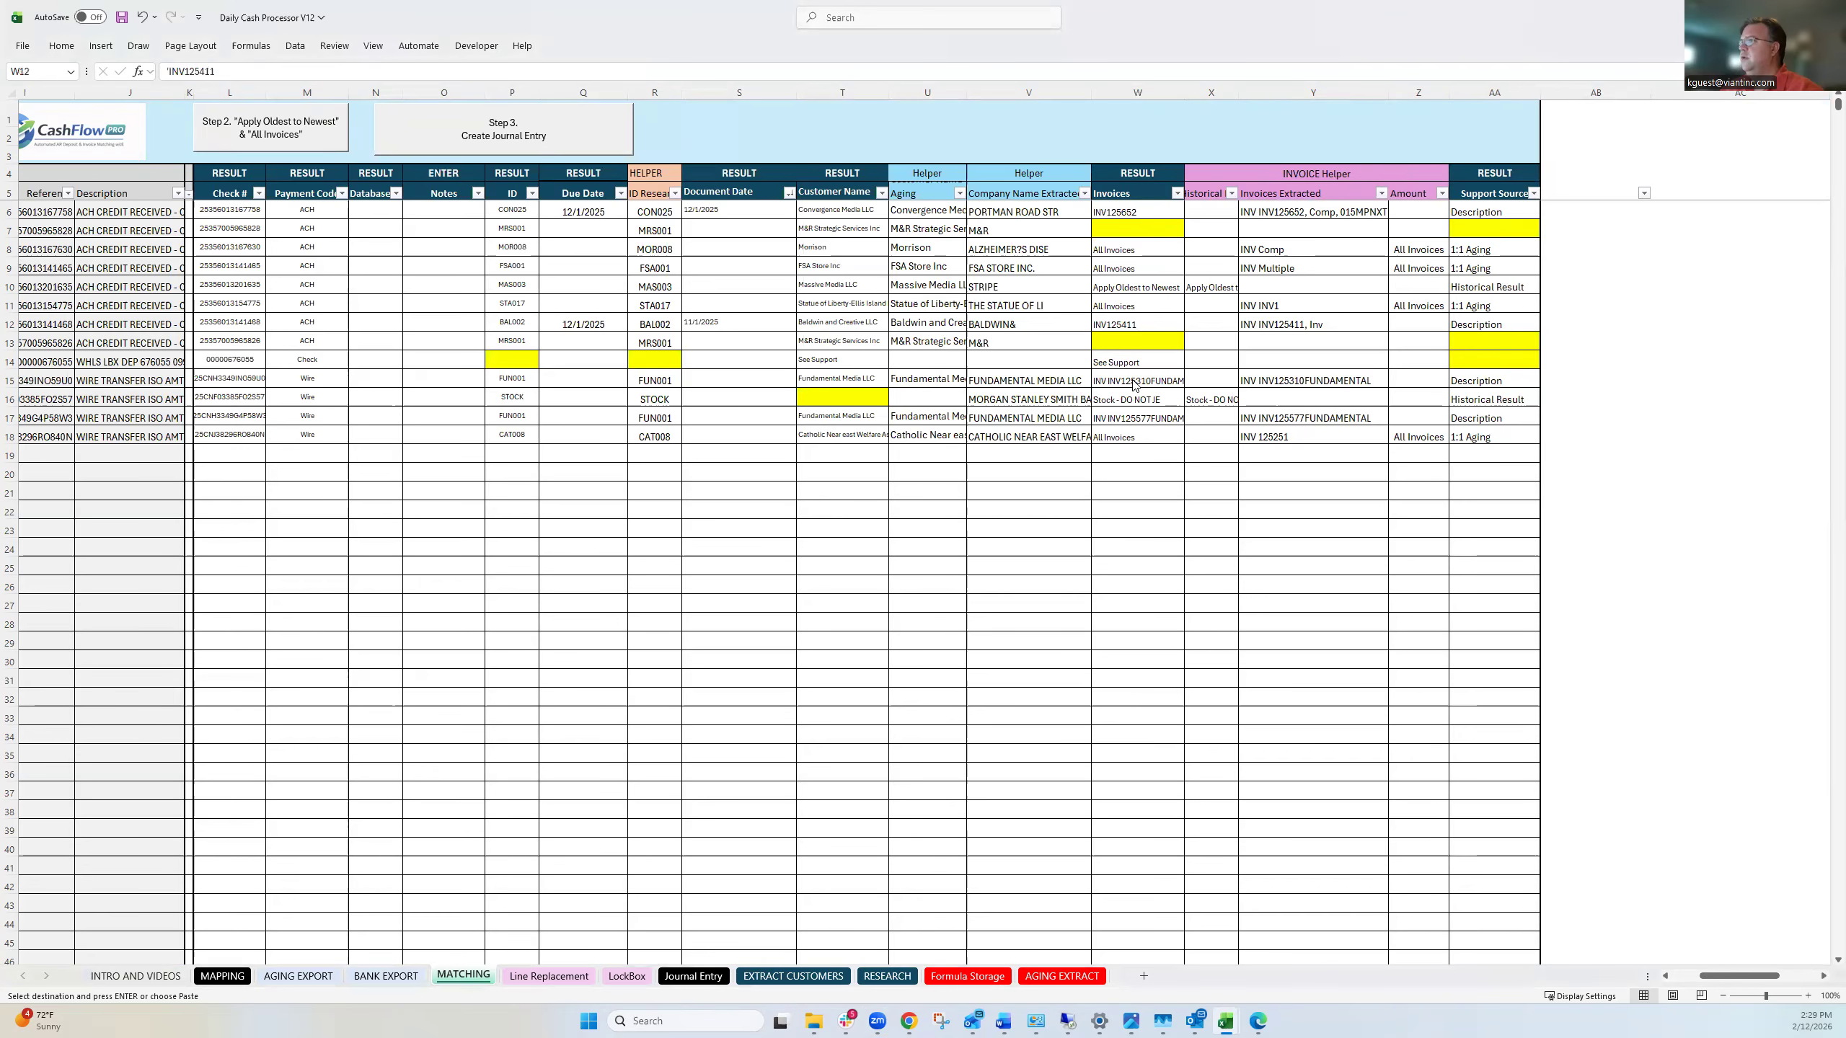
click(1134, 383)
right_click(1135, 381)
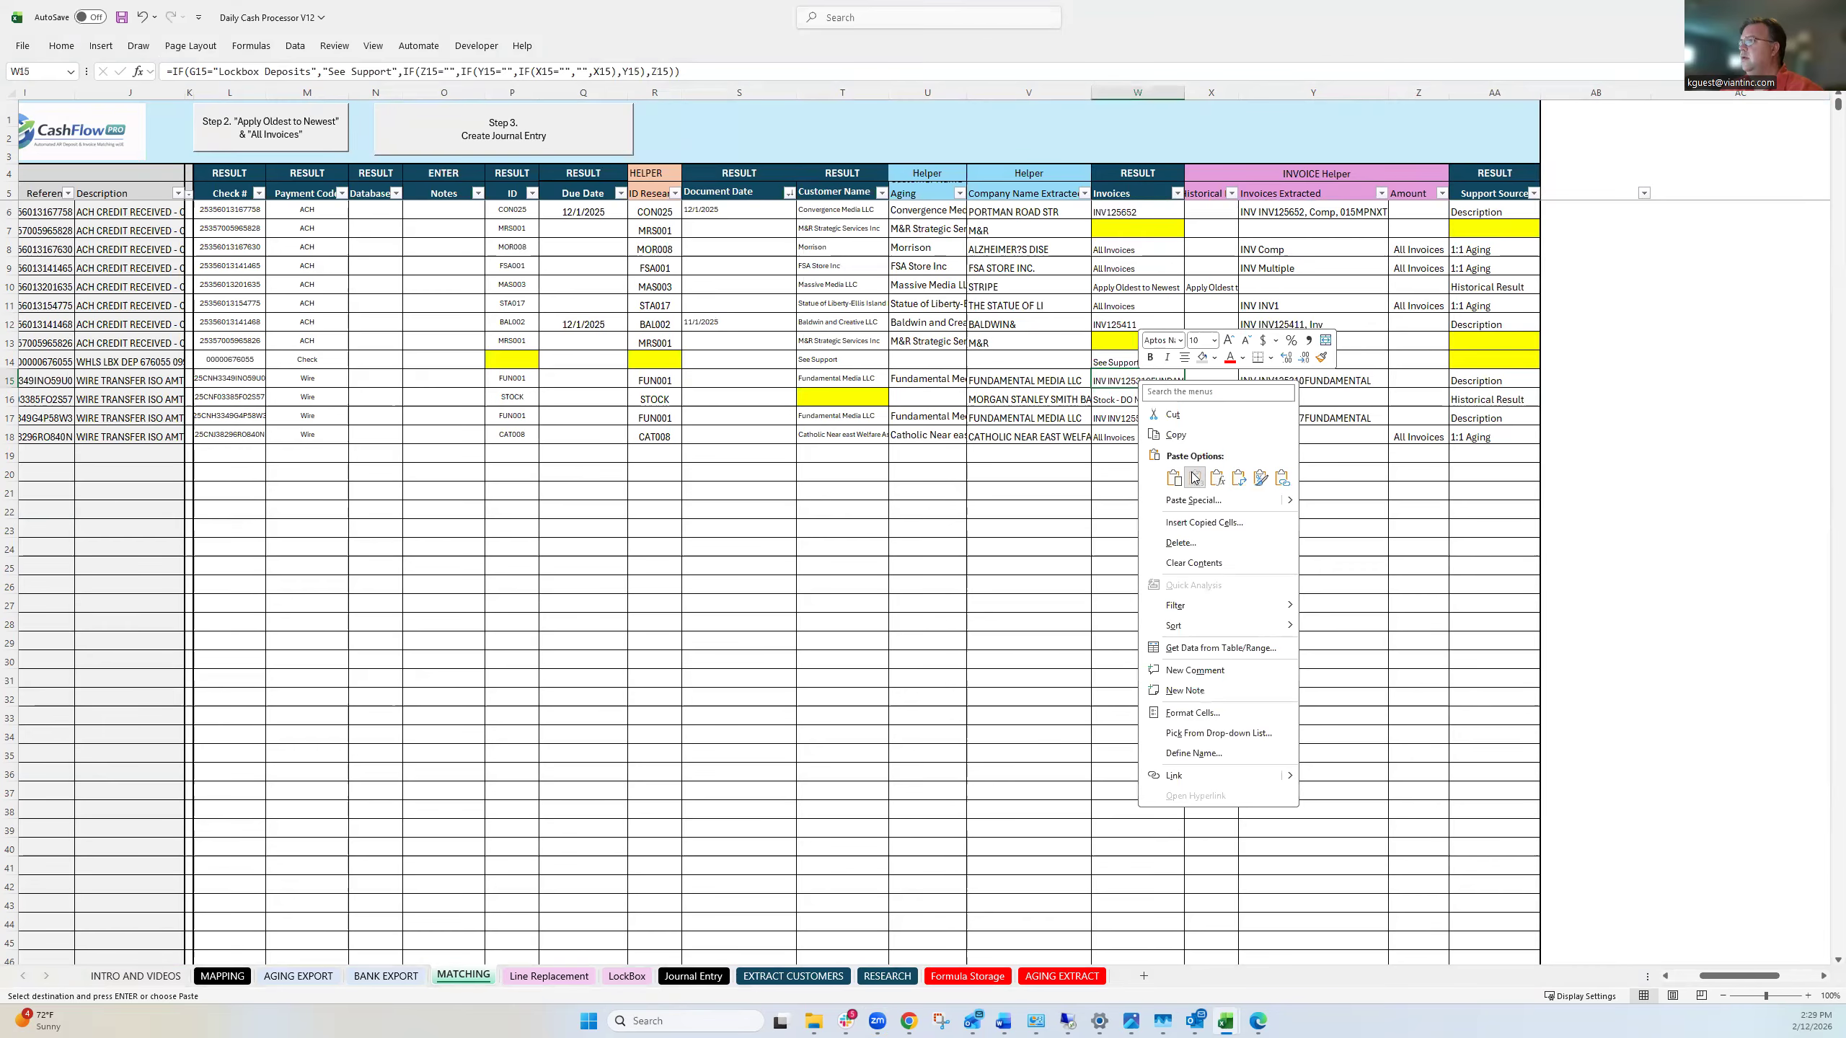
click(1194, 477)
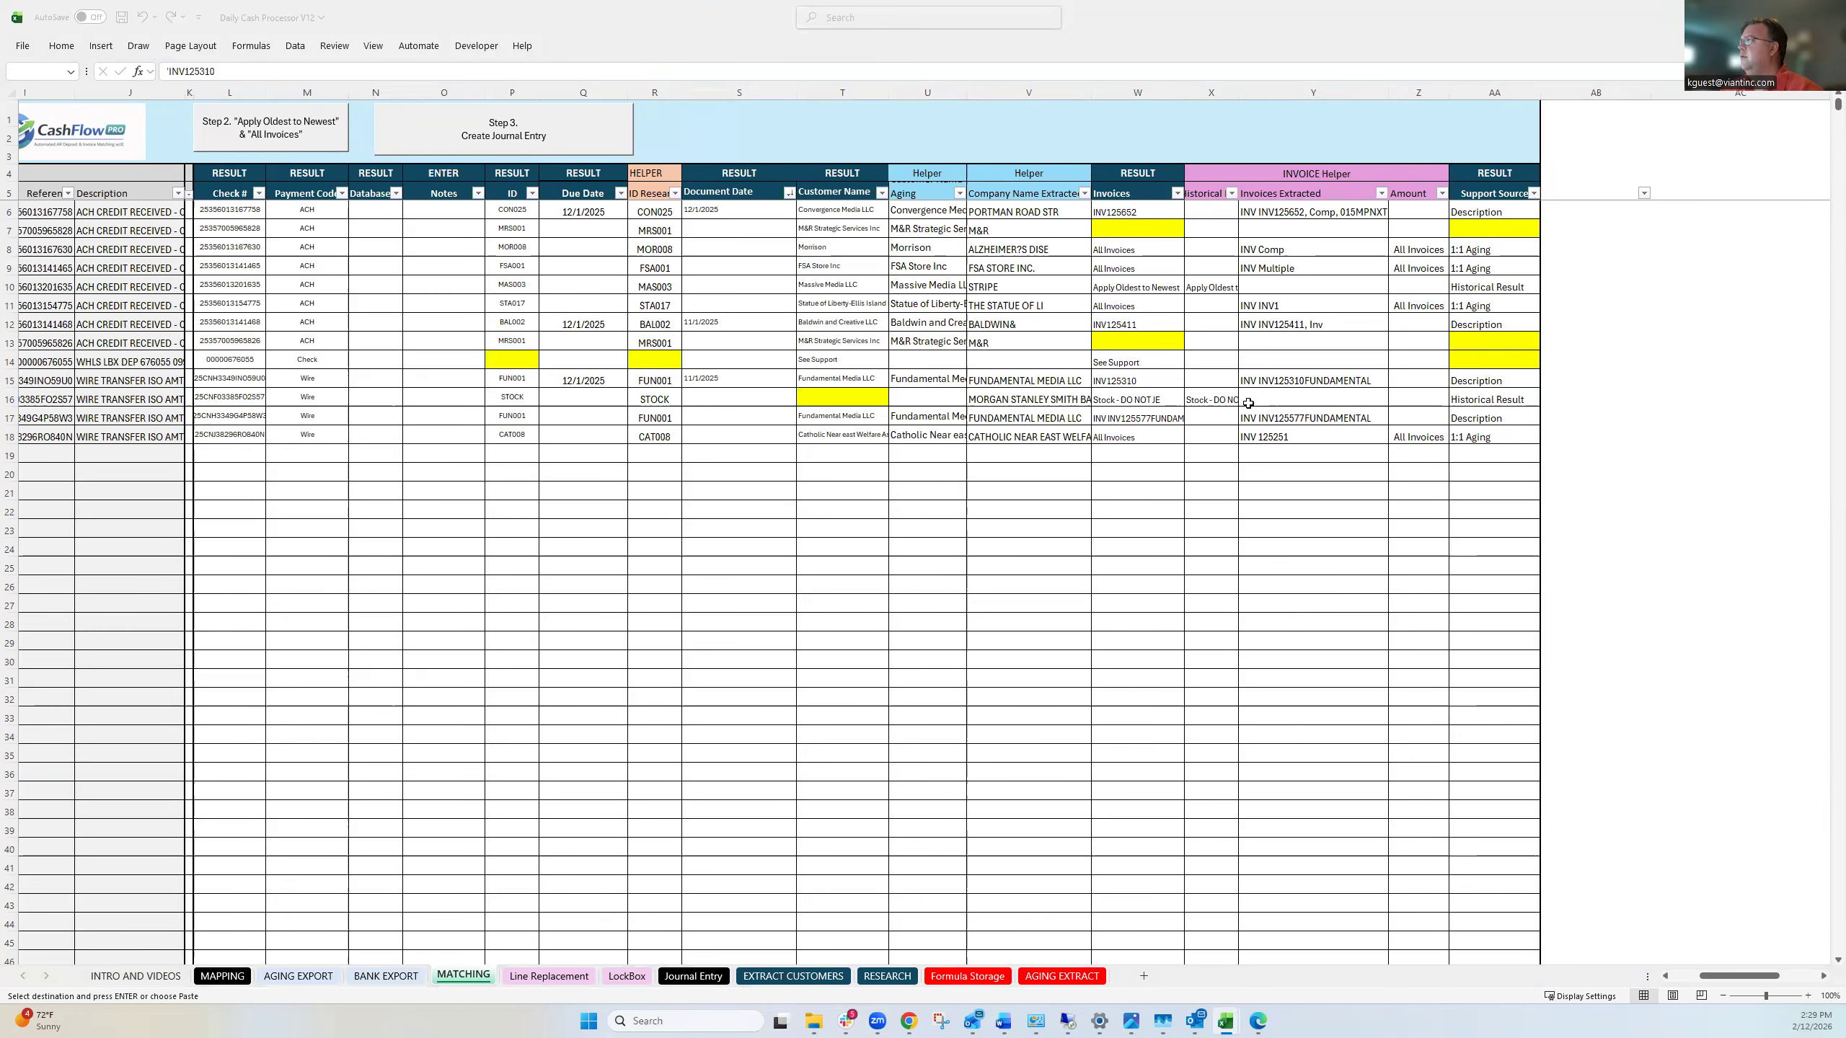
click(1139, 415)
right_click(1140, 416)
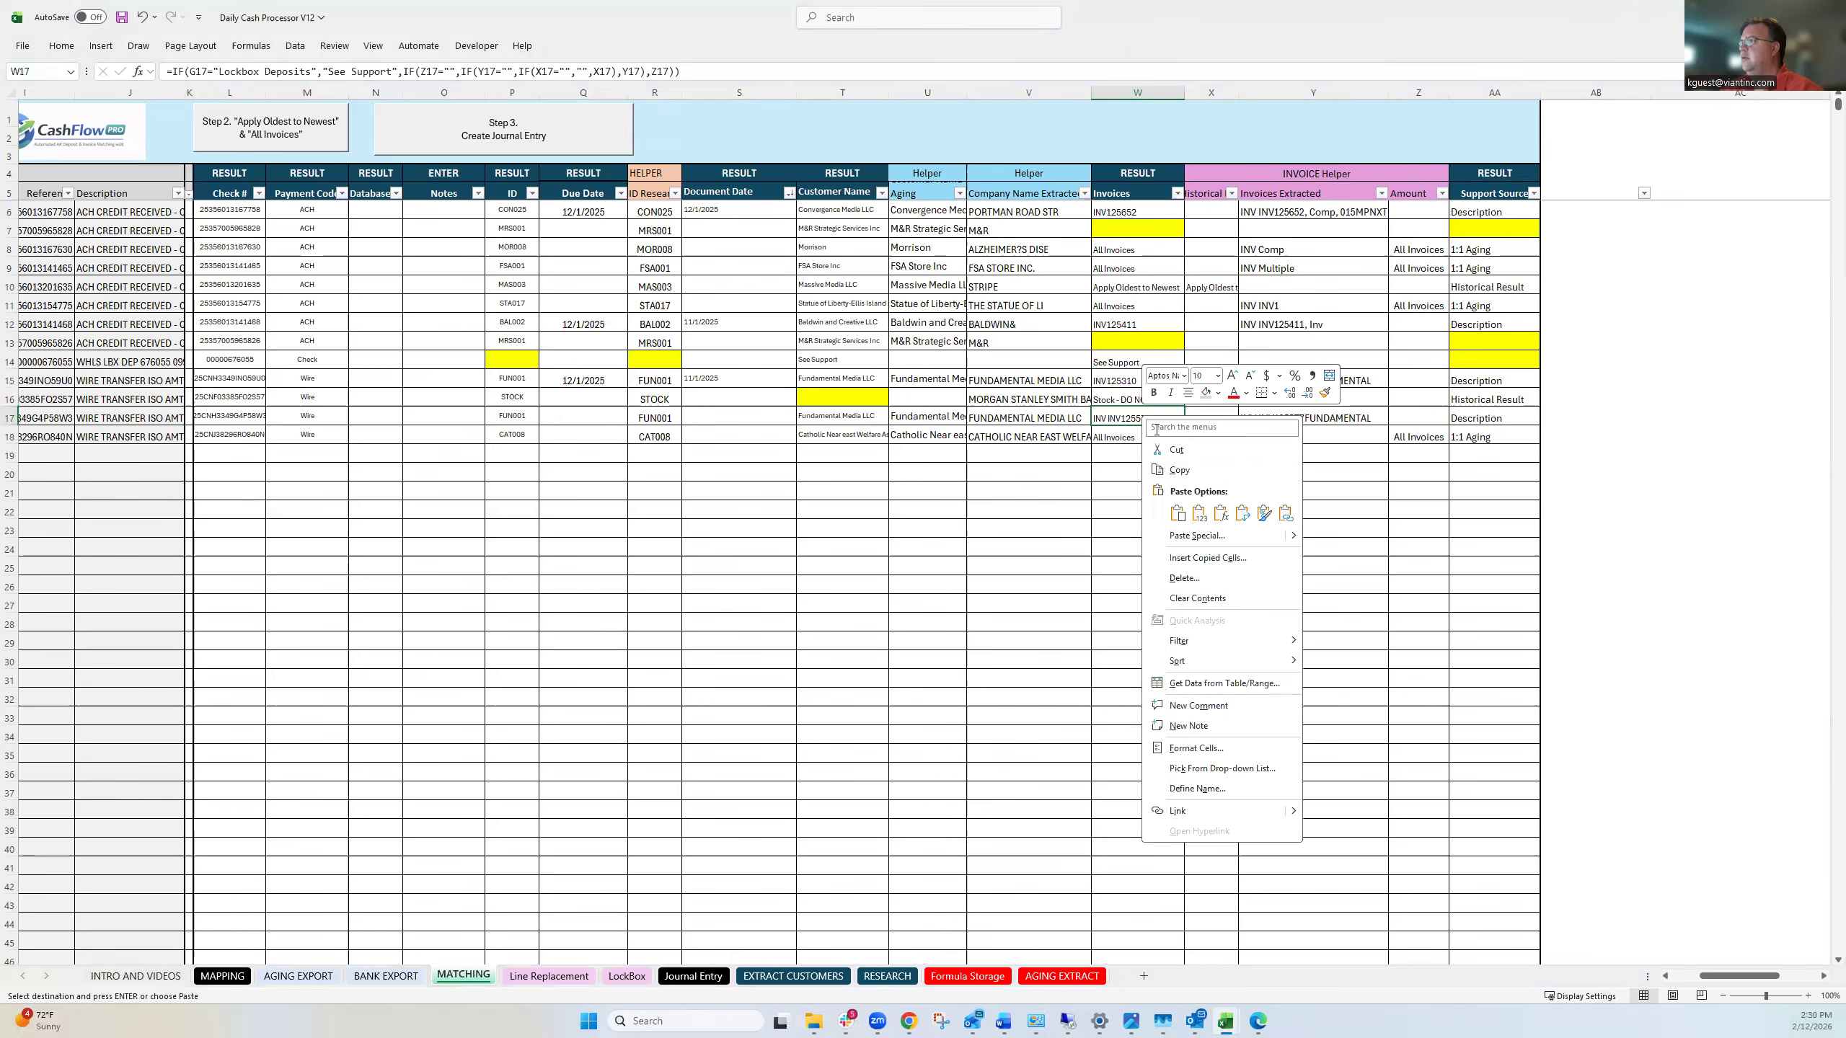
click(1199, 514)
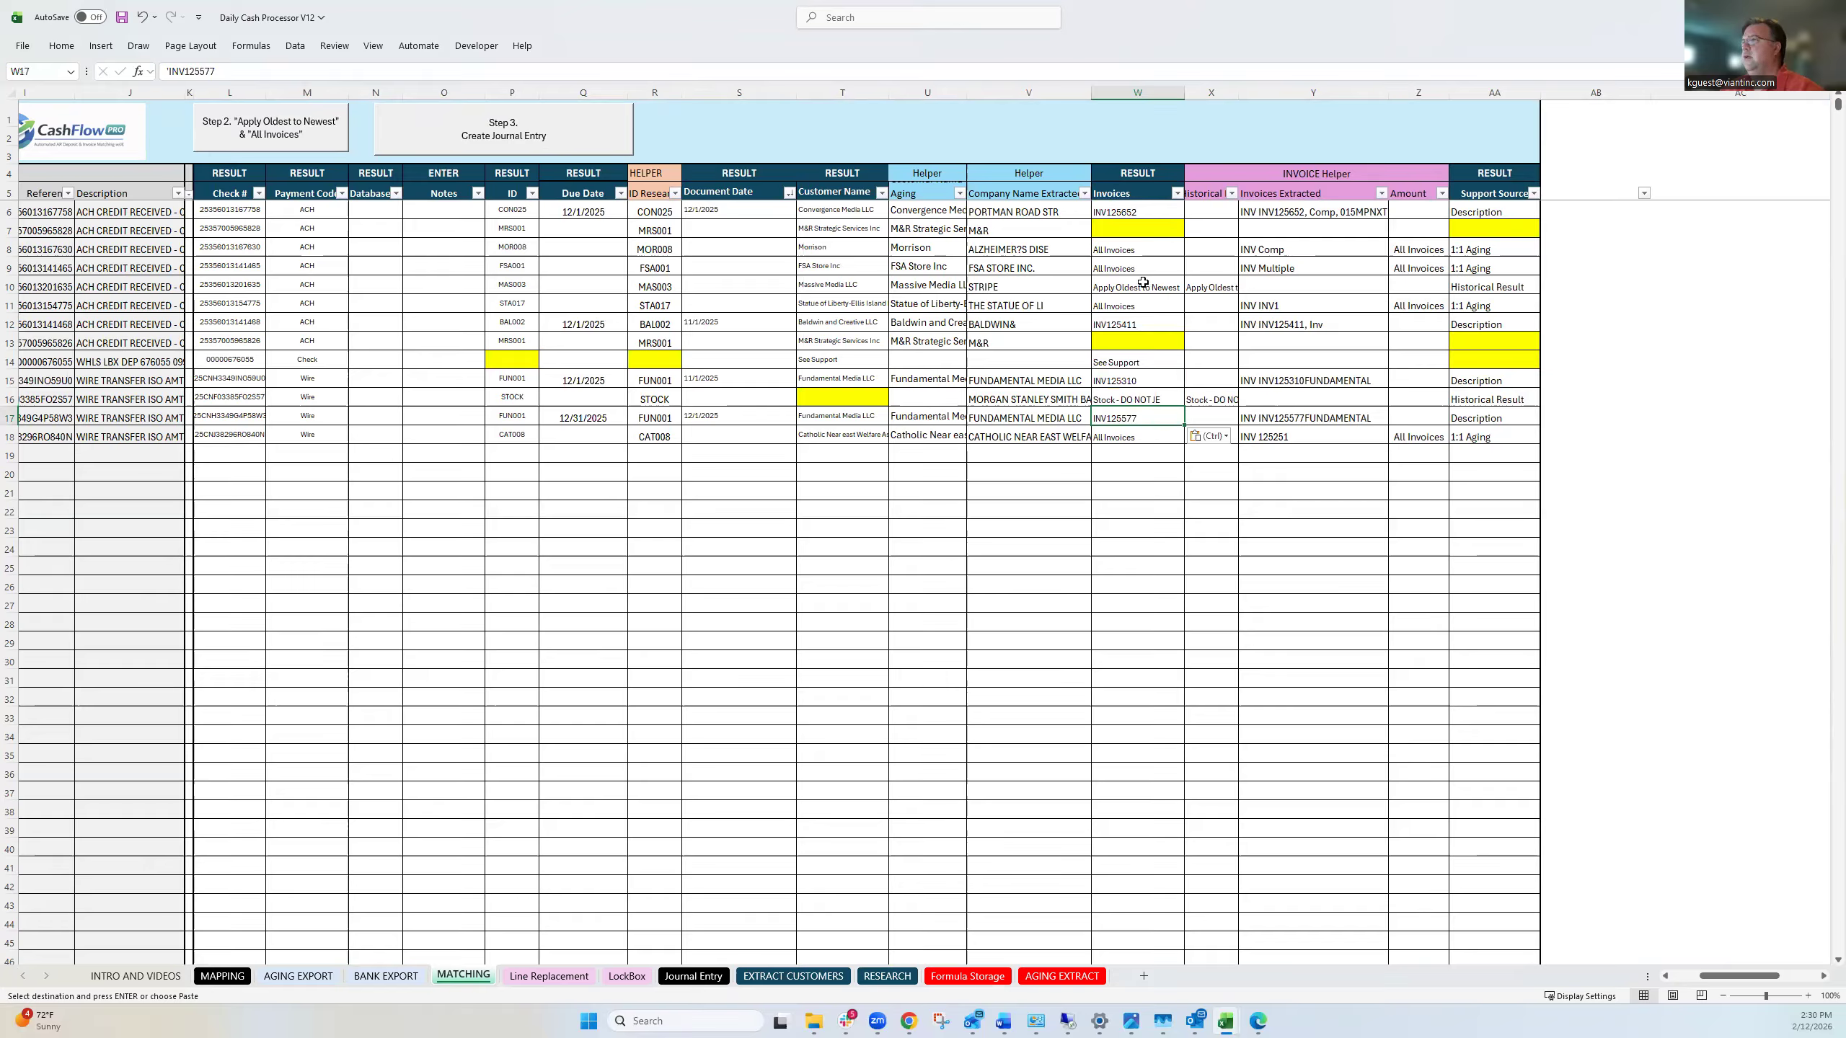
Set the Support Source of the group 2 deposit in row 7 to Email.
click(1025, 234)
drag(1704, 979, 1659, 988)
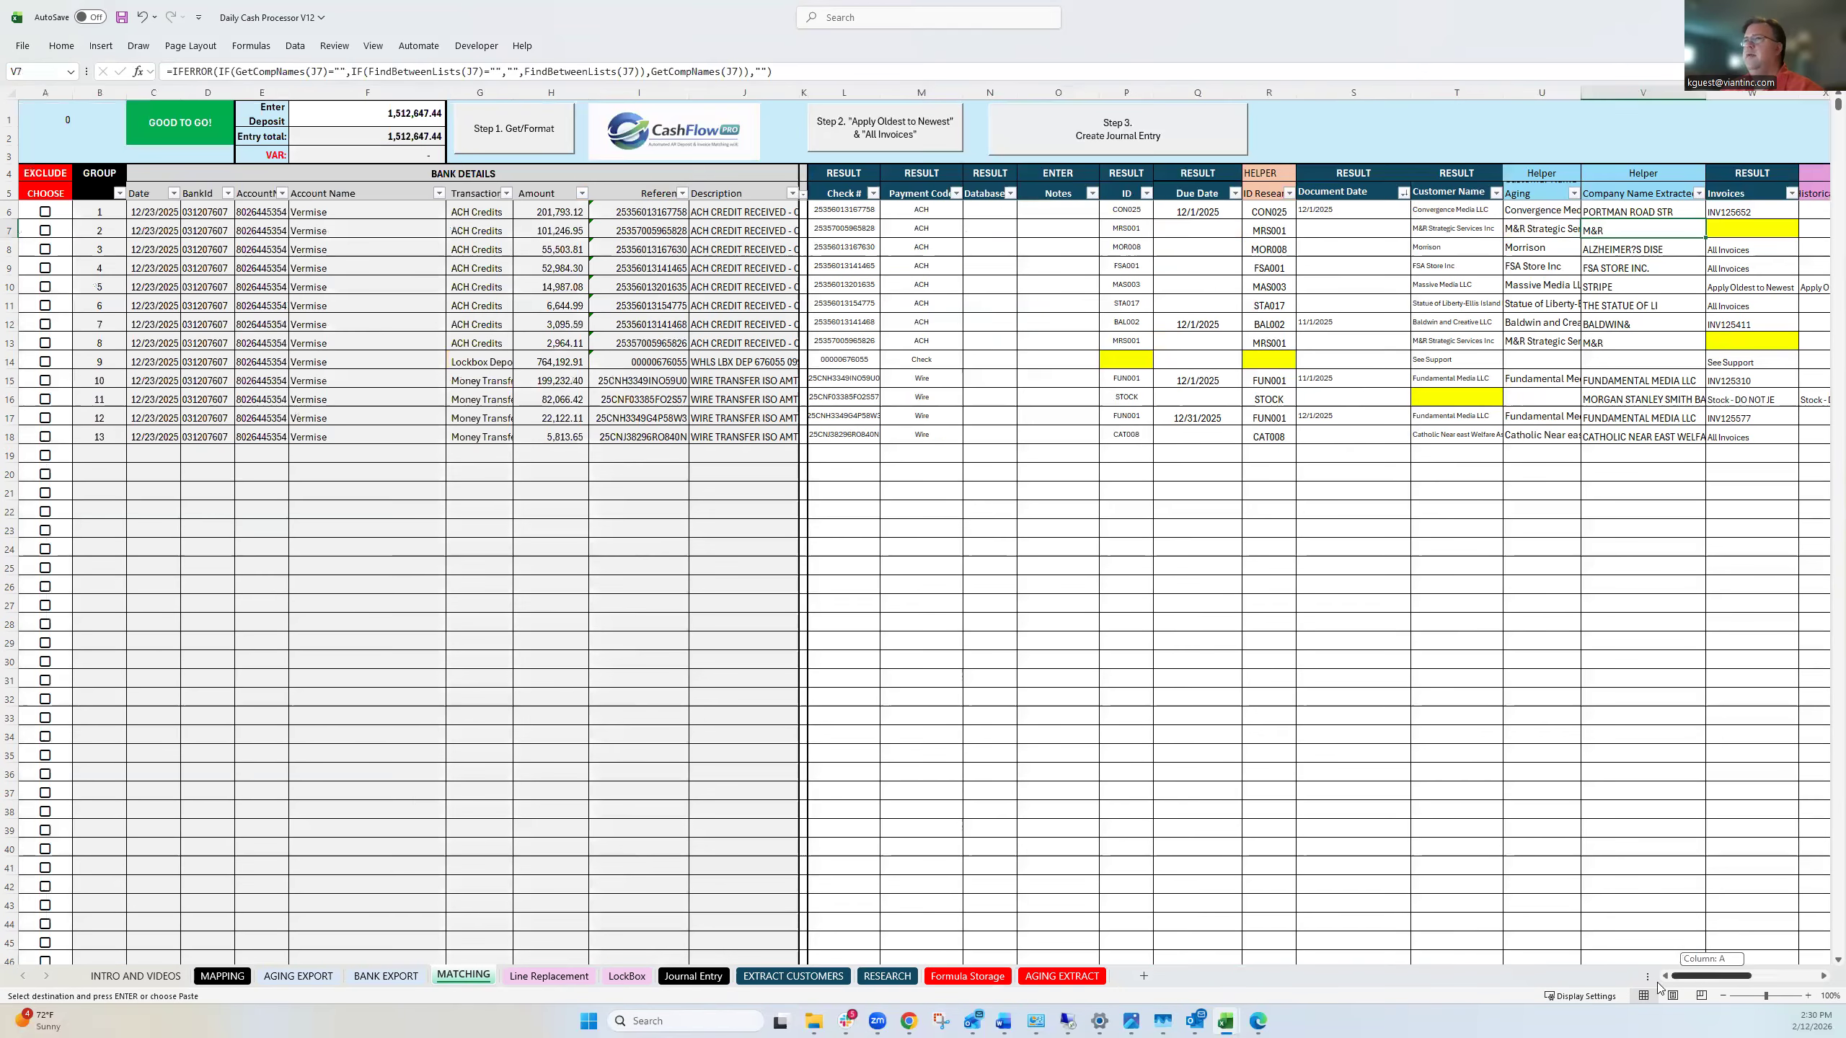
click(118, 233)
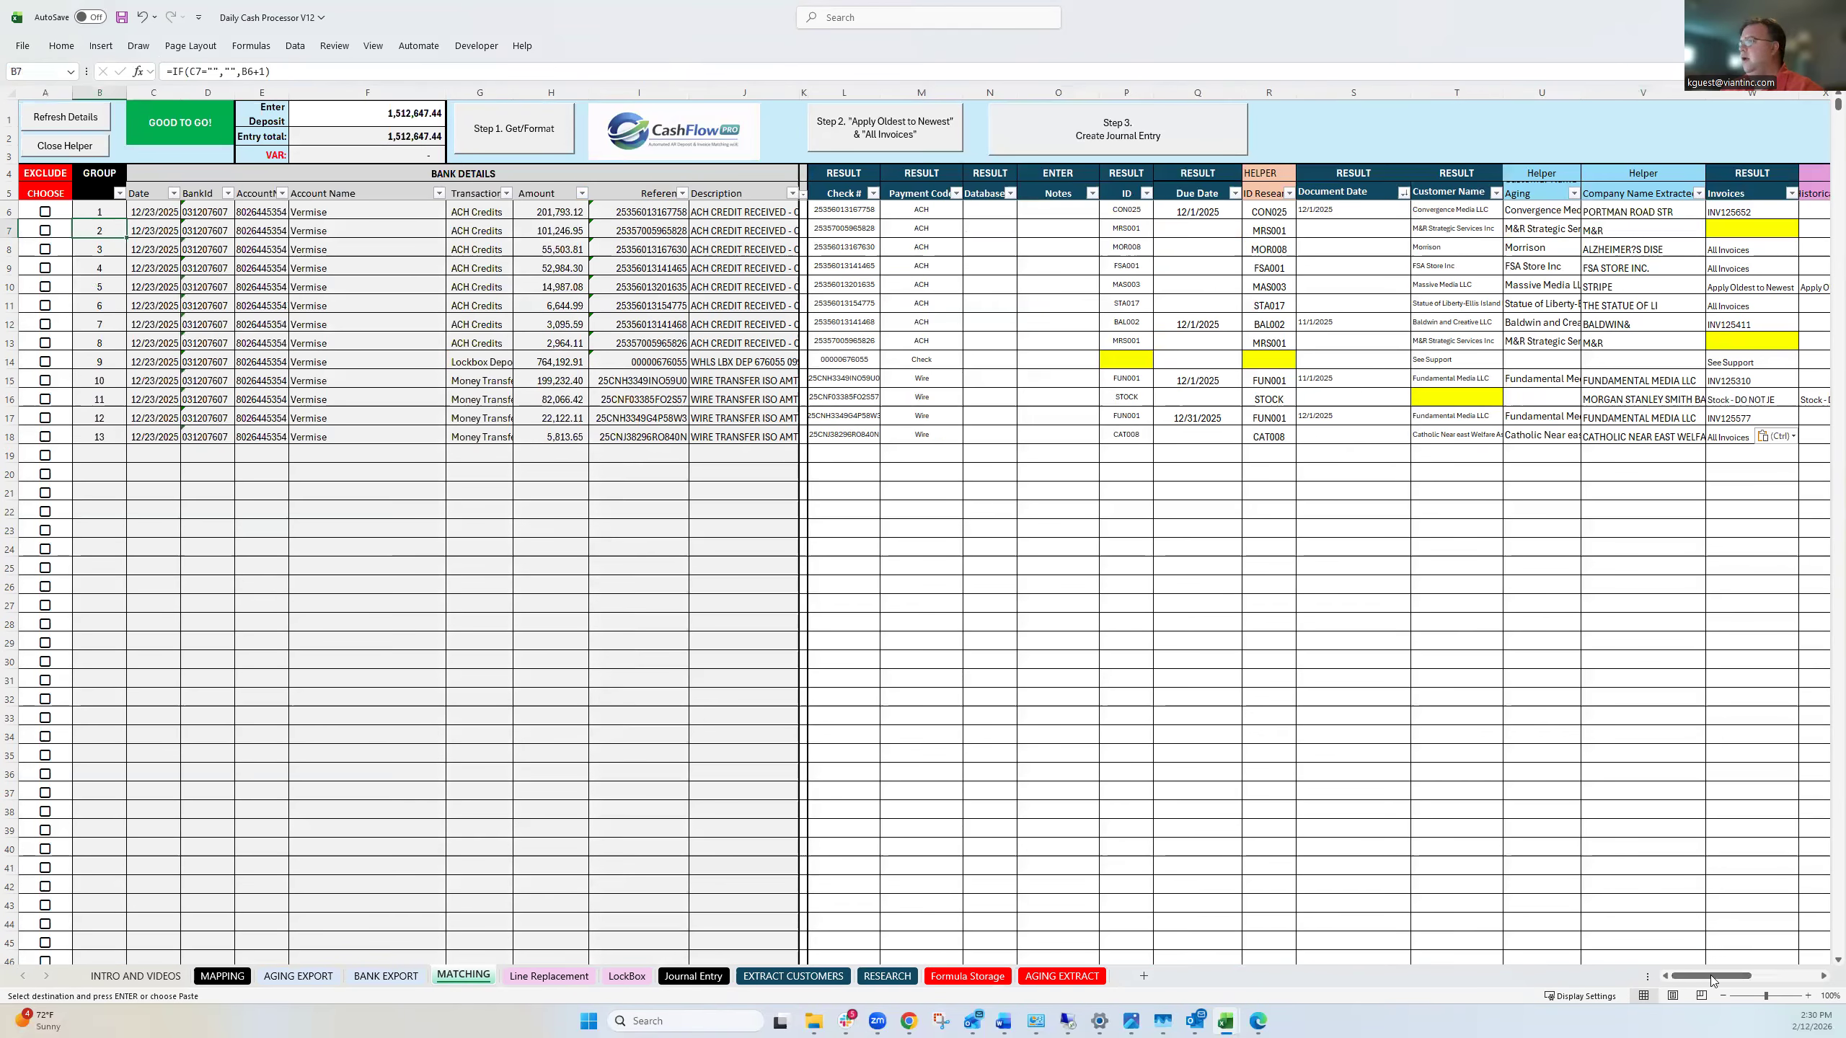
drag(1741, 979, 1756, 982)
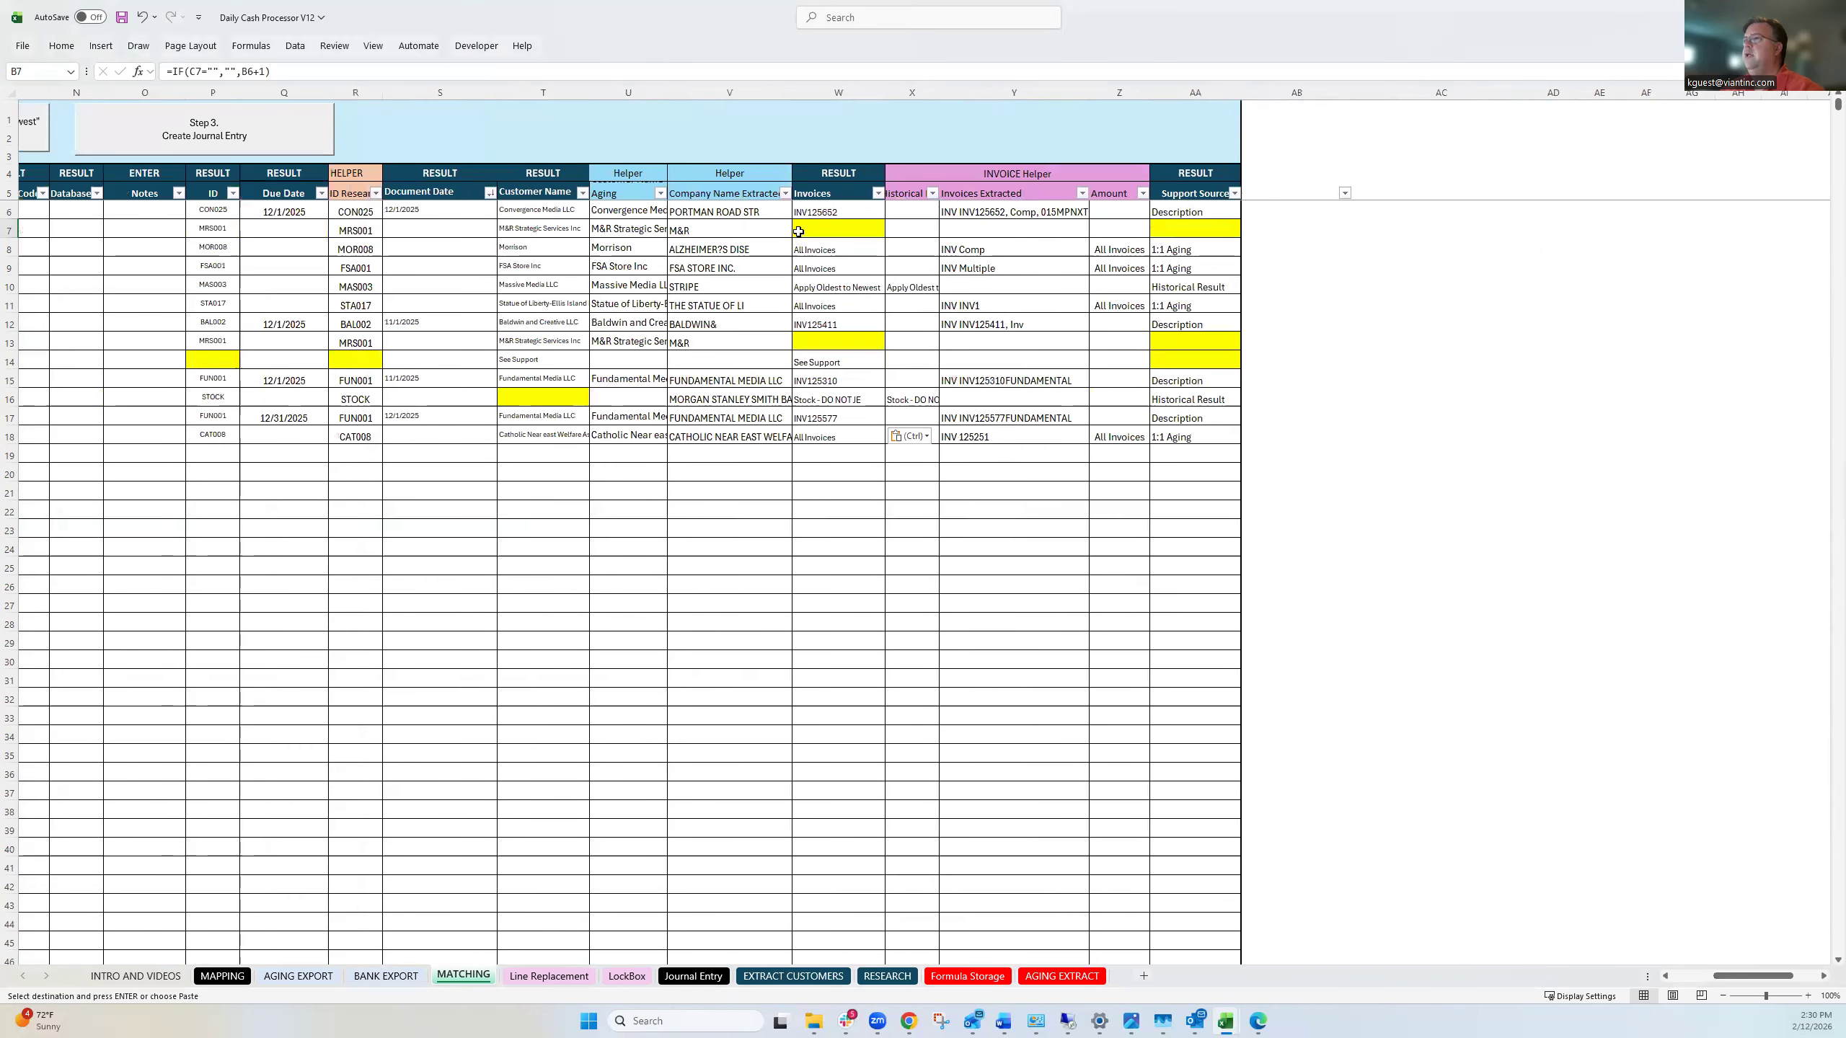
click(1175, 231)
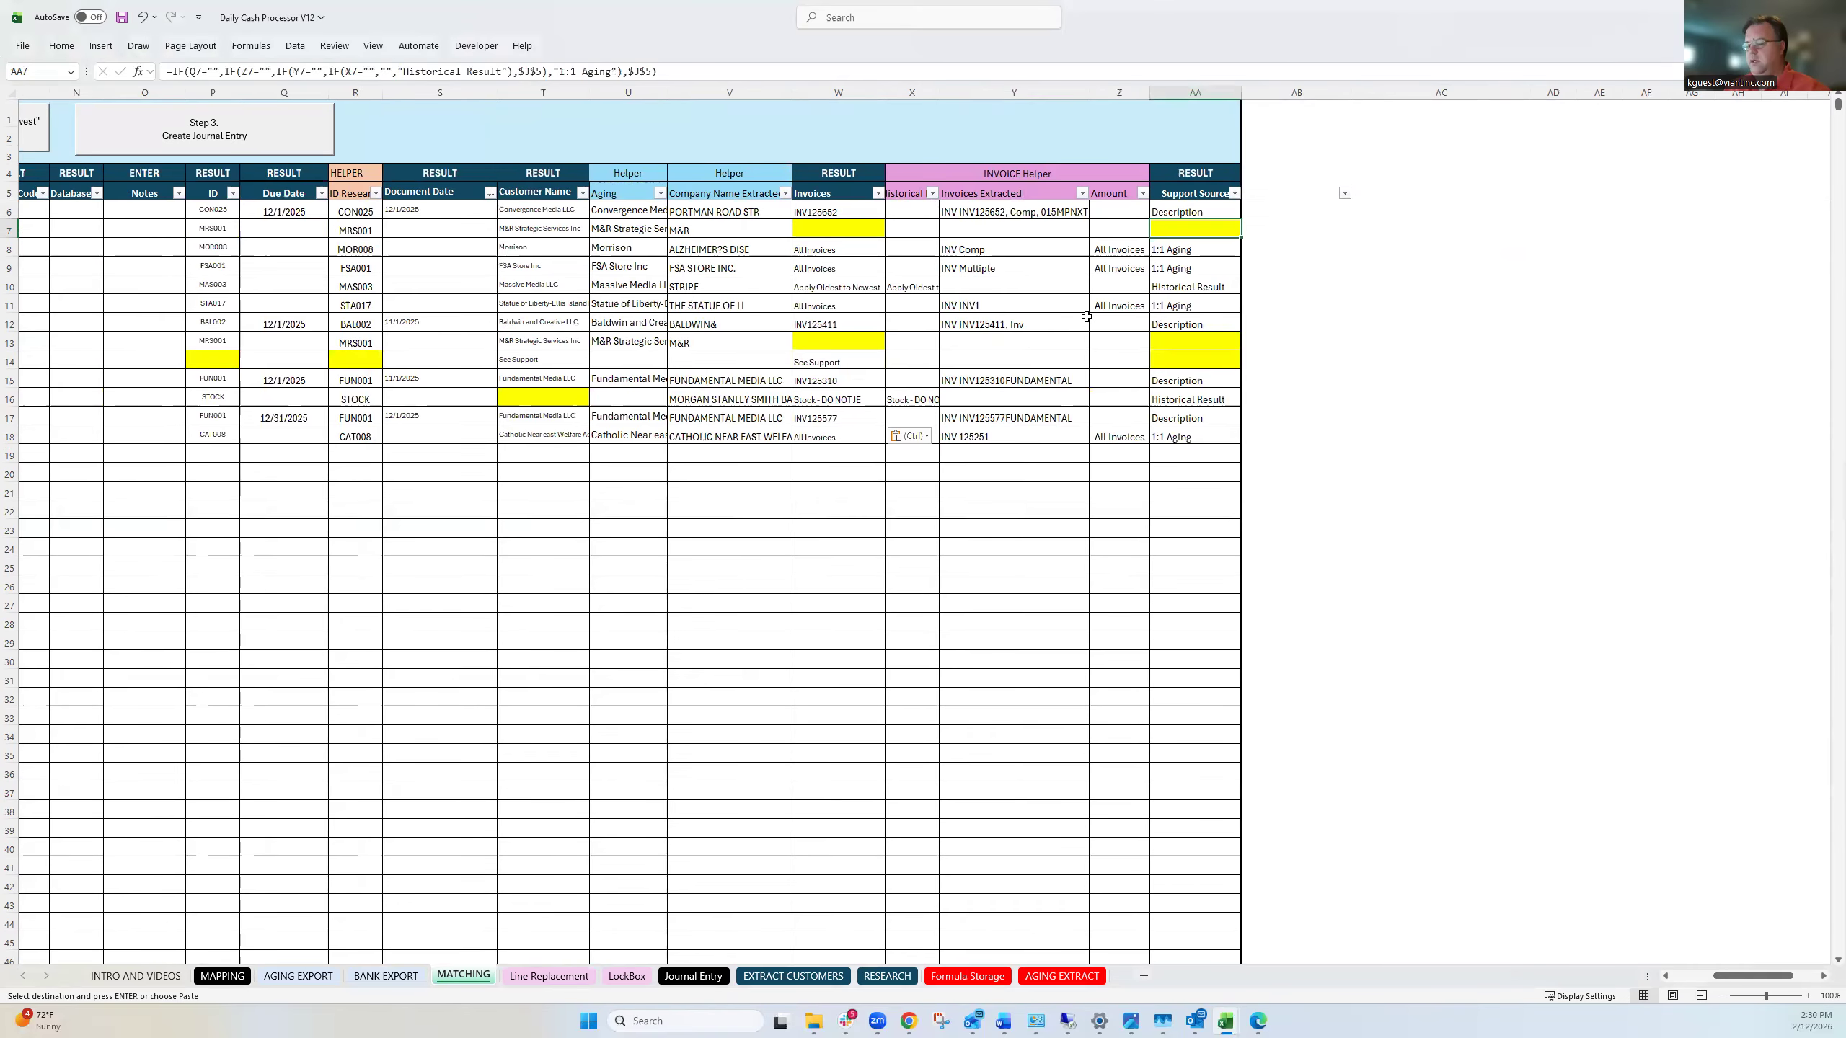
key(Escape)
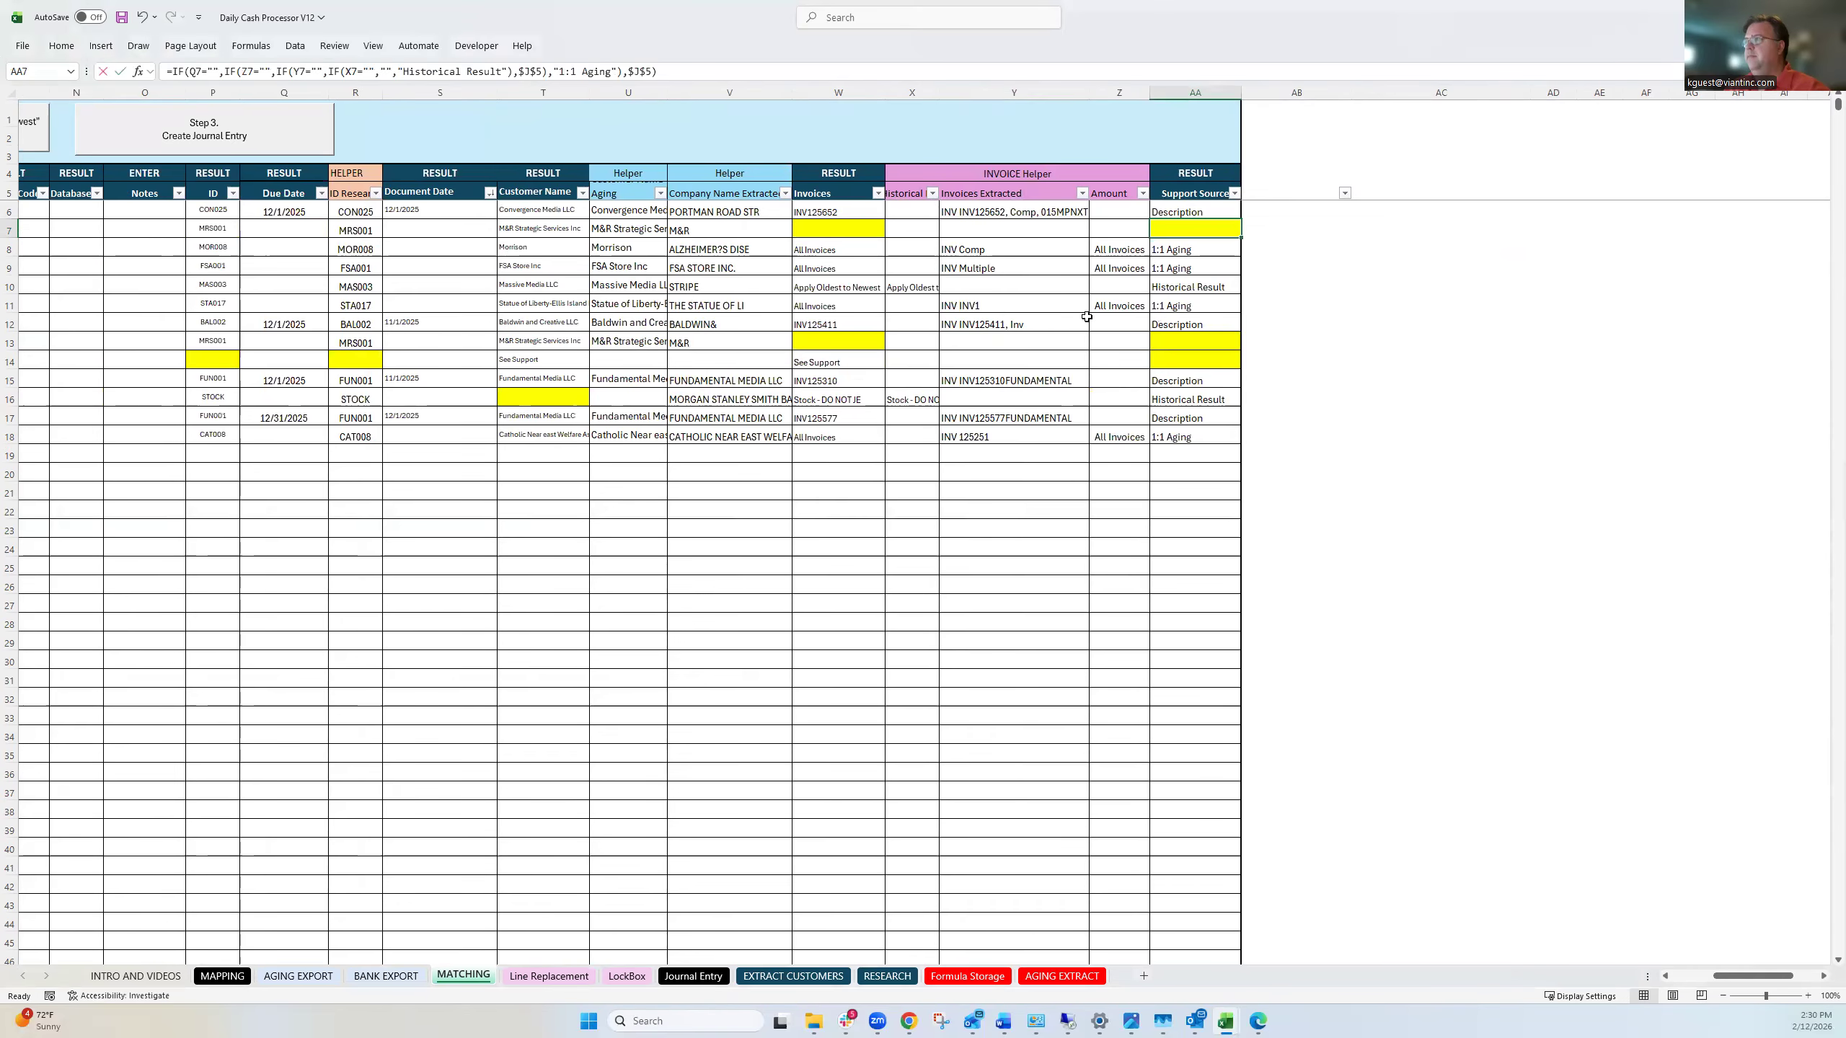
text(Email)
key(Return)
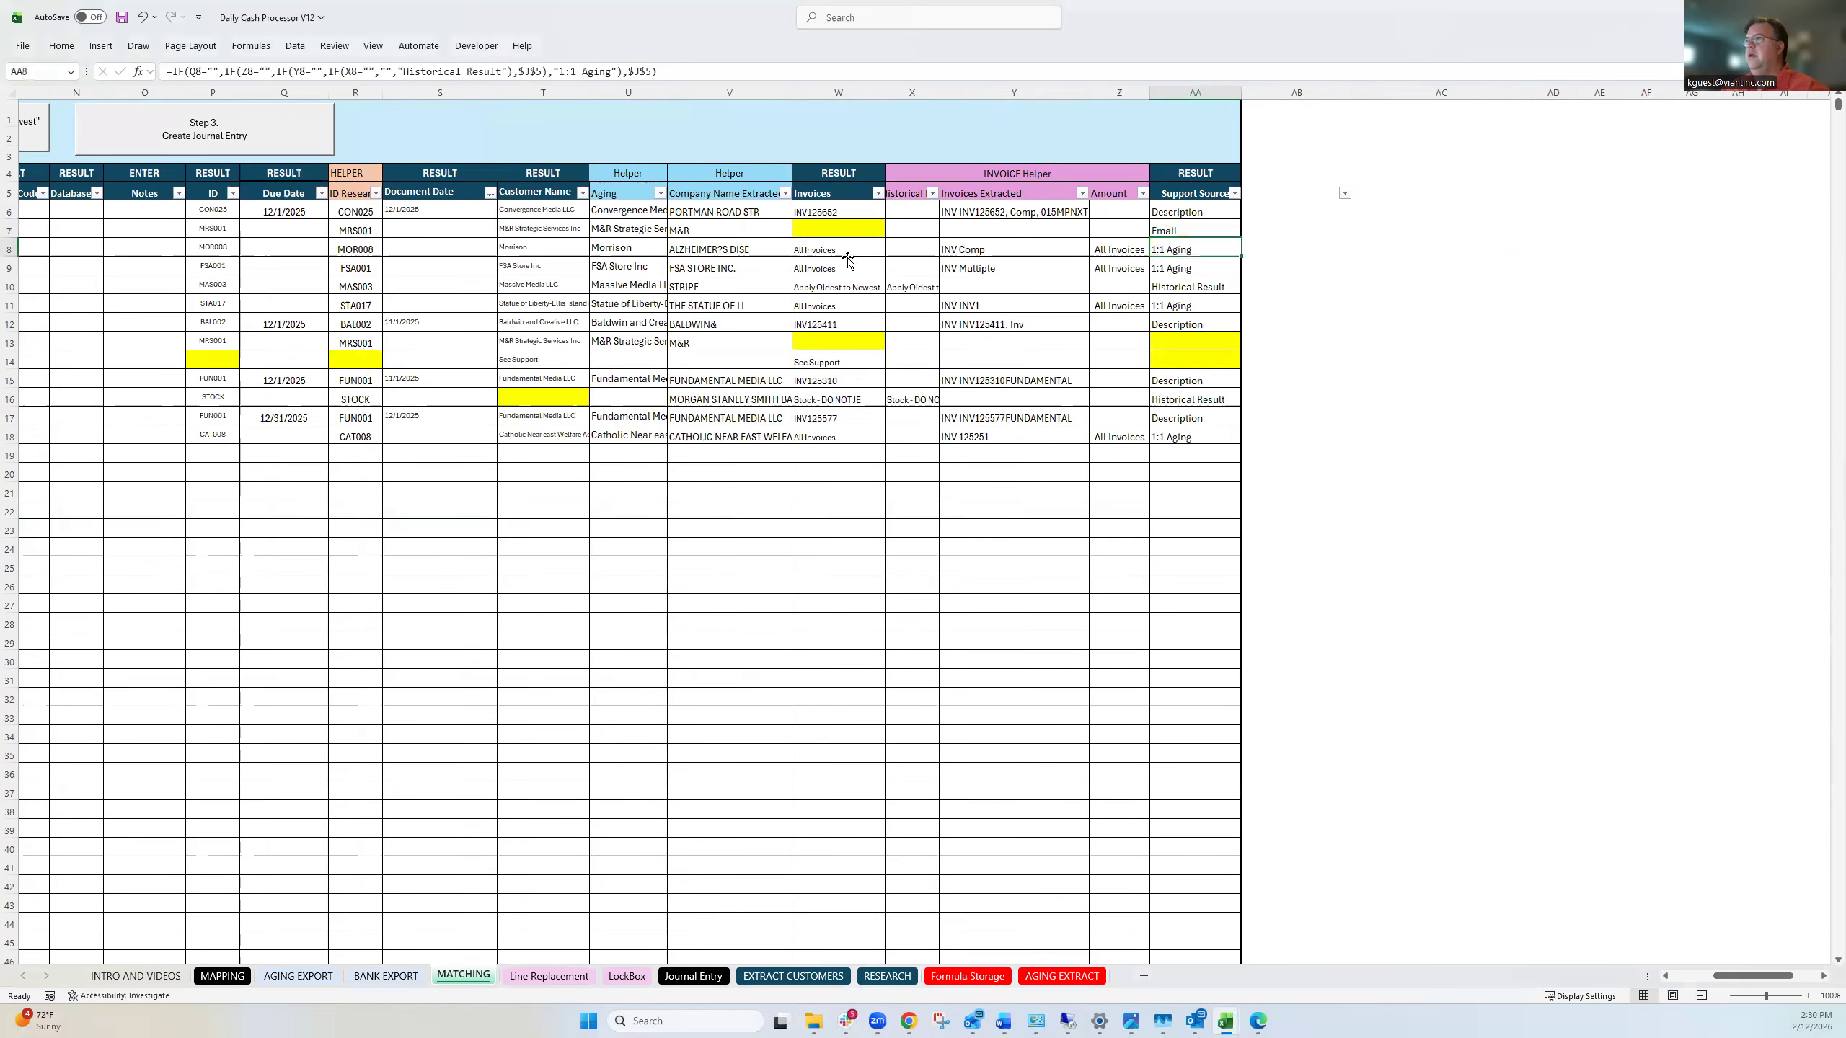
Enter 2 as the line to replace on the Line Replacement sheet.
click(841, 266)
click(843, 228)
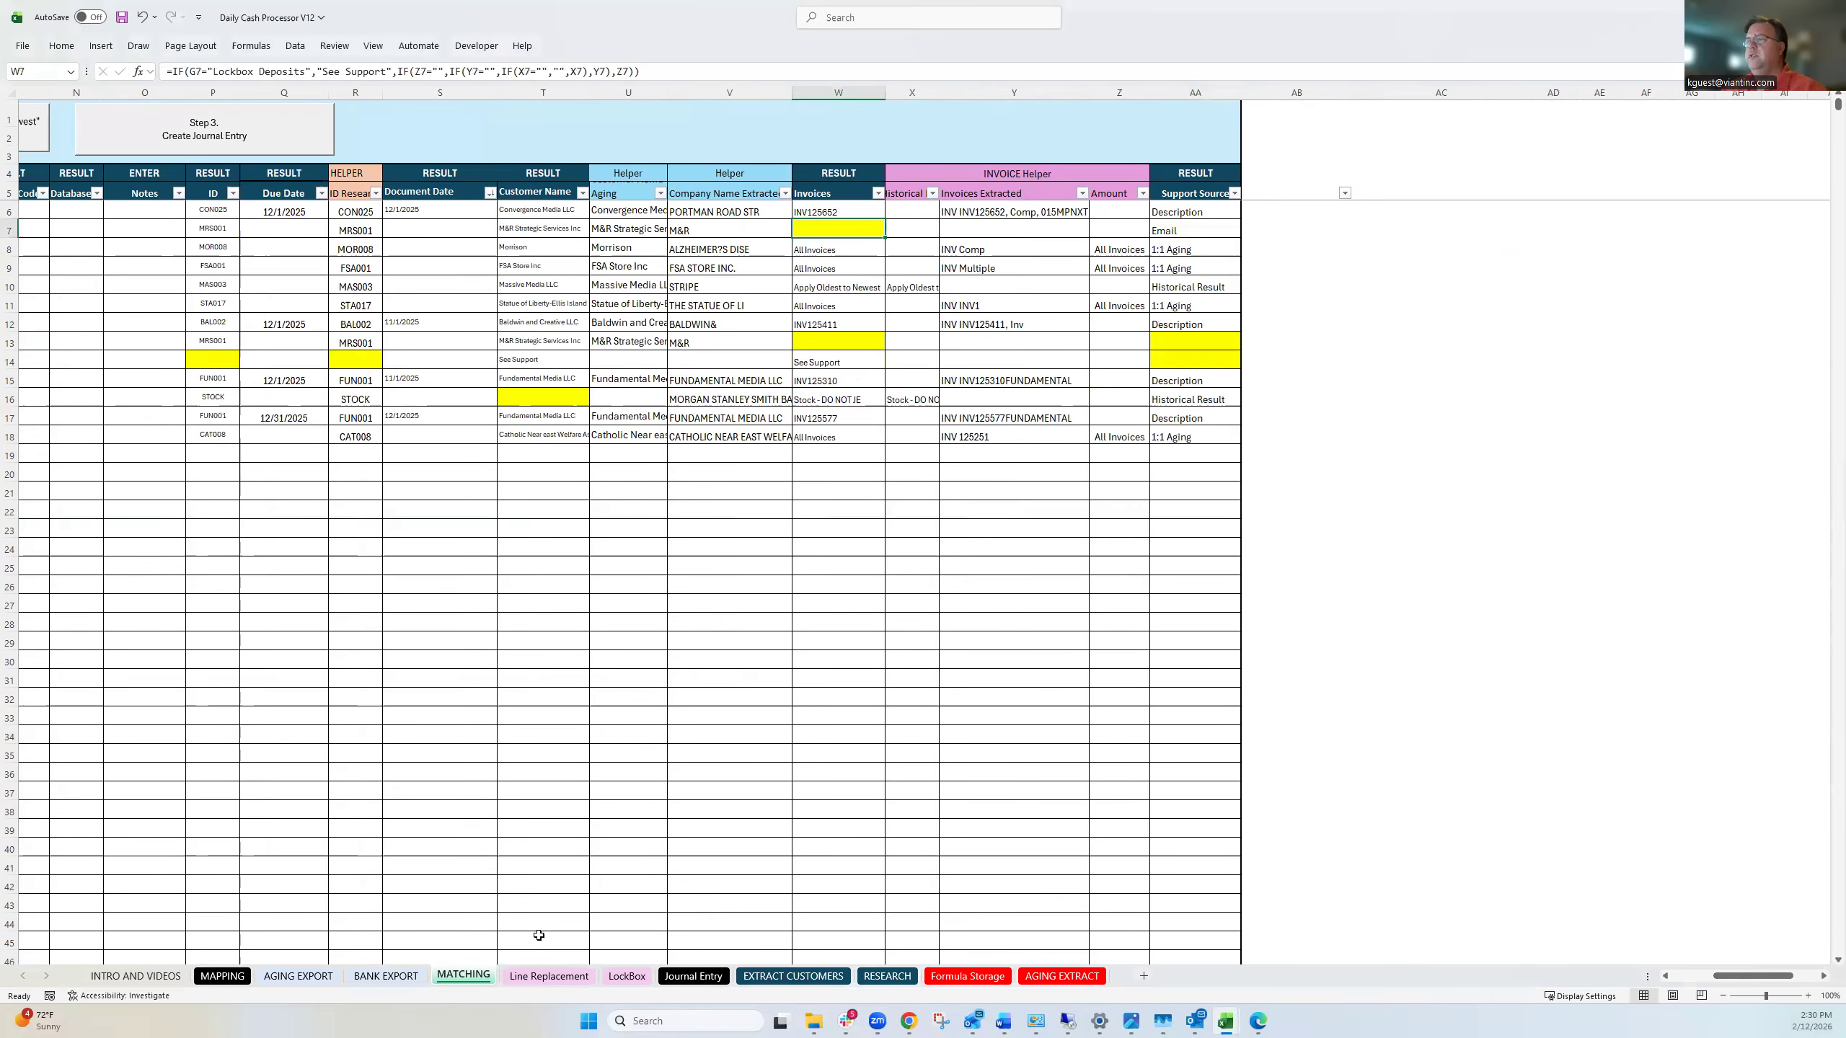
click(549, 977)
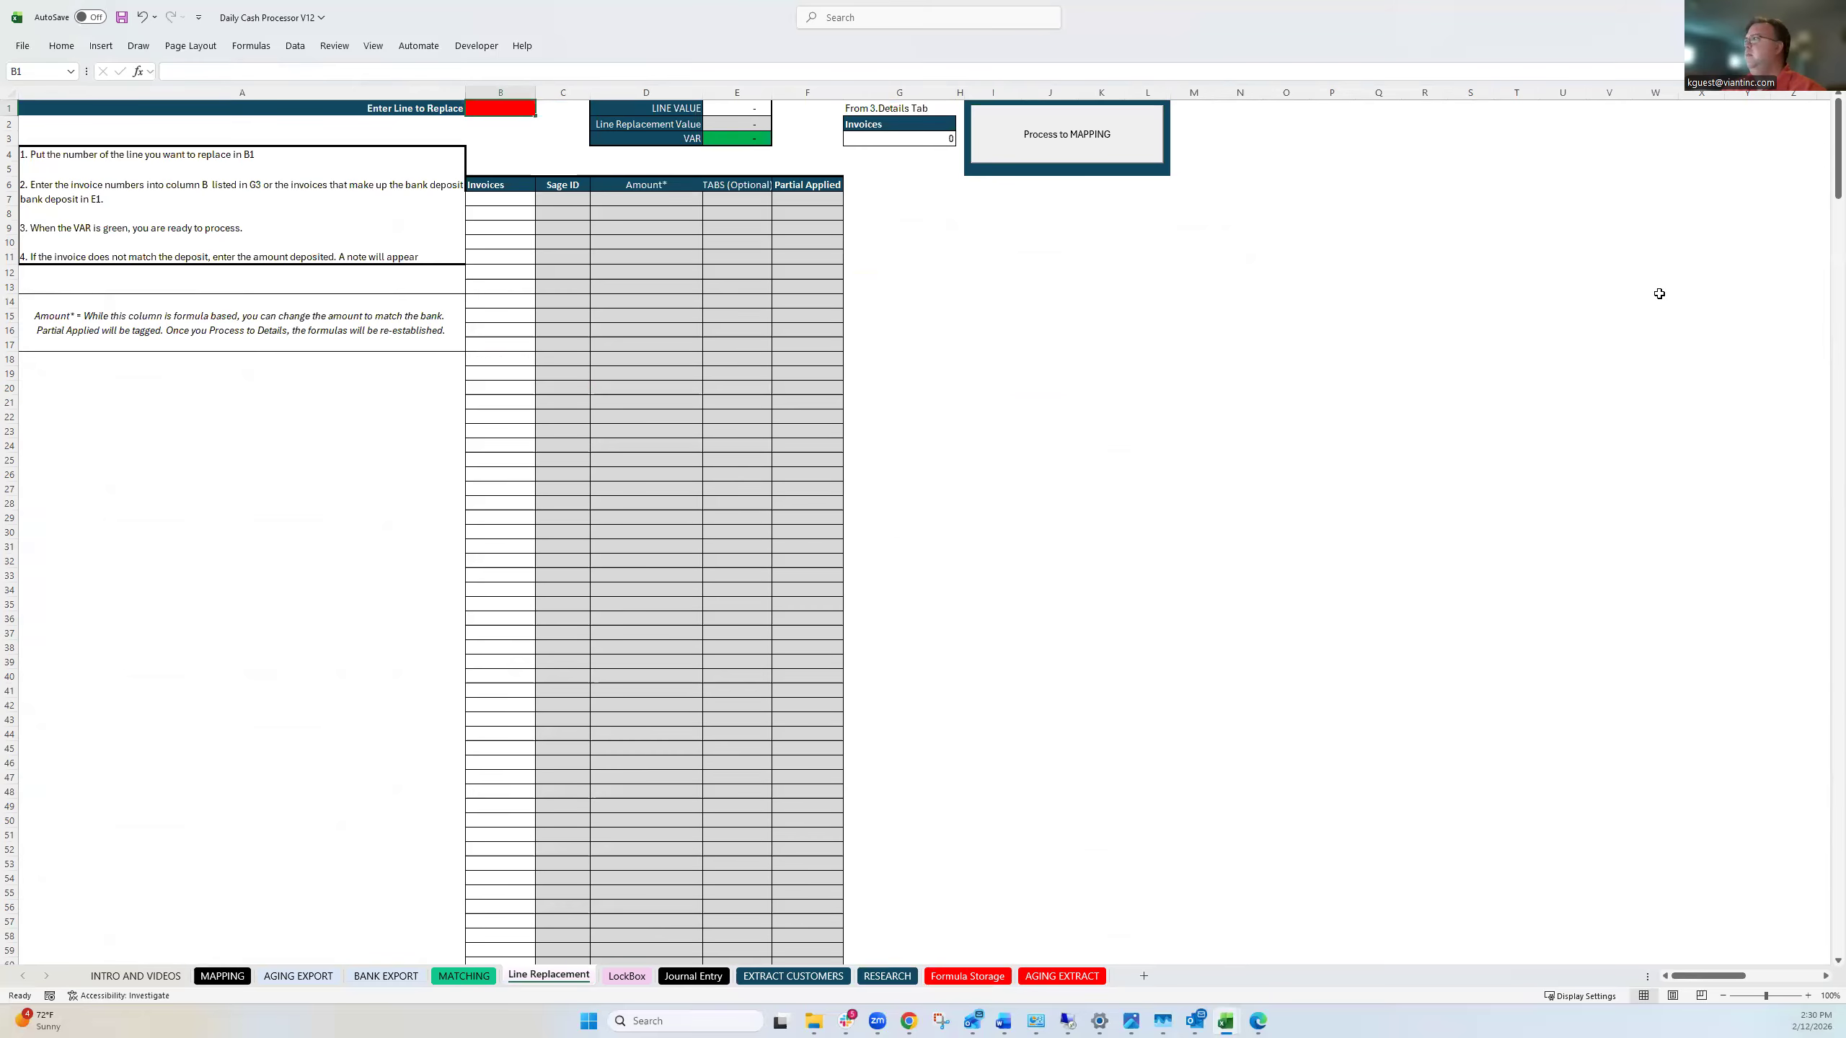
text(2)
key(Return)
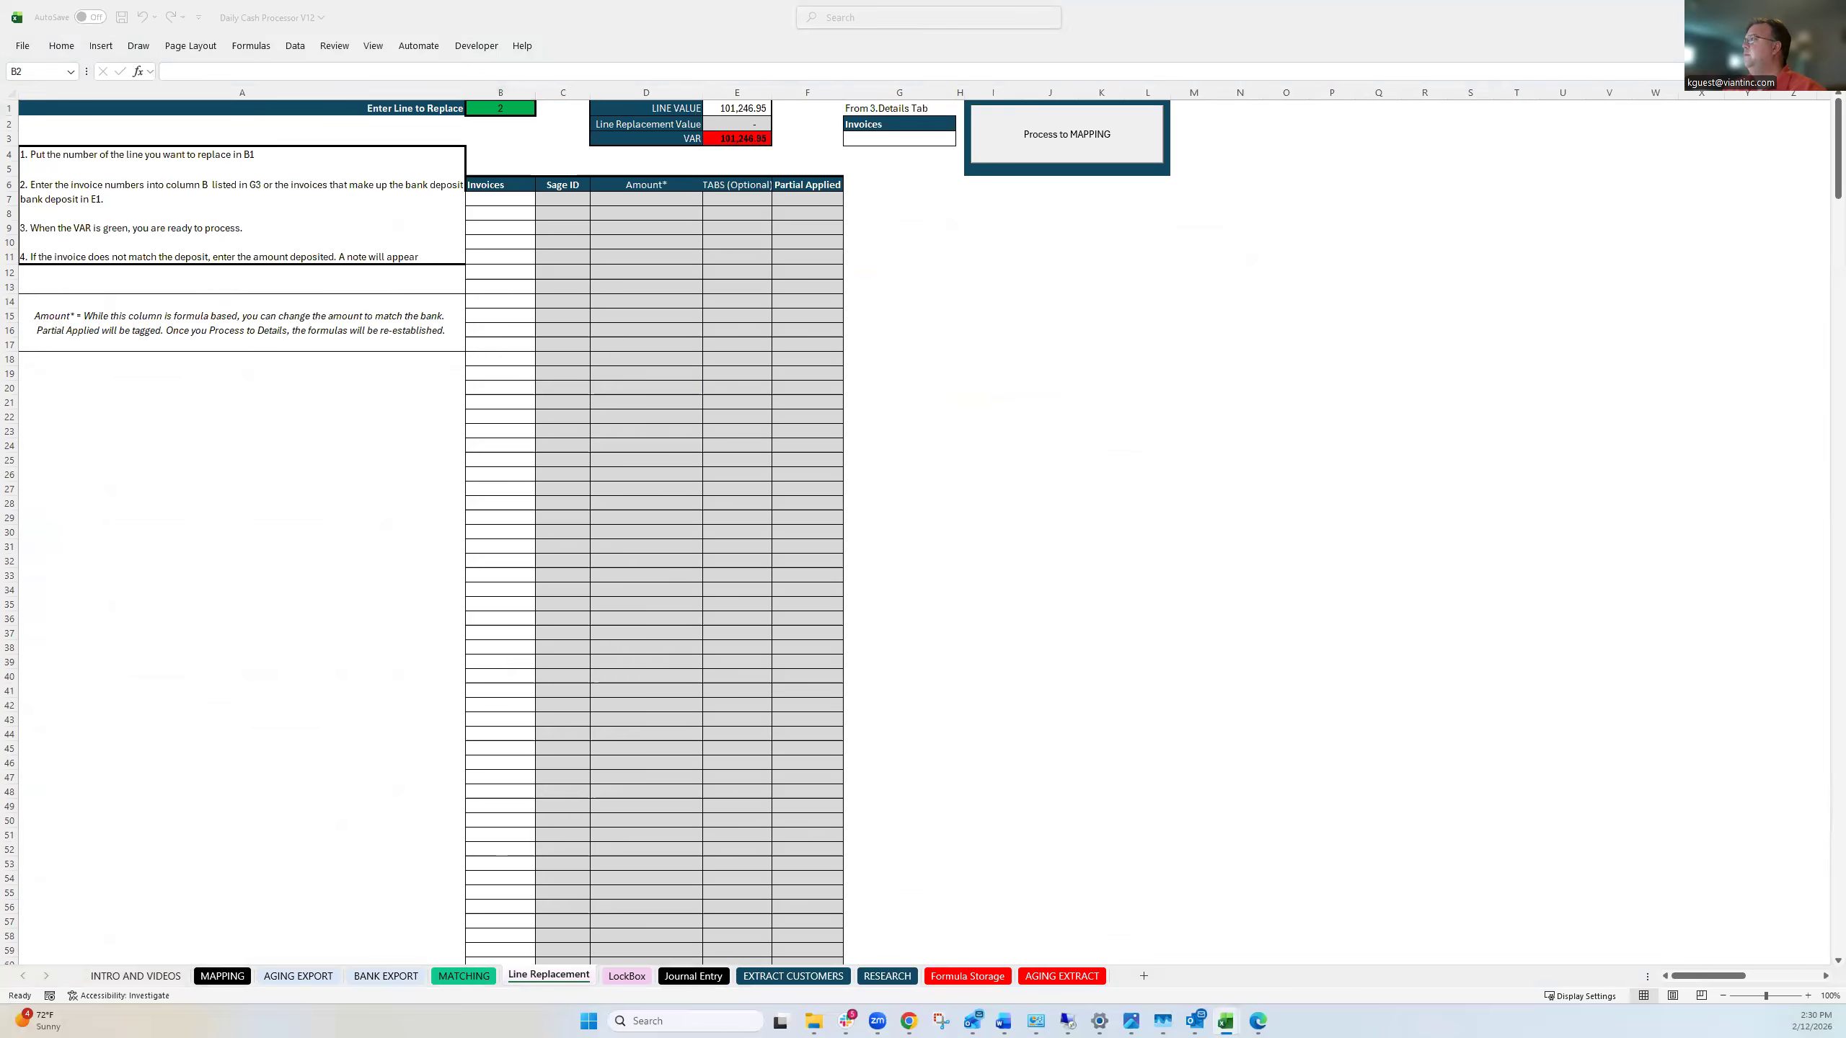
Paste the eight invoice numbers from 11-25-1369 to 11-25-1427 as values into the Invoices column, starting at B7.
key(ctrl+c)
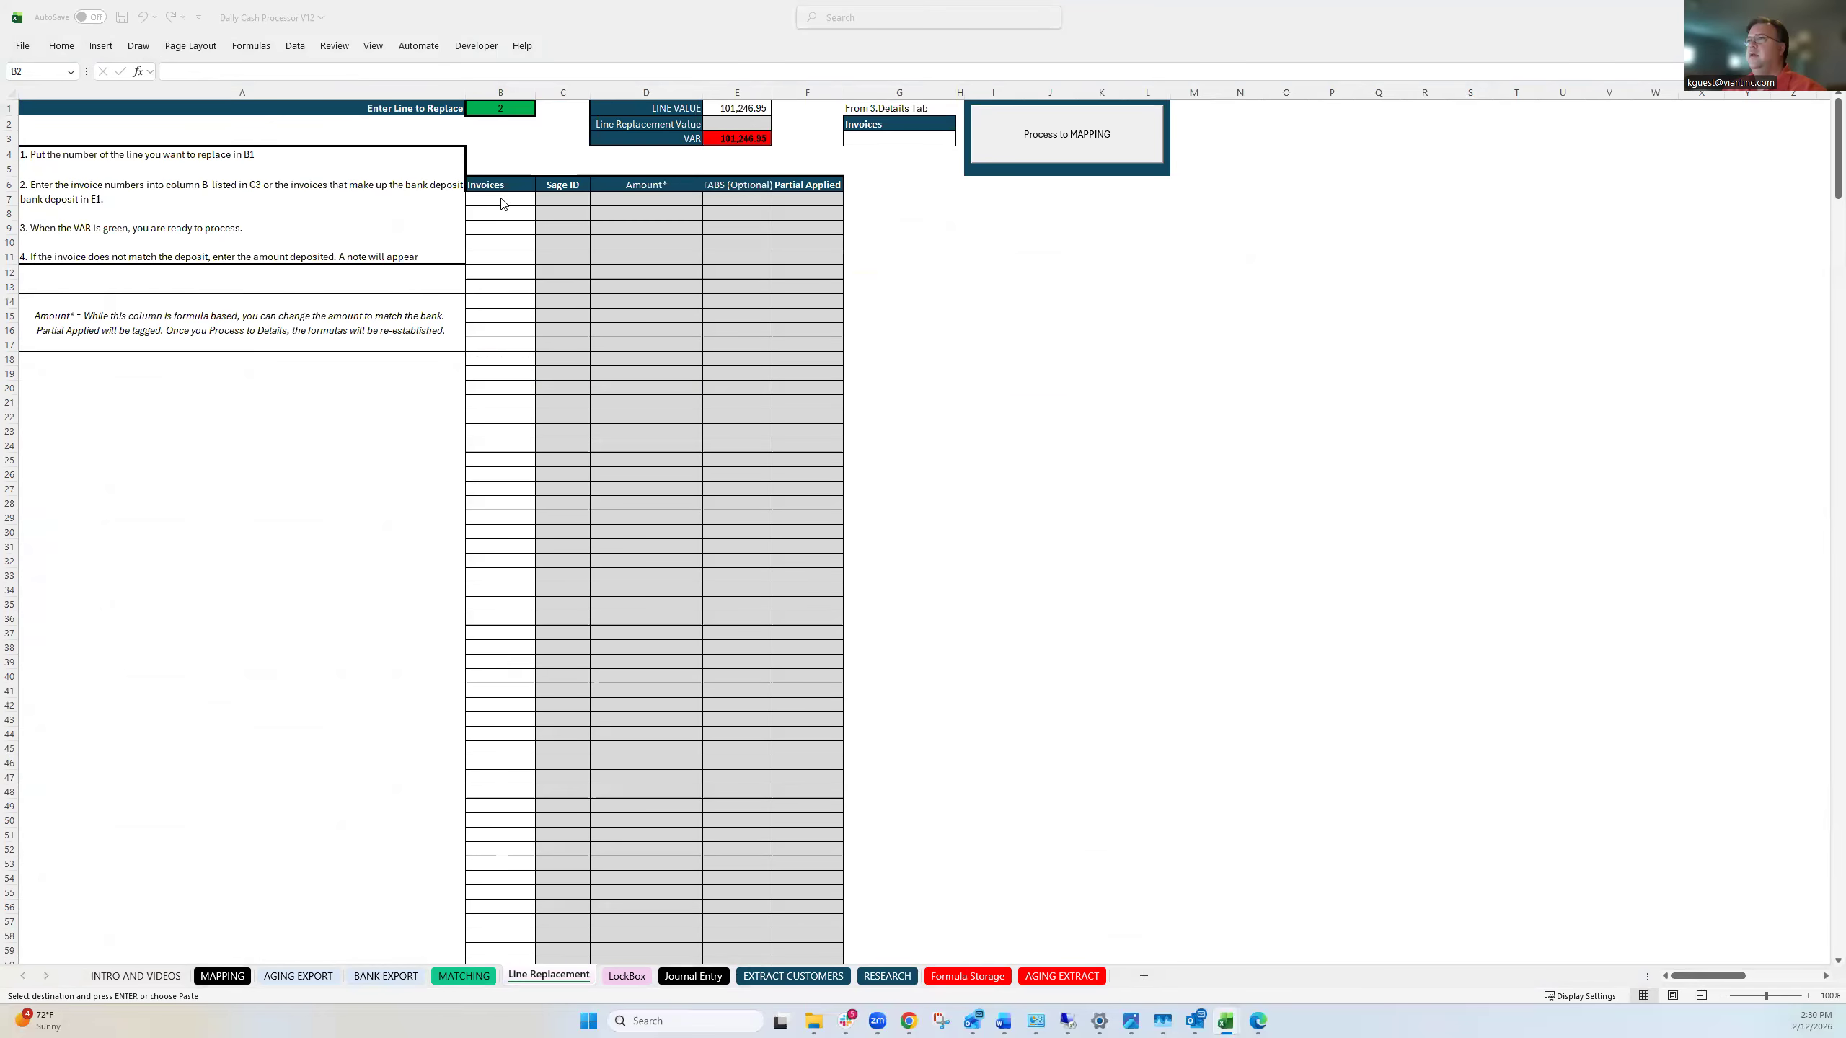
click(500, 198)
right_click(500, 198)
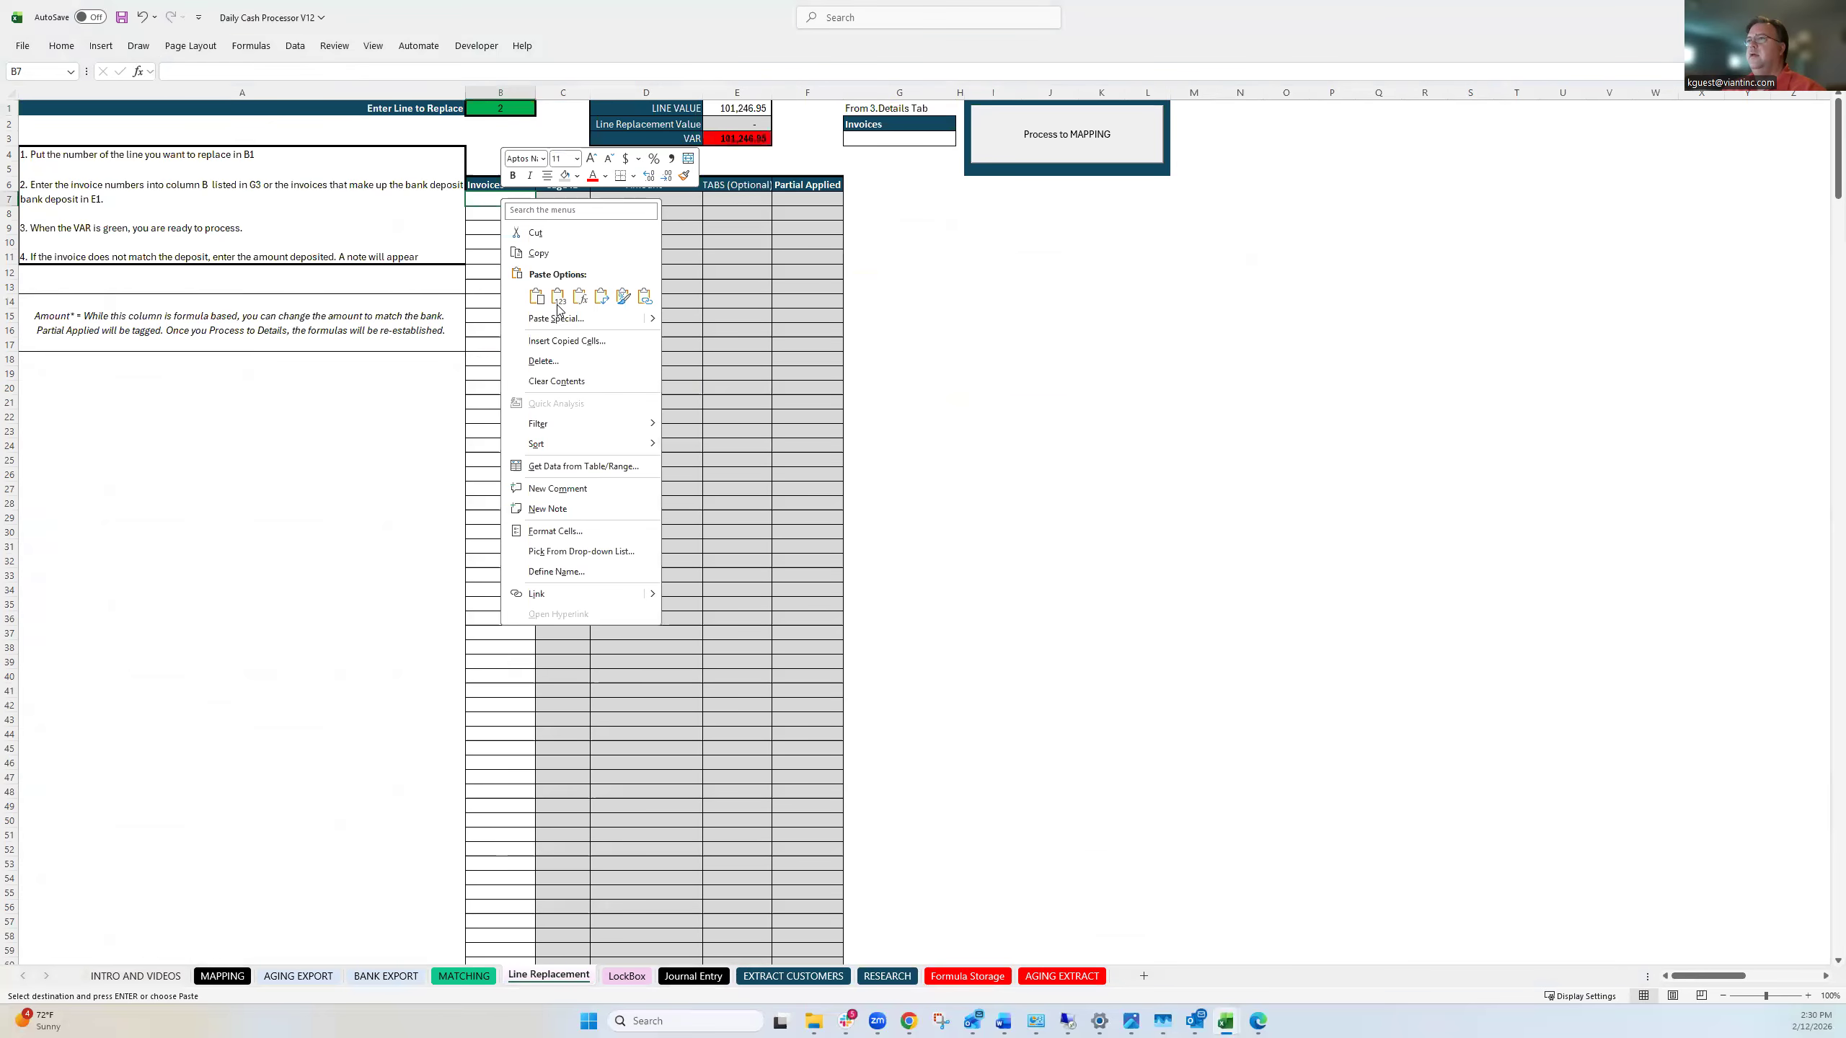
click(556, 298)
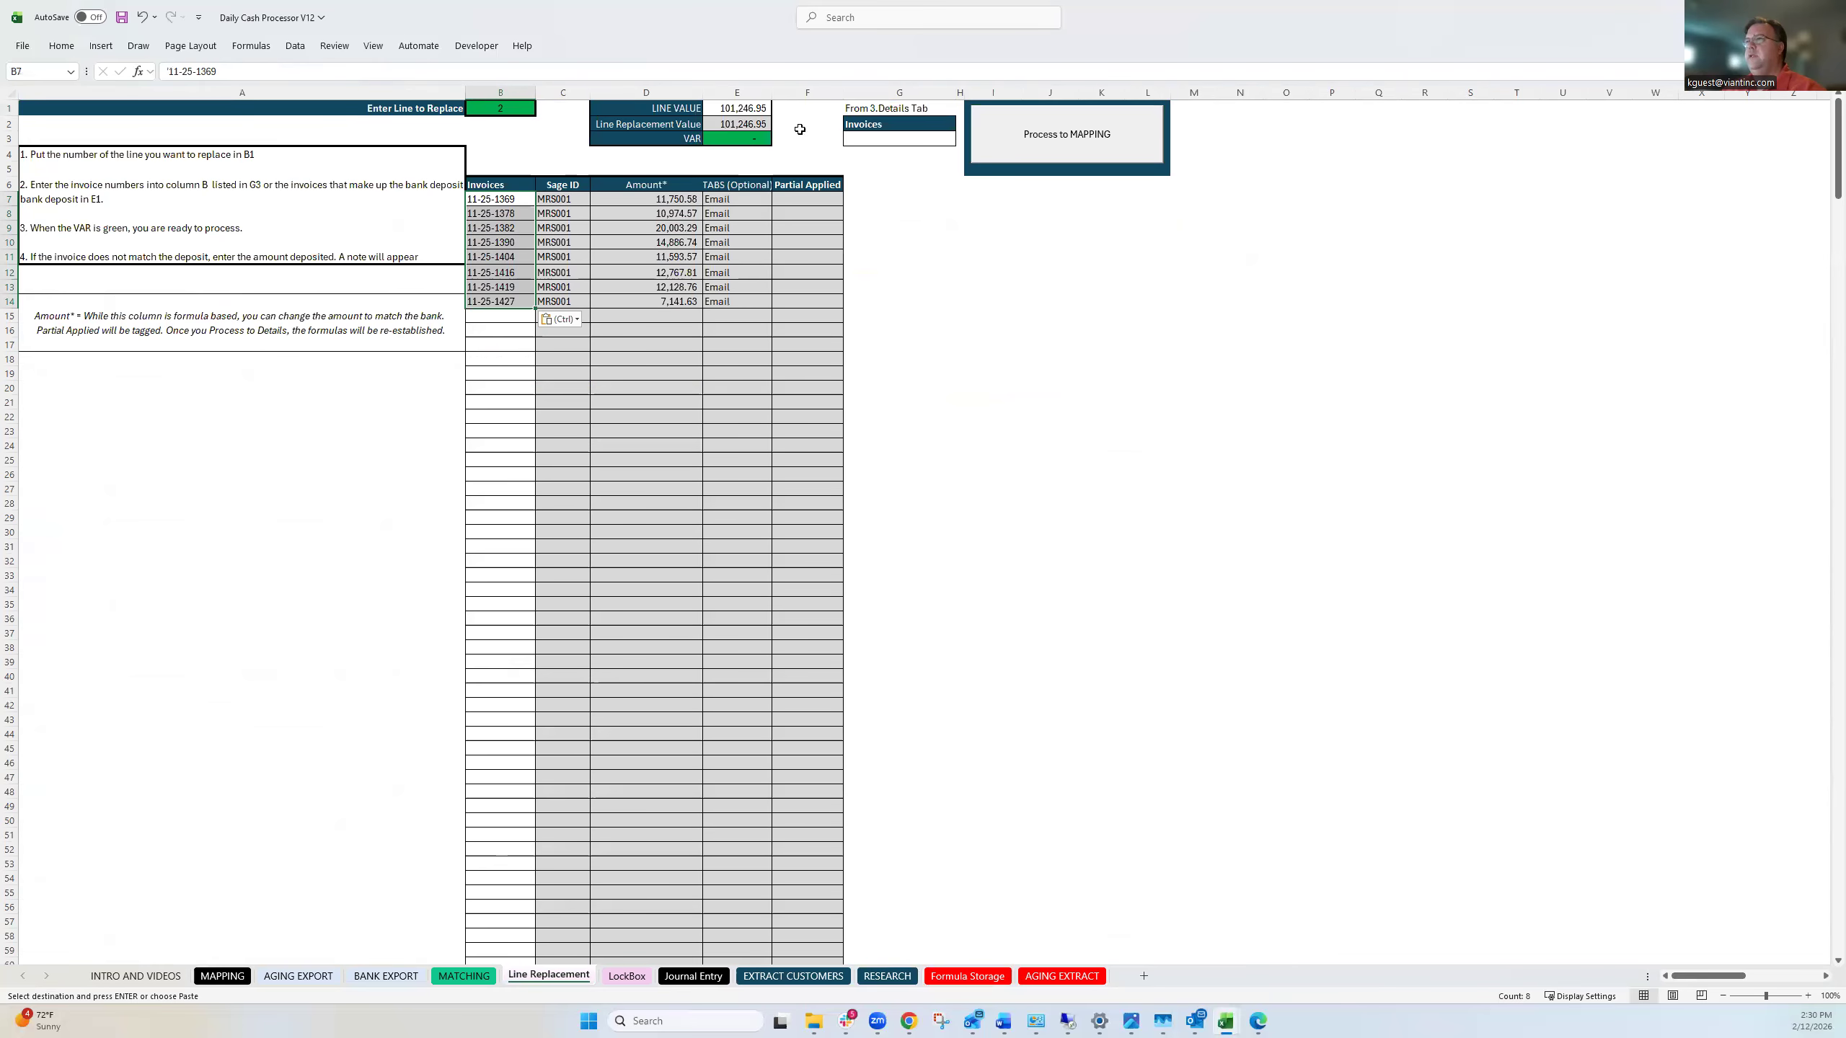
Process the replacement invoice lines to MAPPING and acknowledge the message.
click(890, 262)
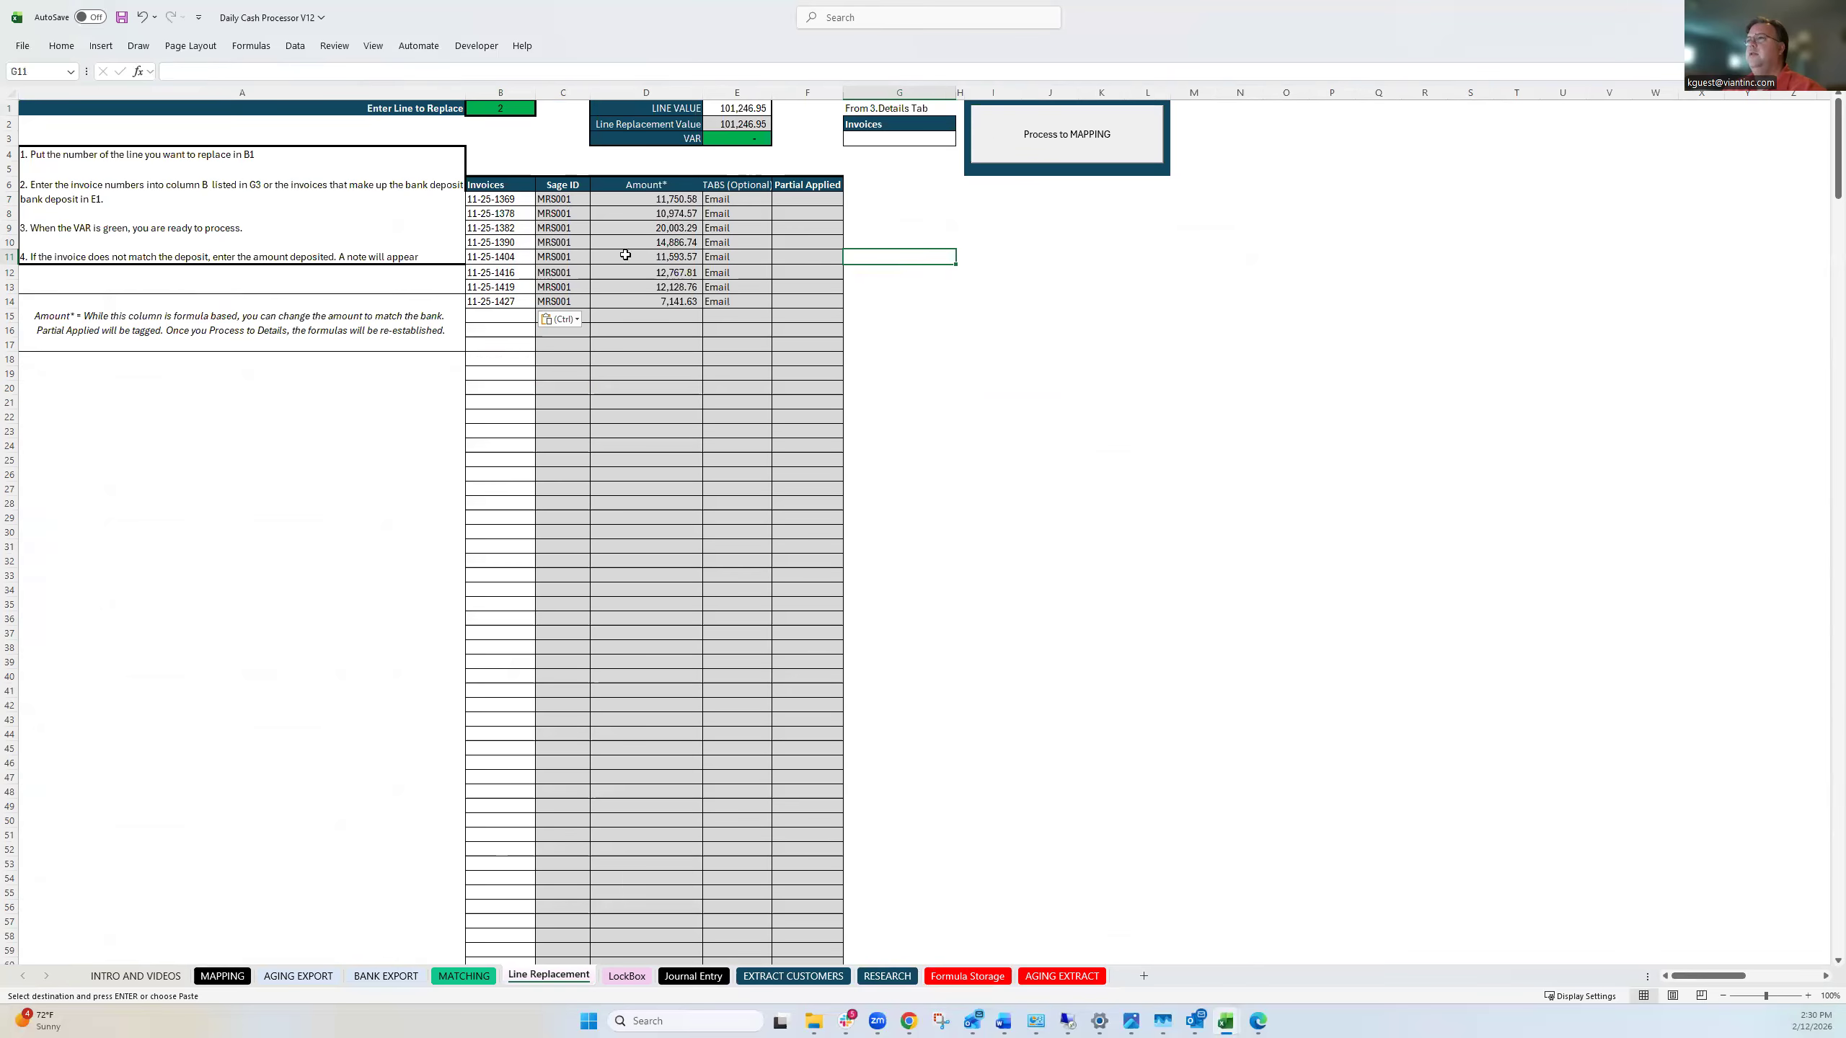
click(997, 162)
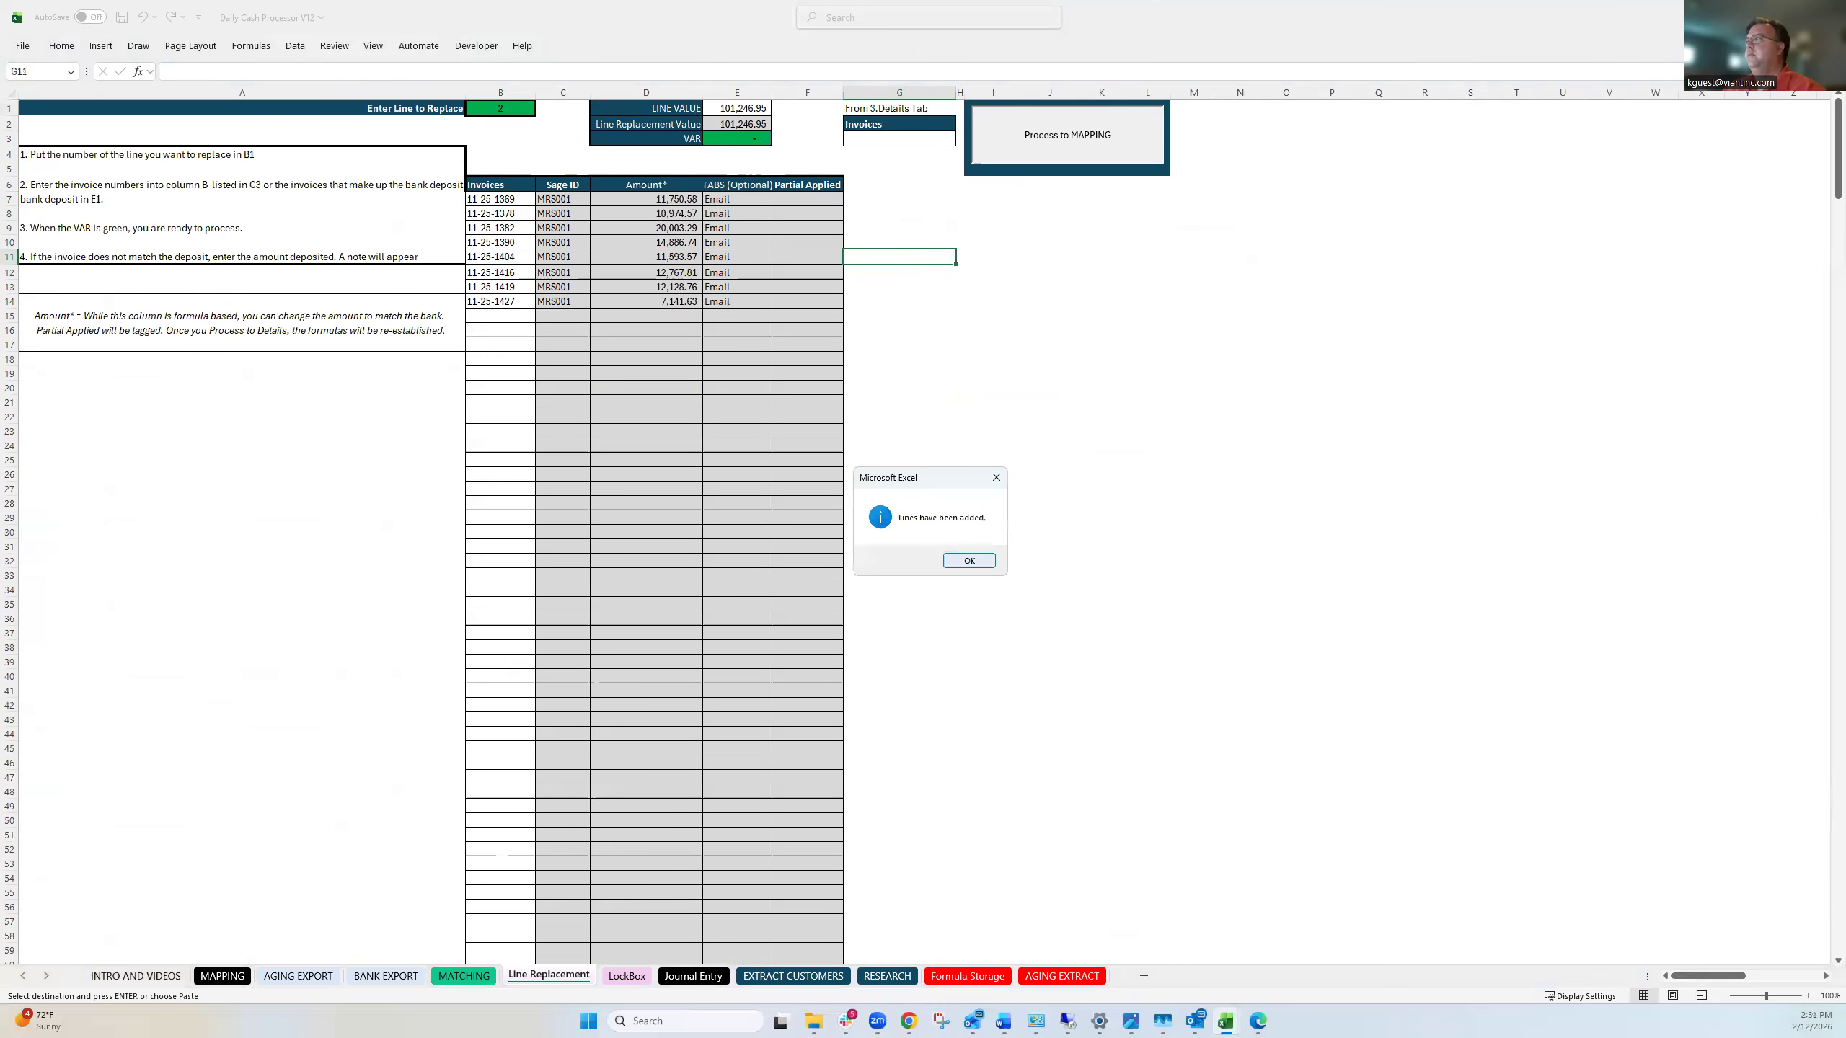
click(959, 561)
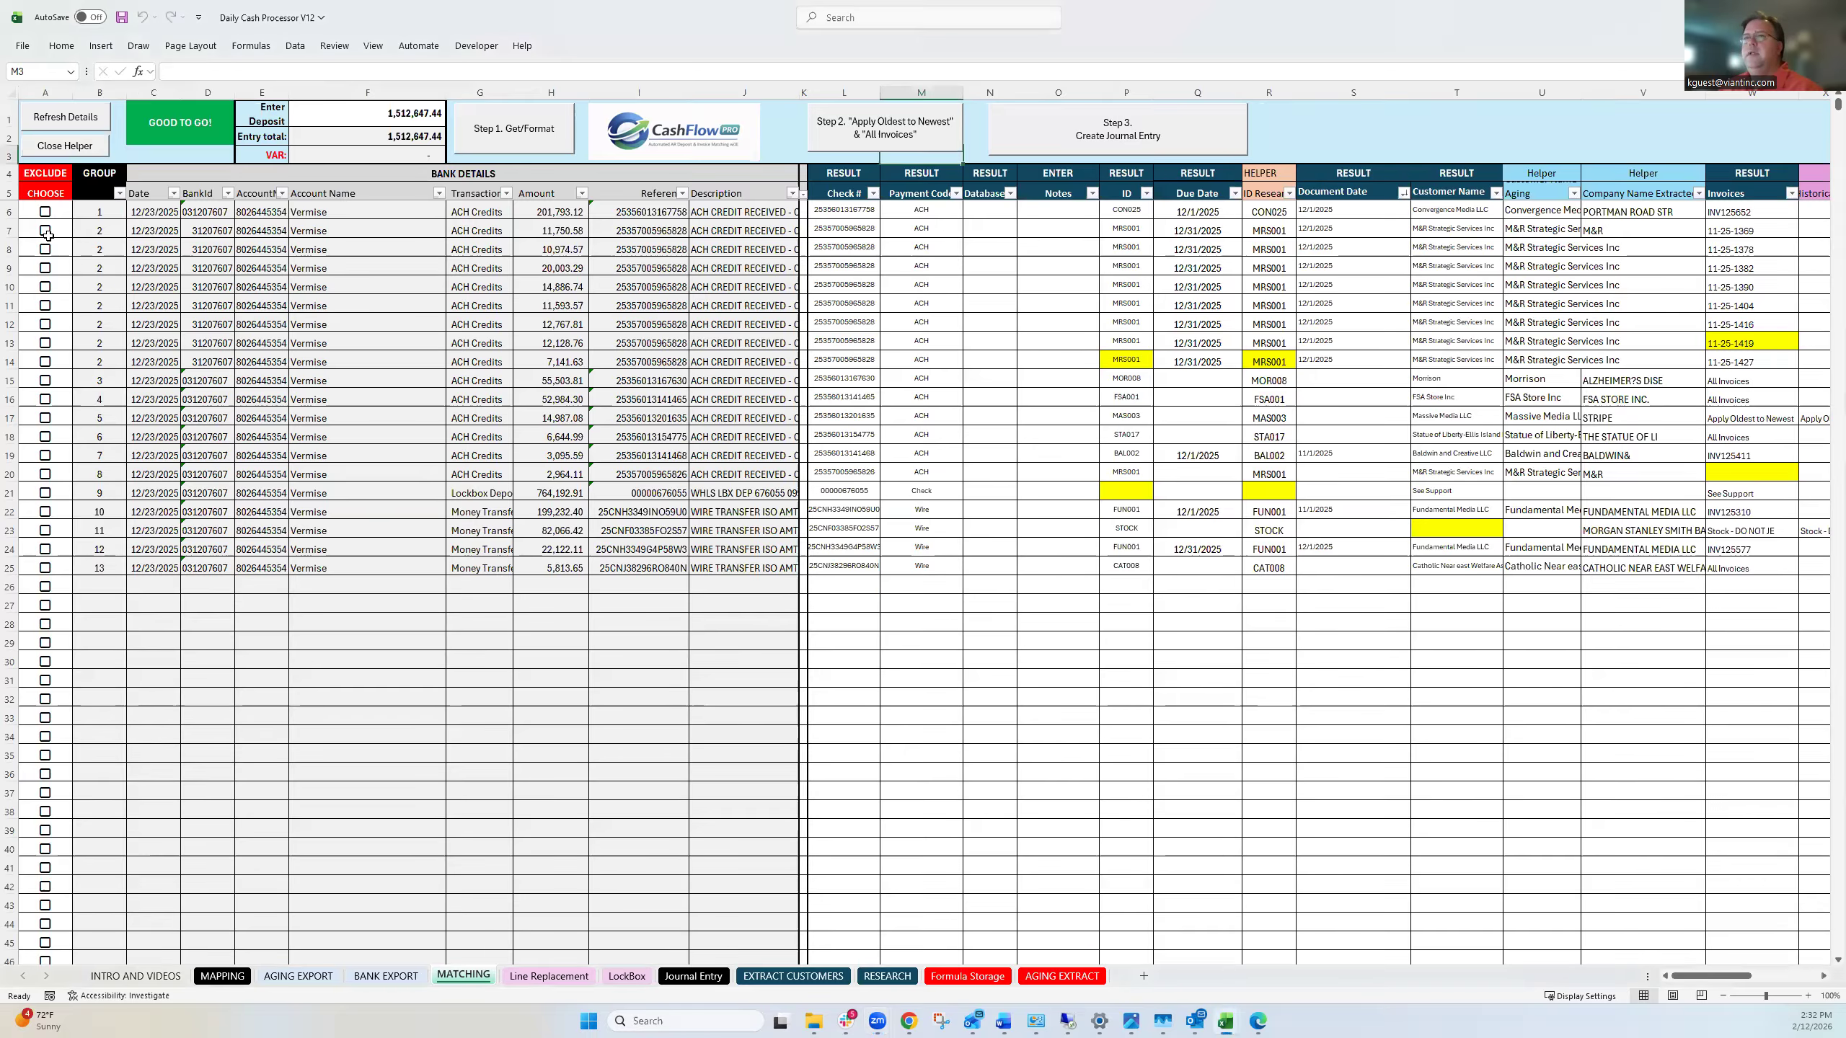
Review the eight group 2 lines on the MATCHING sheet through to their Support Source and refresh the details.
drag(10, 231, 6, 364)
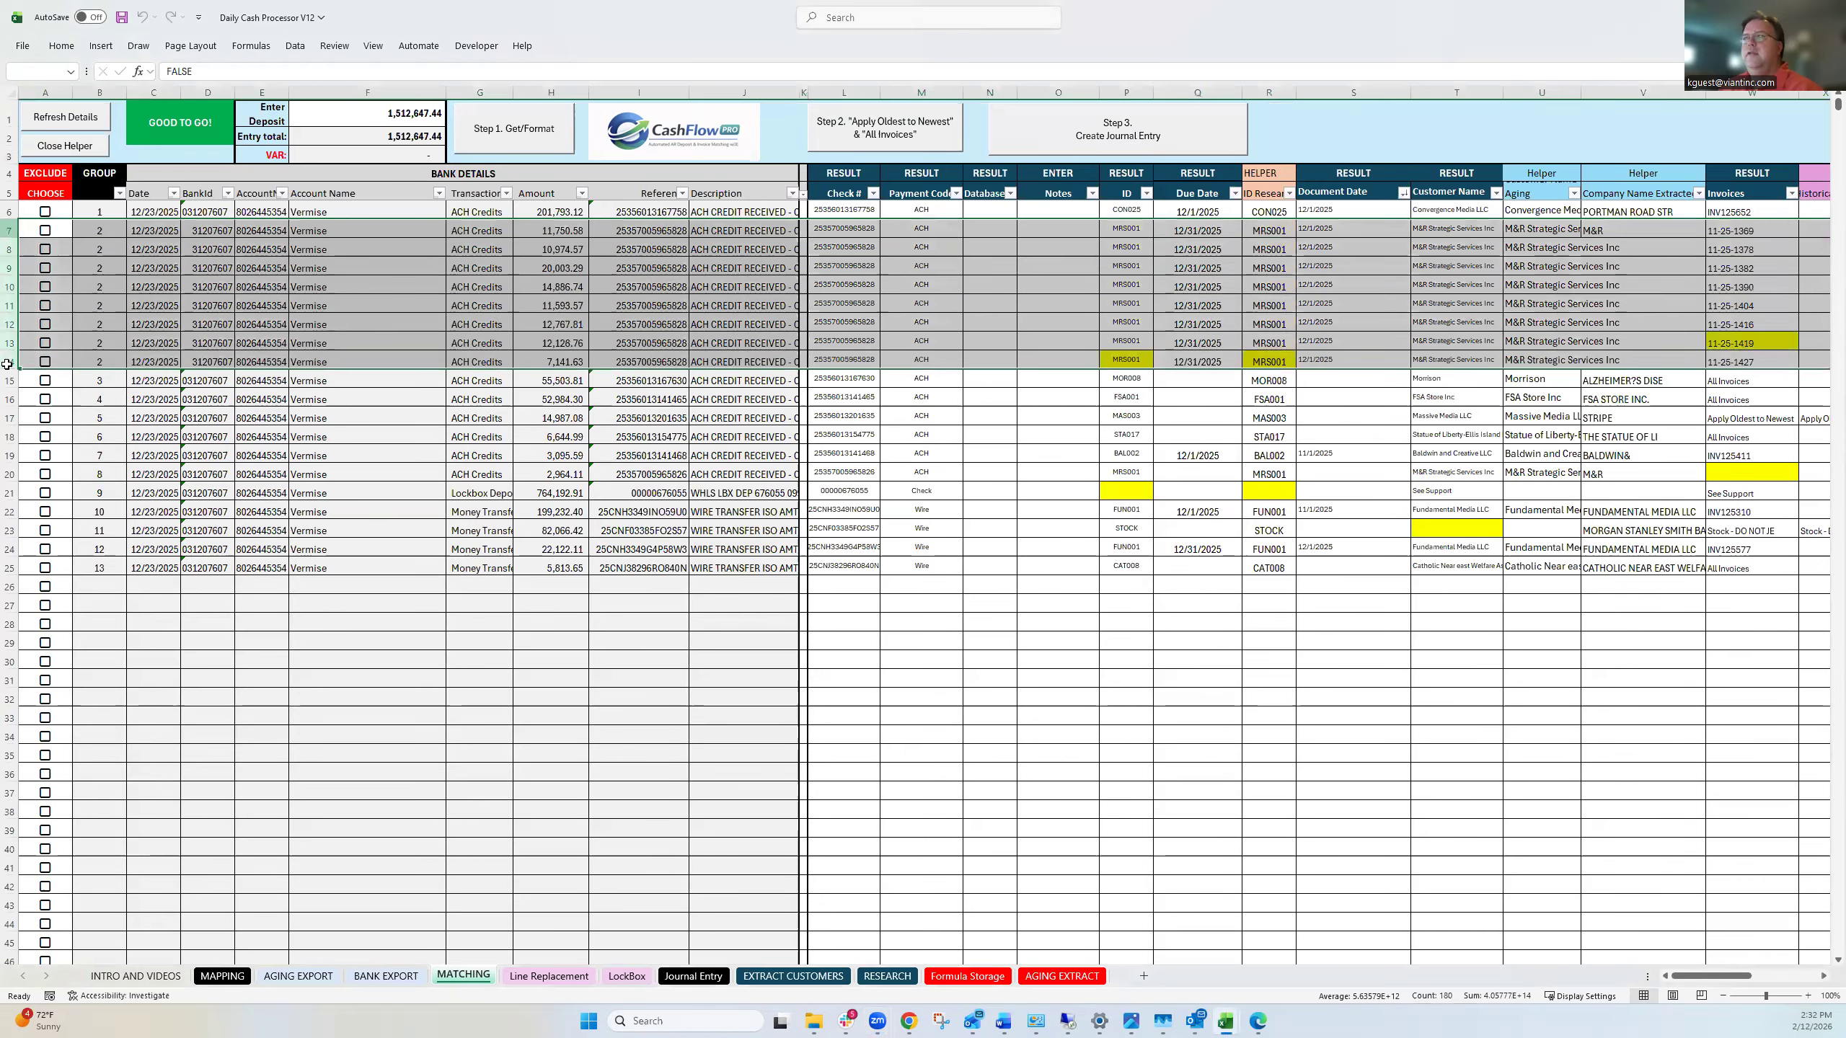
click(551, 325)
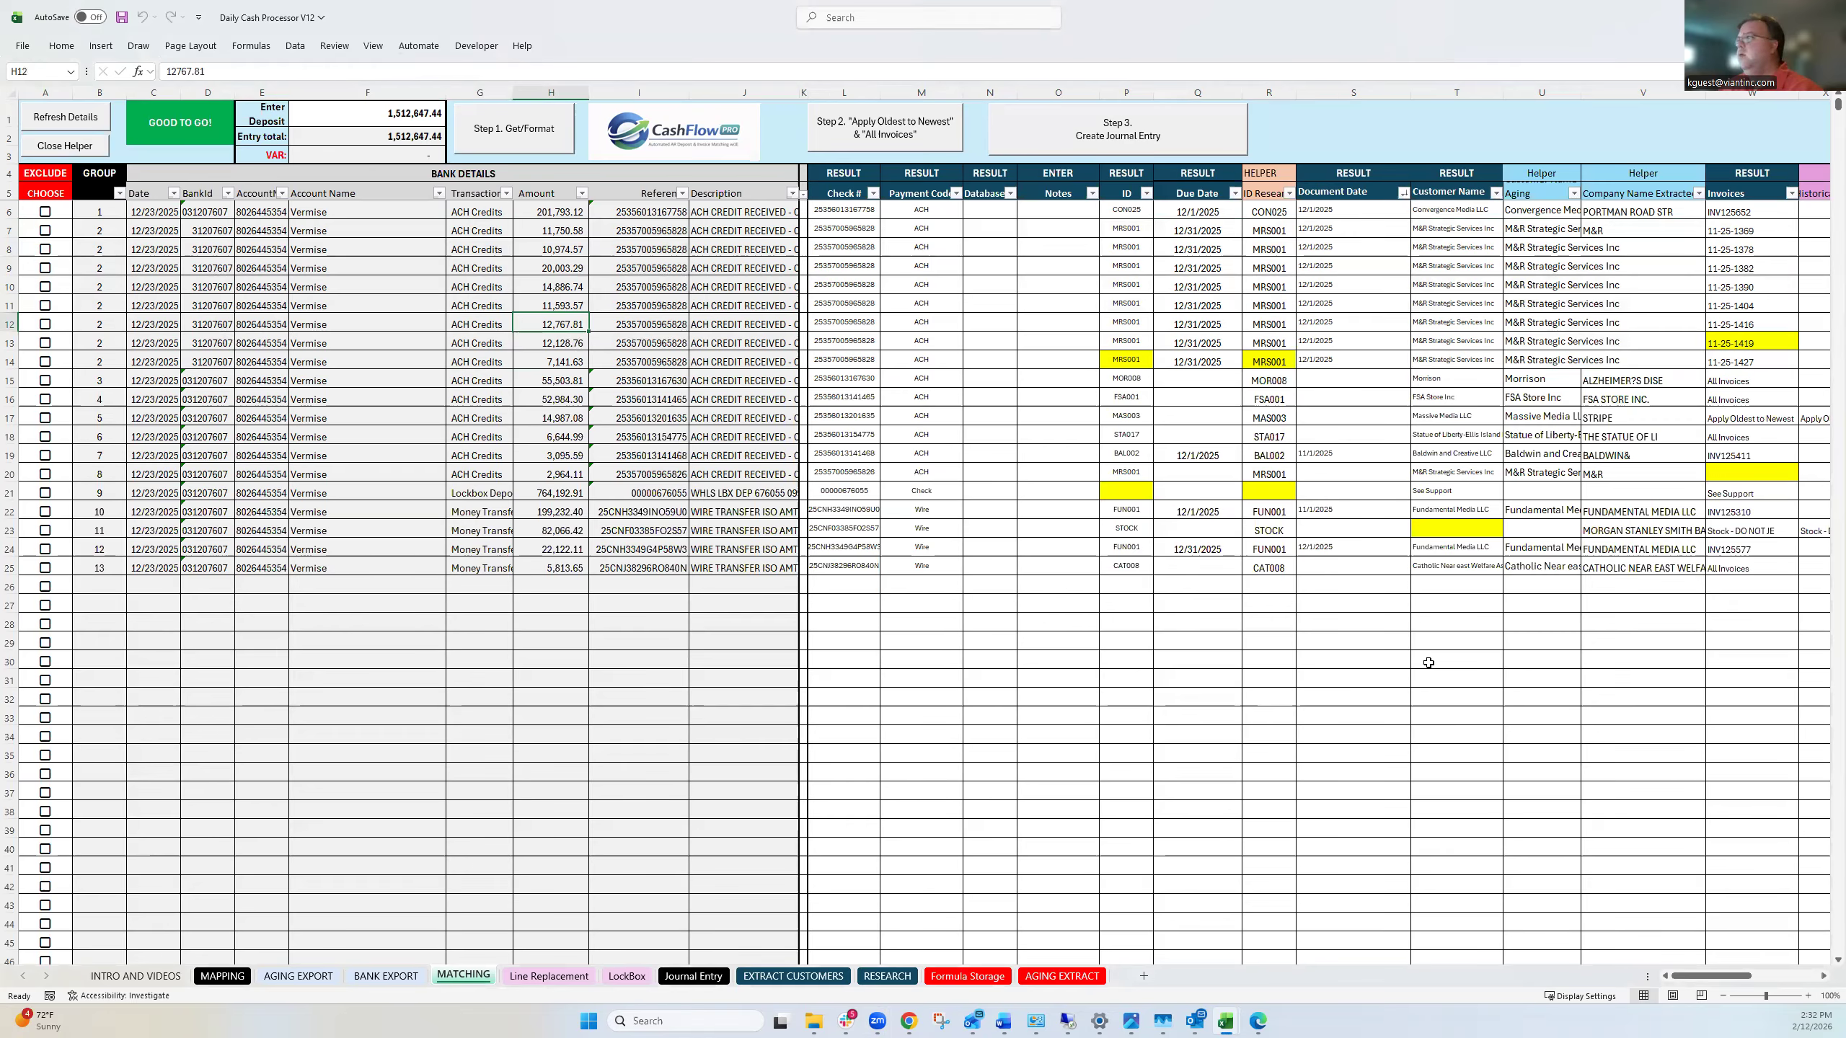
drag(1701, 972, 1750, 981)
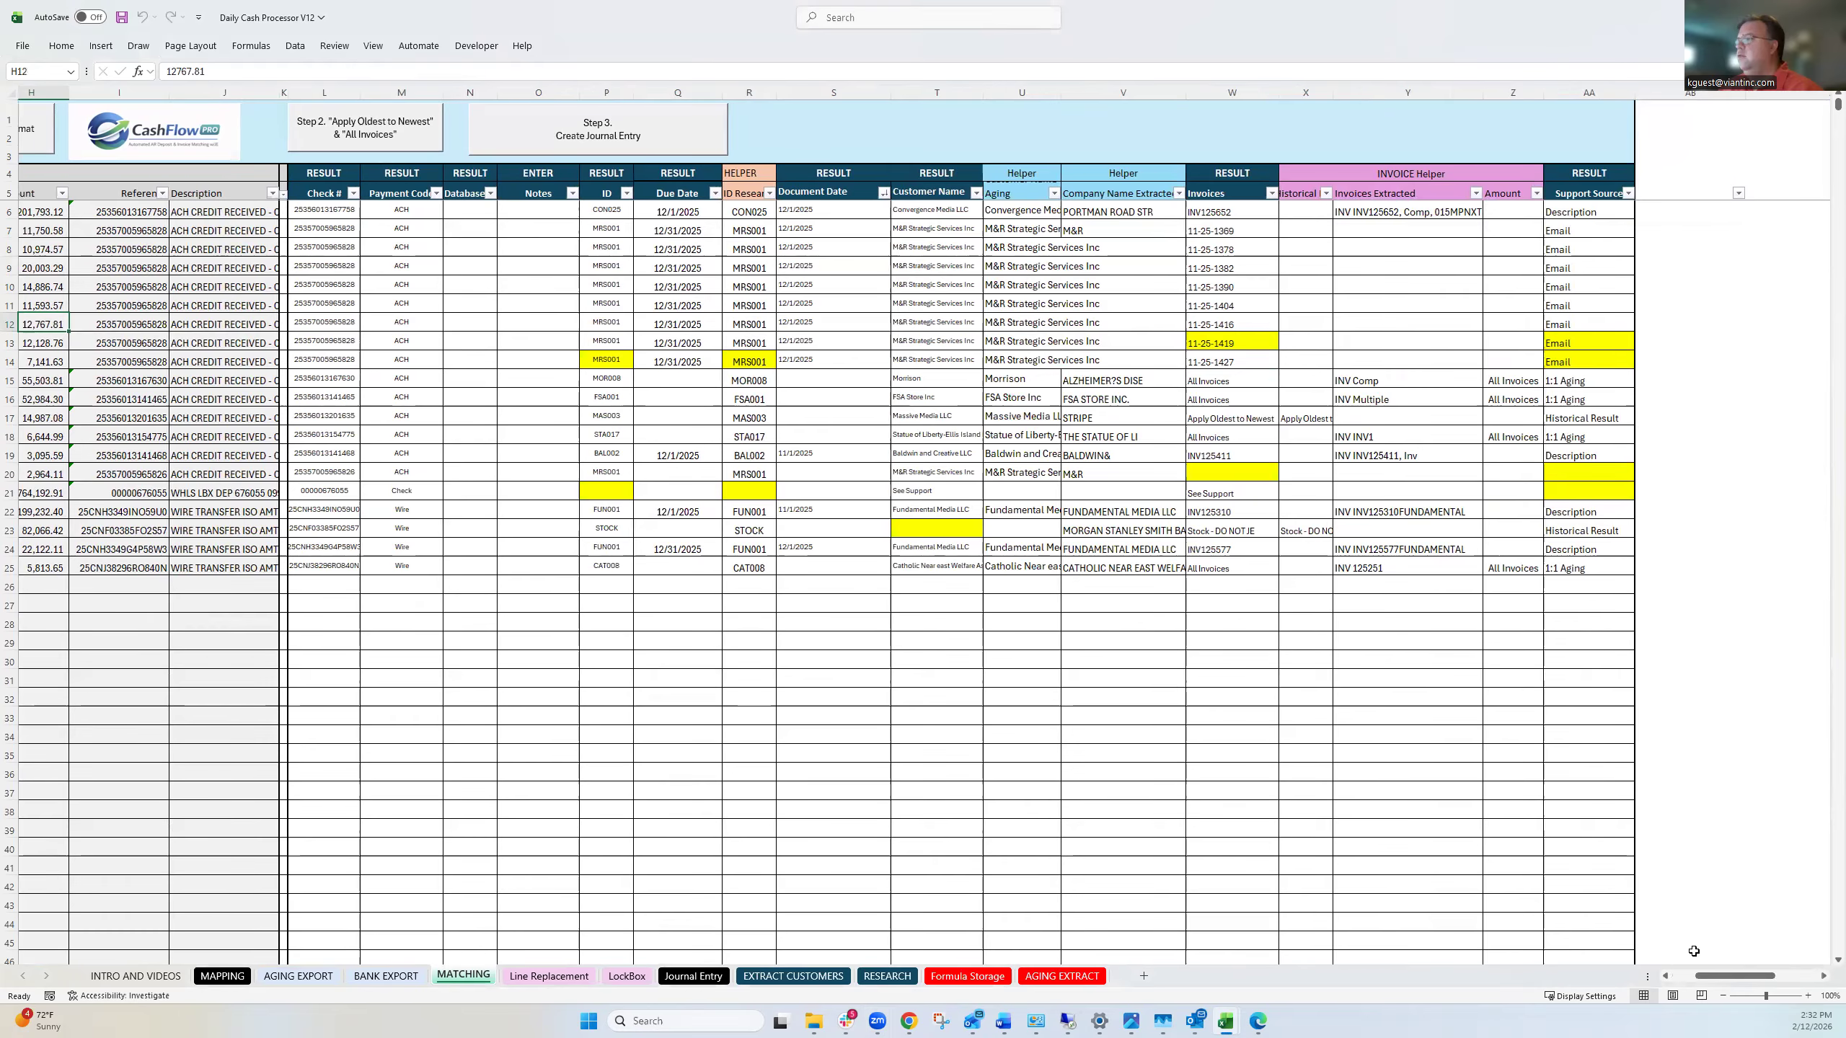
drag(1719, 981, 1694, 982)
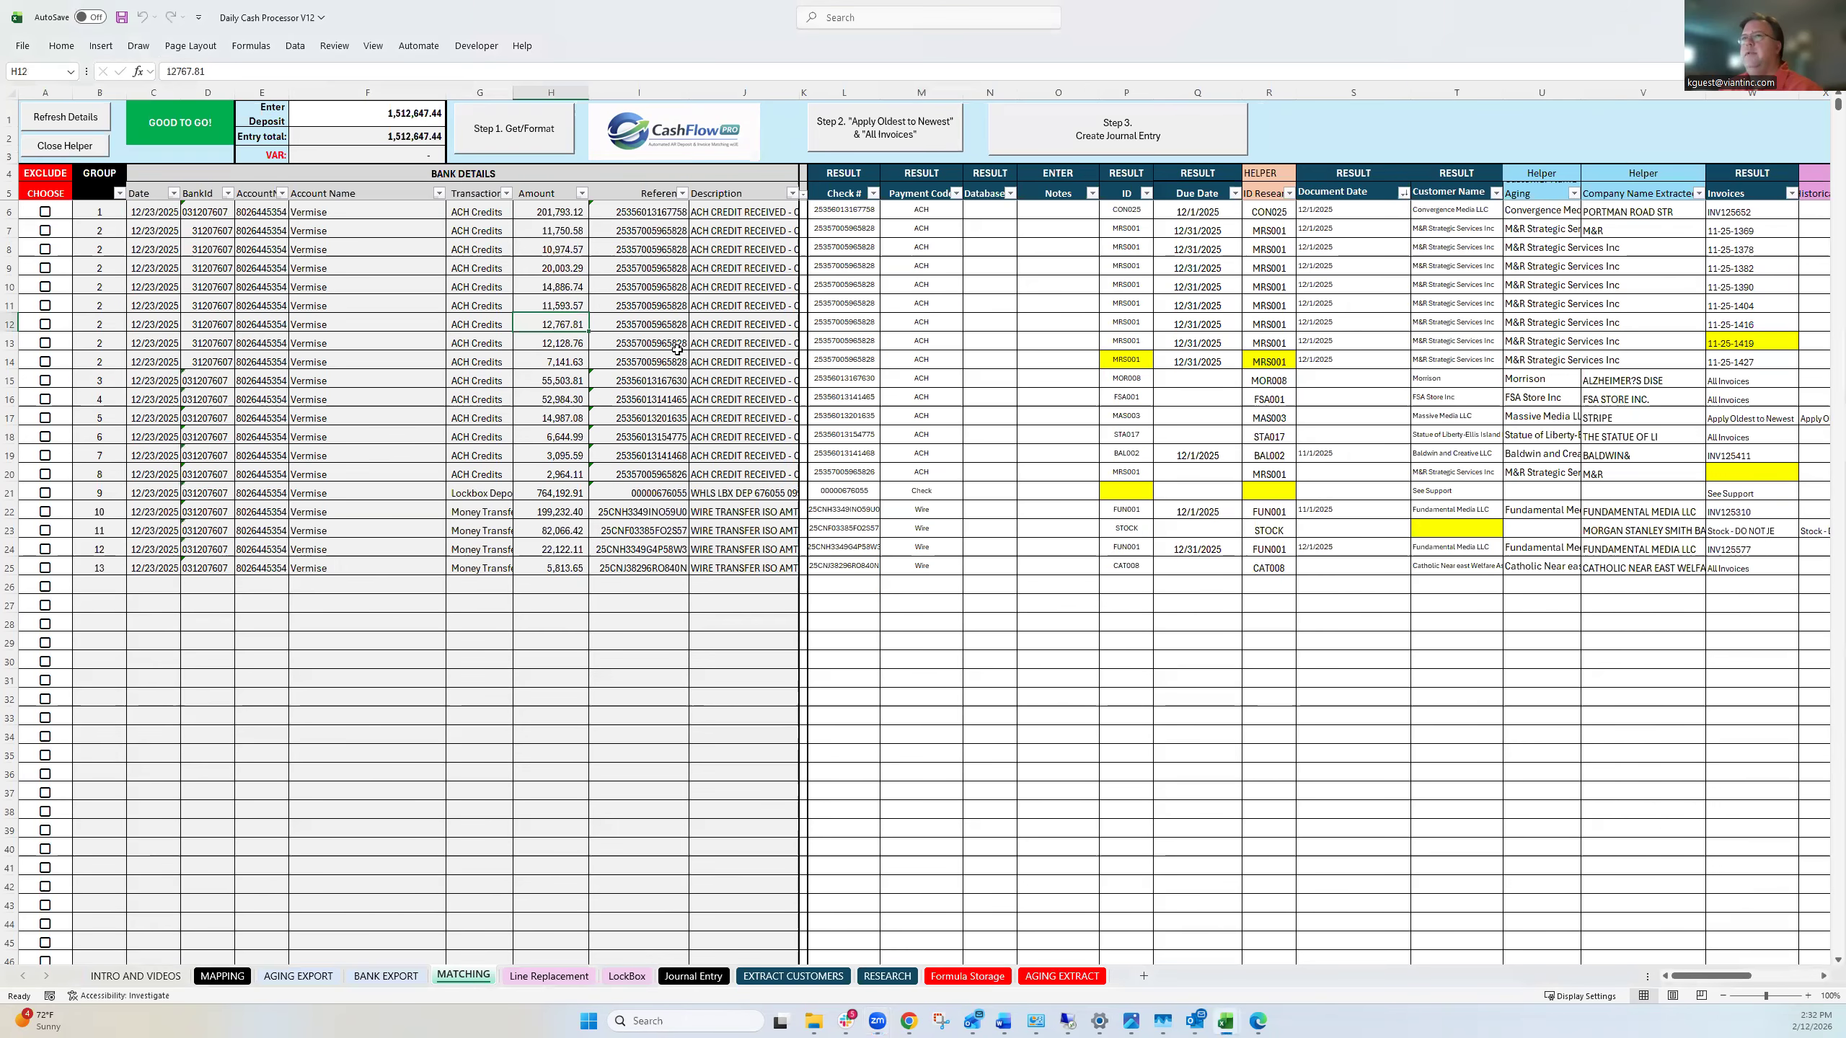
click(64, 117)
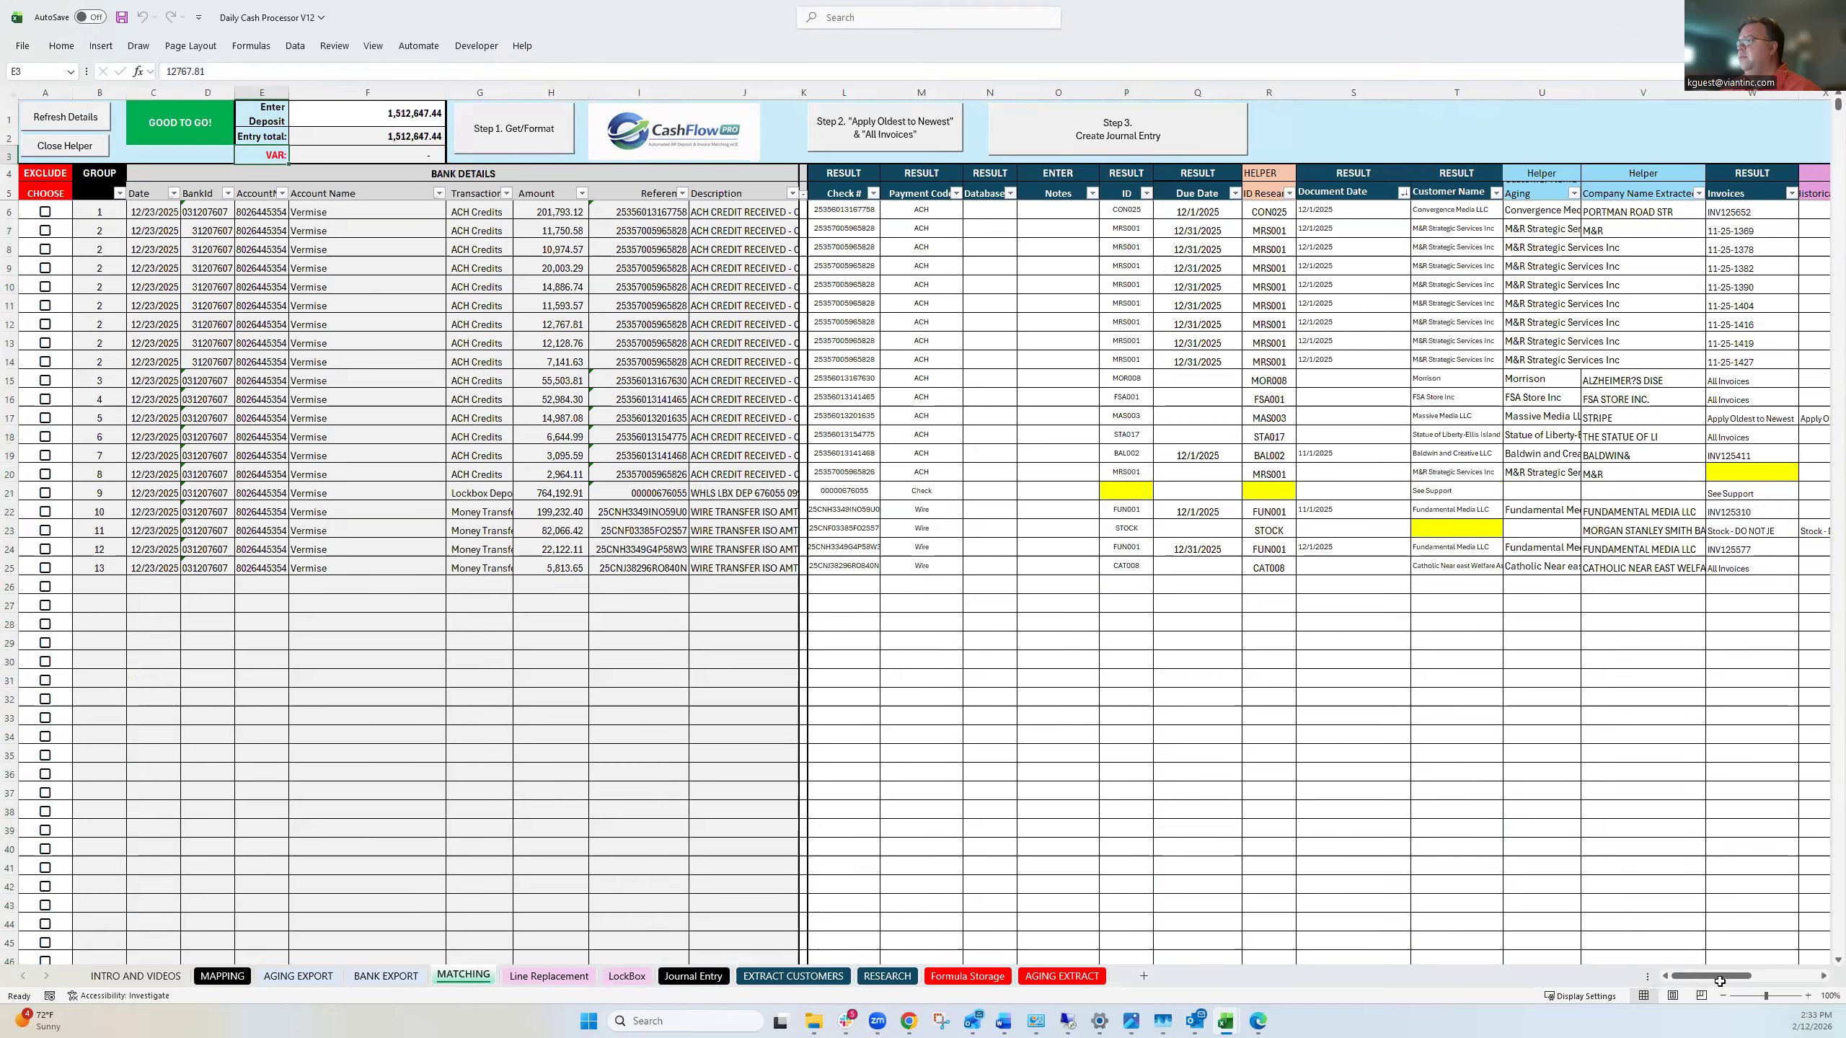
Paste invoice number 11-25-1349 as a value into the Invoices cell of the group 8 deposit in row 20.
click(1540, 506)
drag(1741, 976, 1754, 974)
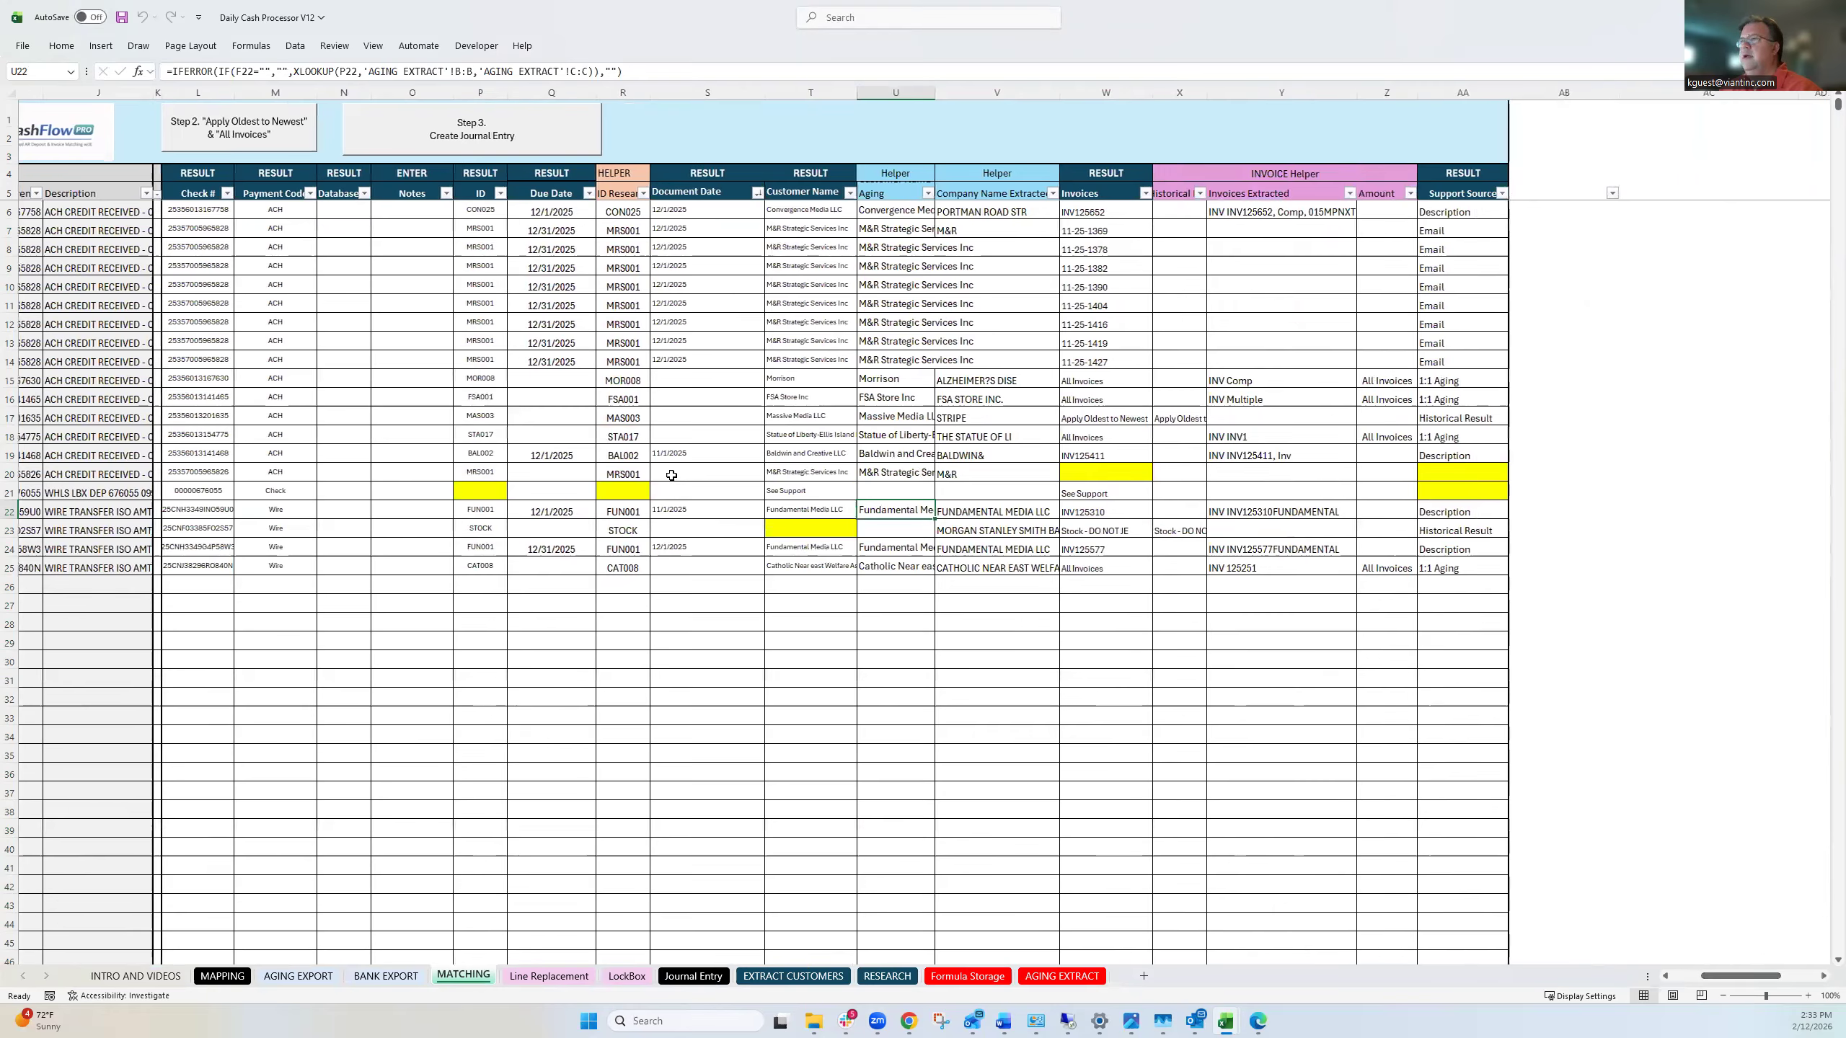
click(541, 476)
click(995, 474)
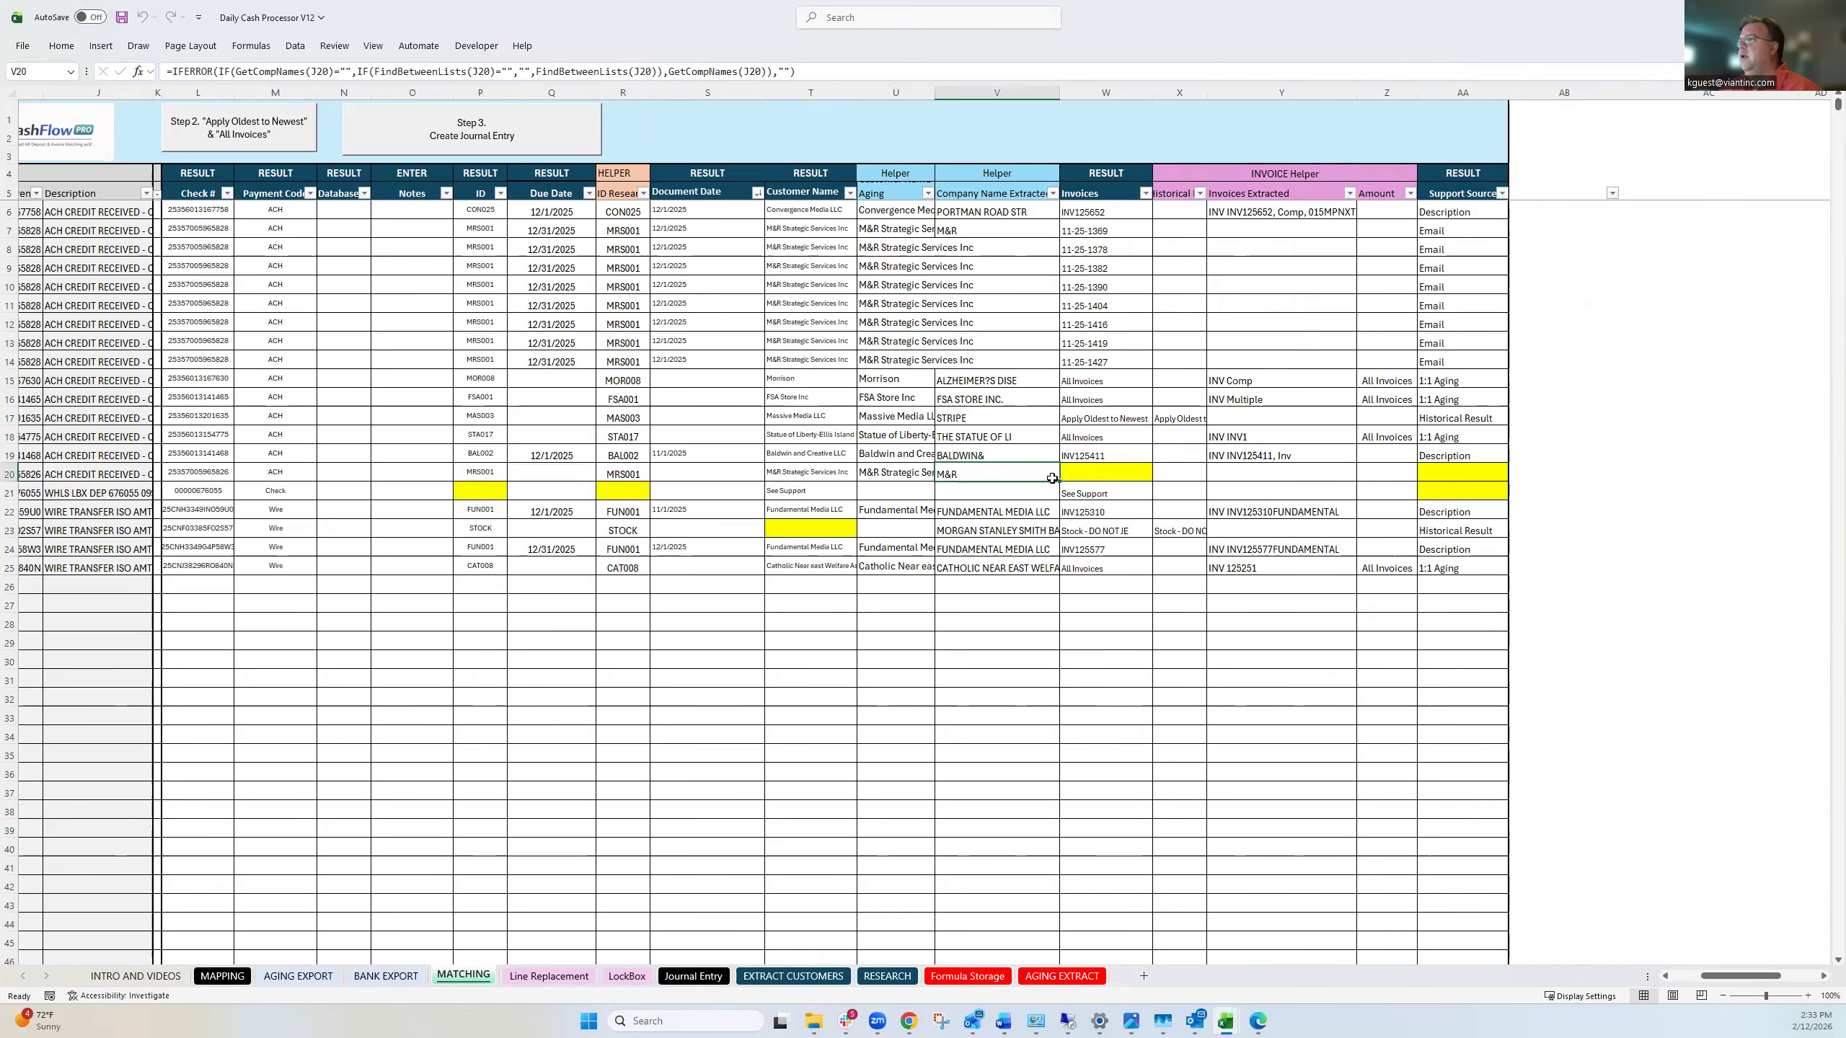
click(1106, 474)
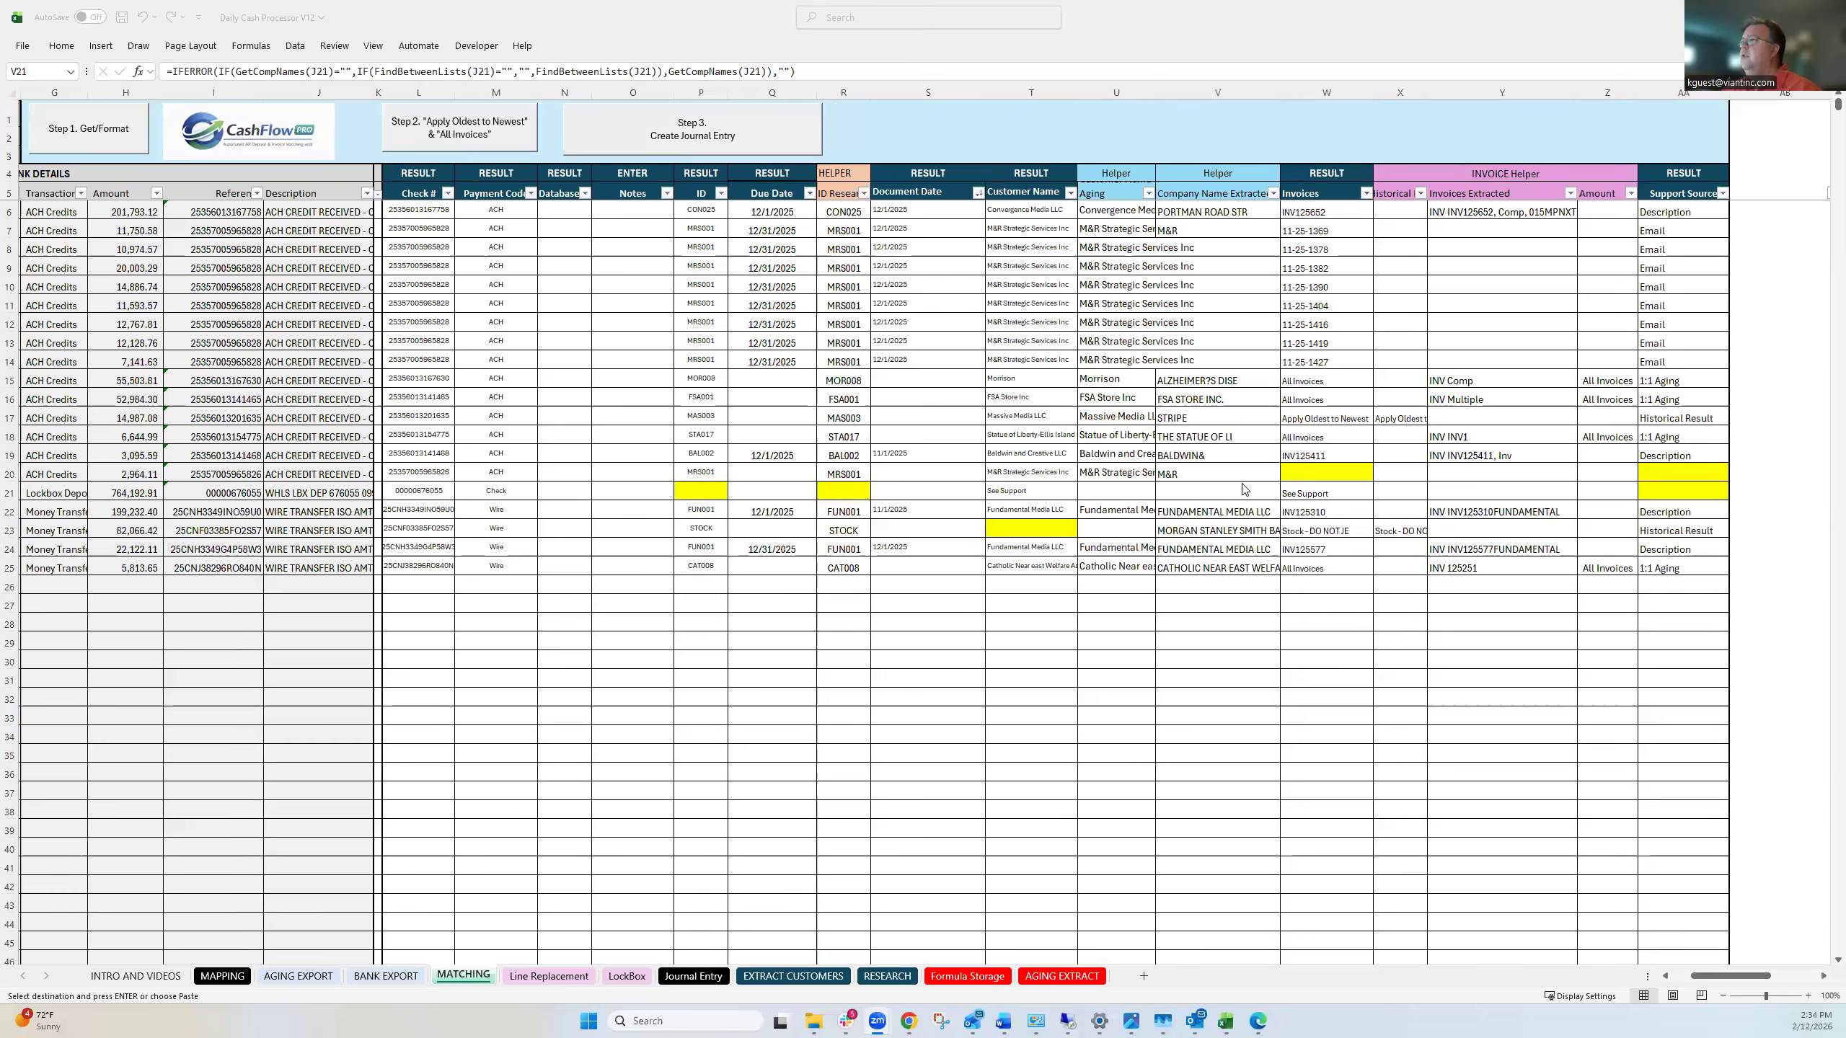
click(1197, 472)
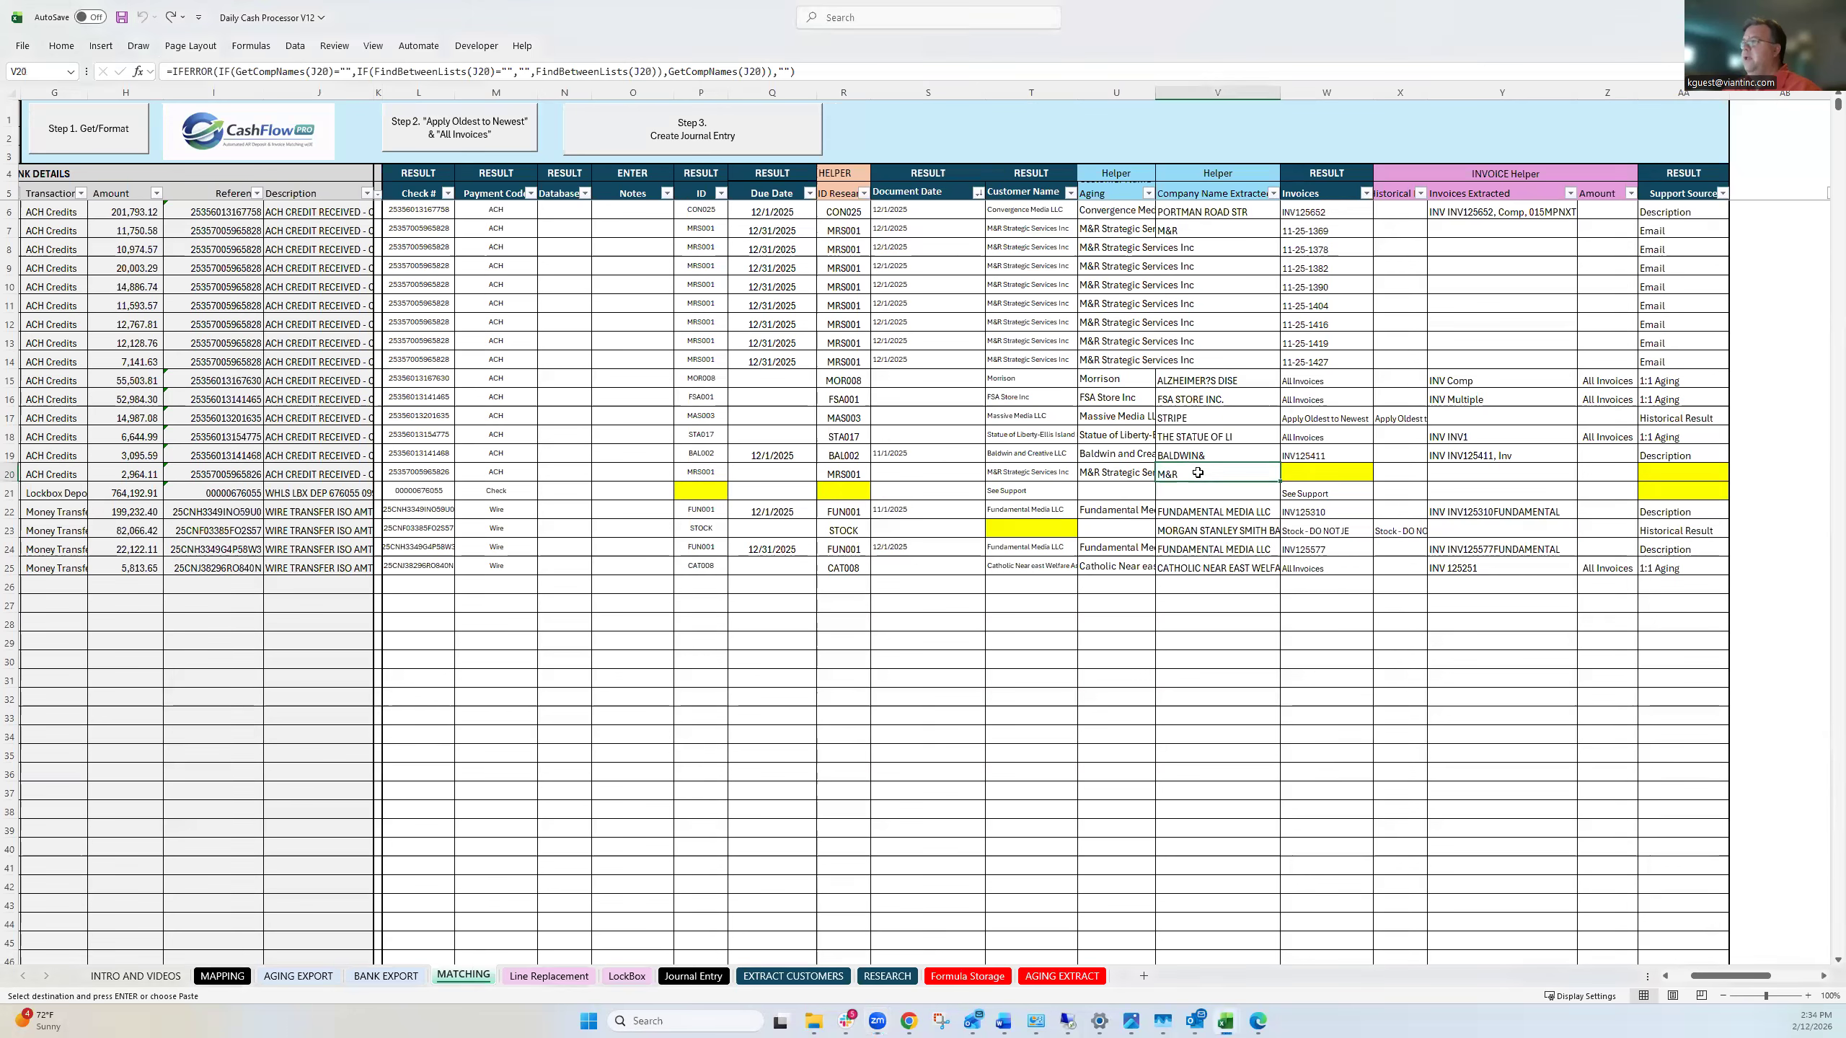
click(1322, 471)
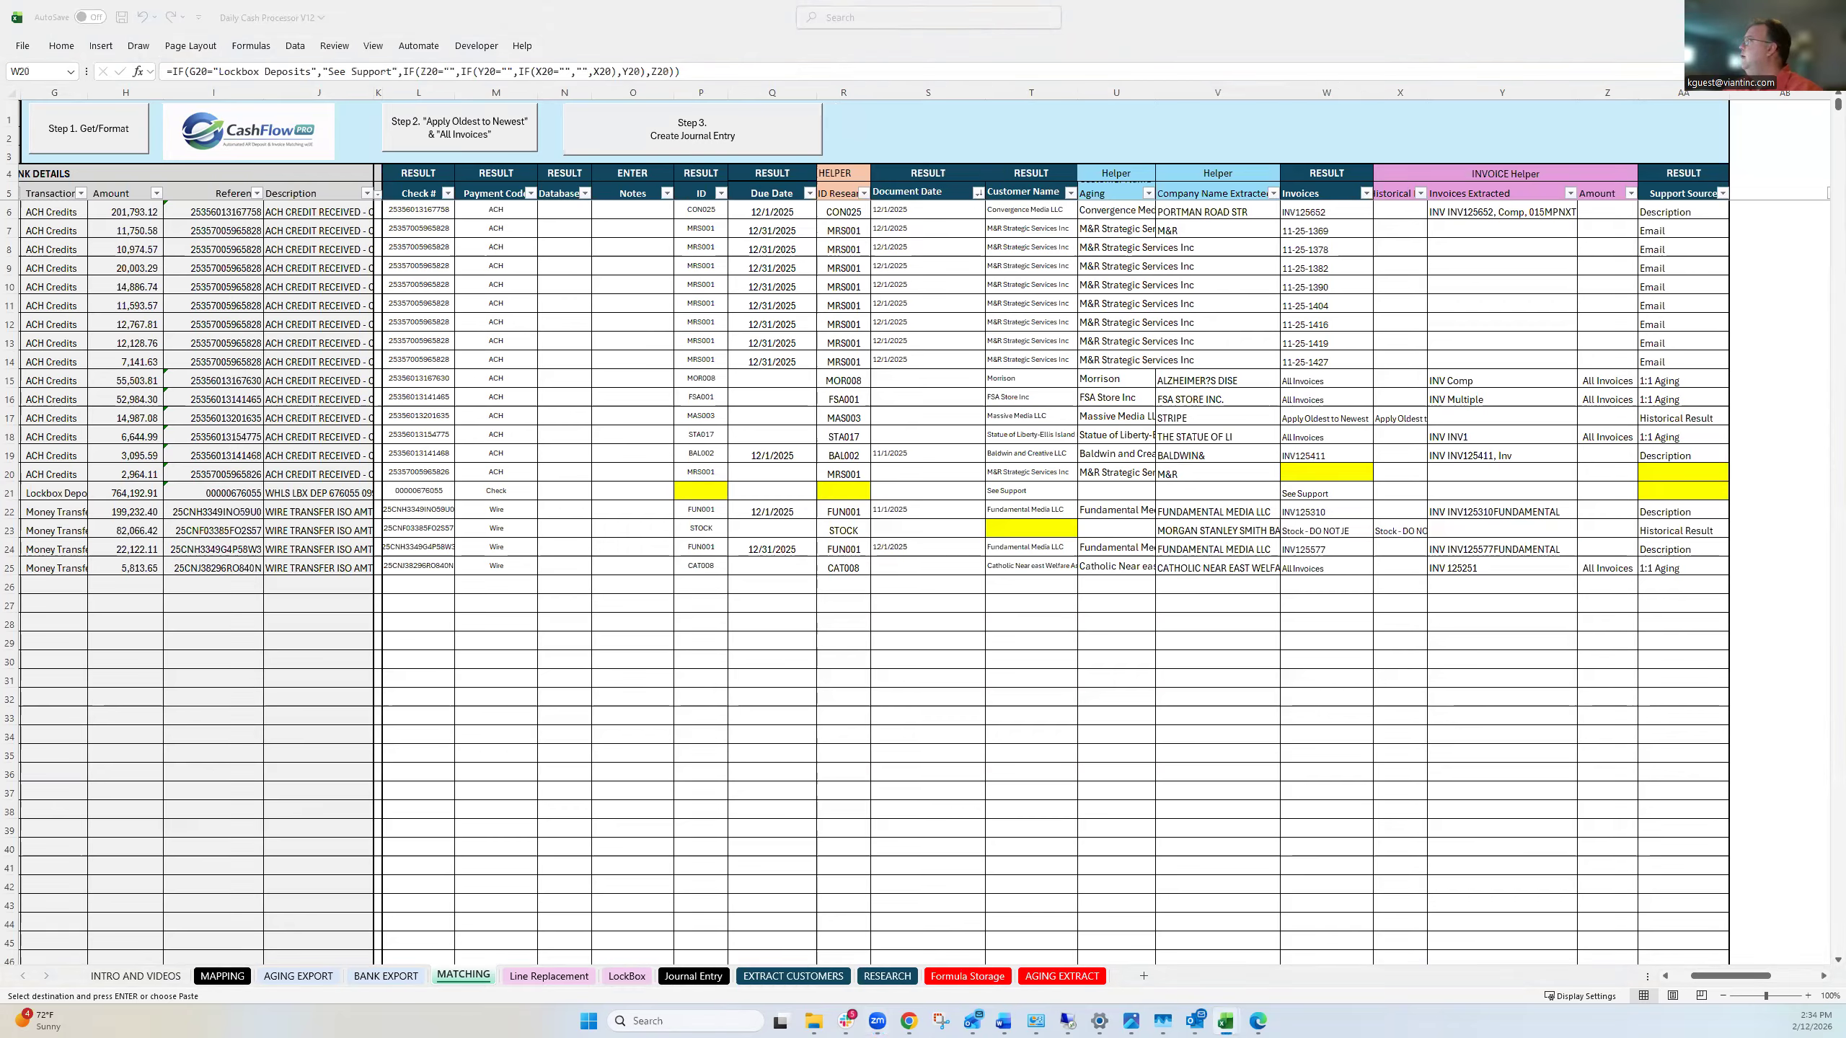
click(1301, 473)
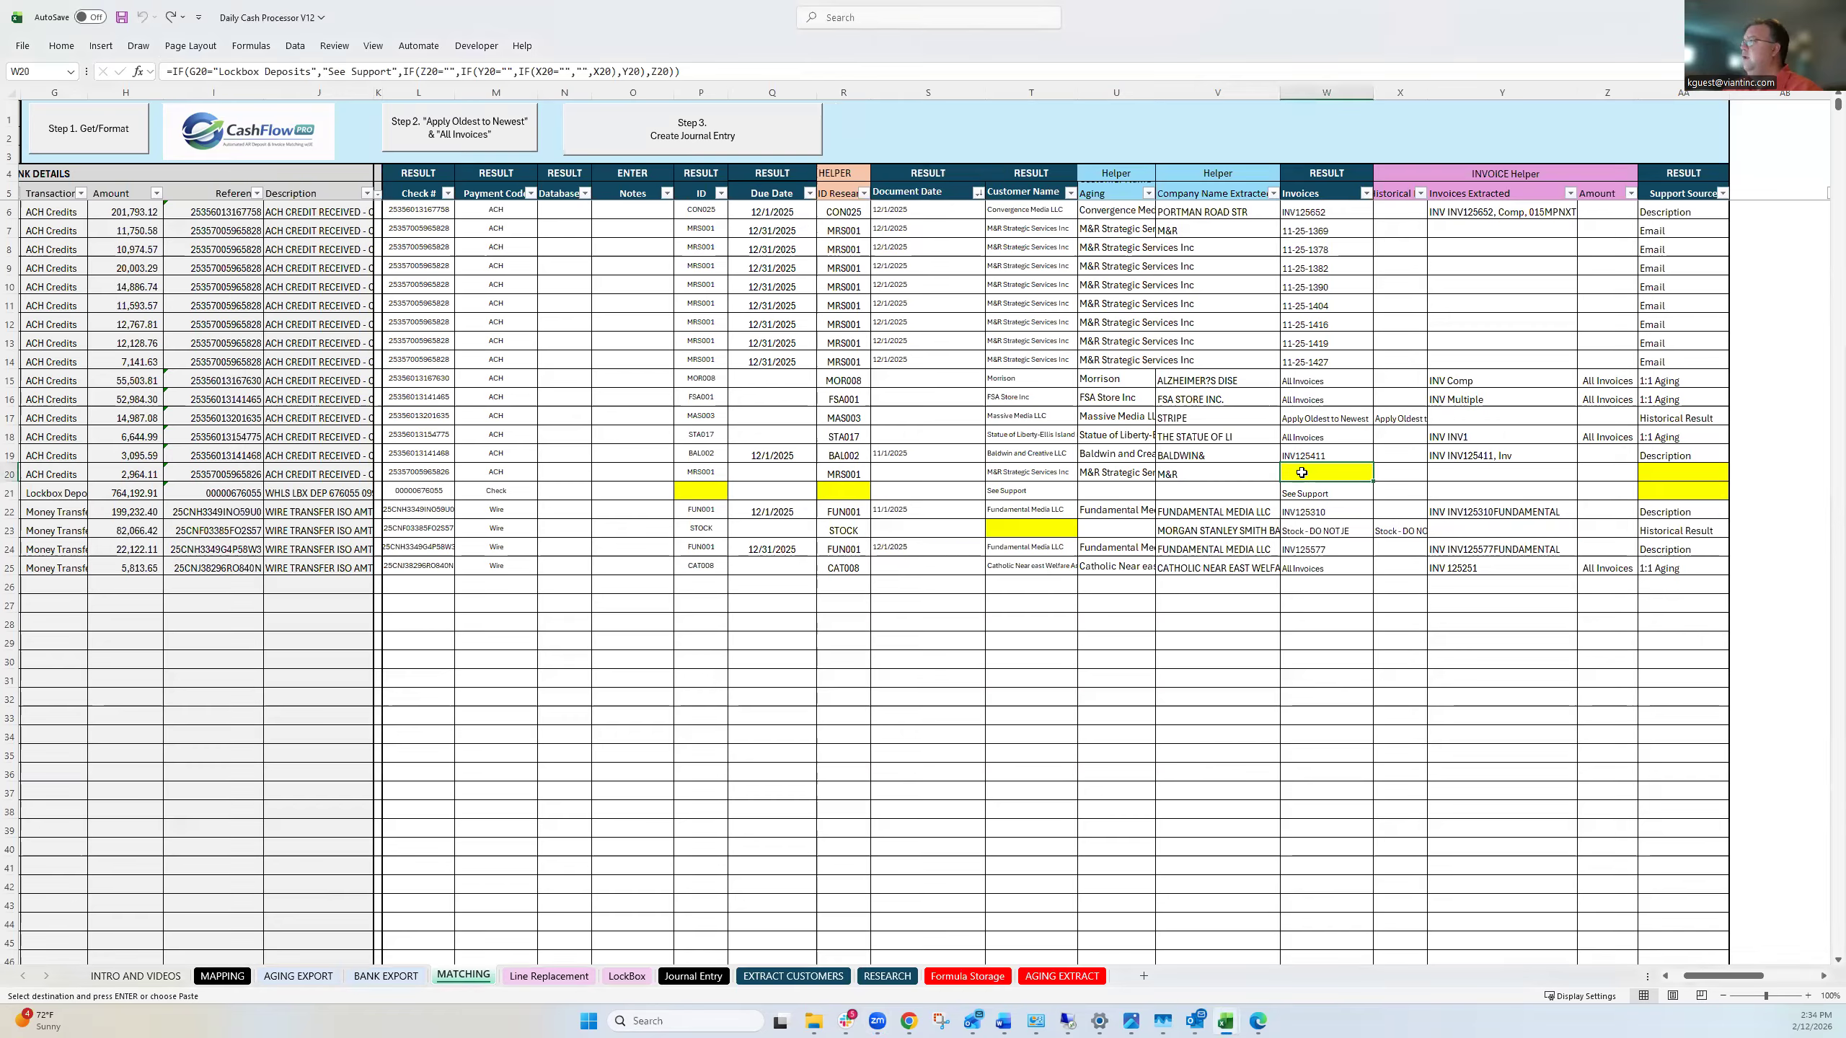
right_click(1301, 473)
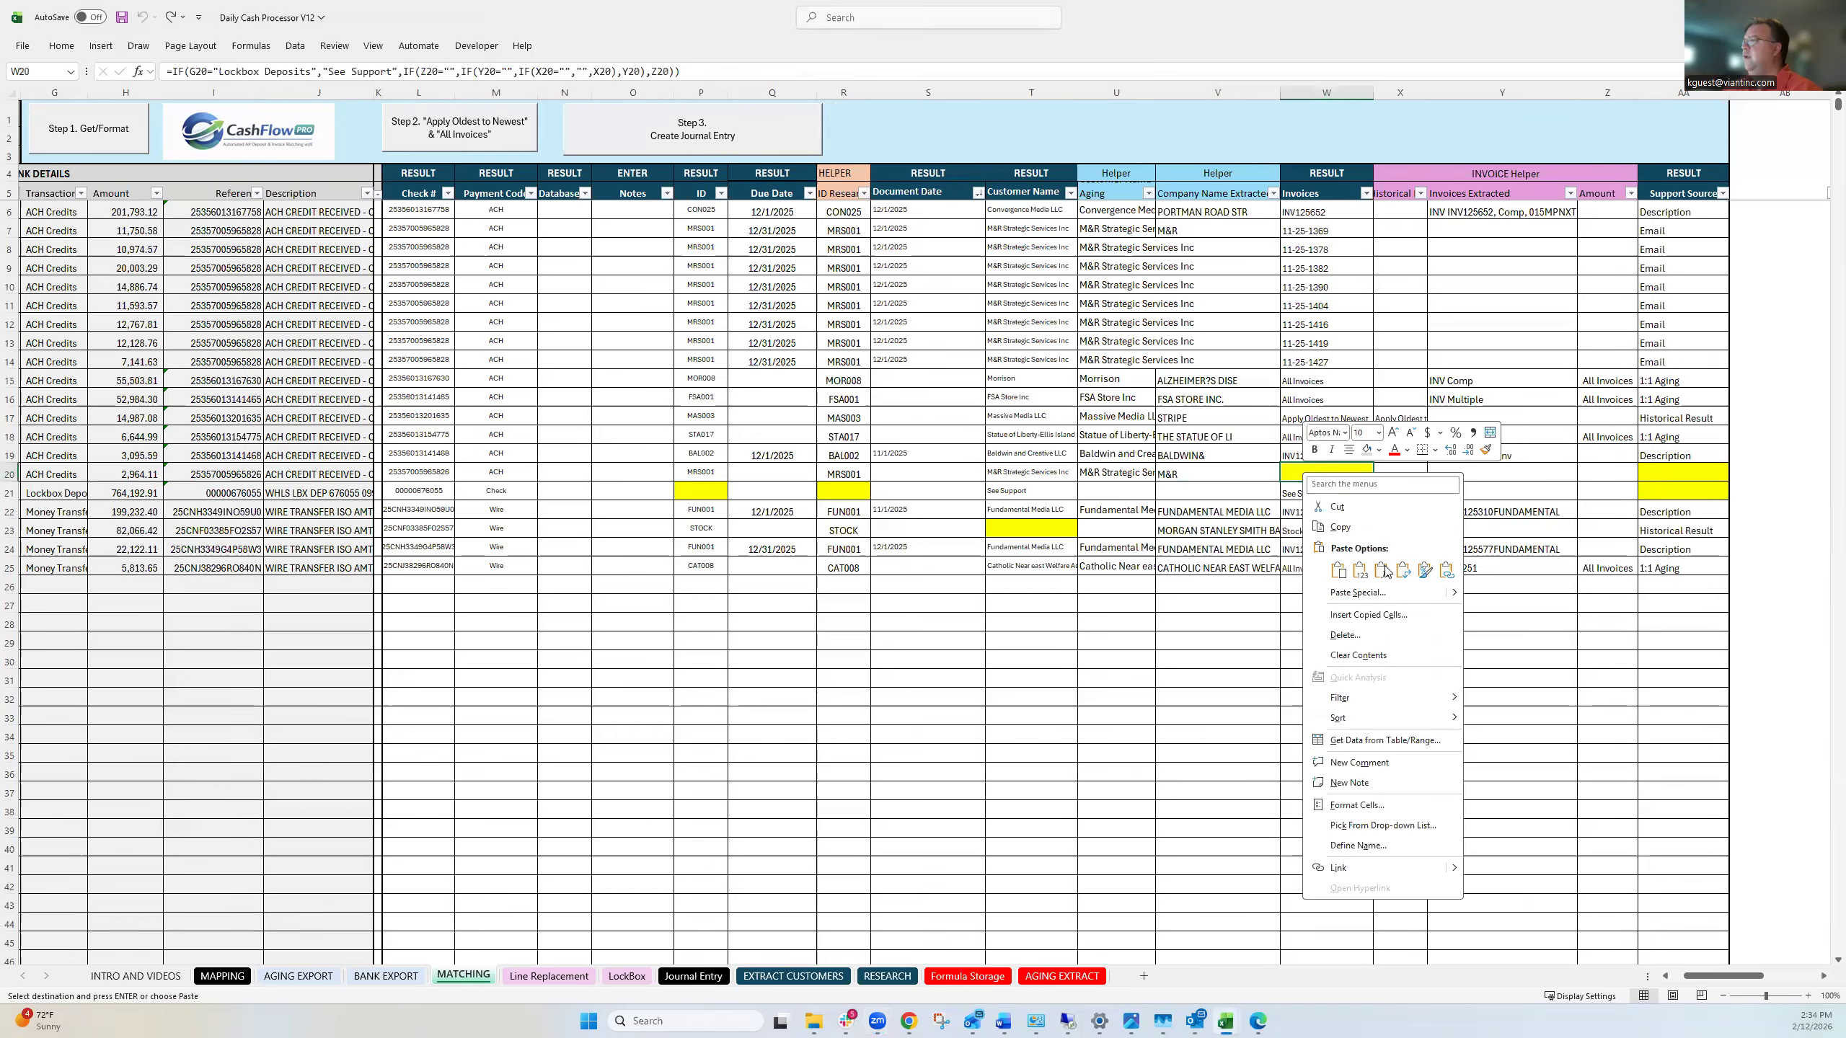
click(1359, 572)
Set the Support Source of the group 8 deposit in row 20 to Email 2.
click(1672, 475)
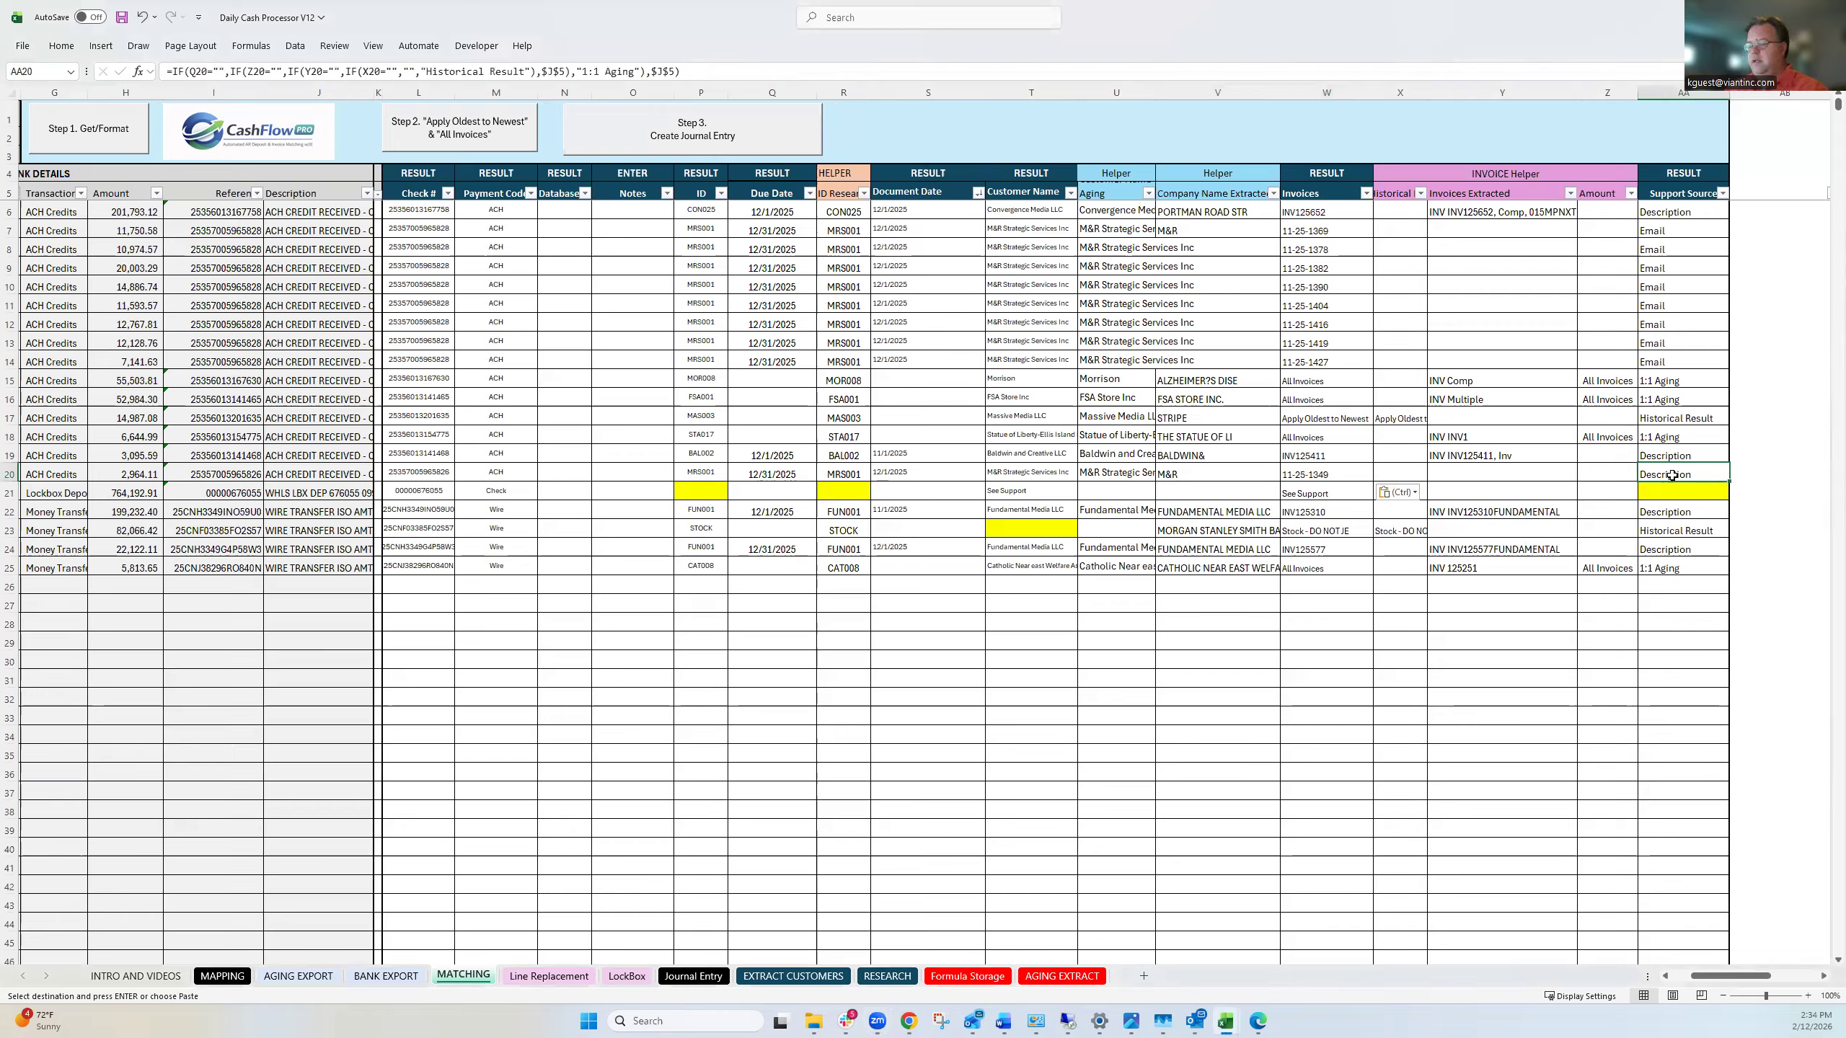
text(Email 2)
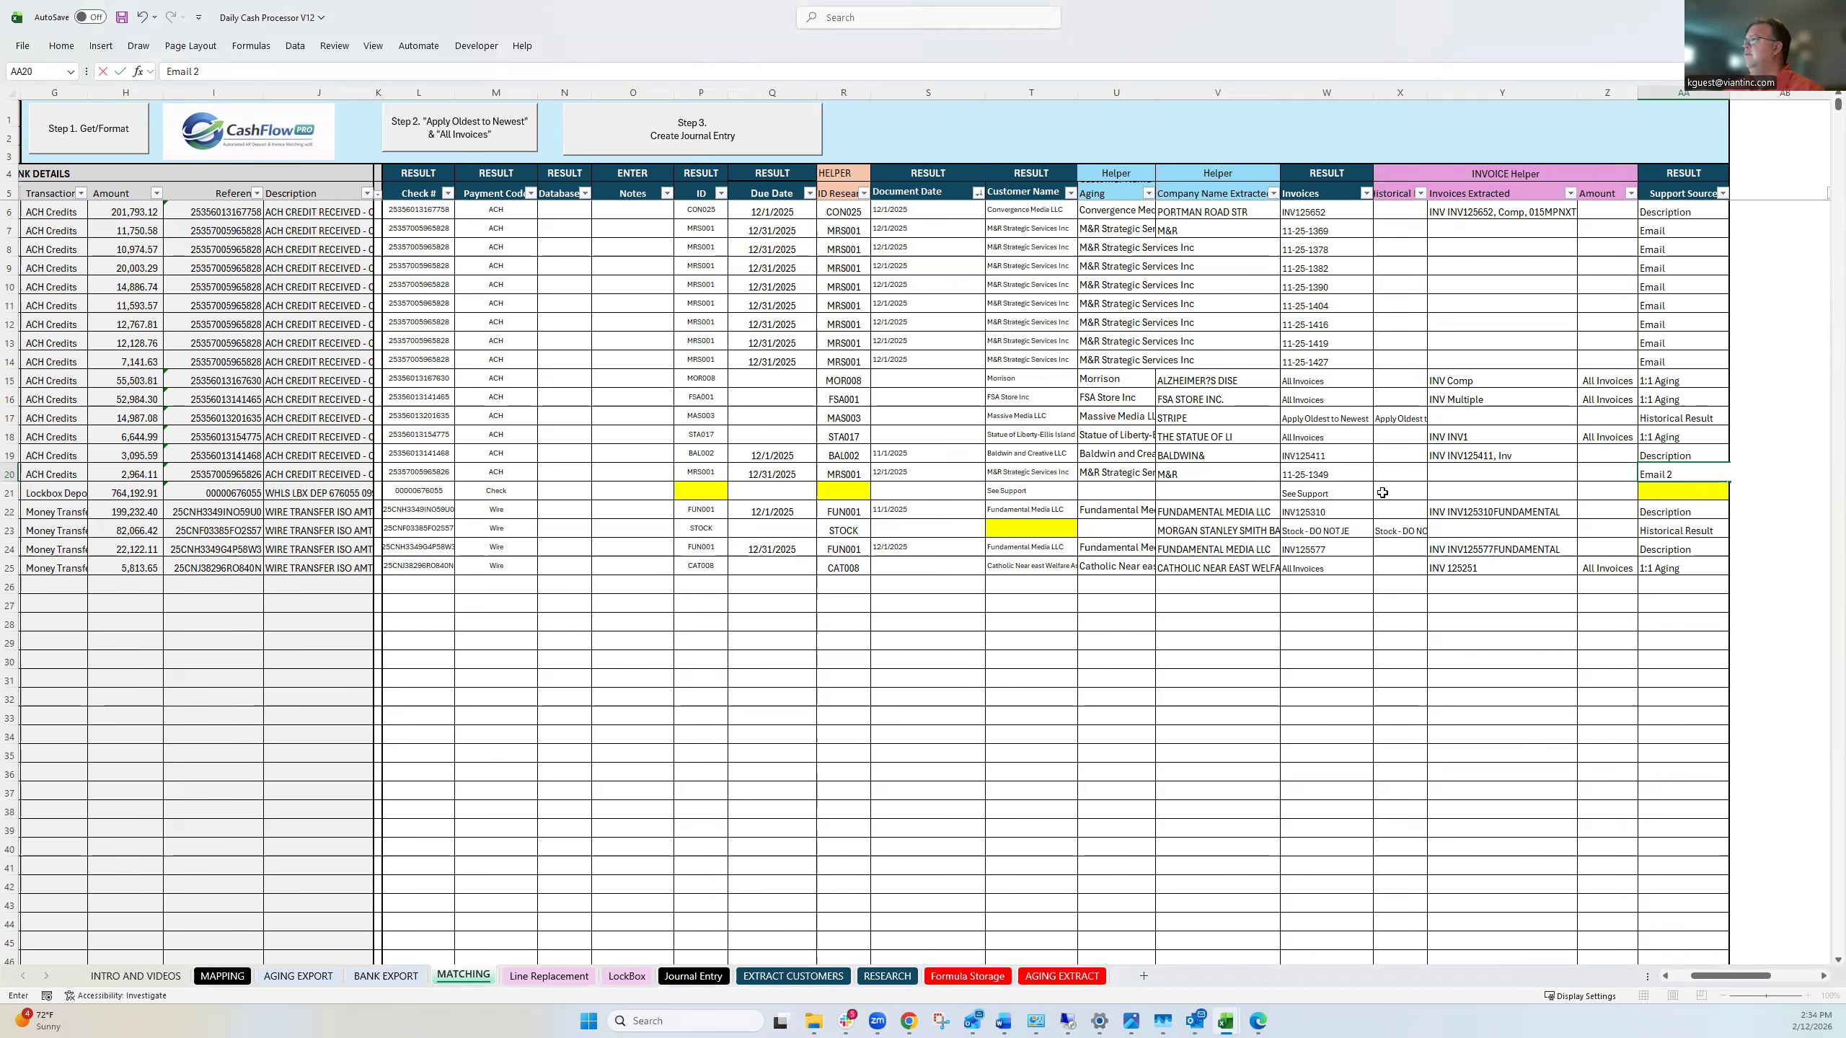
key(Return)
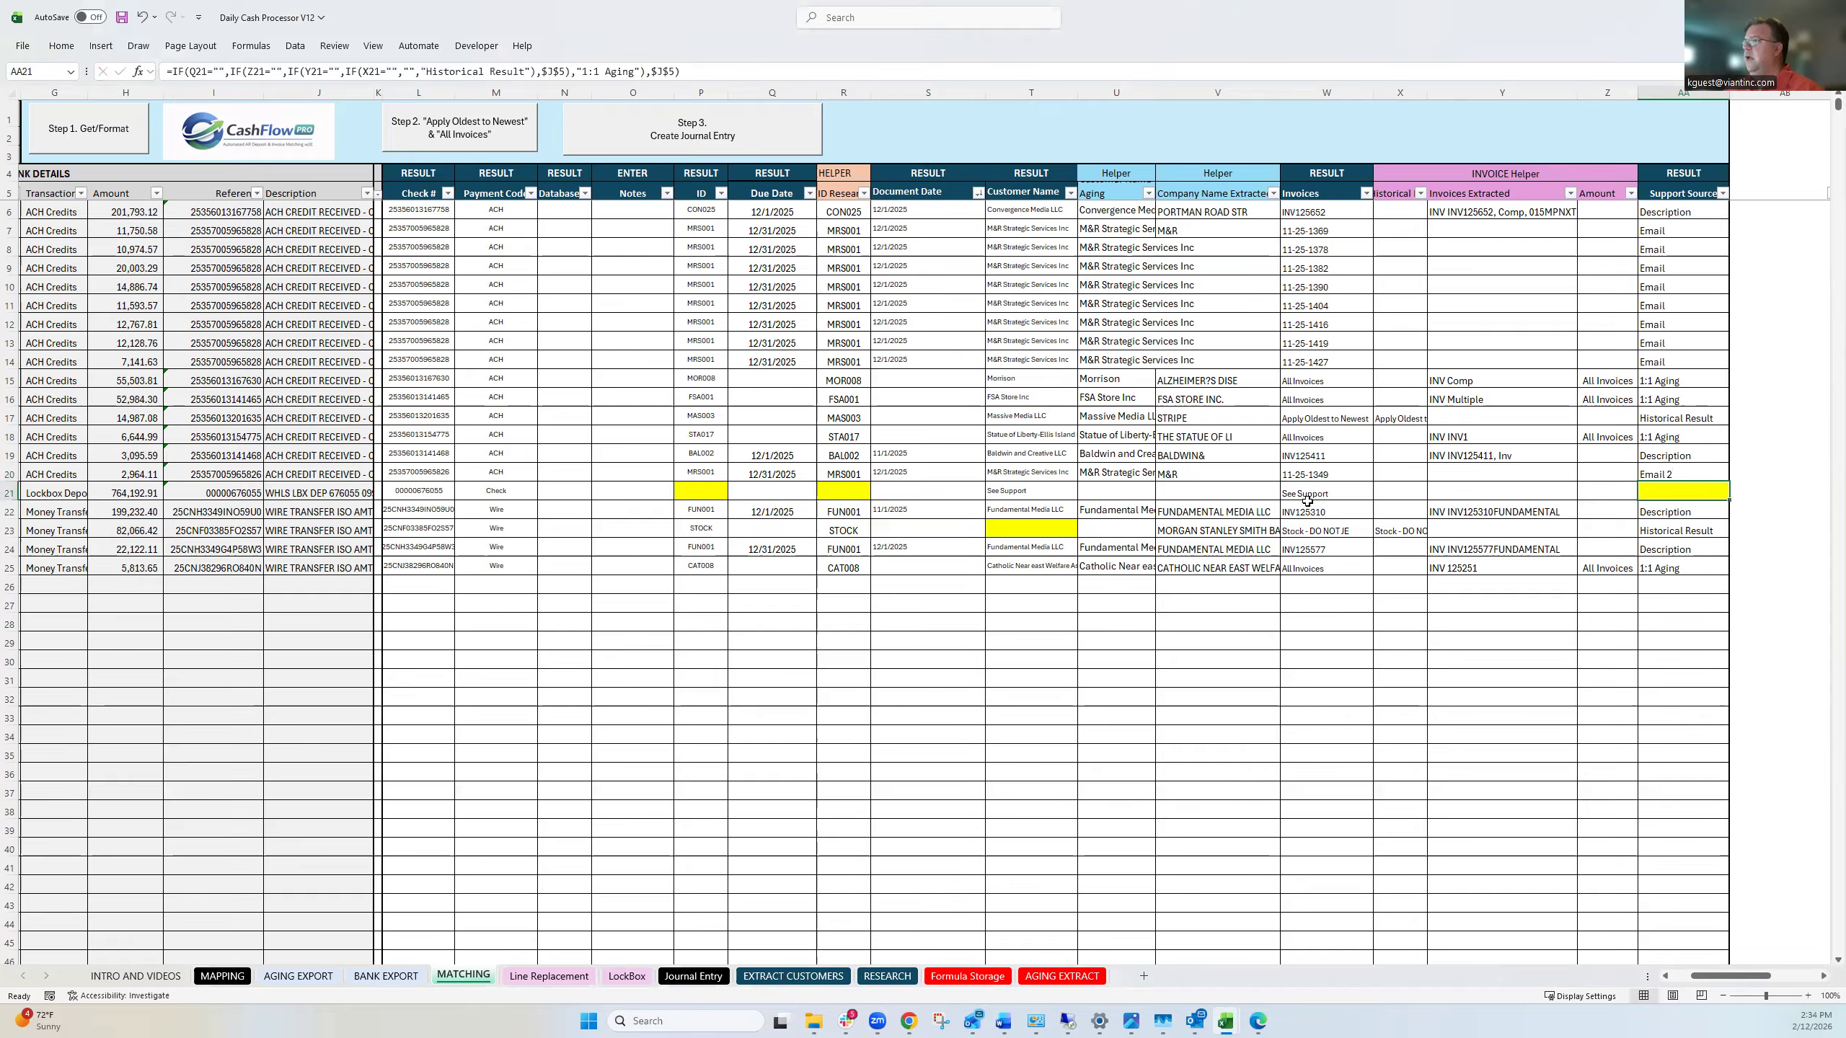
Locate the group number of the Lockbox Deposits row and enter 9 as the line number on the LockBox sheet.
click(39, 488)
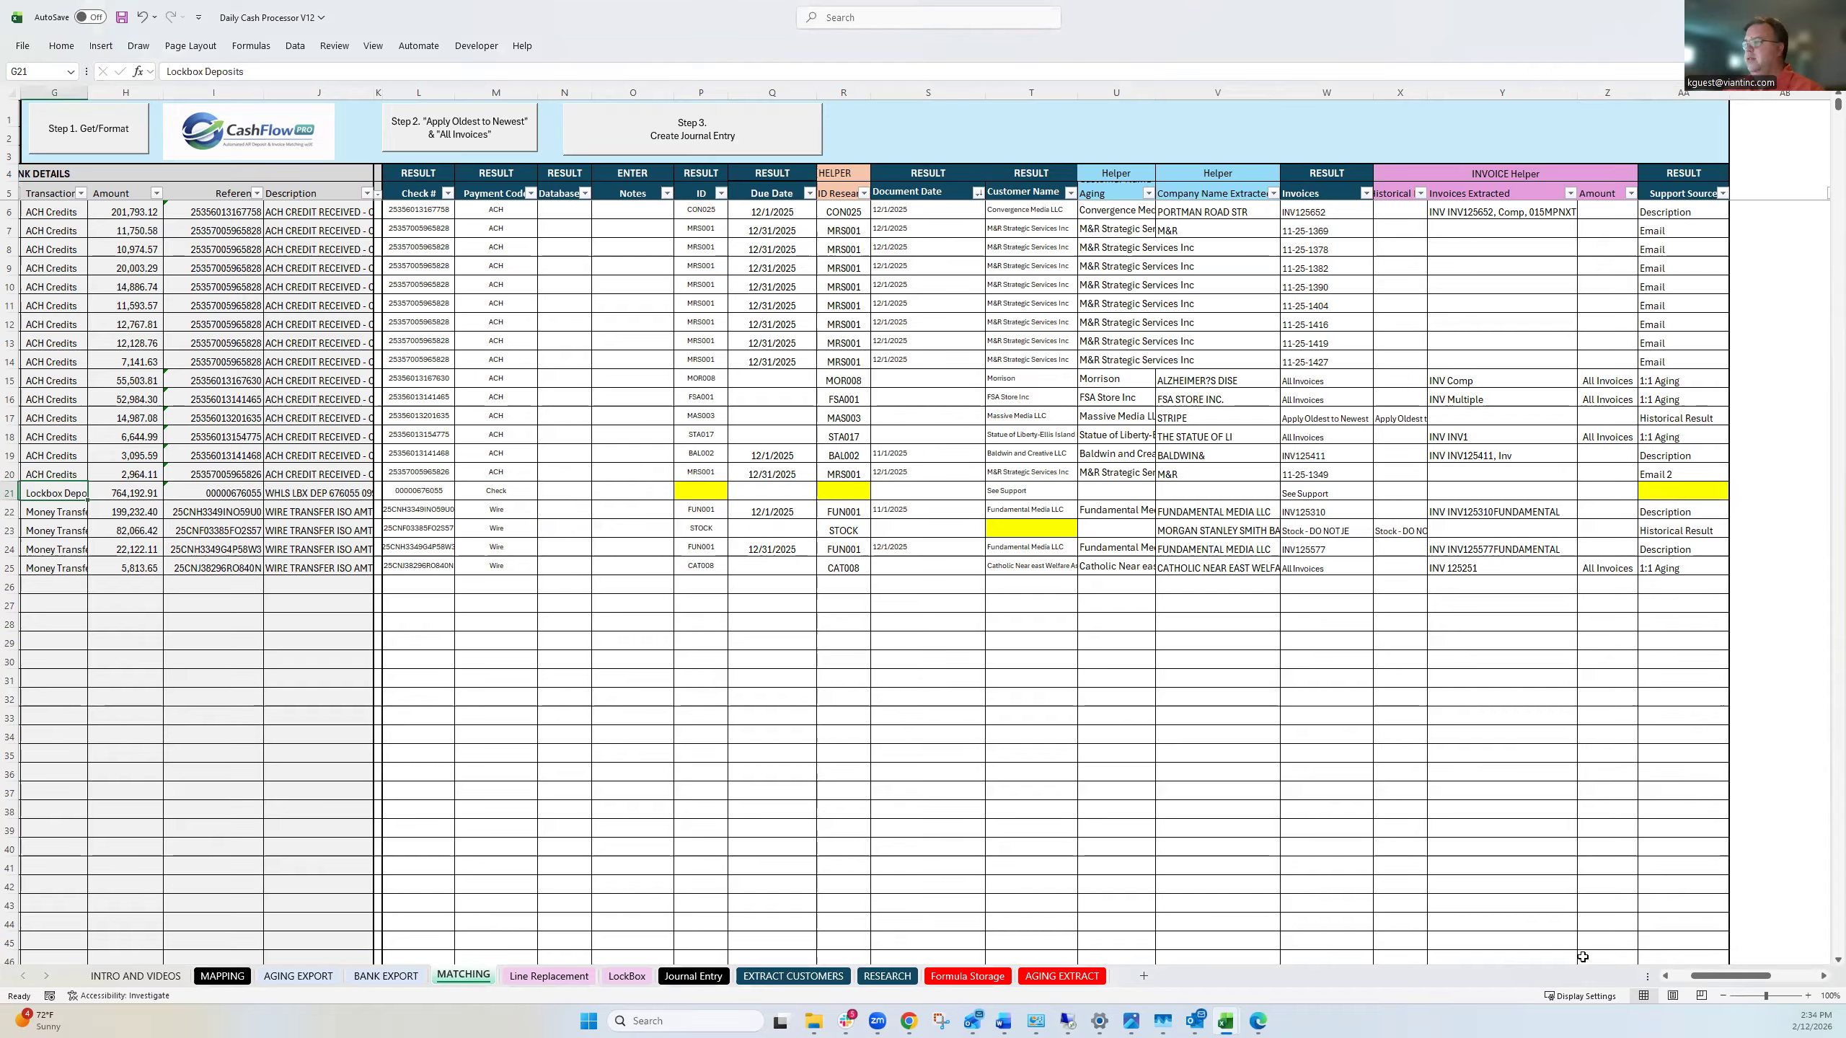
click(1667, 976)
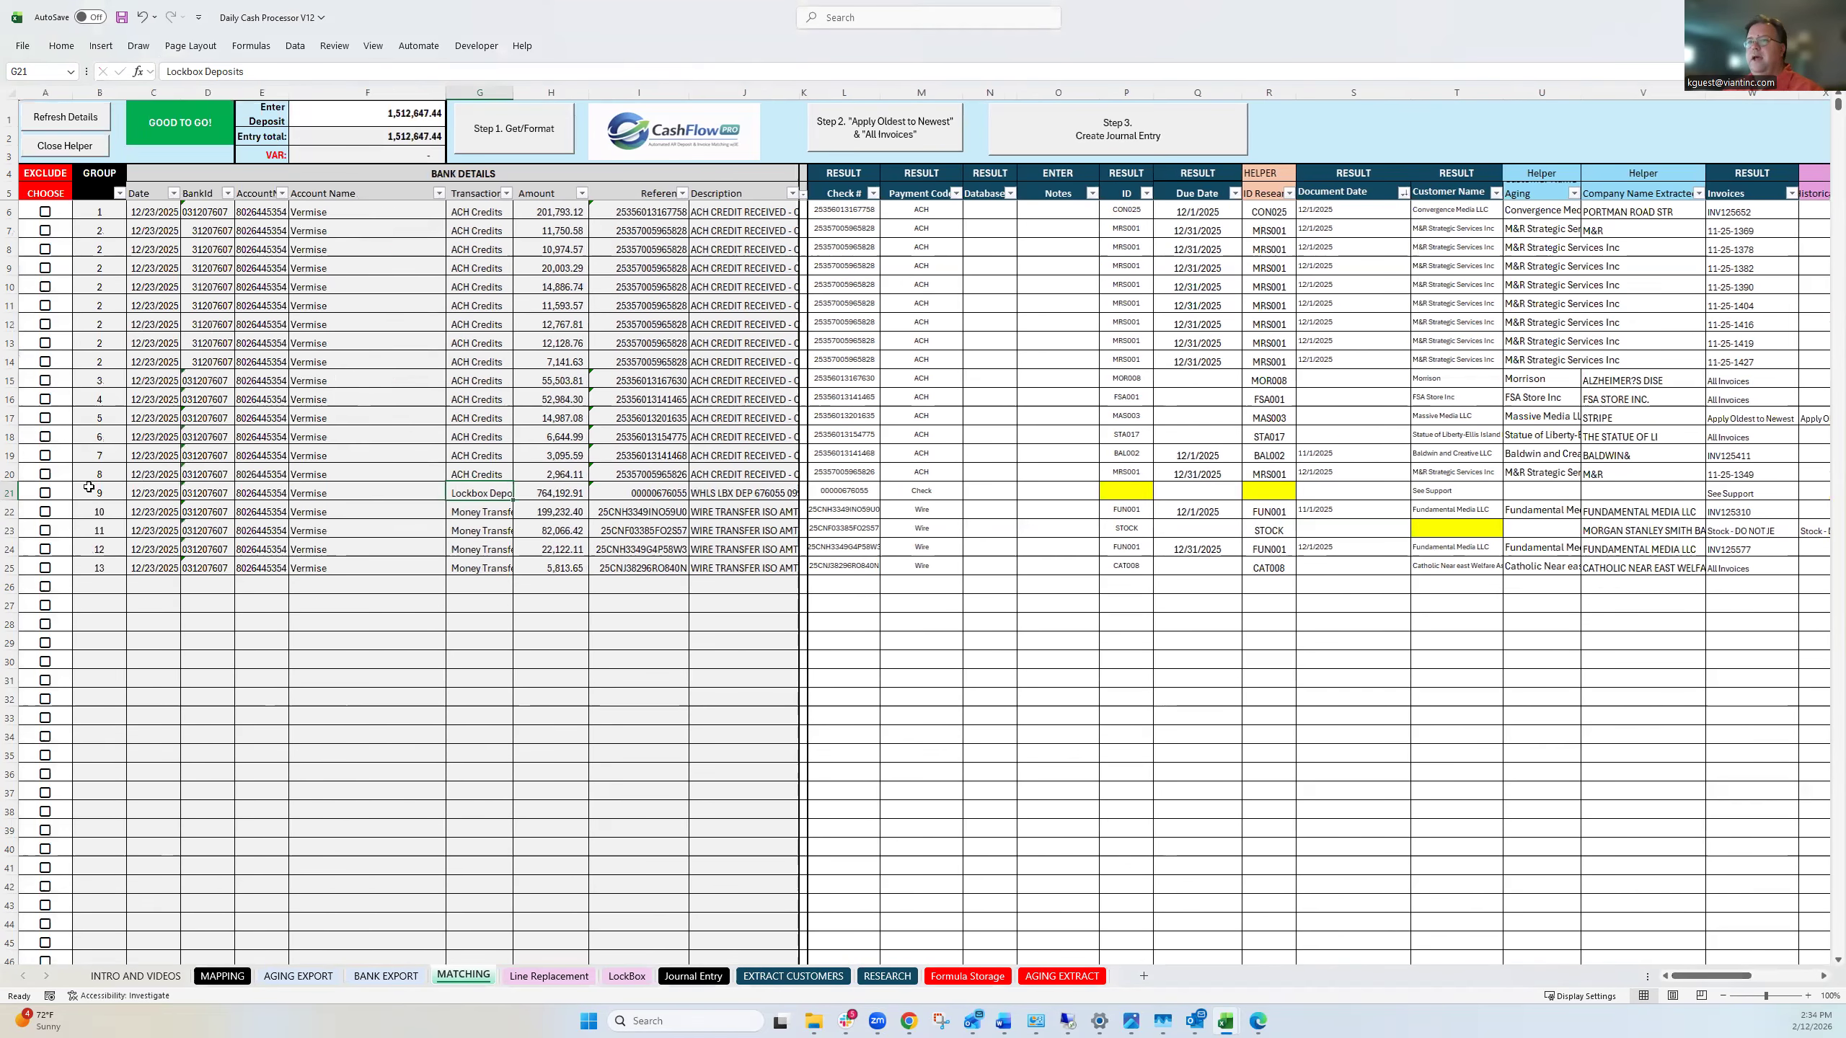
key(ctrl+Left)
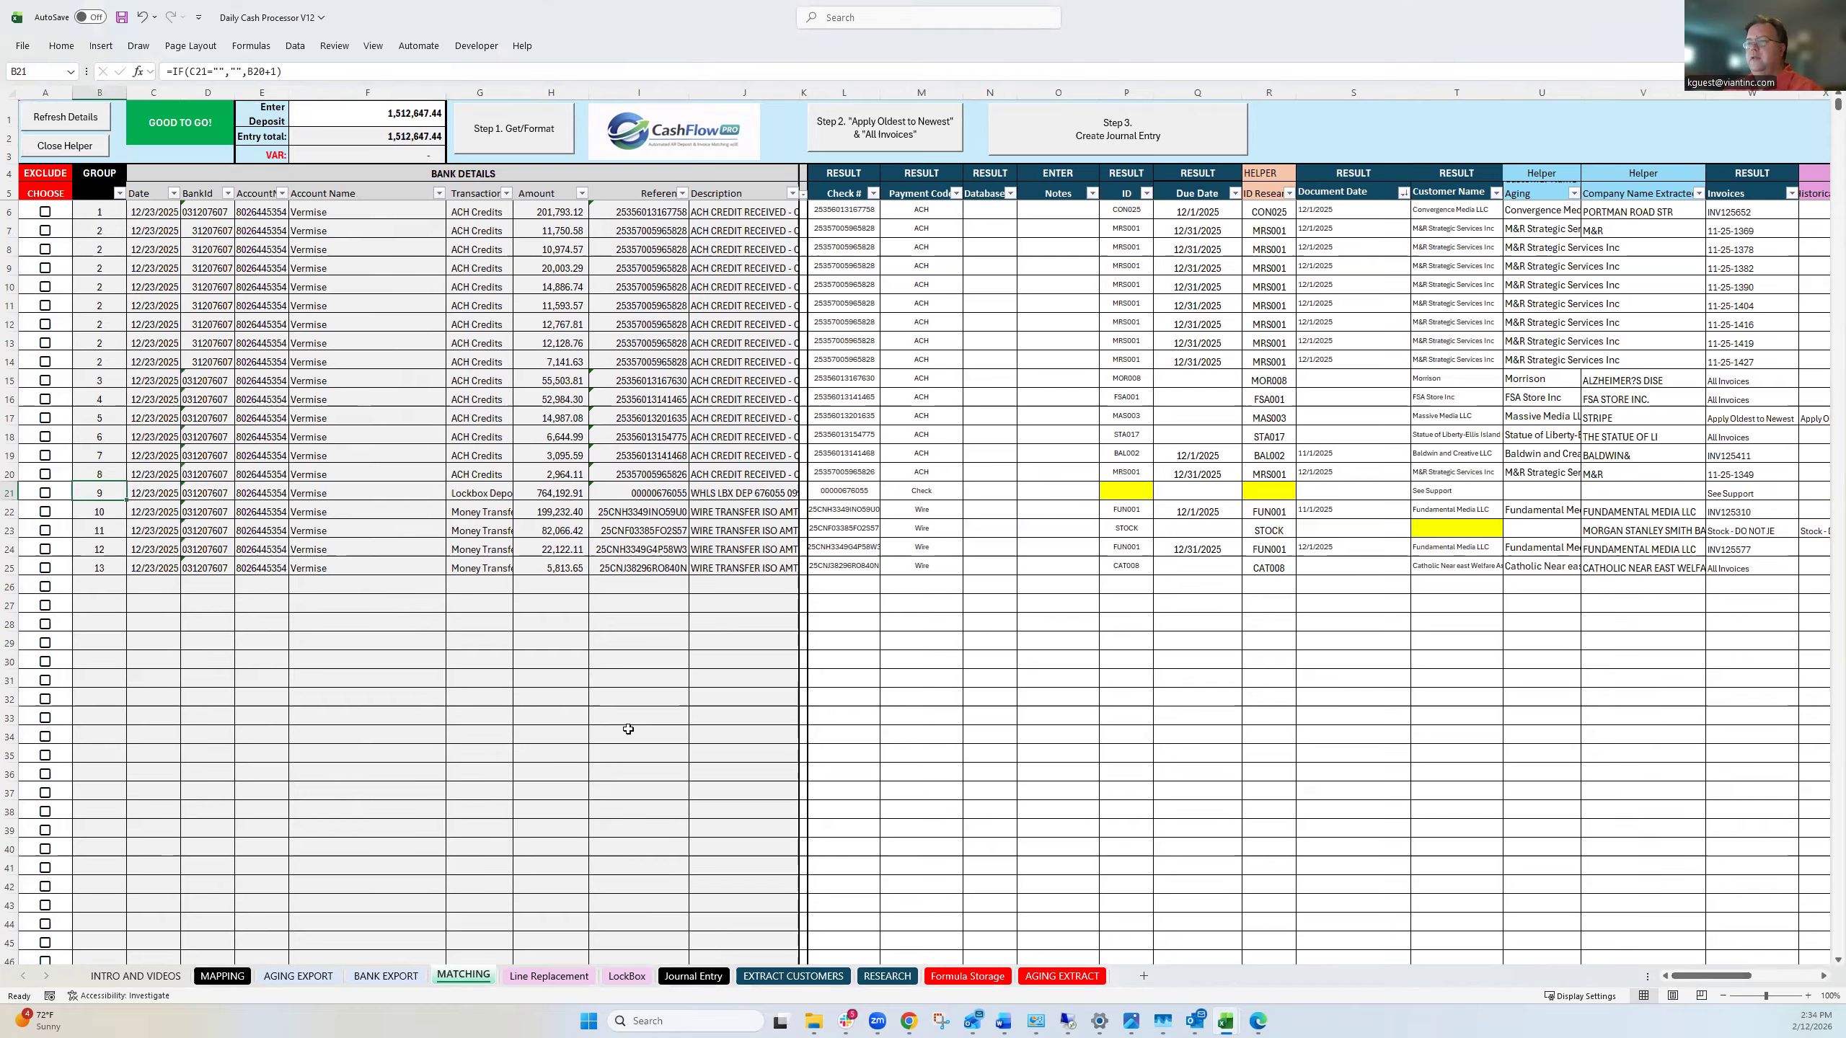
click(625, 976)
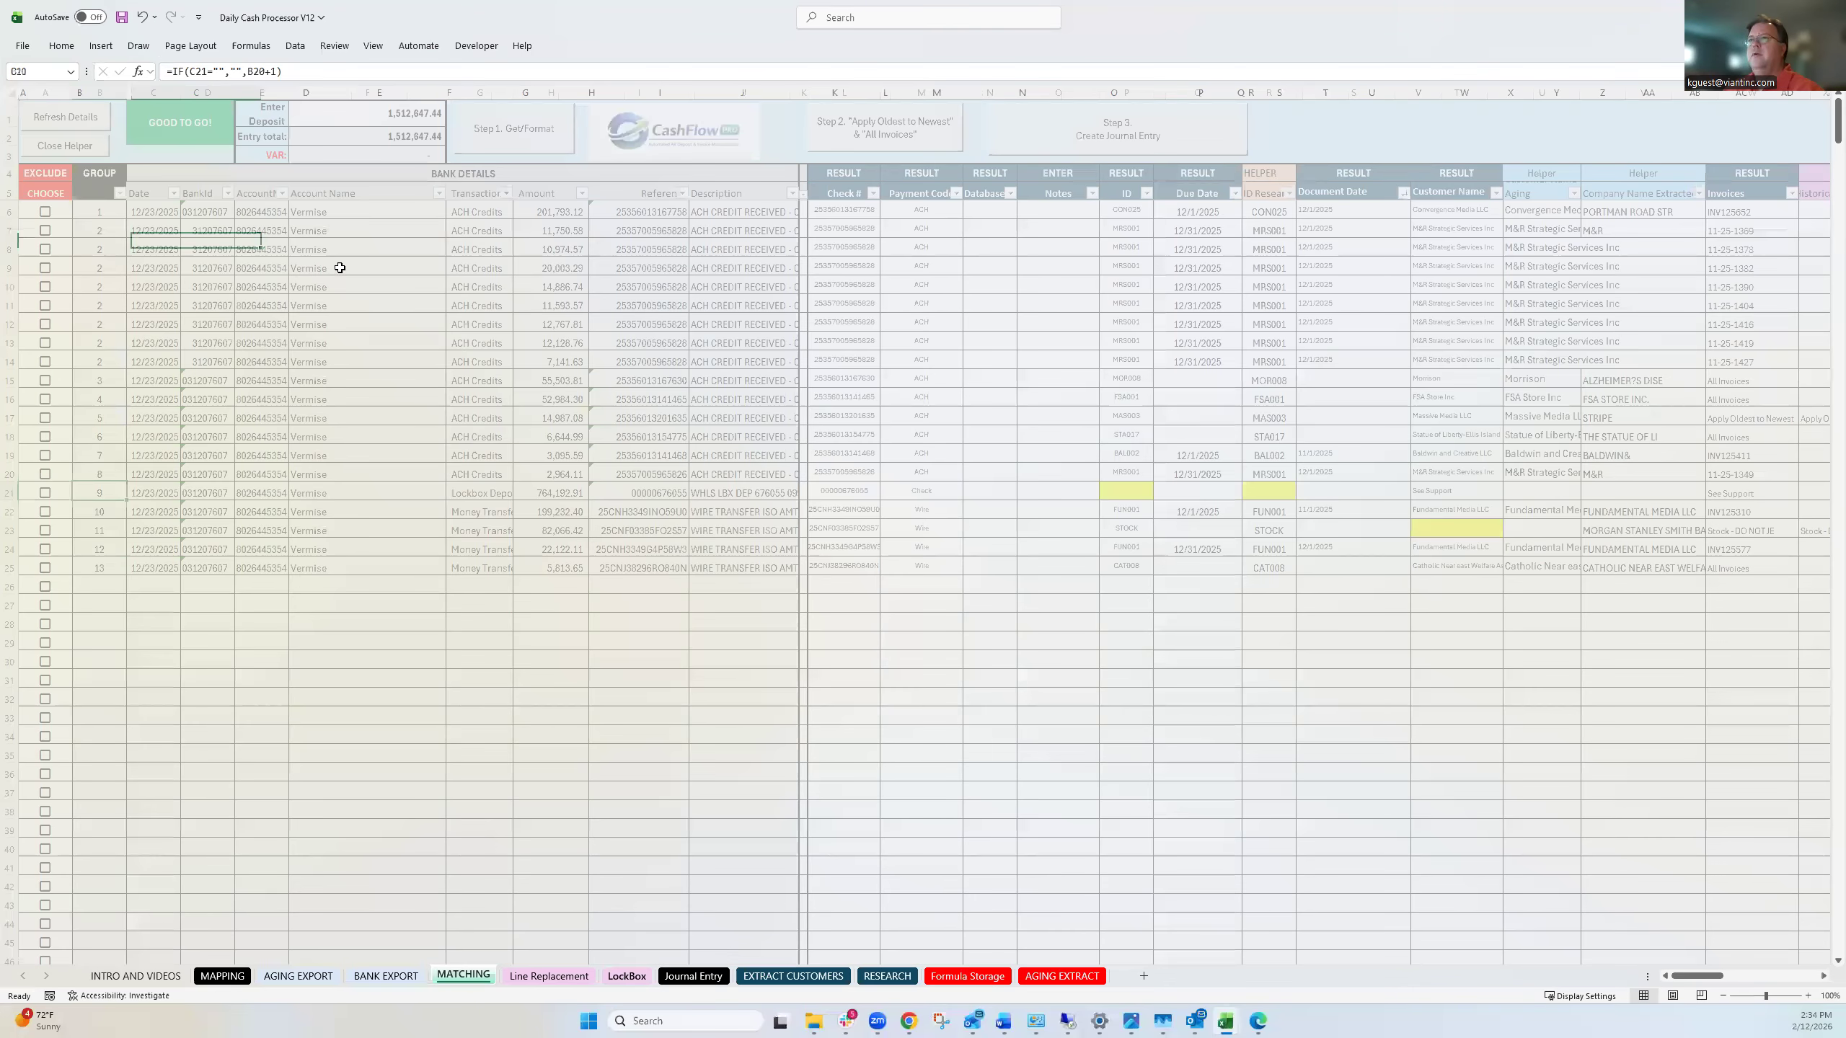
text(9)
key(Return)
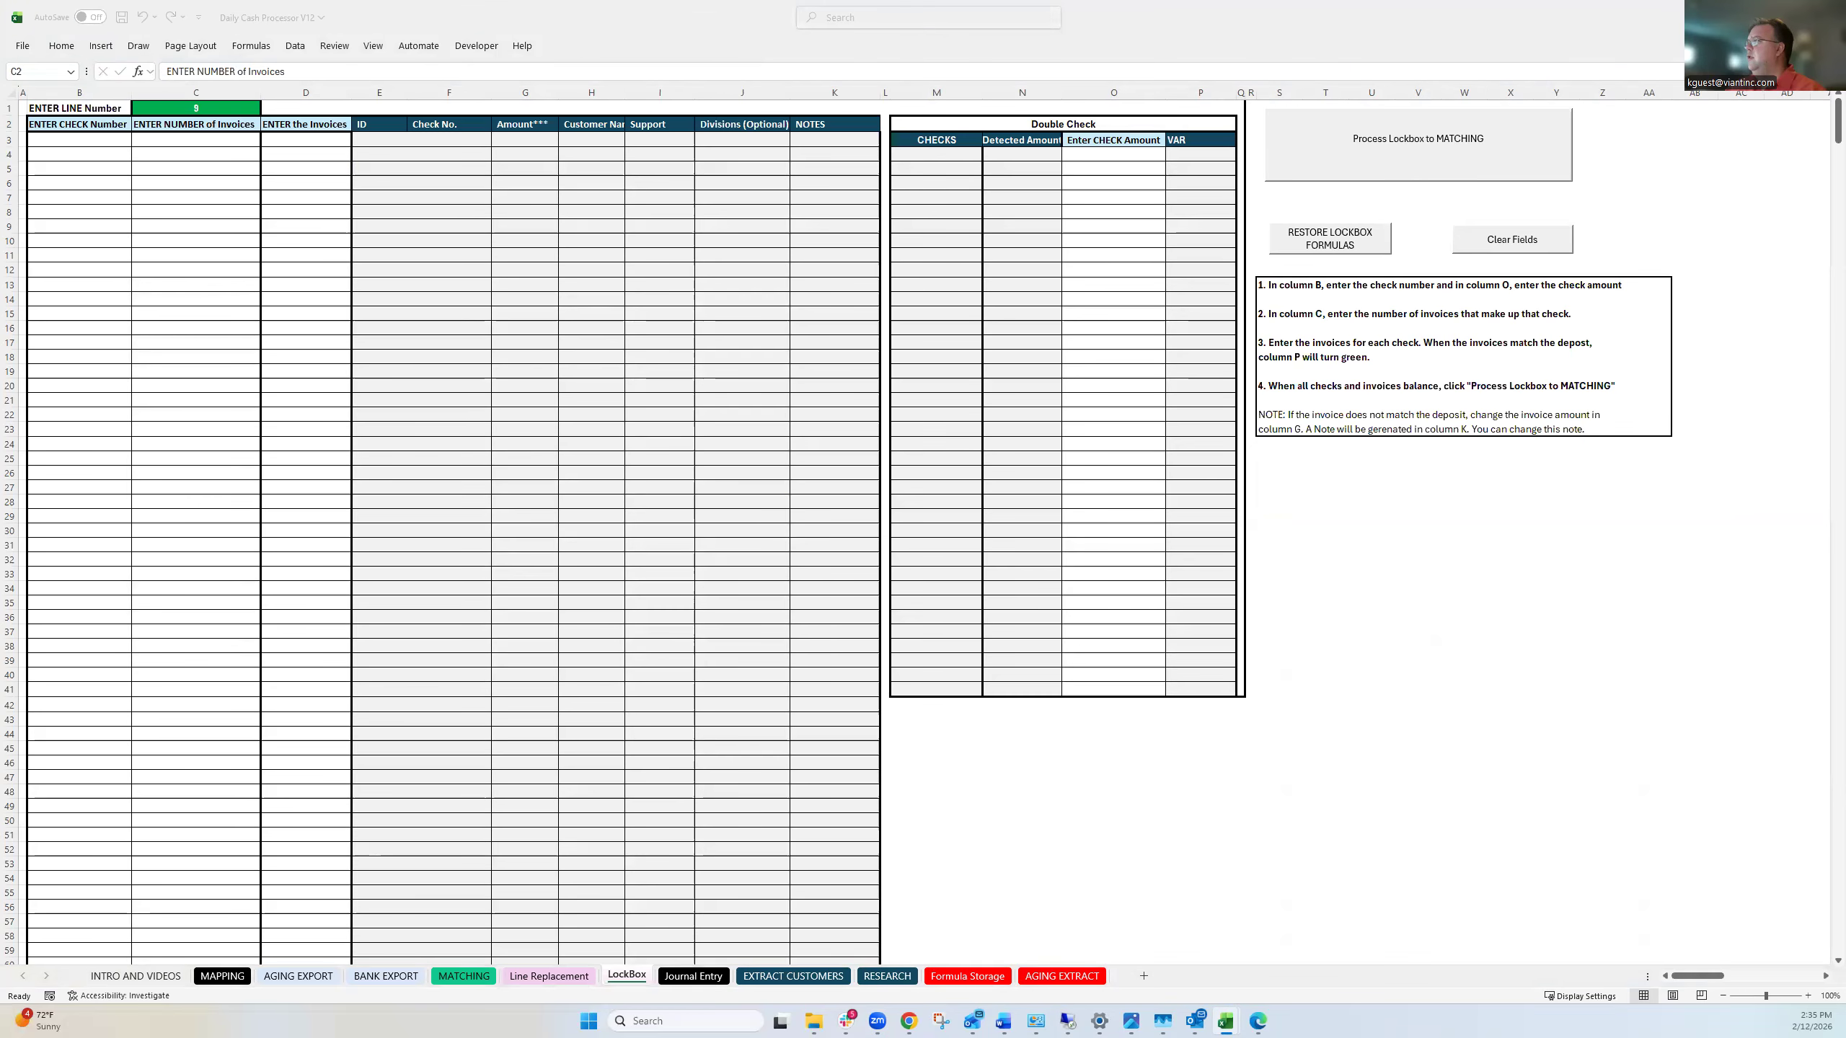
Paste the seven copied check numbers as values into the check number column, starting at B3.
key(ctrl+c)
click(70, 138)
click(70, 138)
right_click(70, 139)
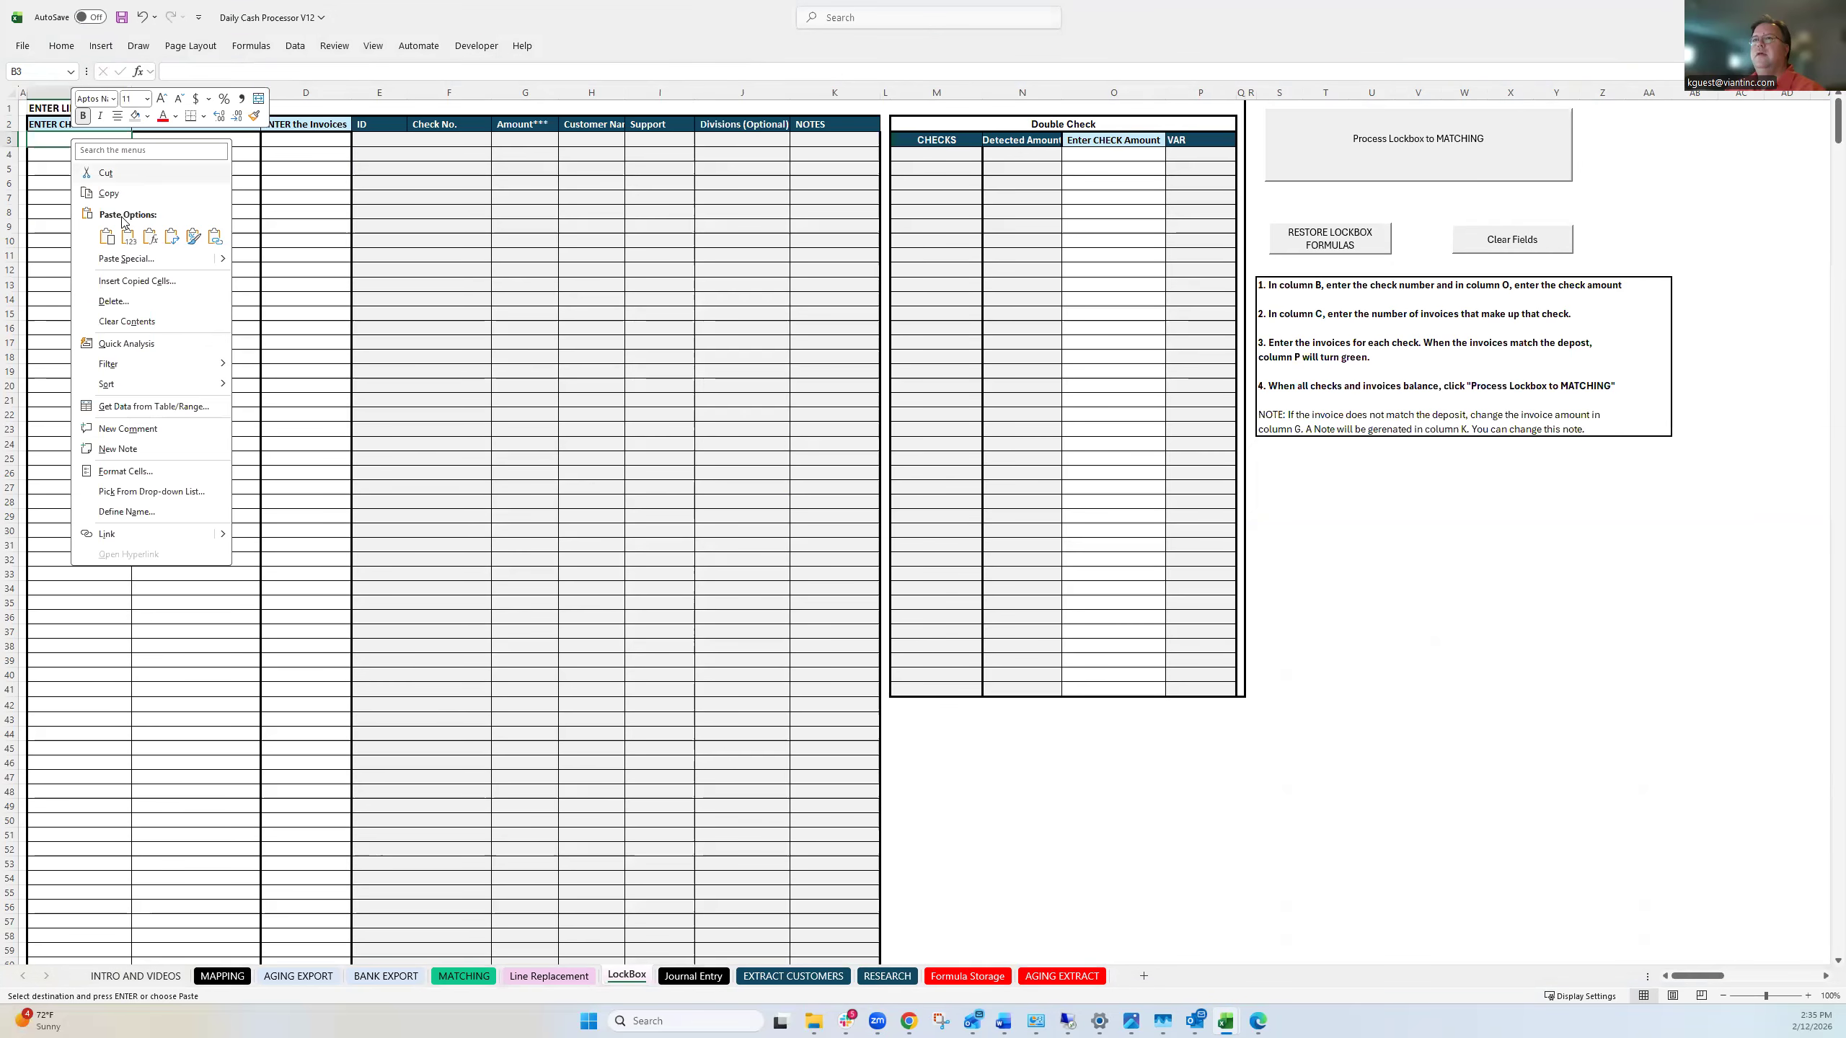
click(128, 237)
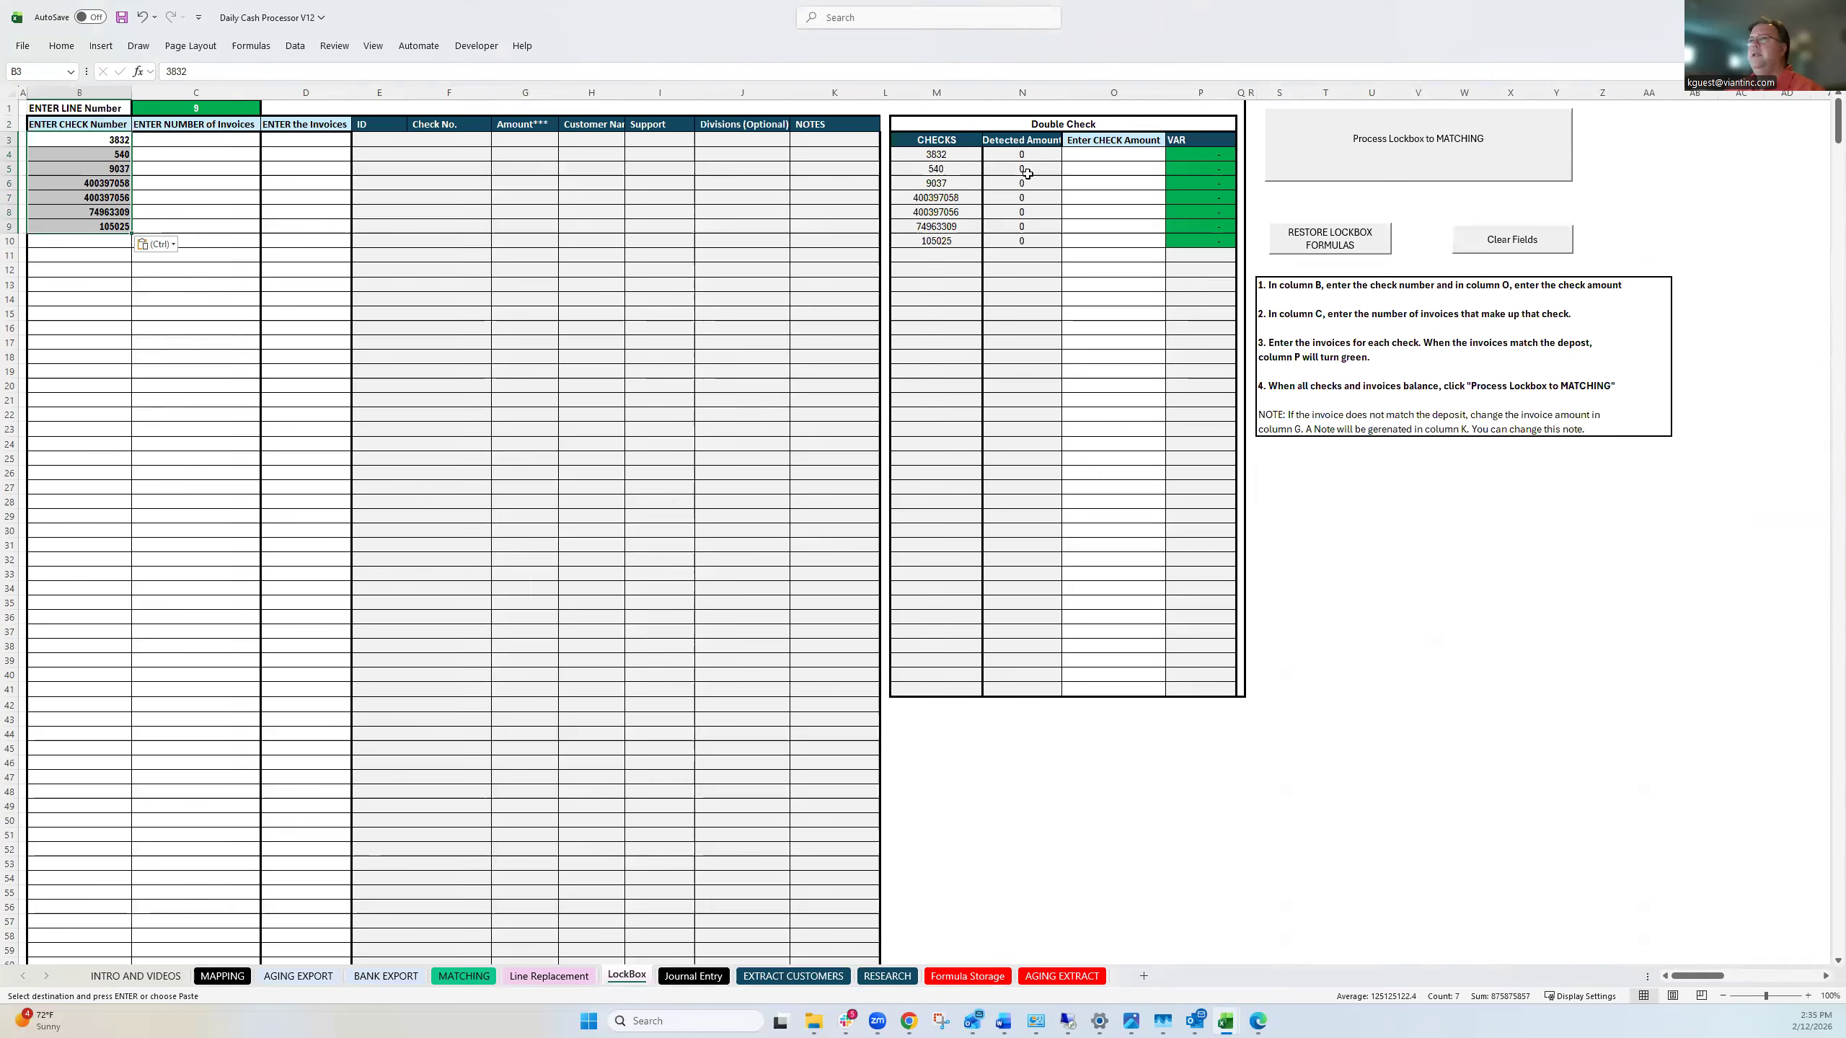
Paste the invoice counts 5, 2, 1, 5, 2, 1 and 1 as values beside the check numbers, starting at C3.
click(208, 184)
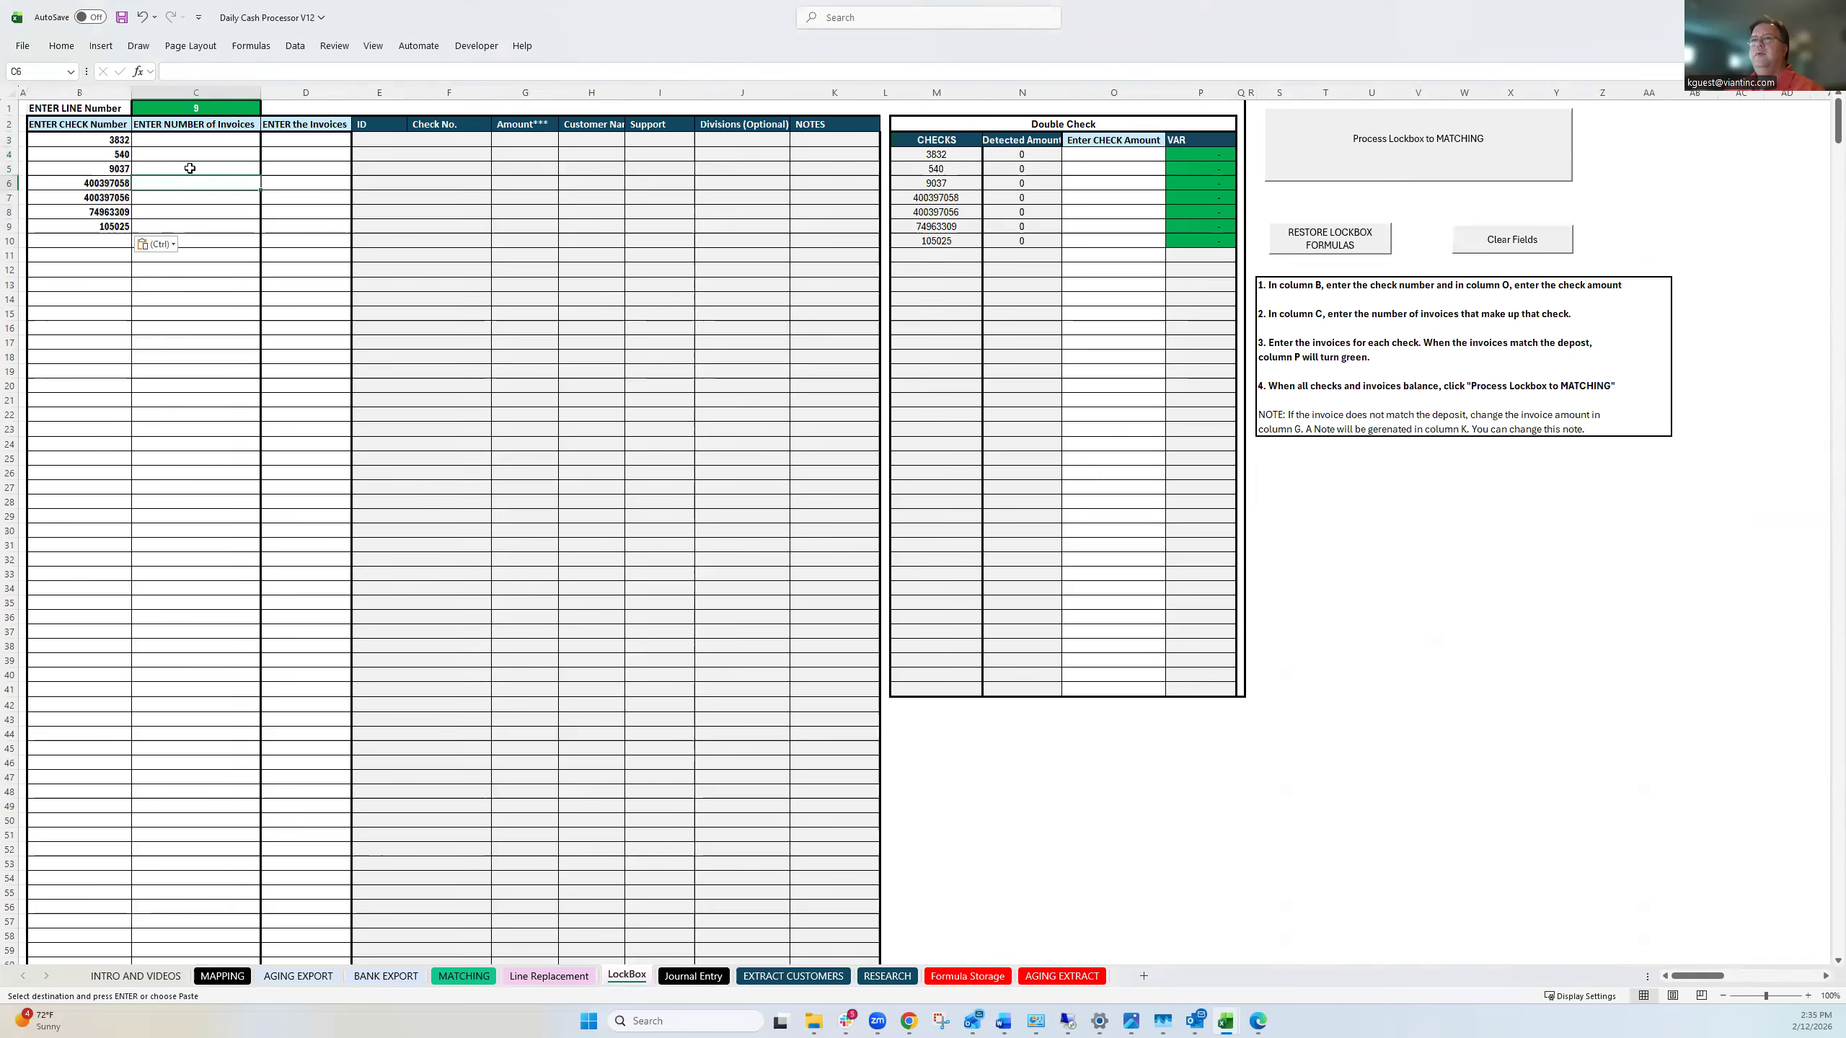
click(107, 141)
click(157, 139)
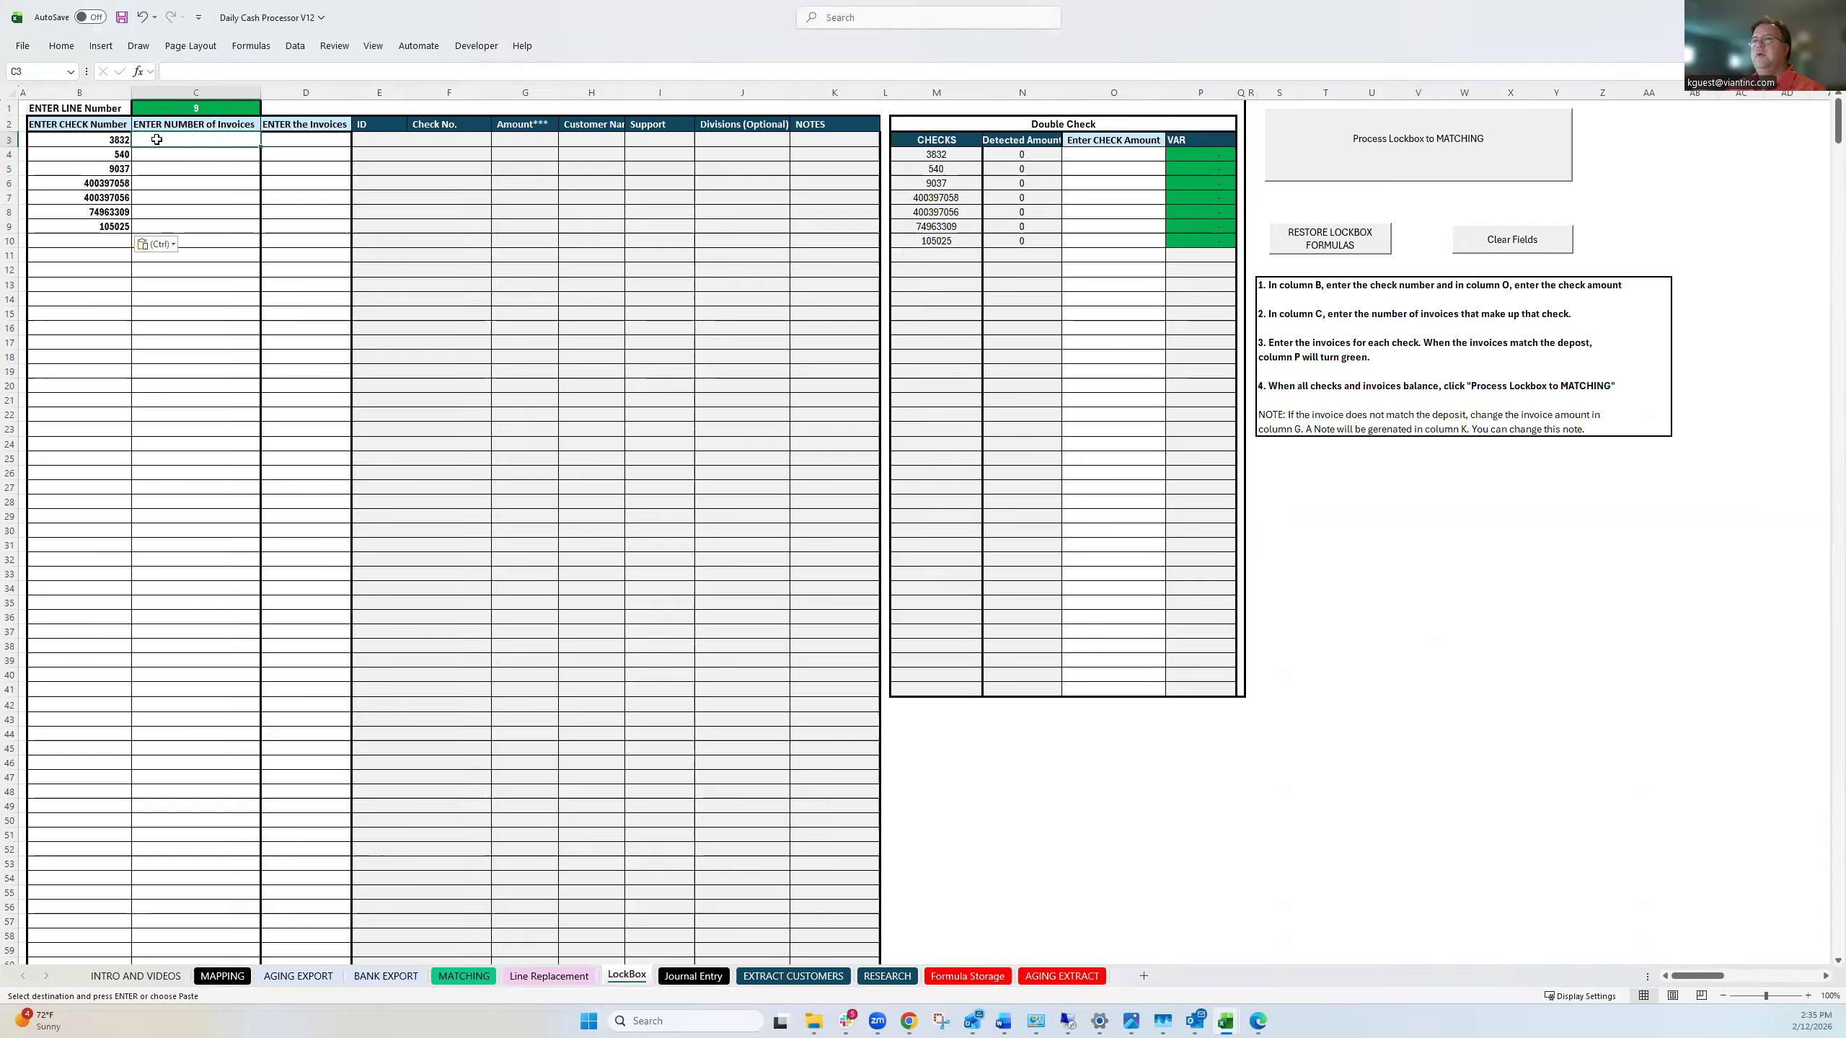
click(106, 140)
click(168, 142)
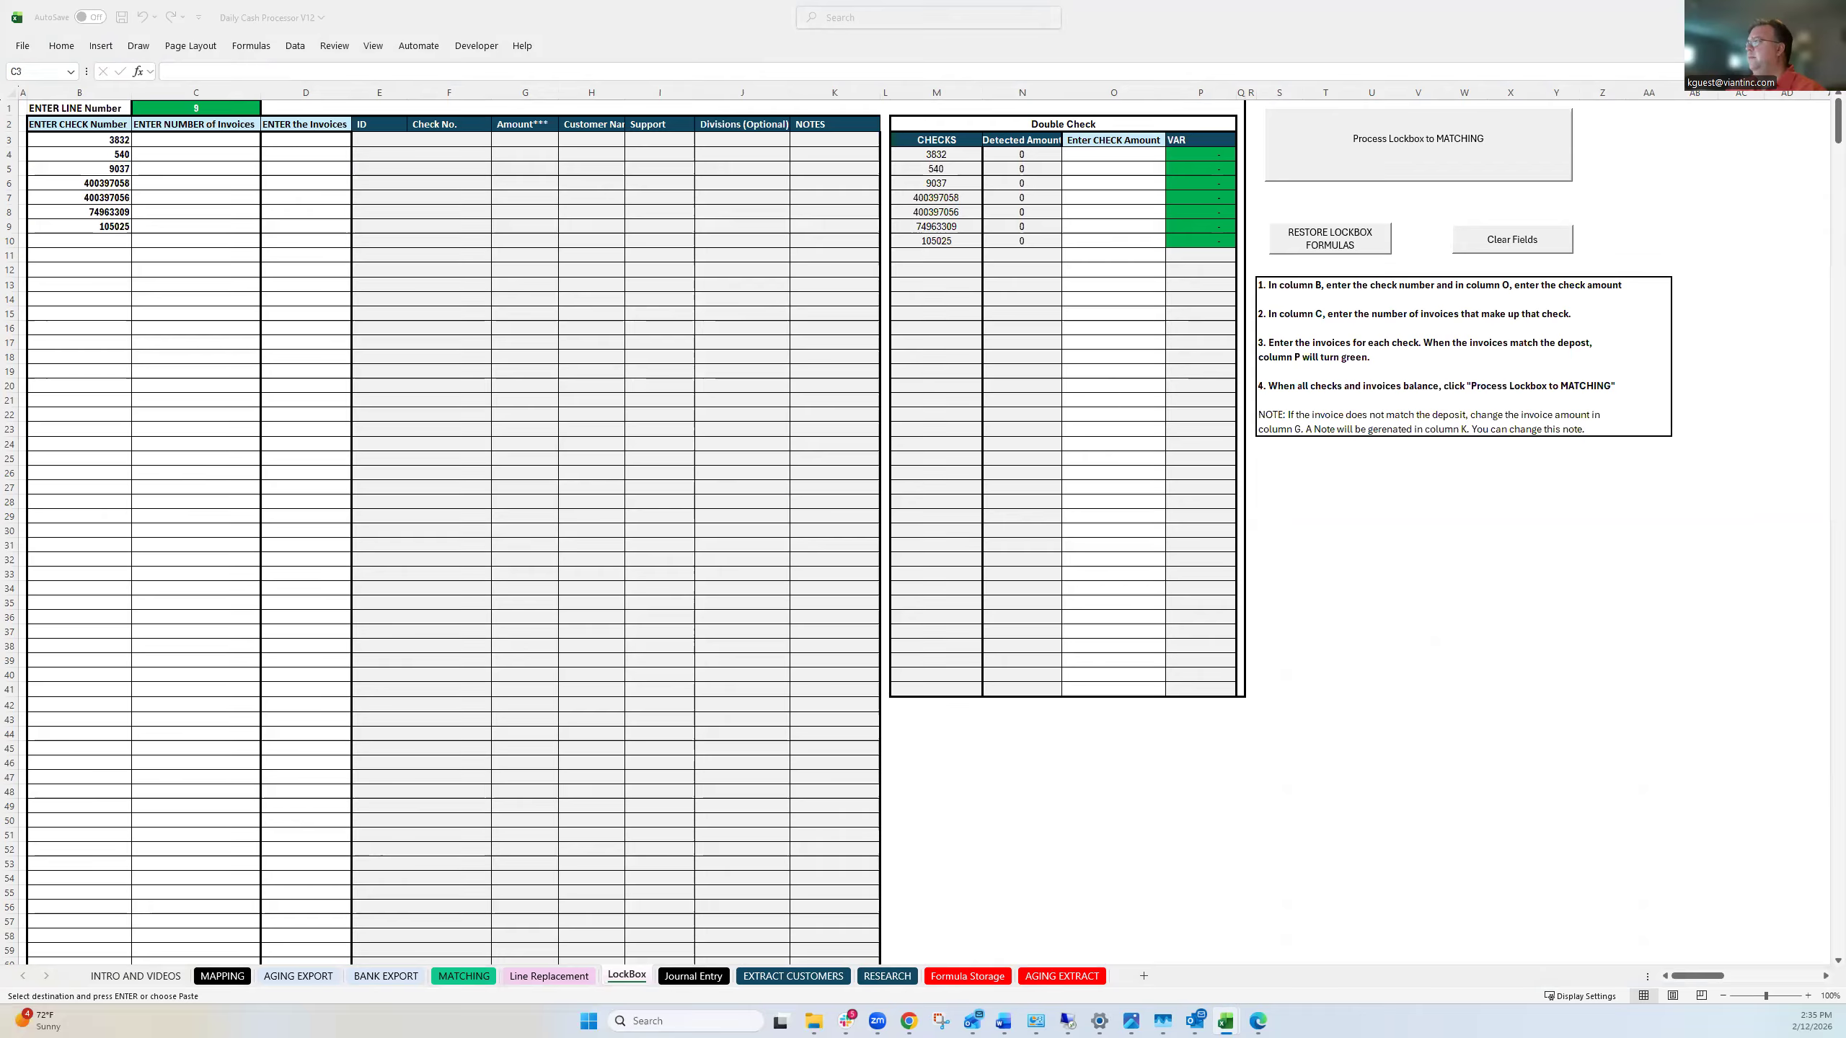
click(204, 139)
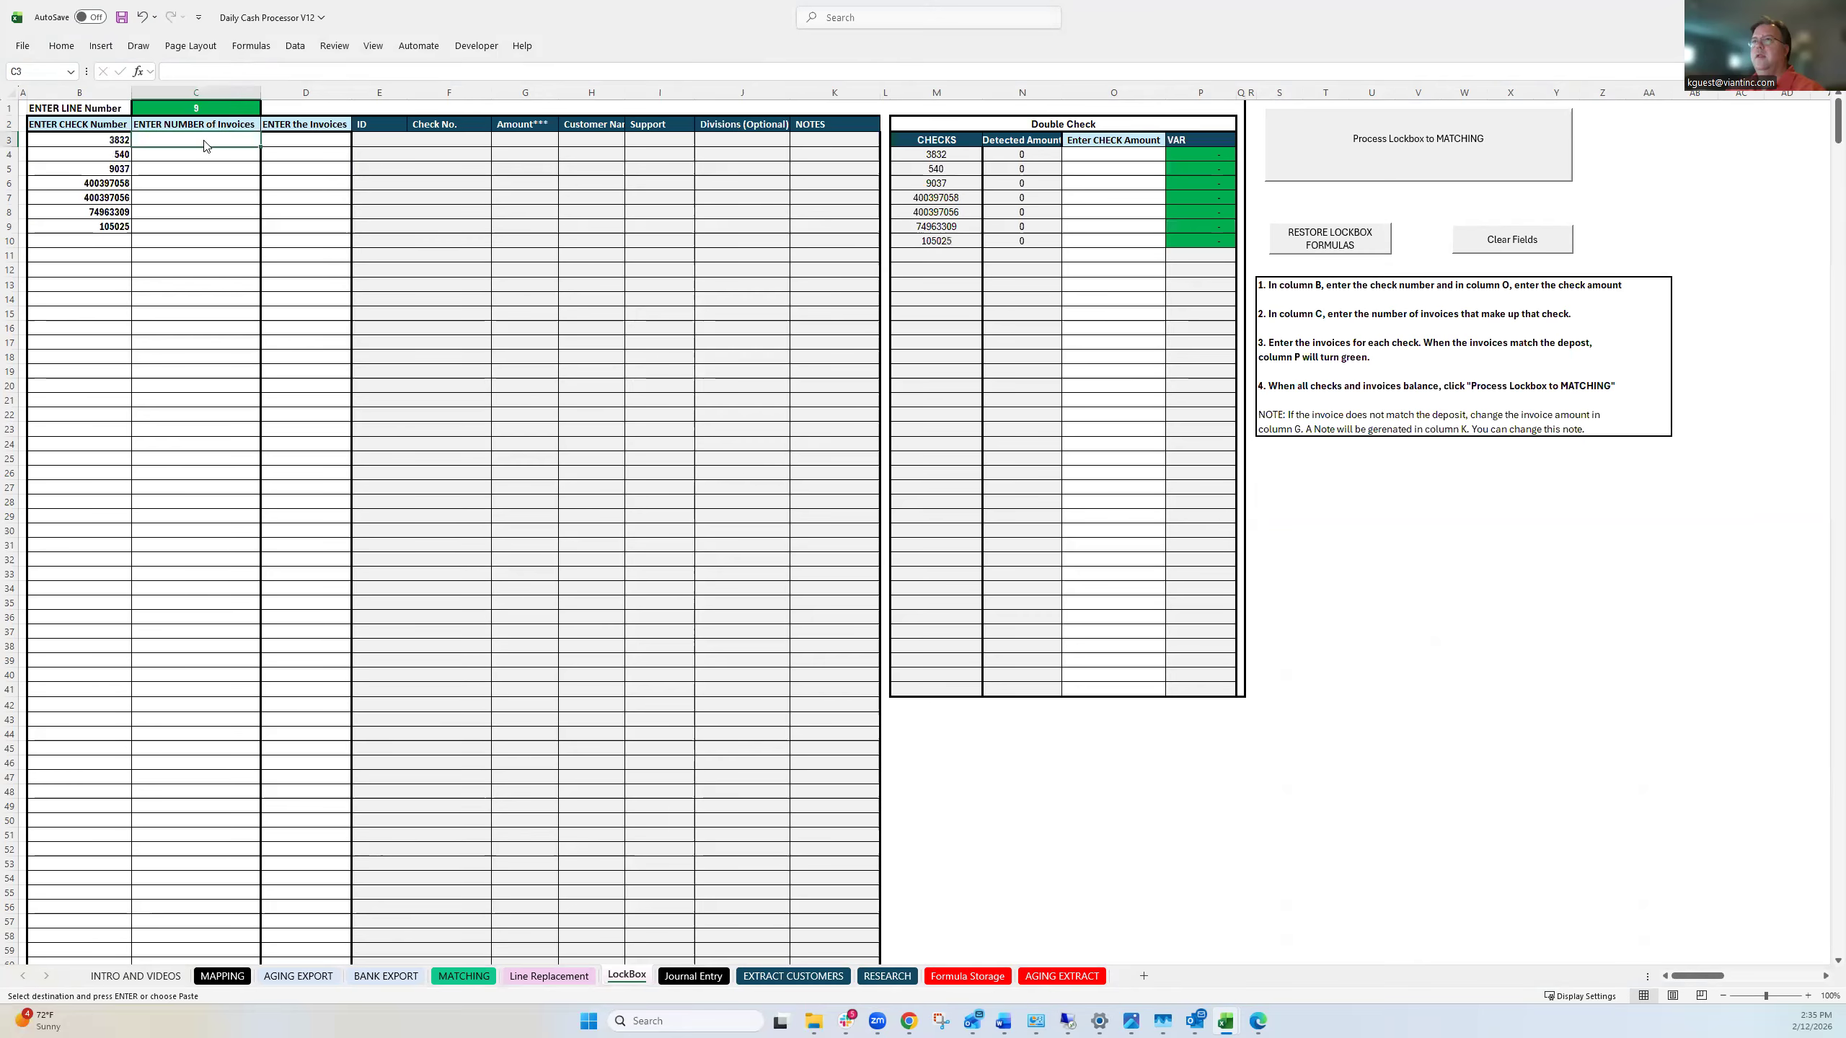
right_click(204, 139)
click(262, 241)
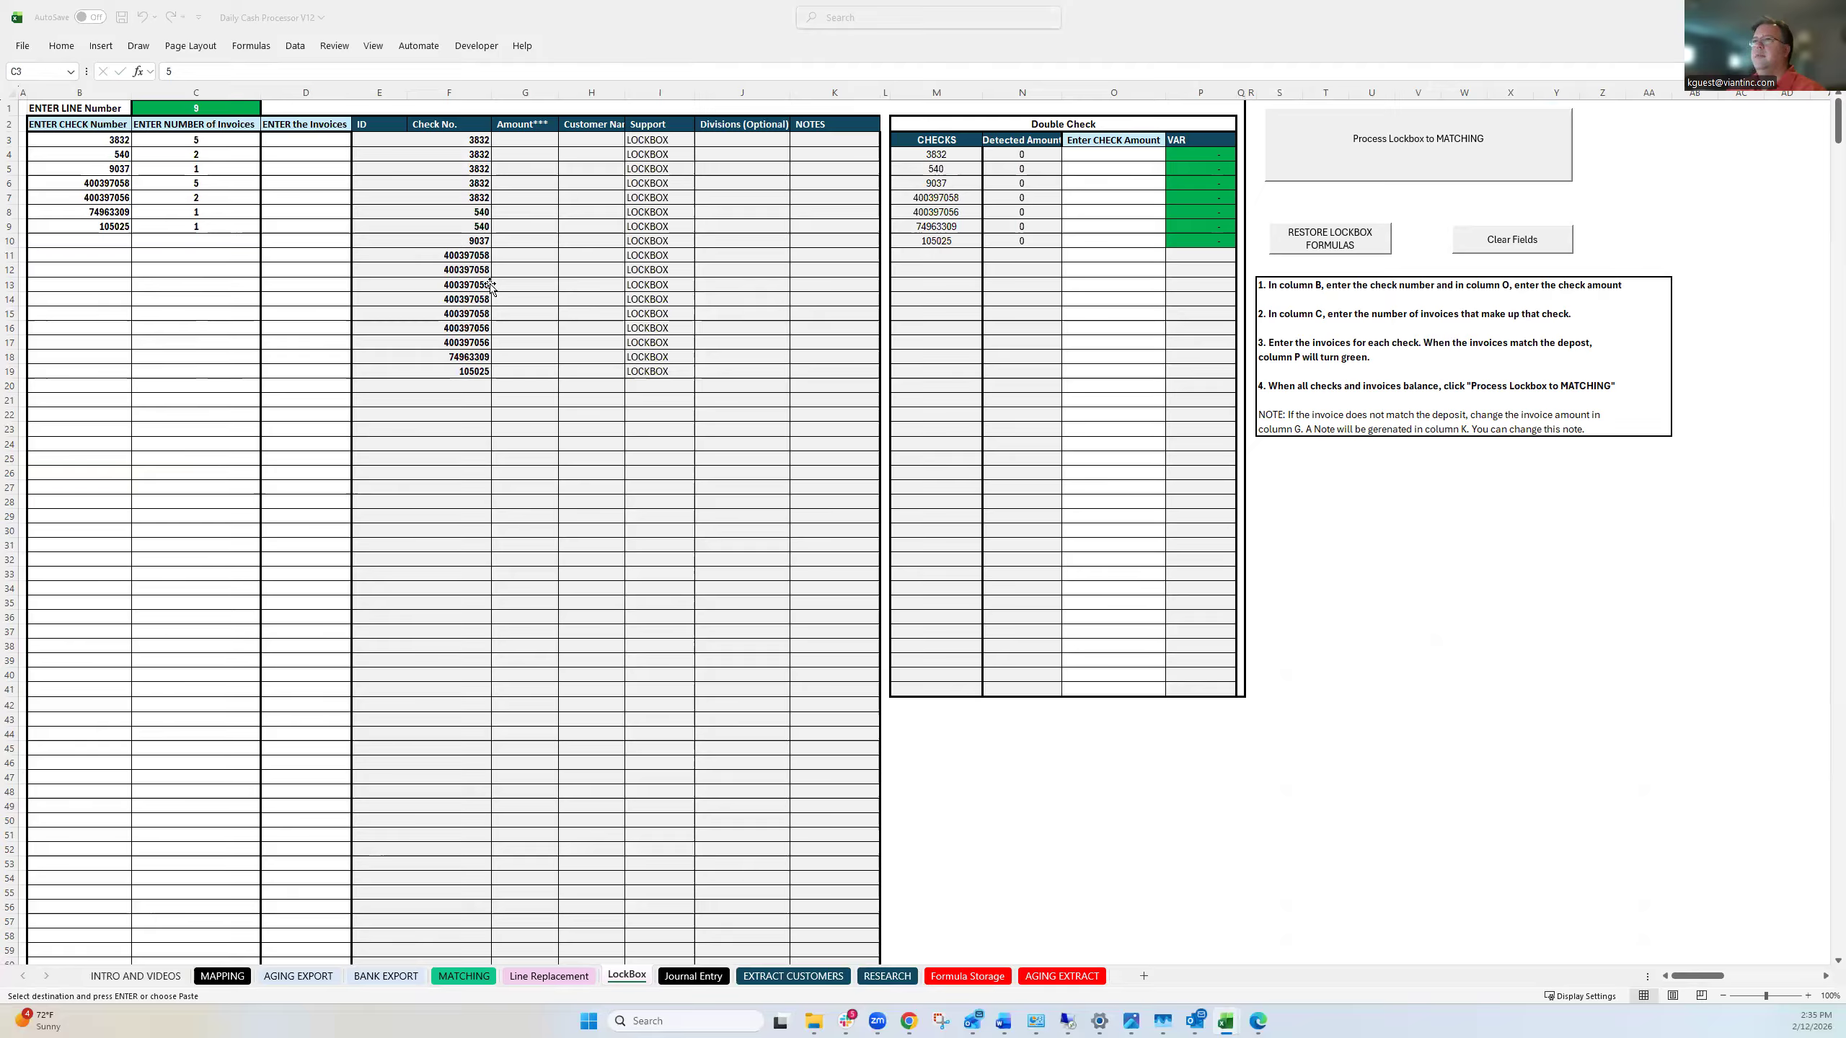
Paste the 17 invoice numbers from 10-25-1886 to INV125623 as values into the invoices column, starting at D3.
click(306, 146)
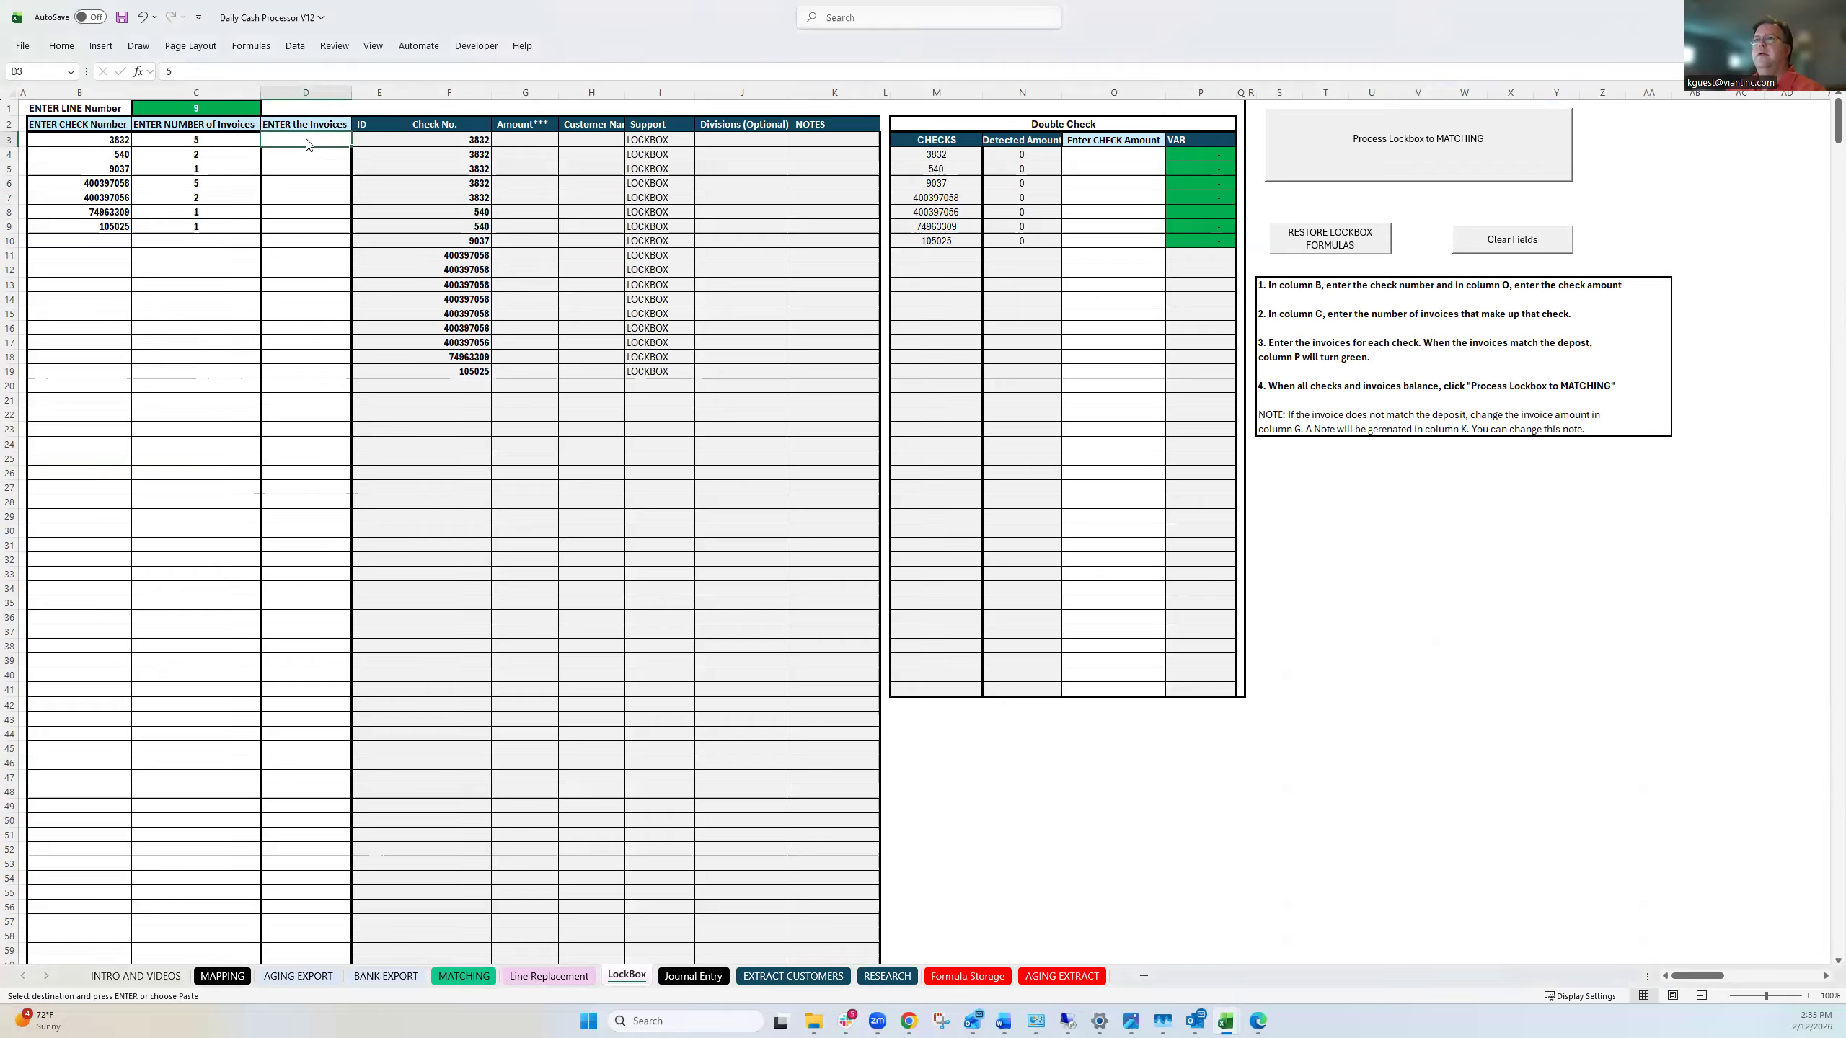
right_click(307, 142)
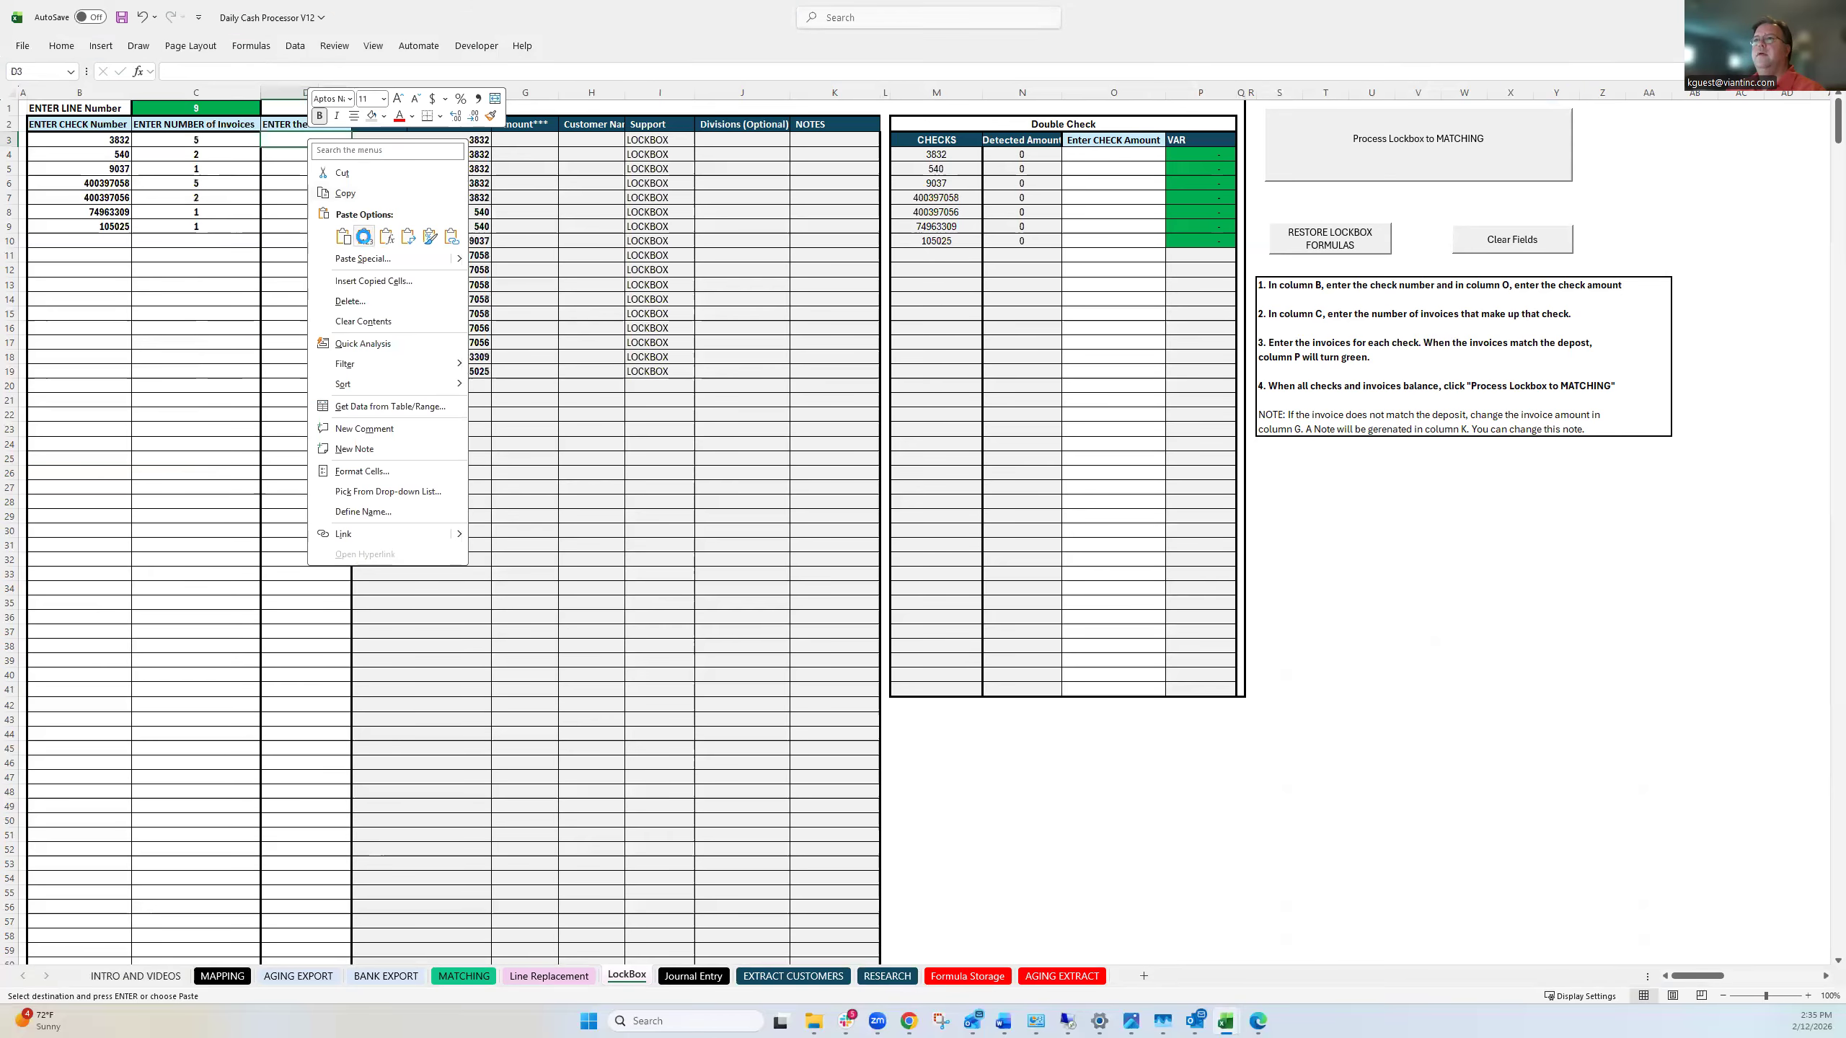
click(363, 236)
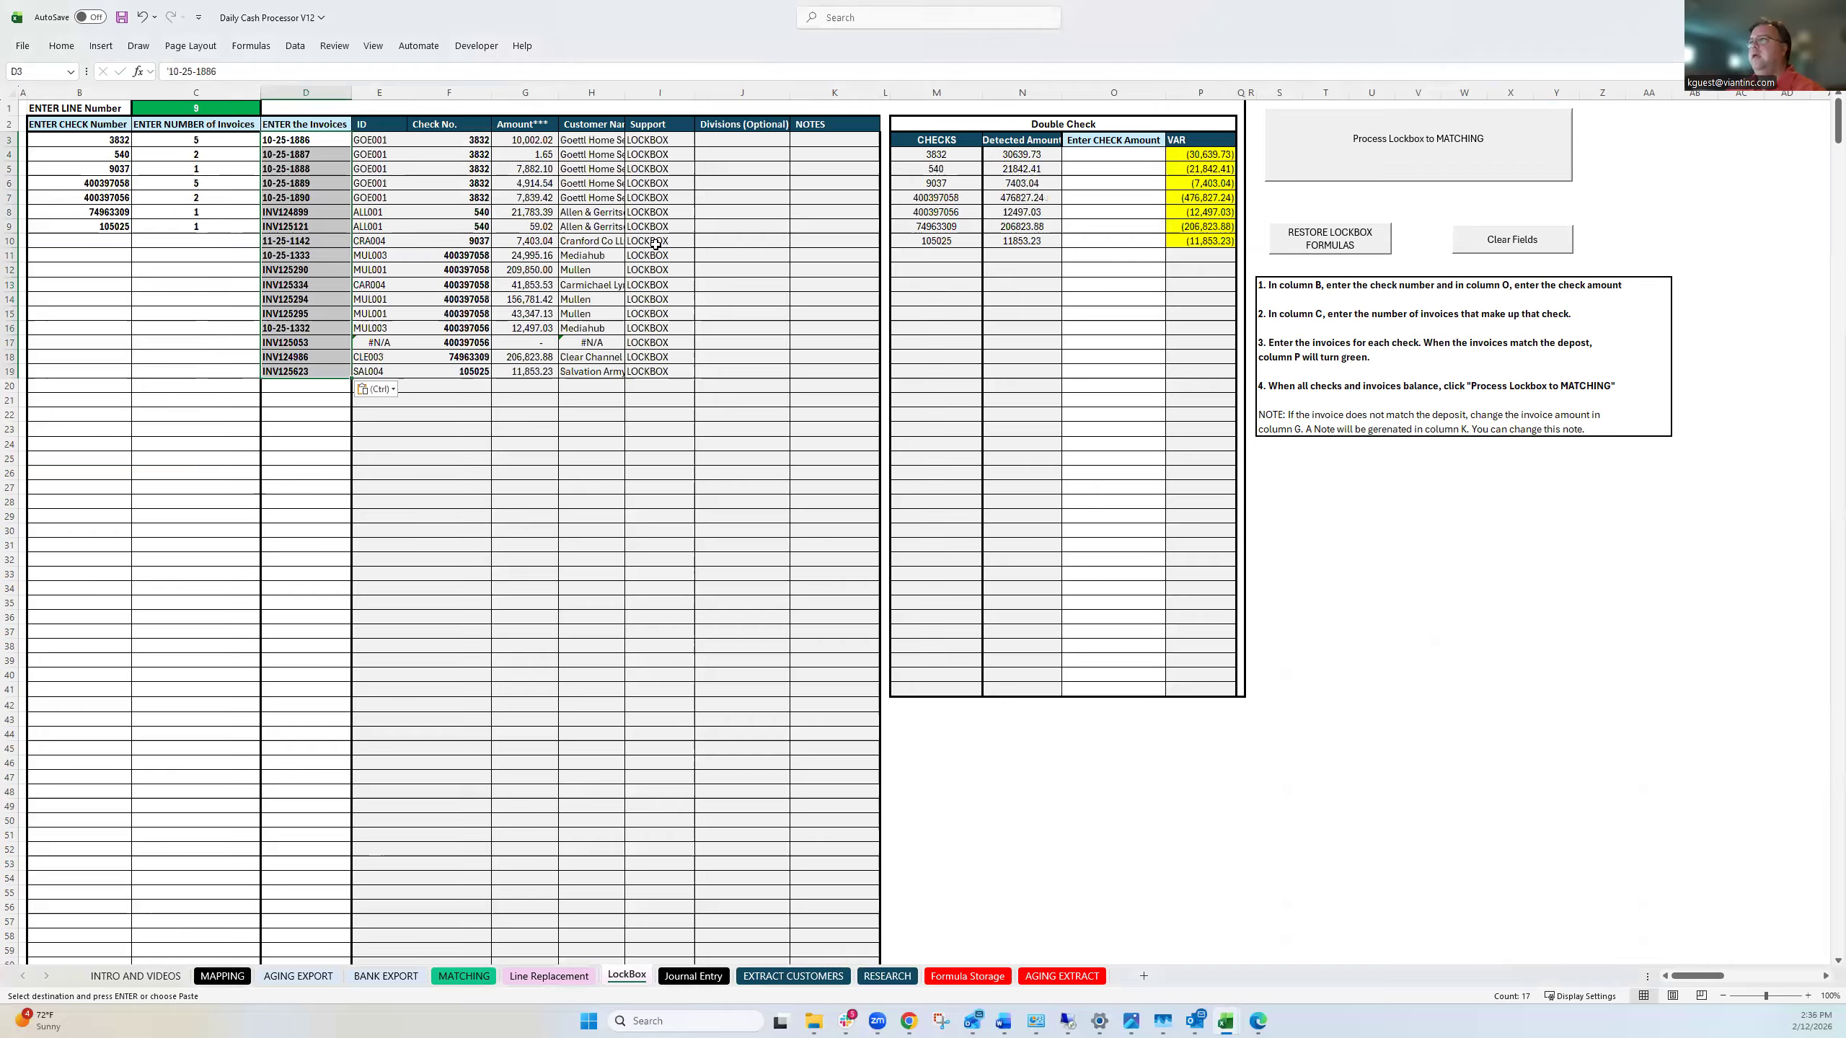
Paste the seven check amounts from 30,639.73 to 11,853.23 as values into the Double Check table, starting at O4, and select the fifth check's amount.
click(1107, 153)
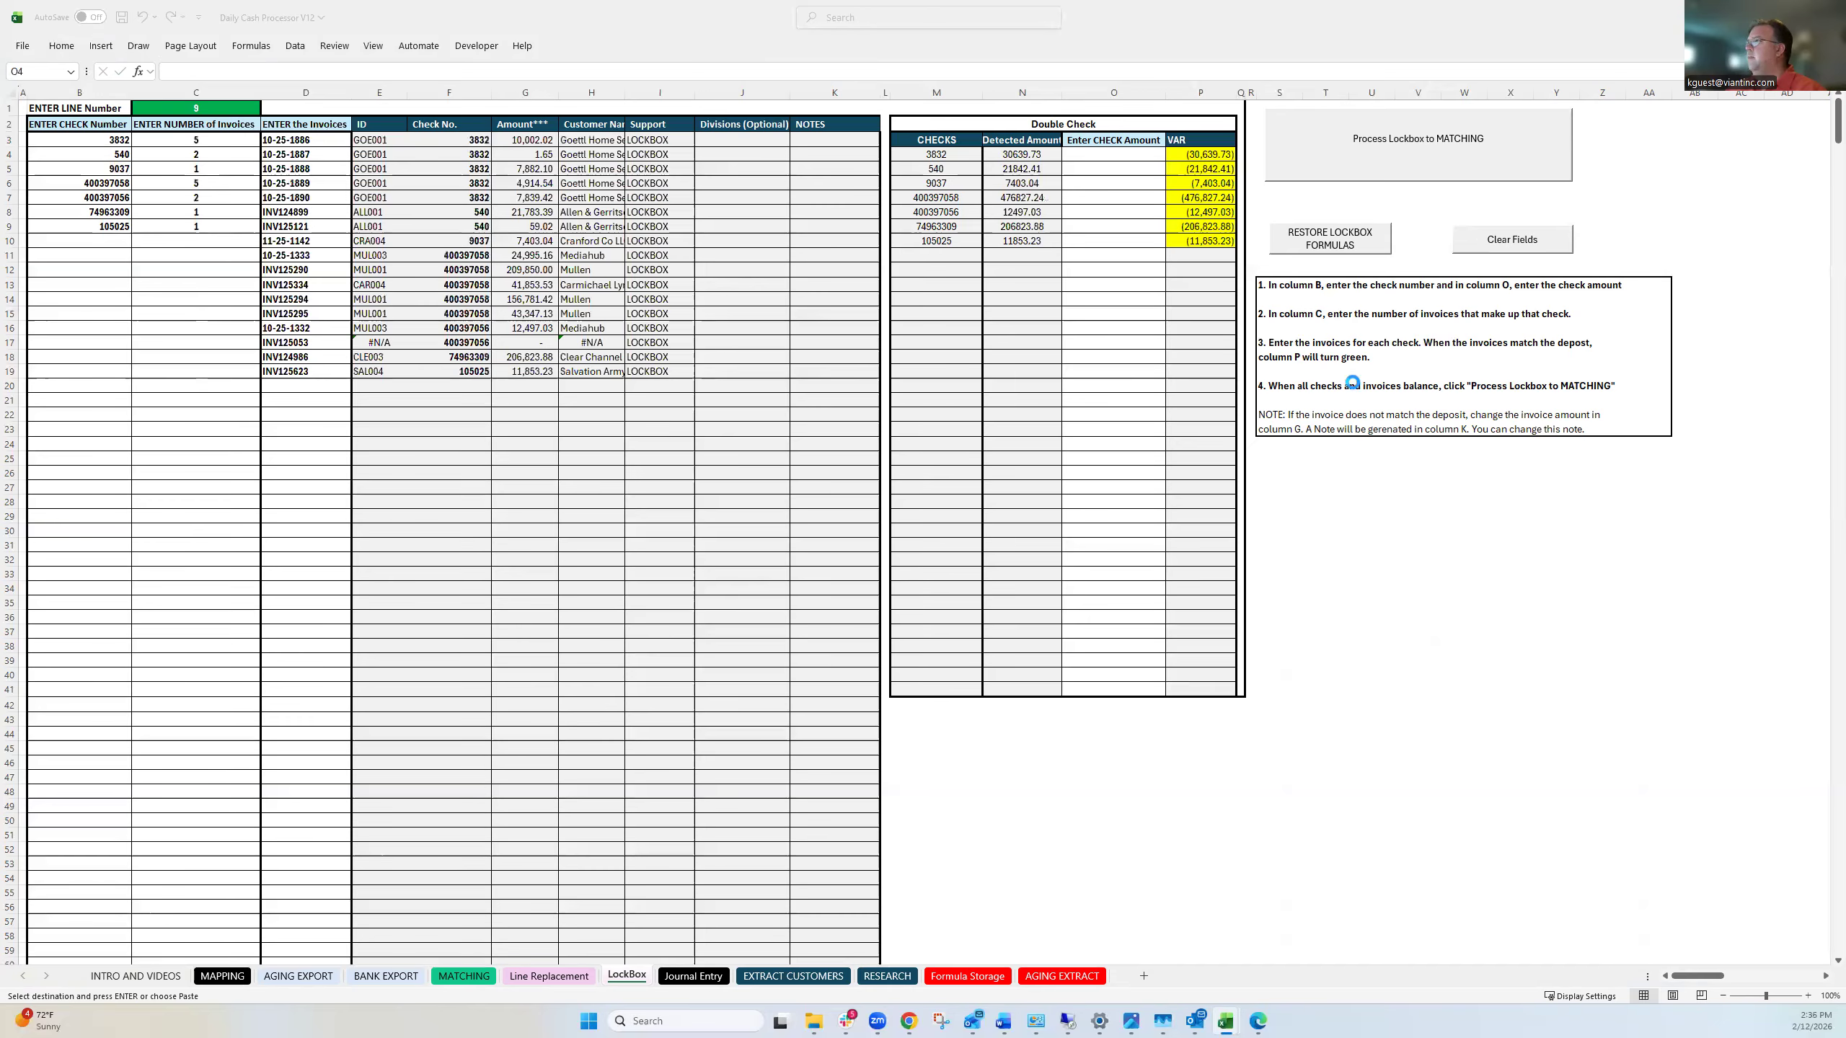
click(1112, 156)
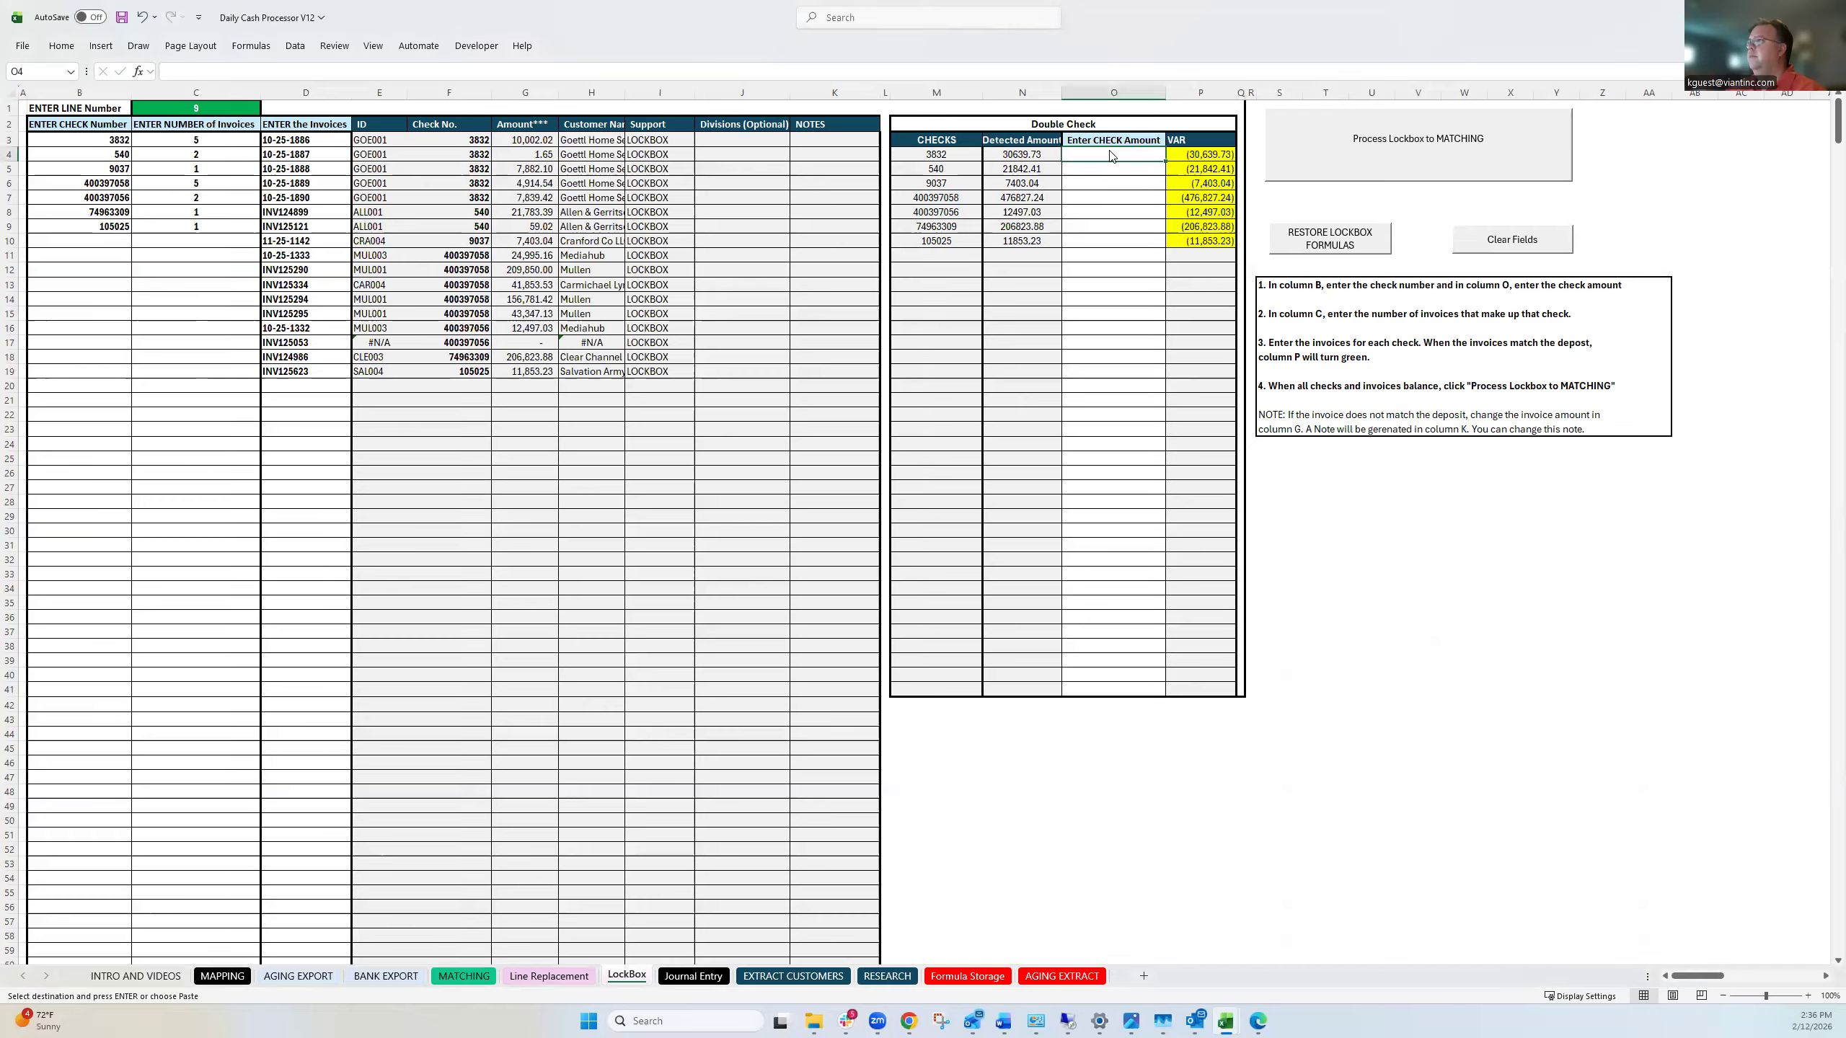
right_click(1111, 155)
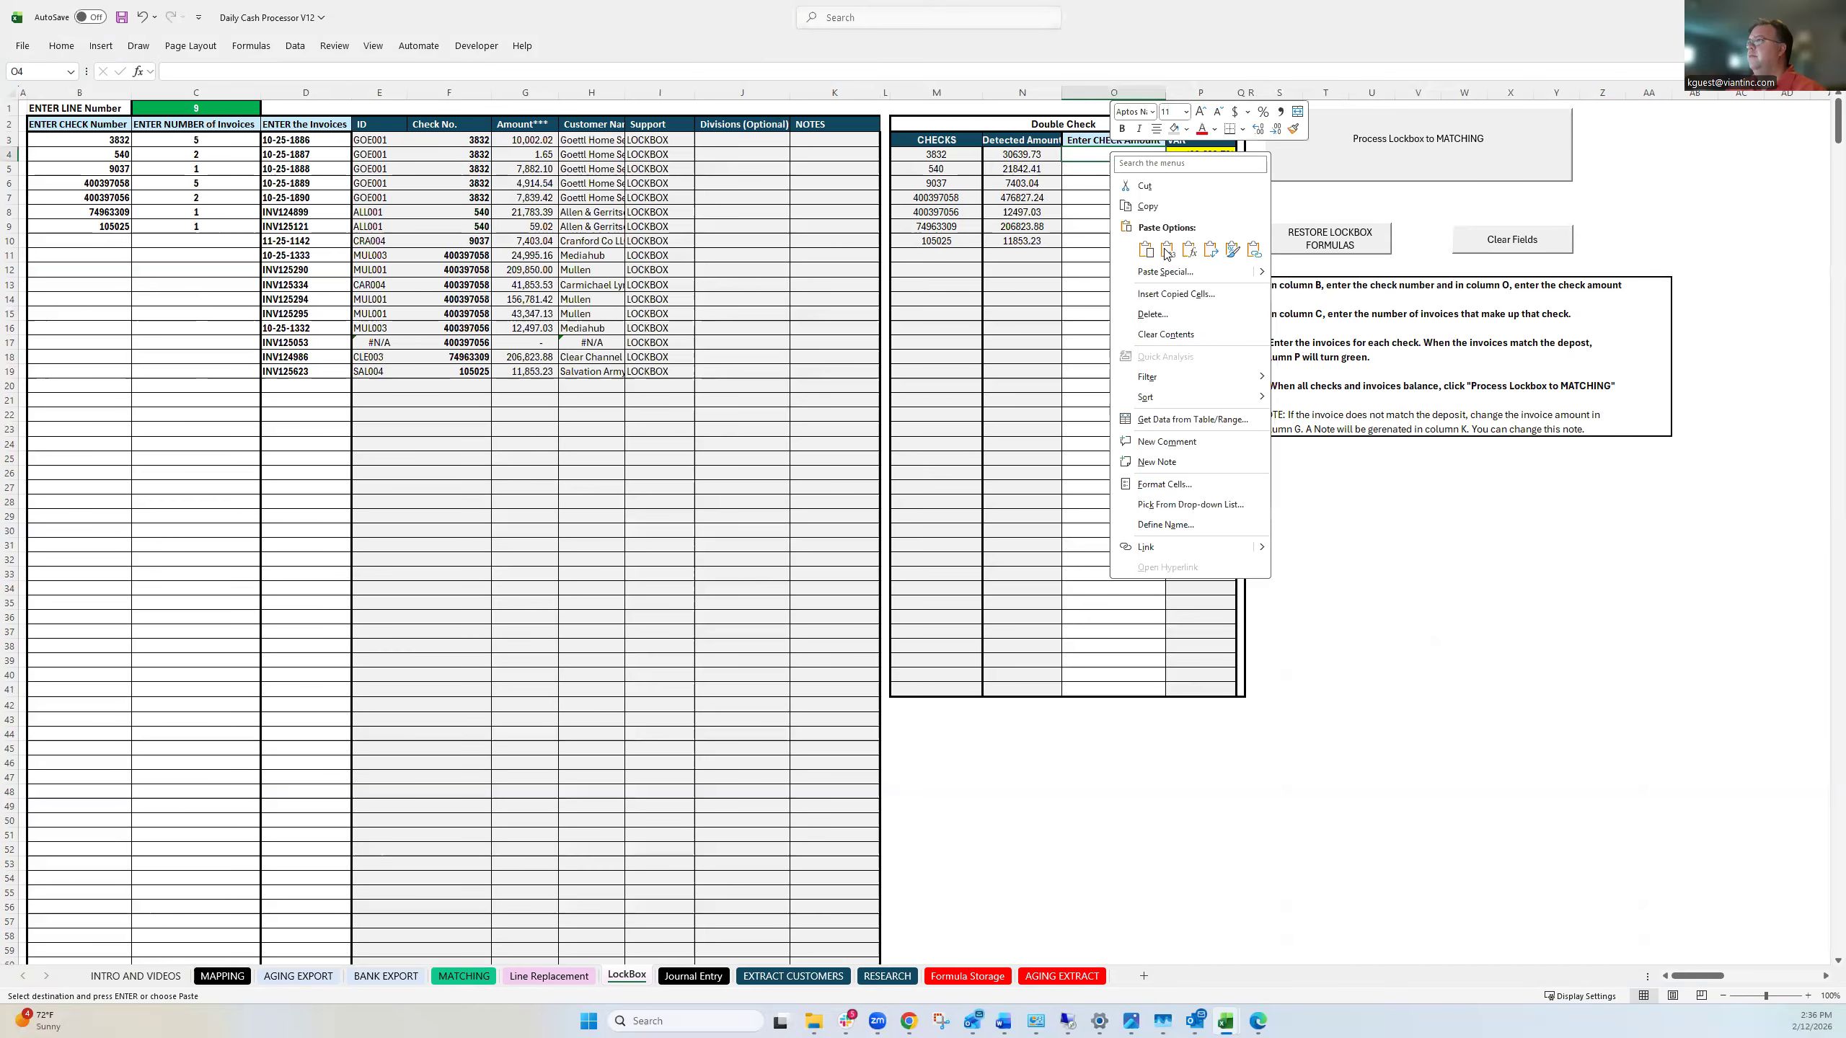
click(1163, 249)
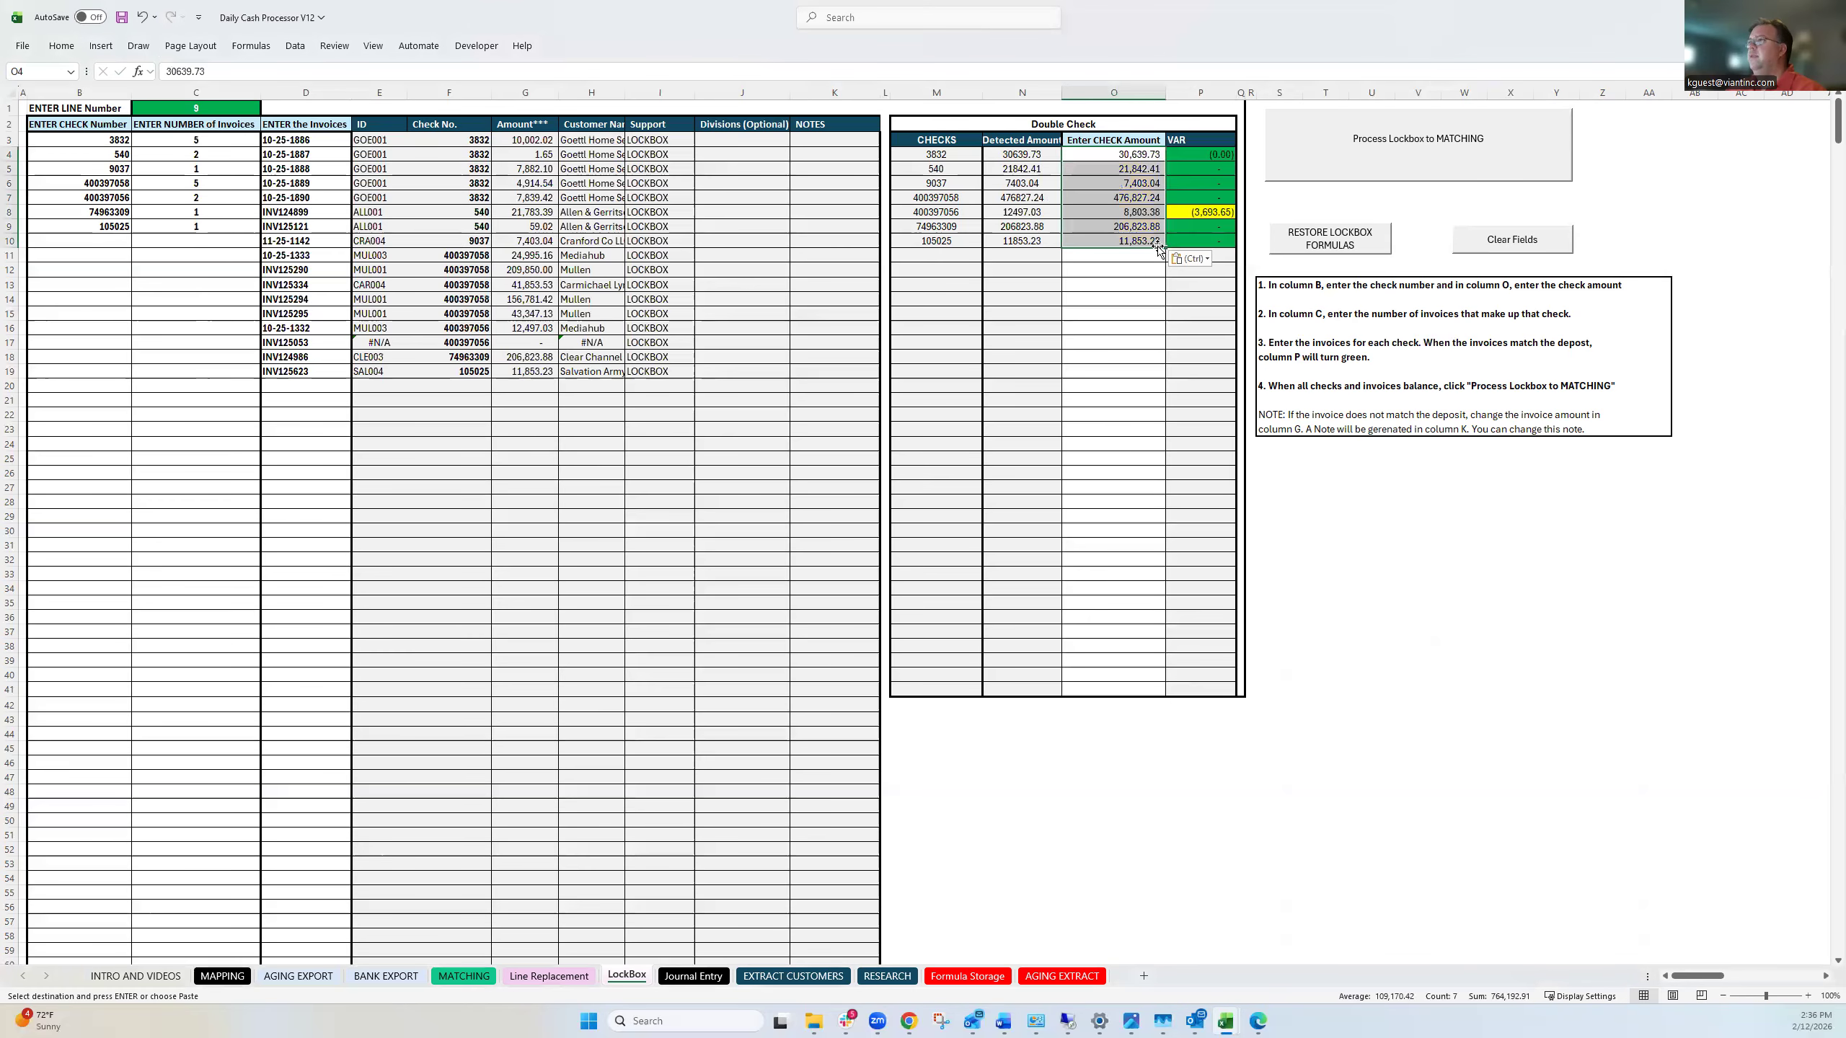
click(1123, 218)
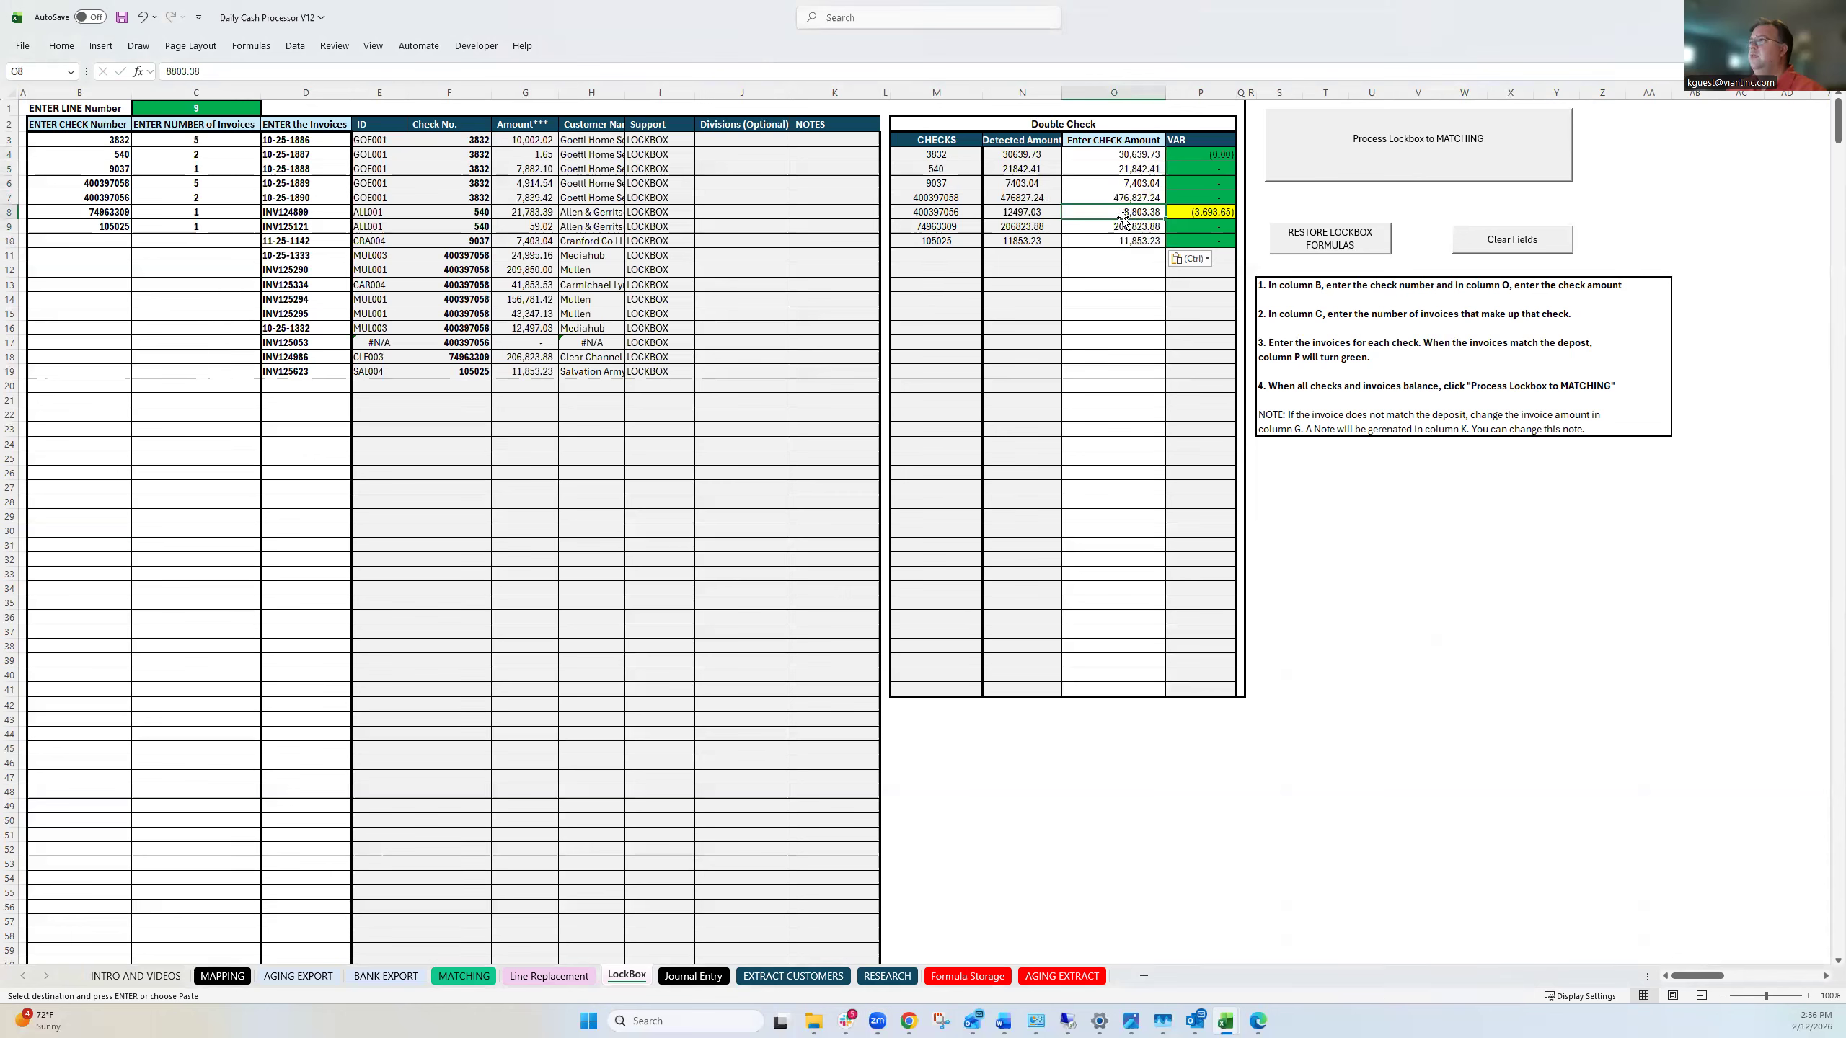
Set the amount of lockbox invoice INV125053 to -3696.65 and accept the amount change.
click(1190, 218)
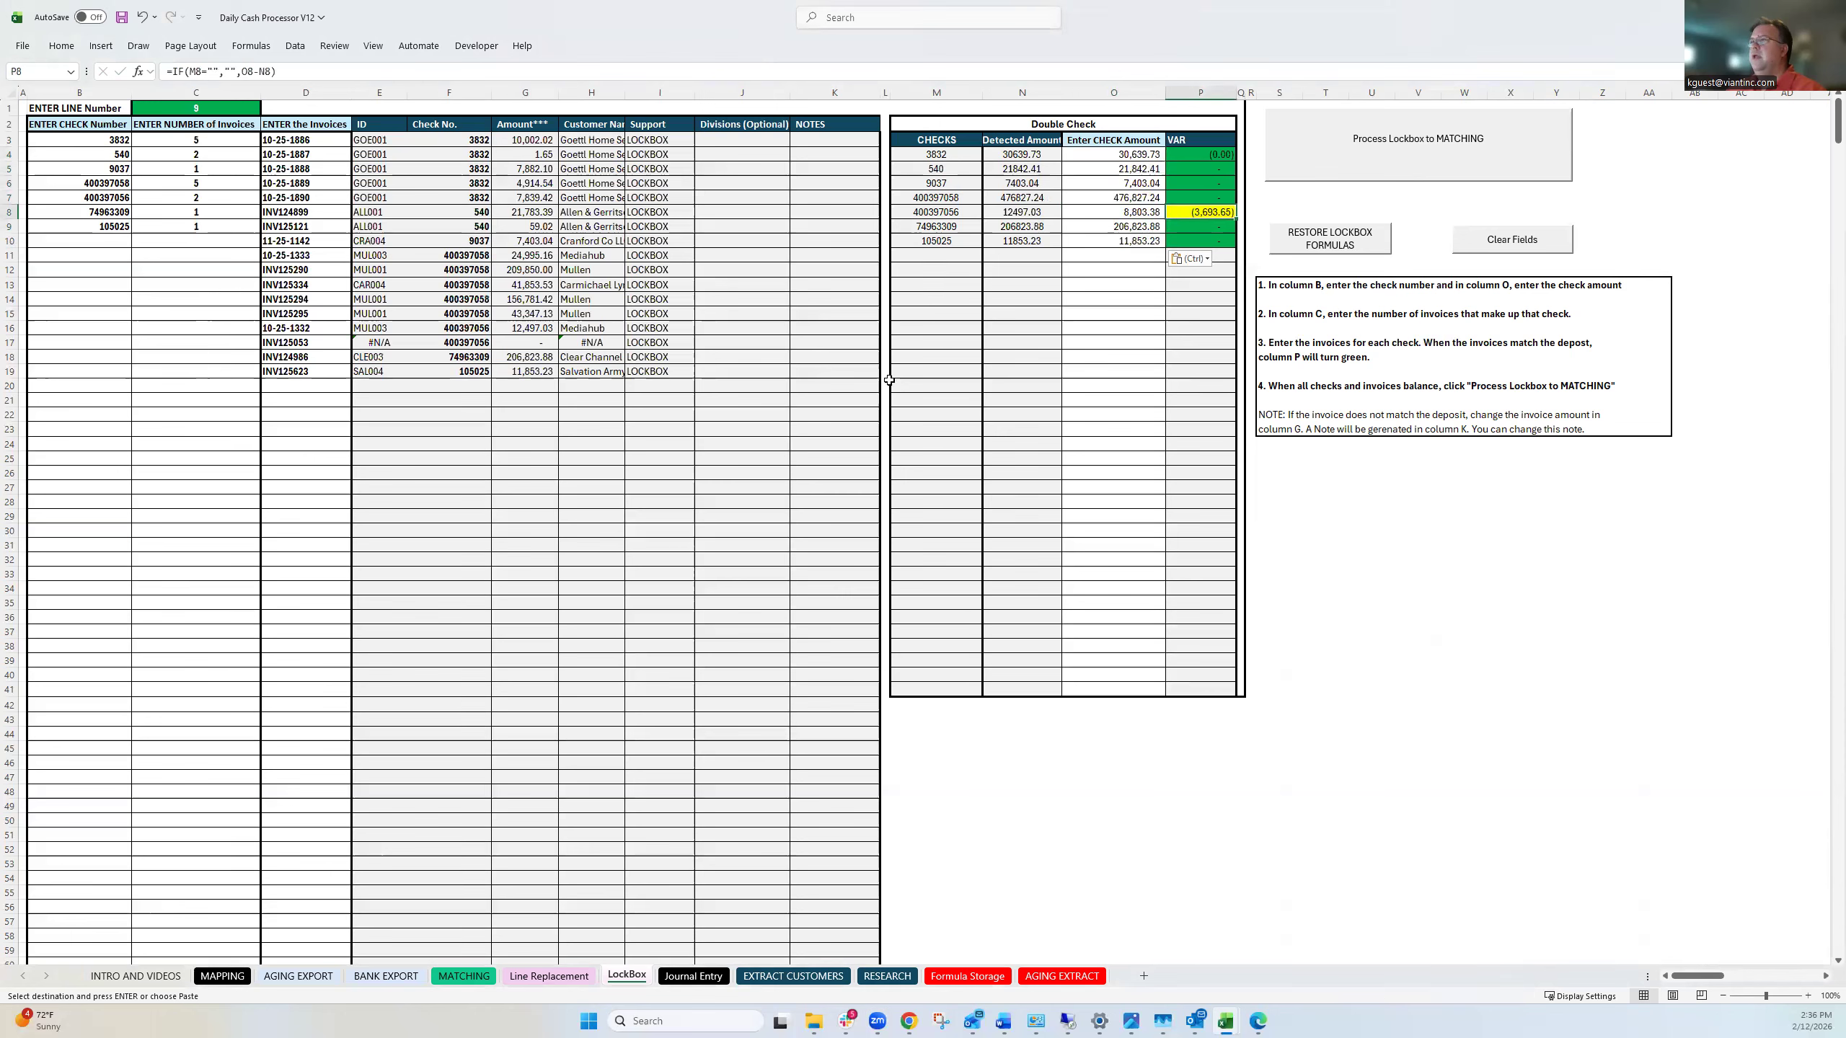
click(306, 344)
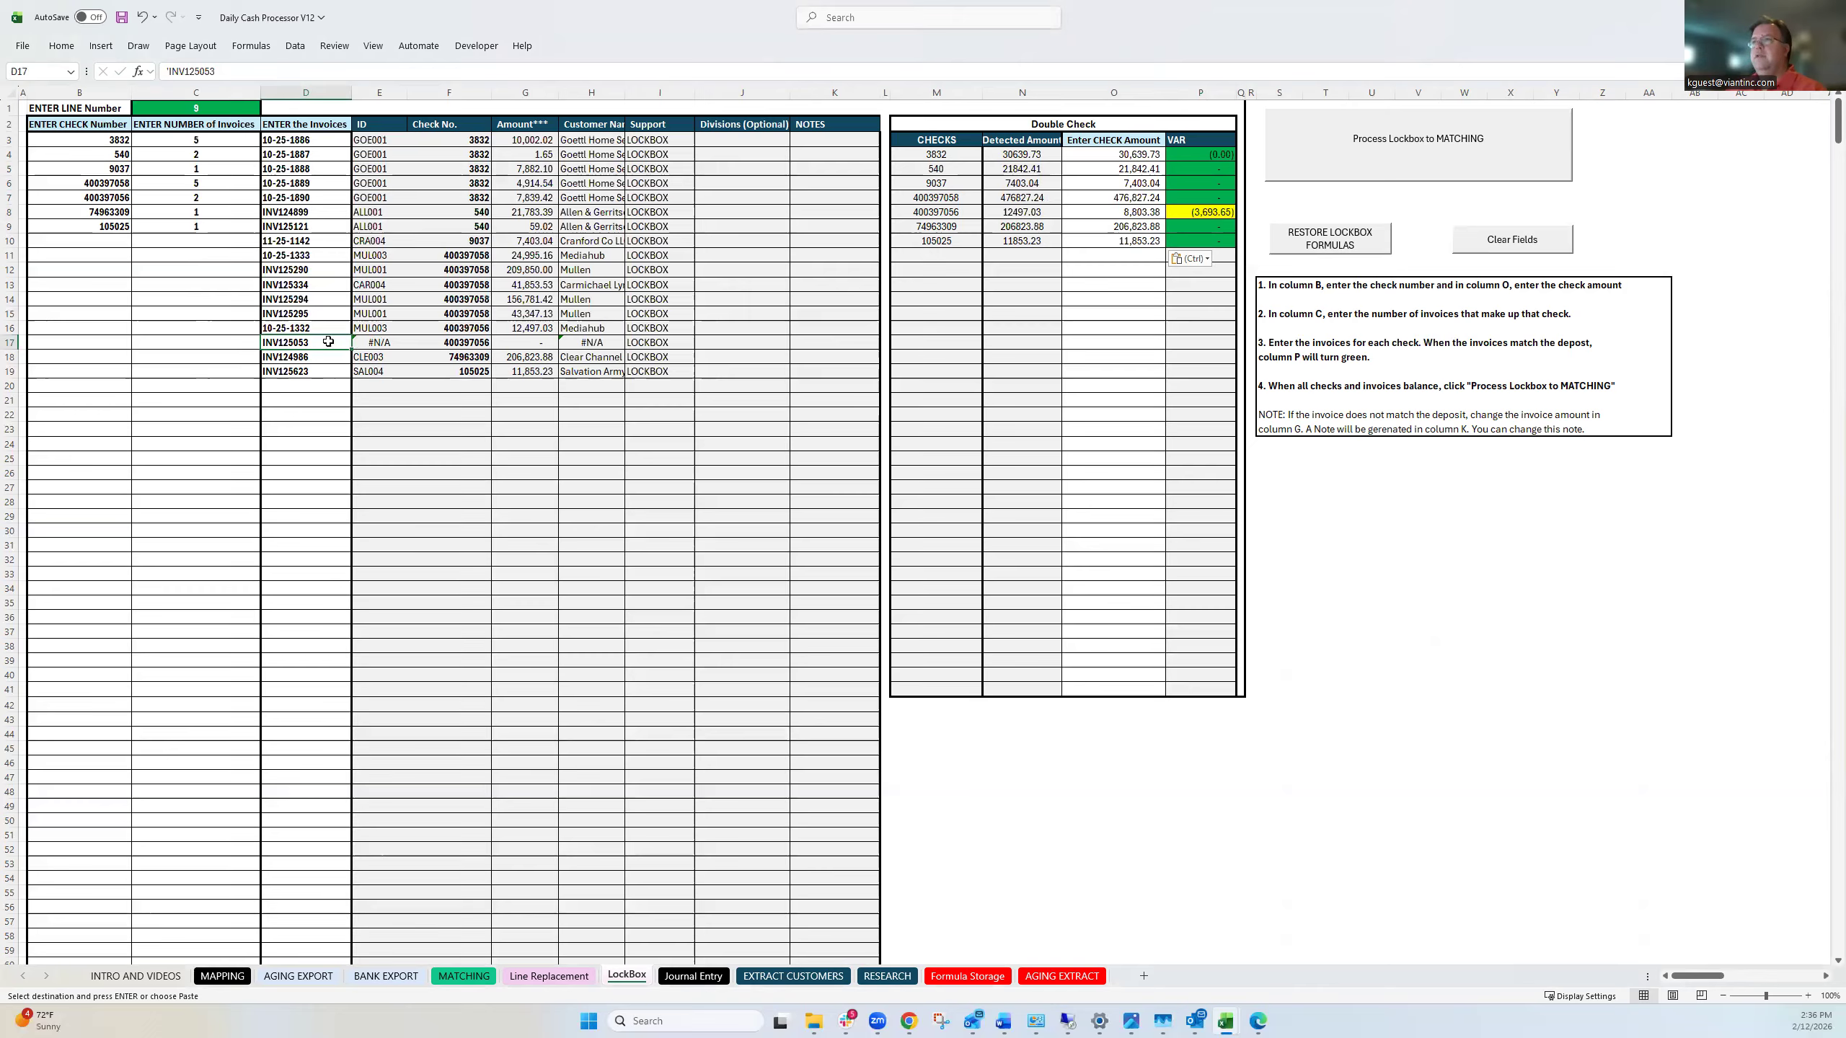
click(517, 340)
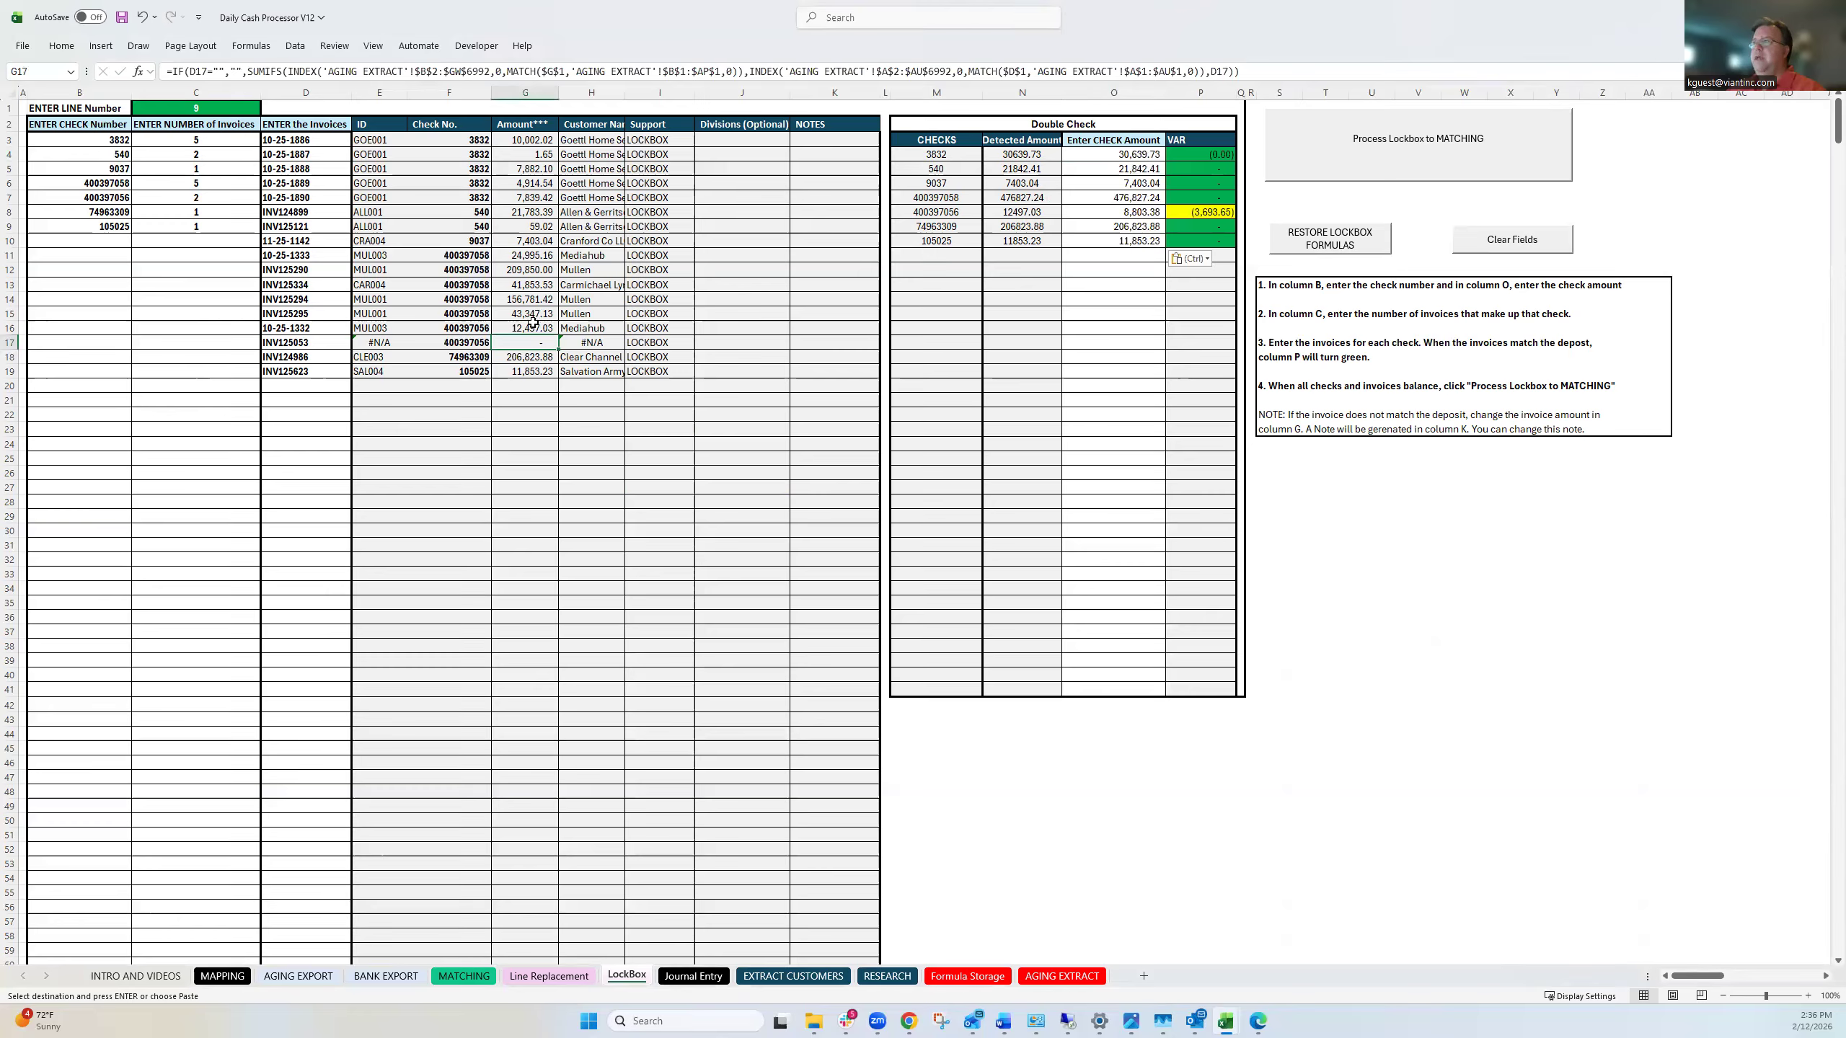
text(-3696.65)
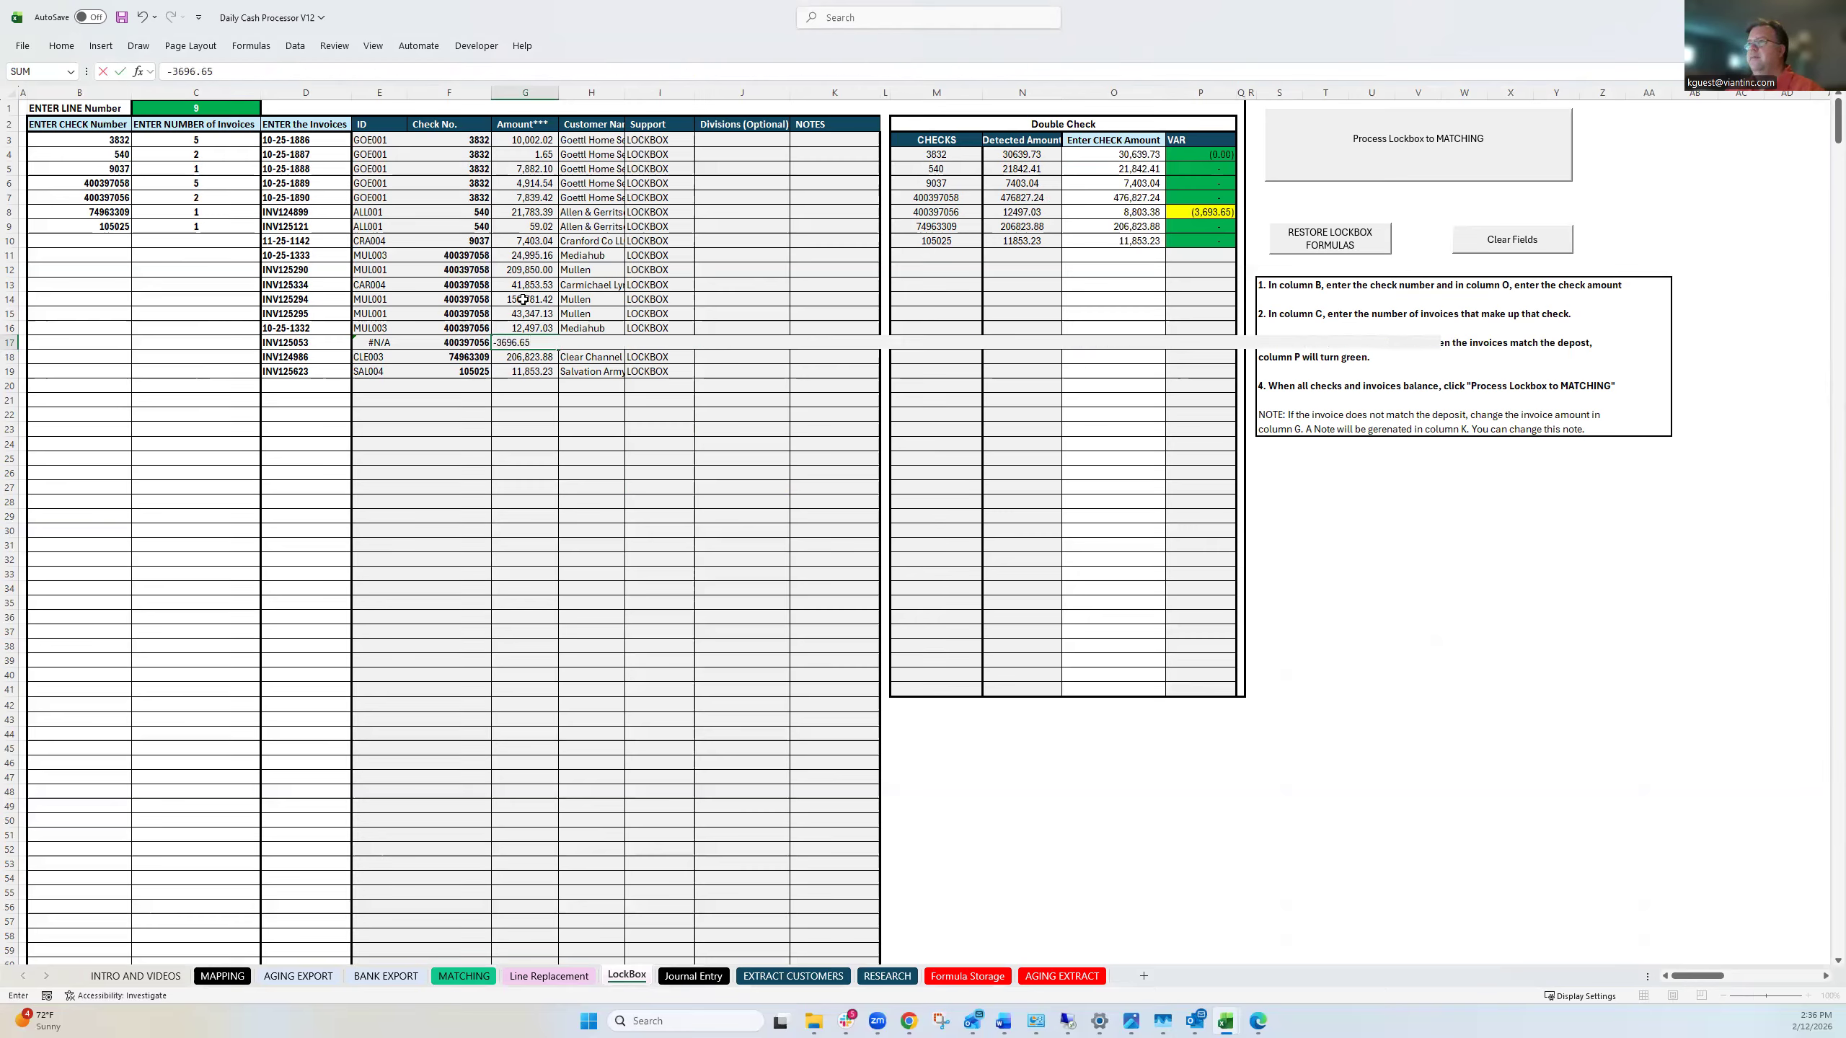
key(Return)
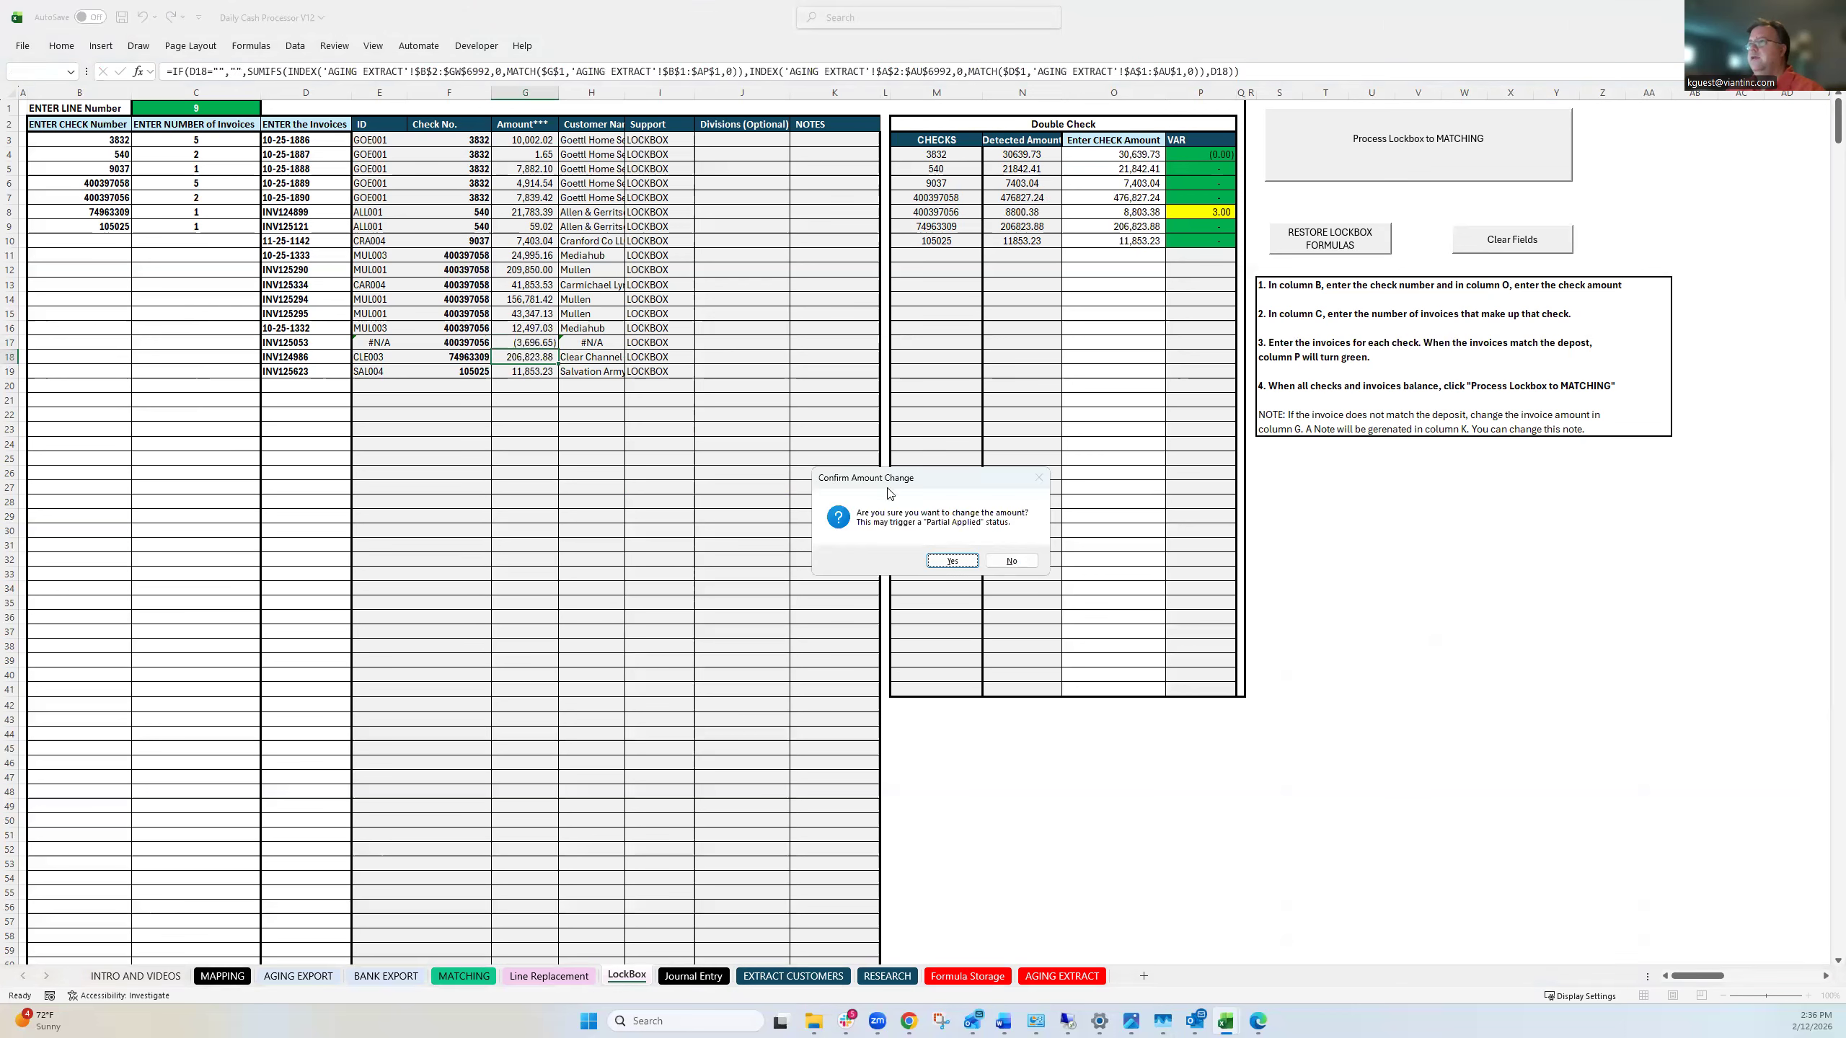
click(952, 558)
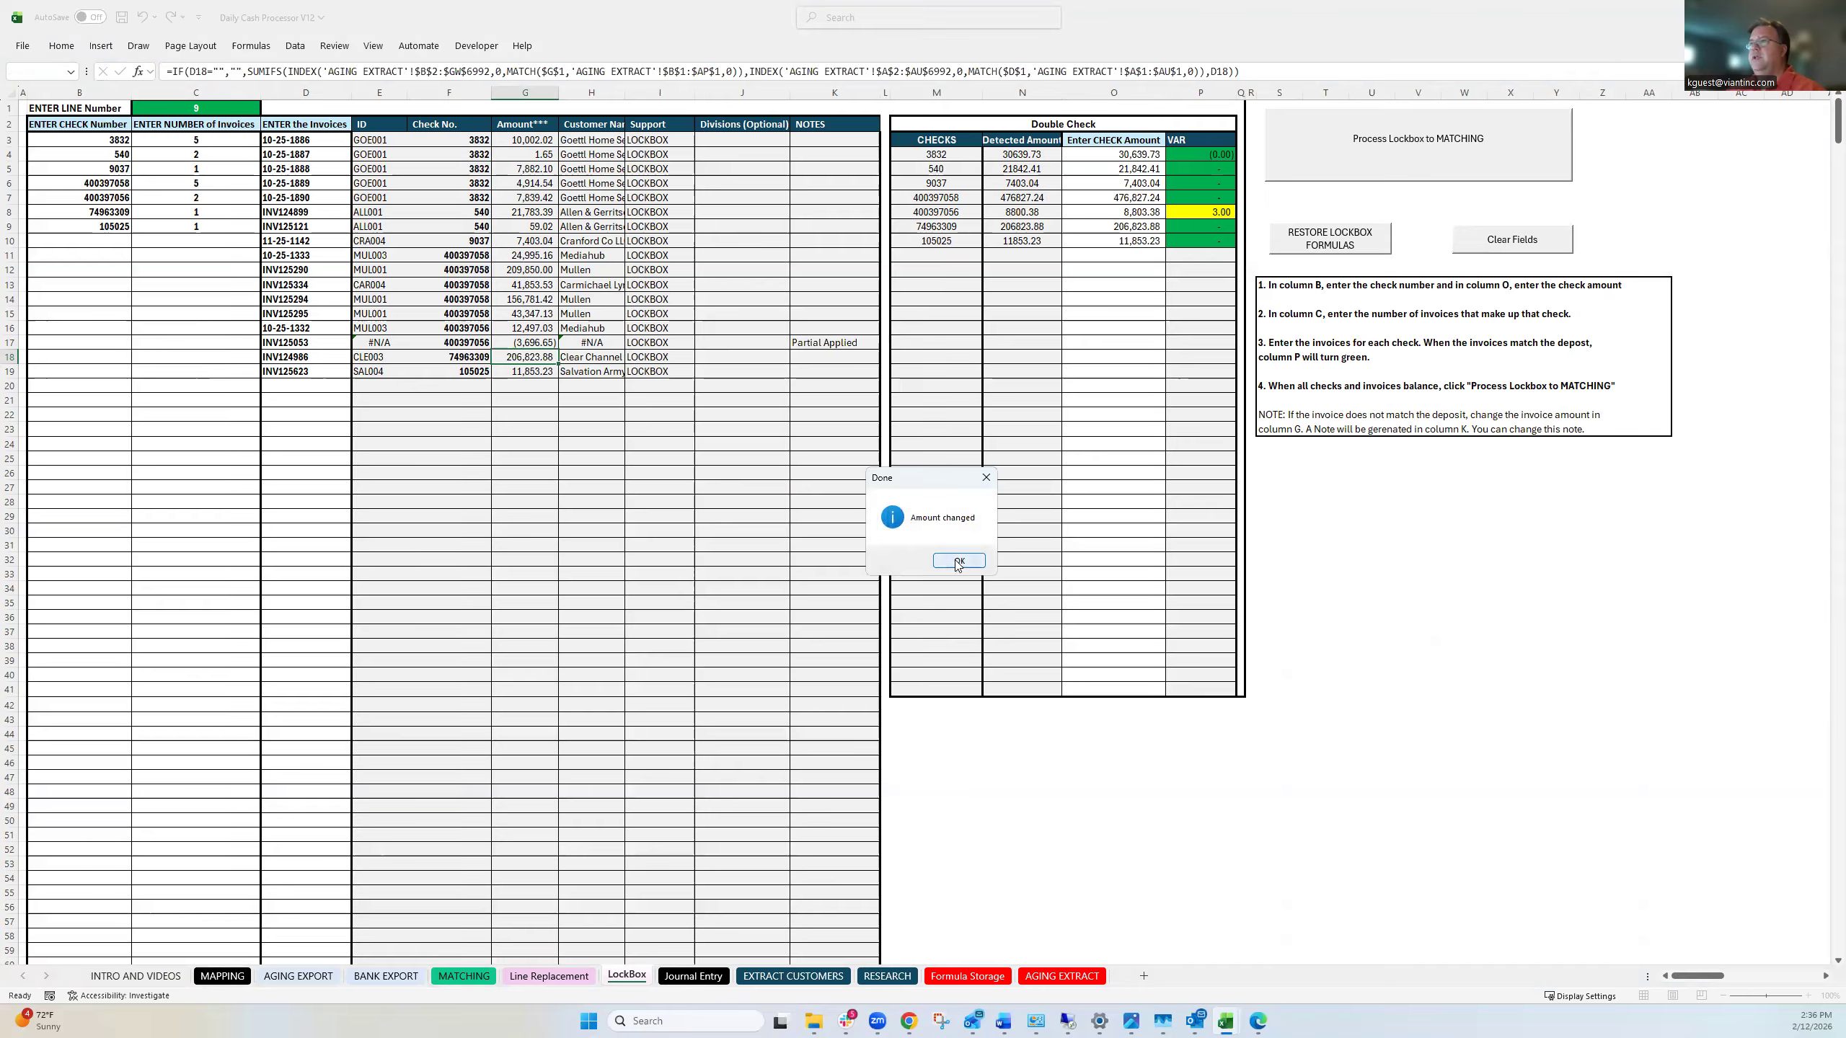
click(958, 561)
Replace the note on the INV125053 row with "Esc.".
click(819, 342)
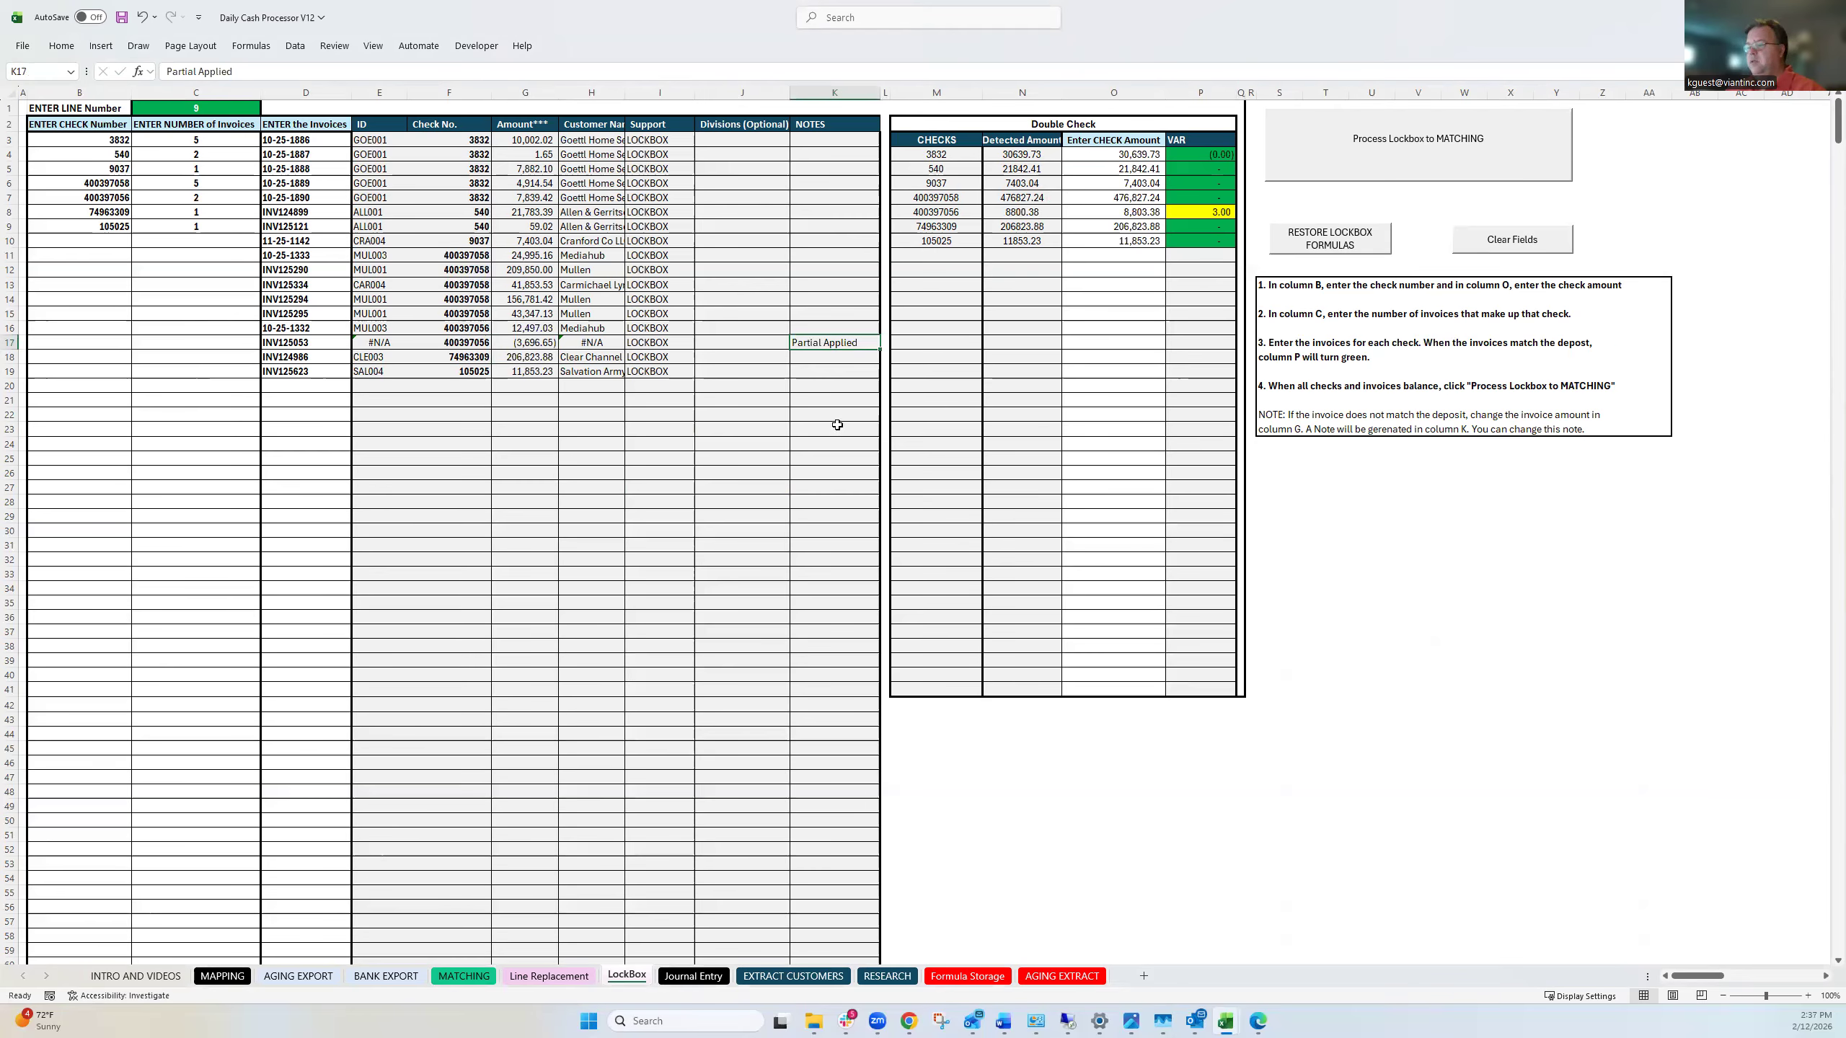
text(E)
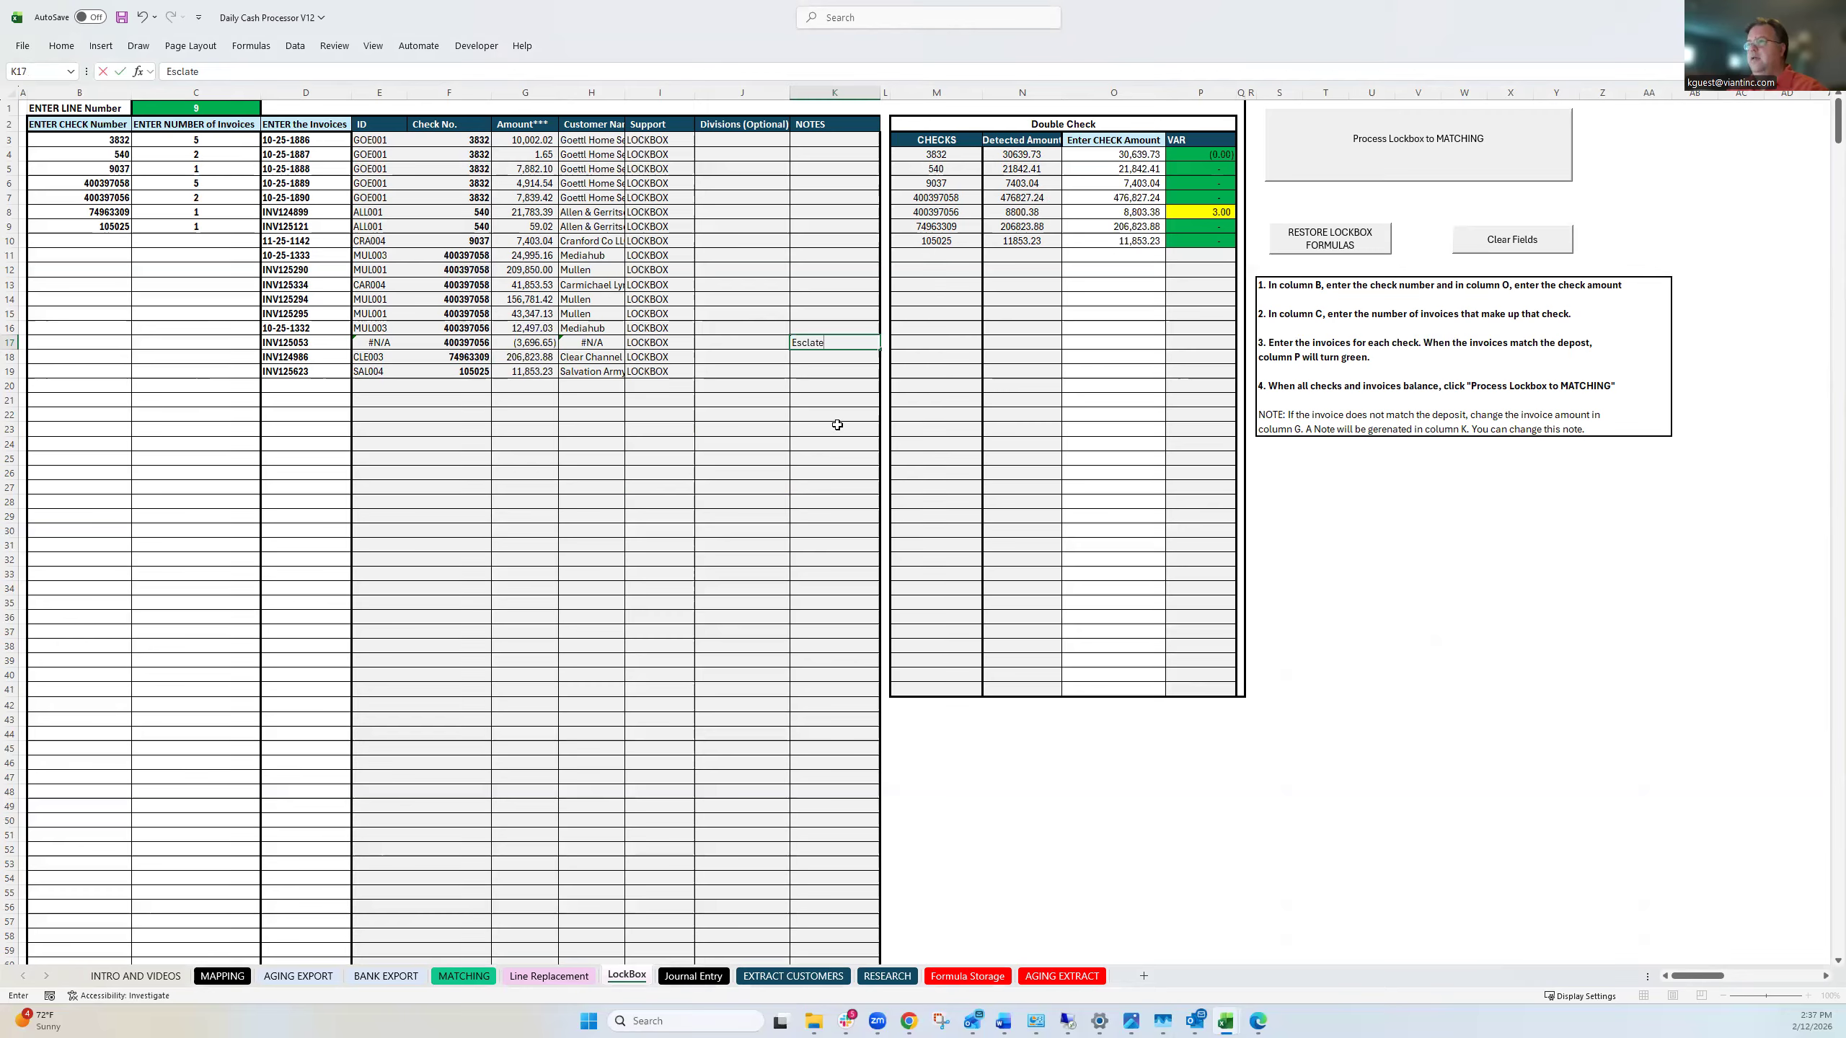
text(sclate)
key(BackSpace)
key(BackSpace)
key(BackSpace)
key(BackSpace)
text(.)
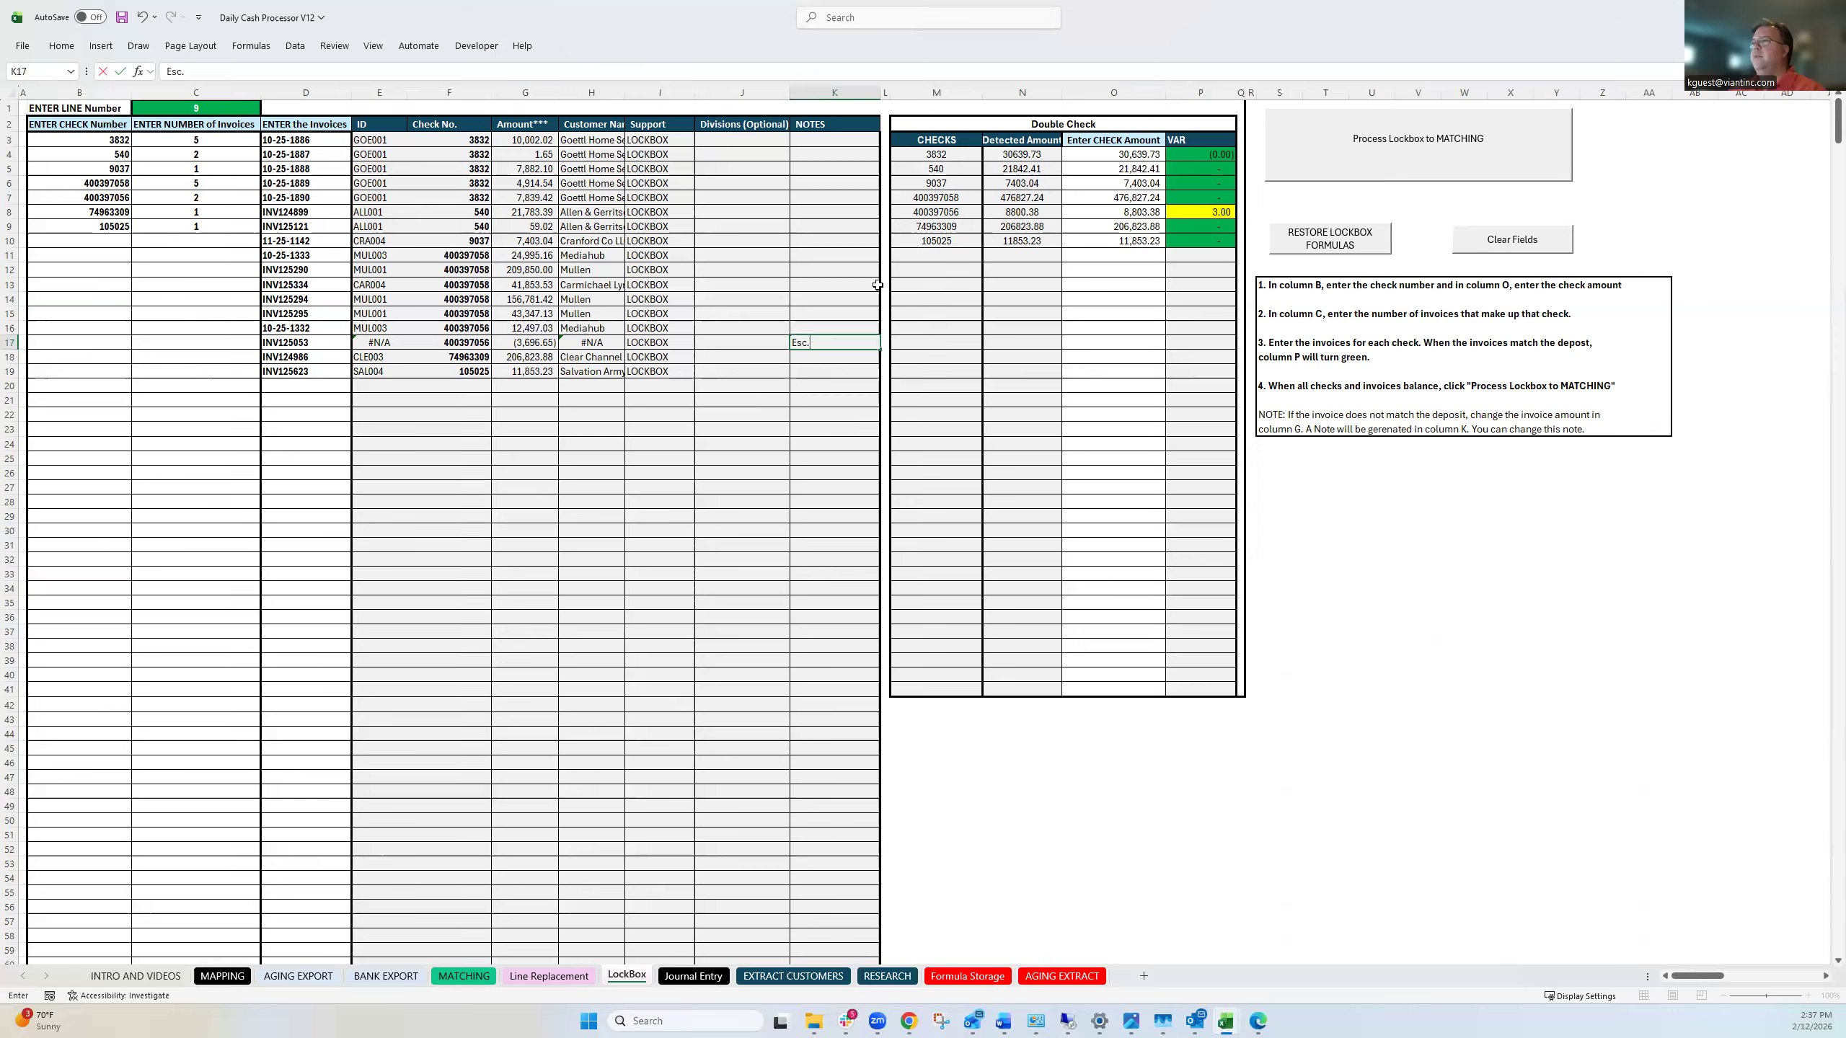
Clear invoice INV125053's amount, paste its check's -3693.65 variance there as a value, and accept the amount change.
click(534, 343)
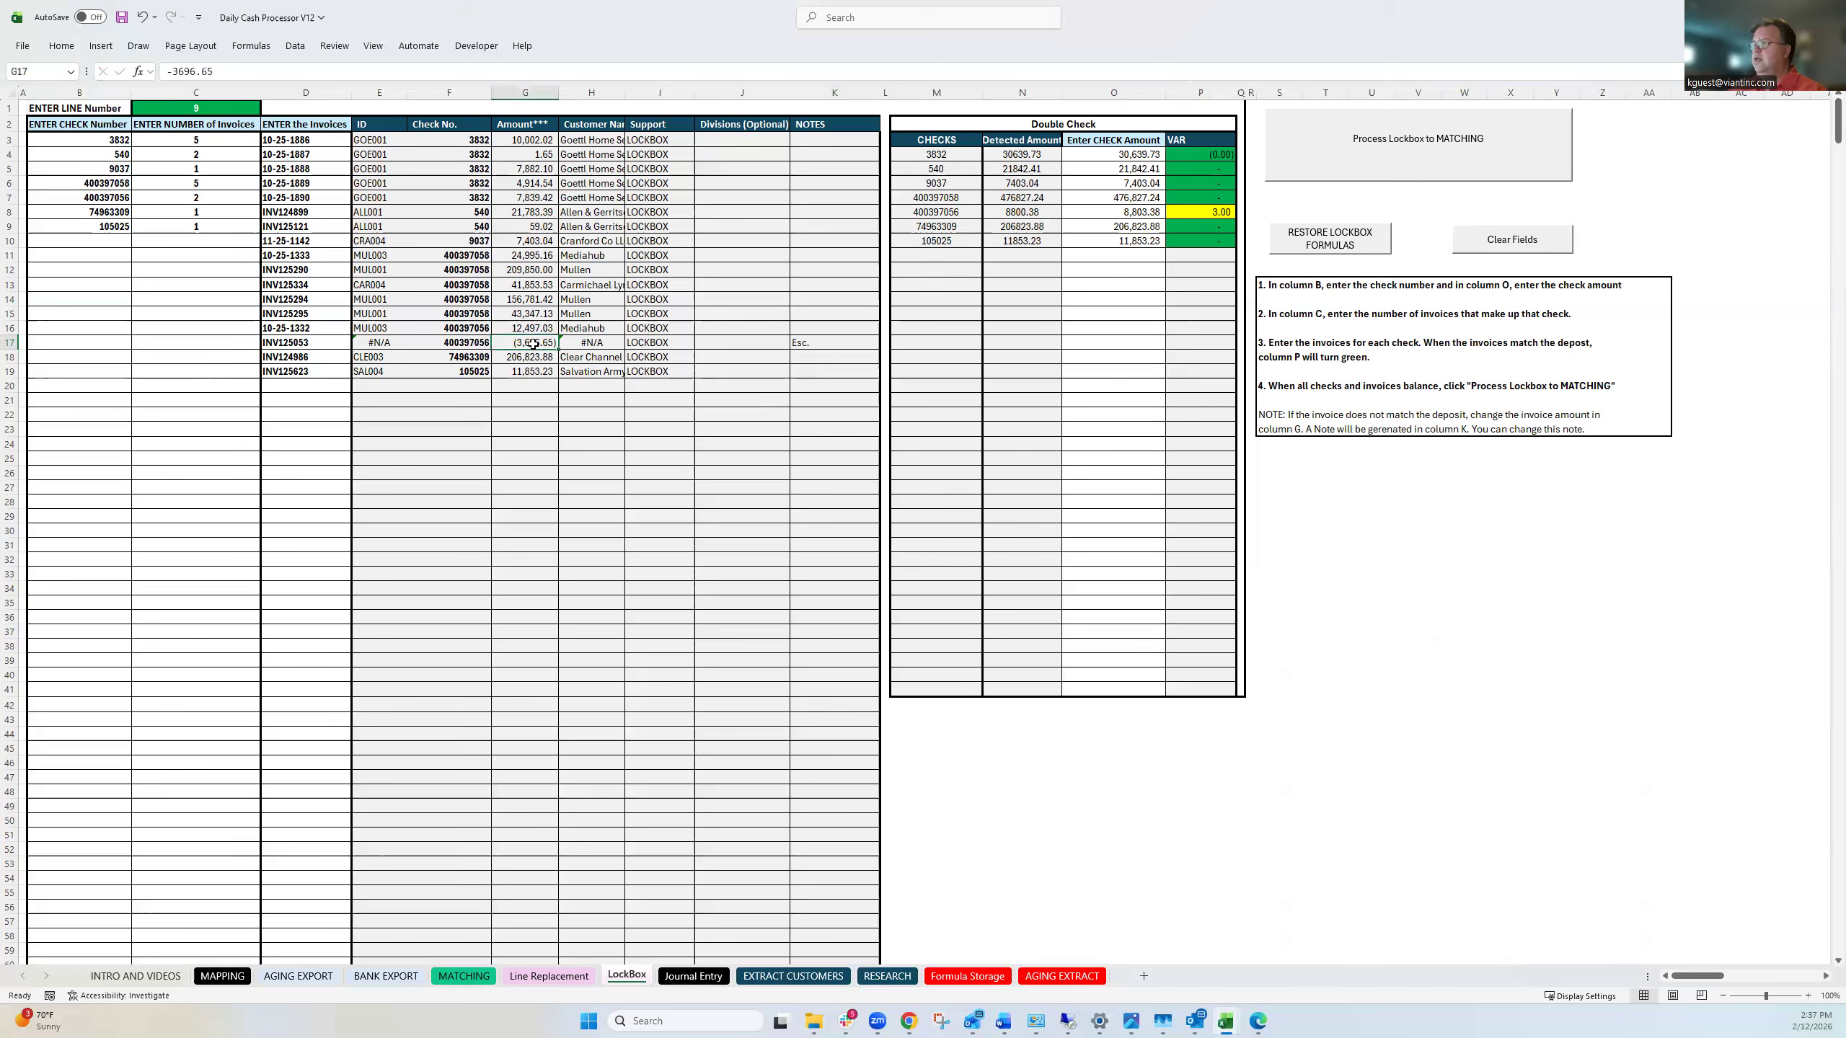
key(Delete)
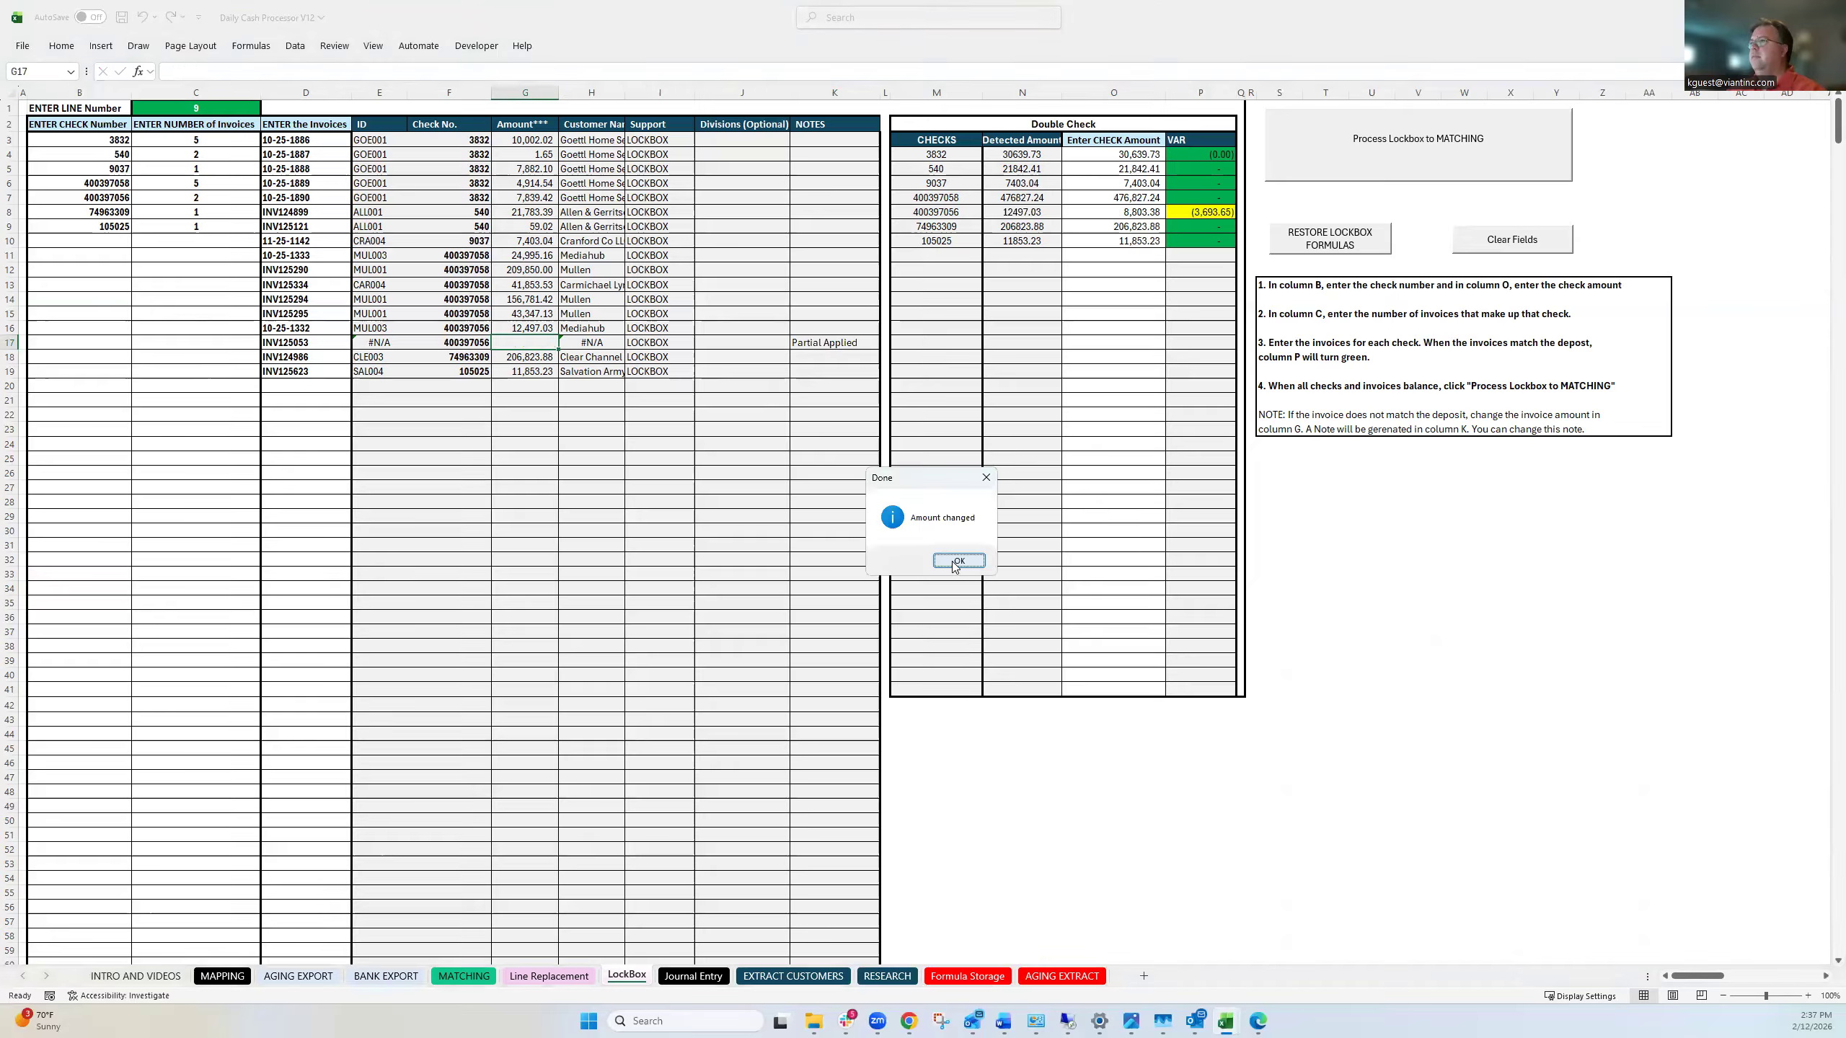
key(Return)
right_click(1201, 212)
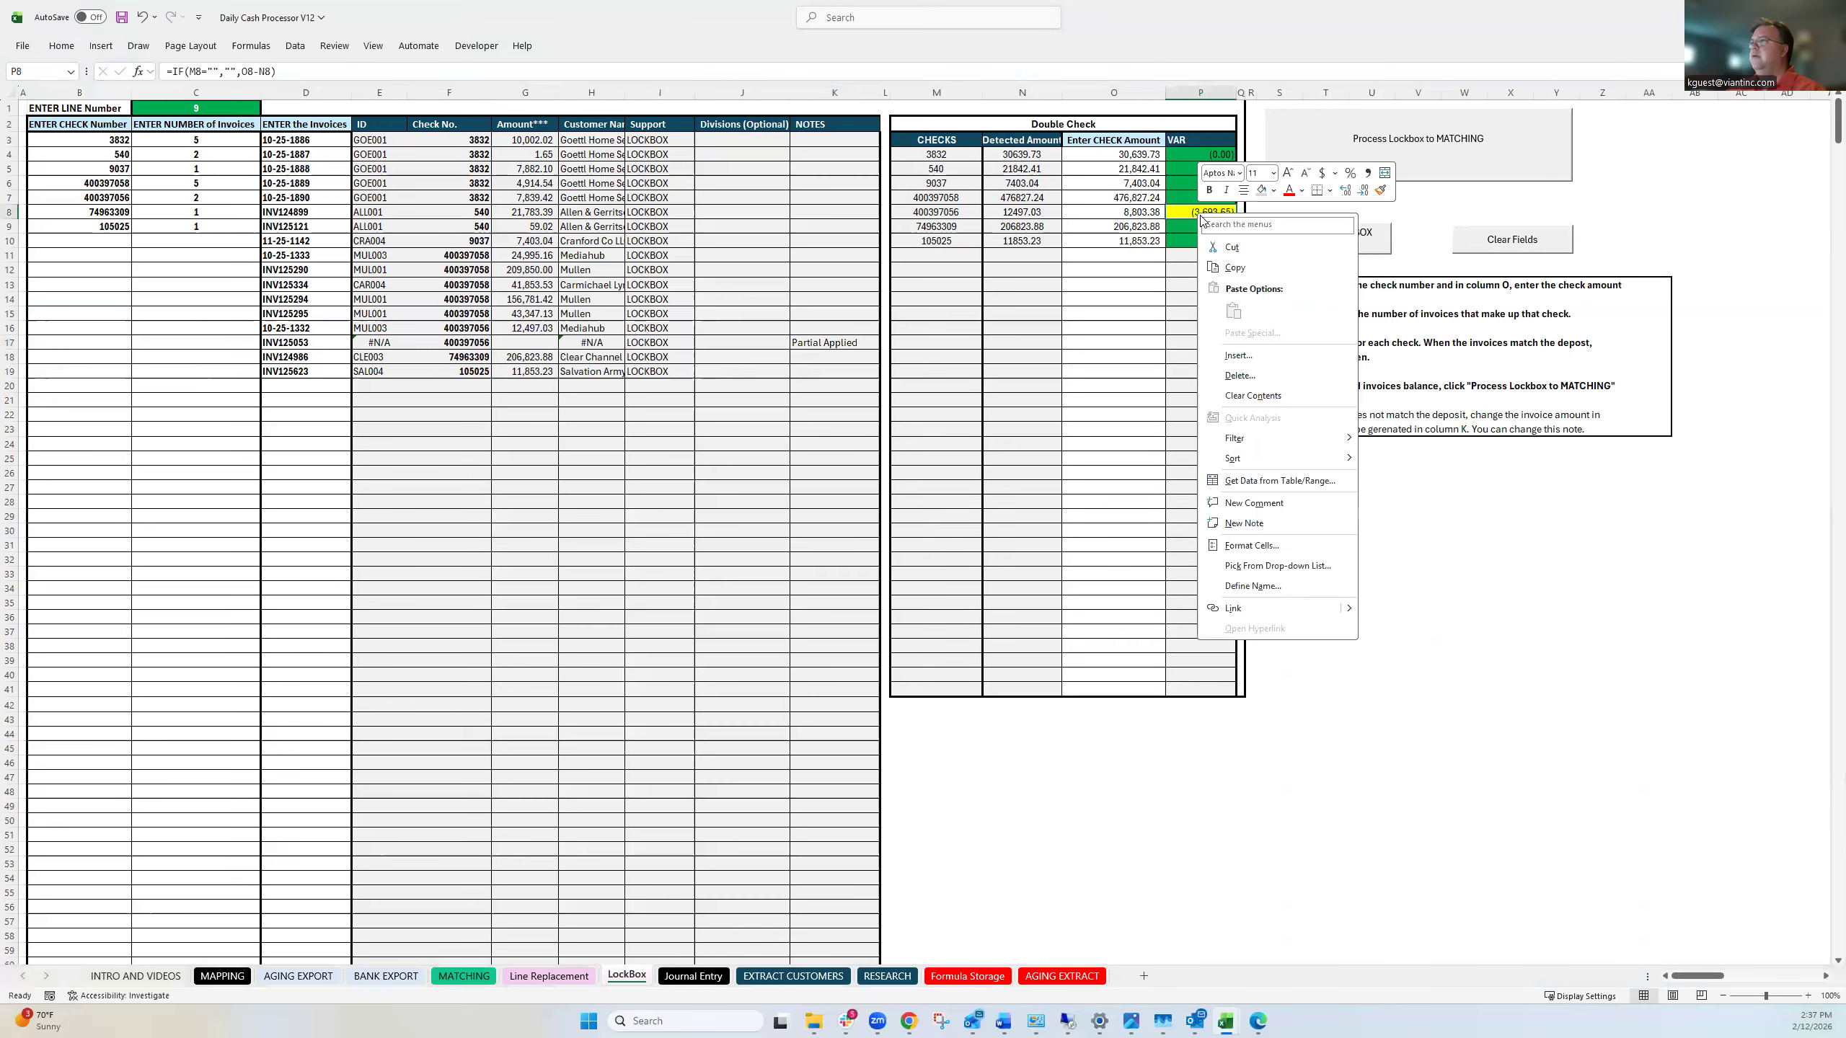
click(1234, 267)
click(1202, 269)
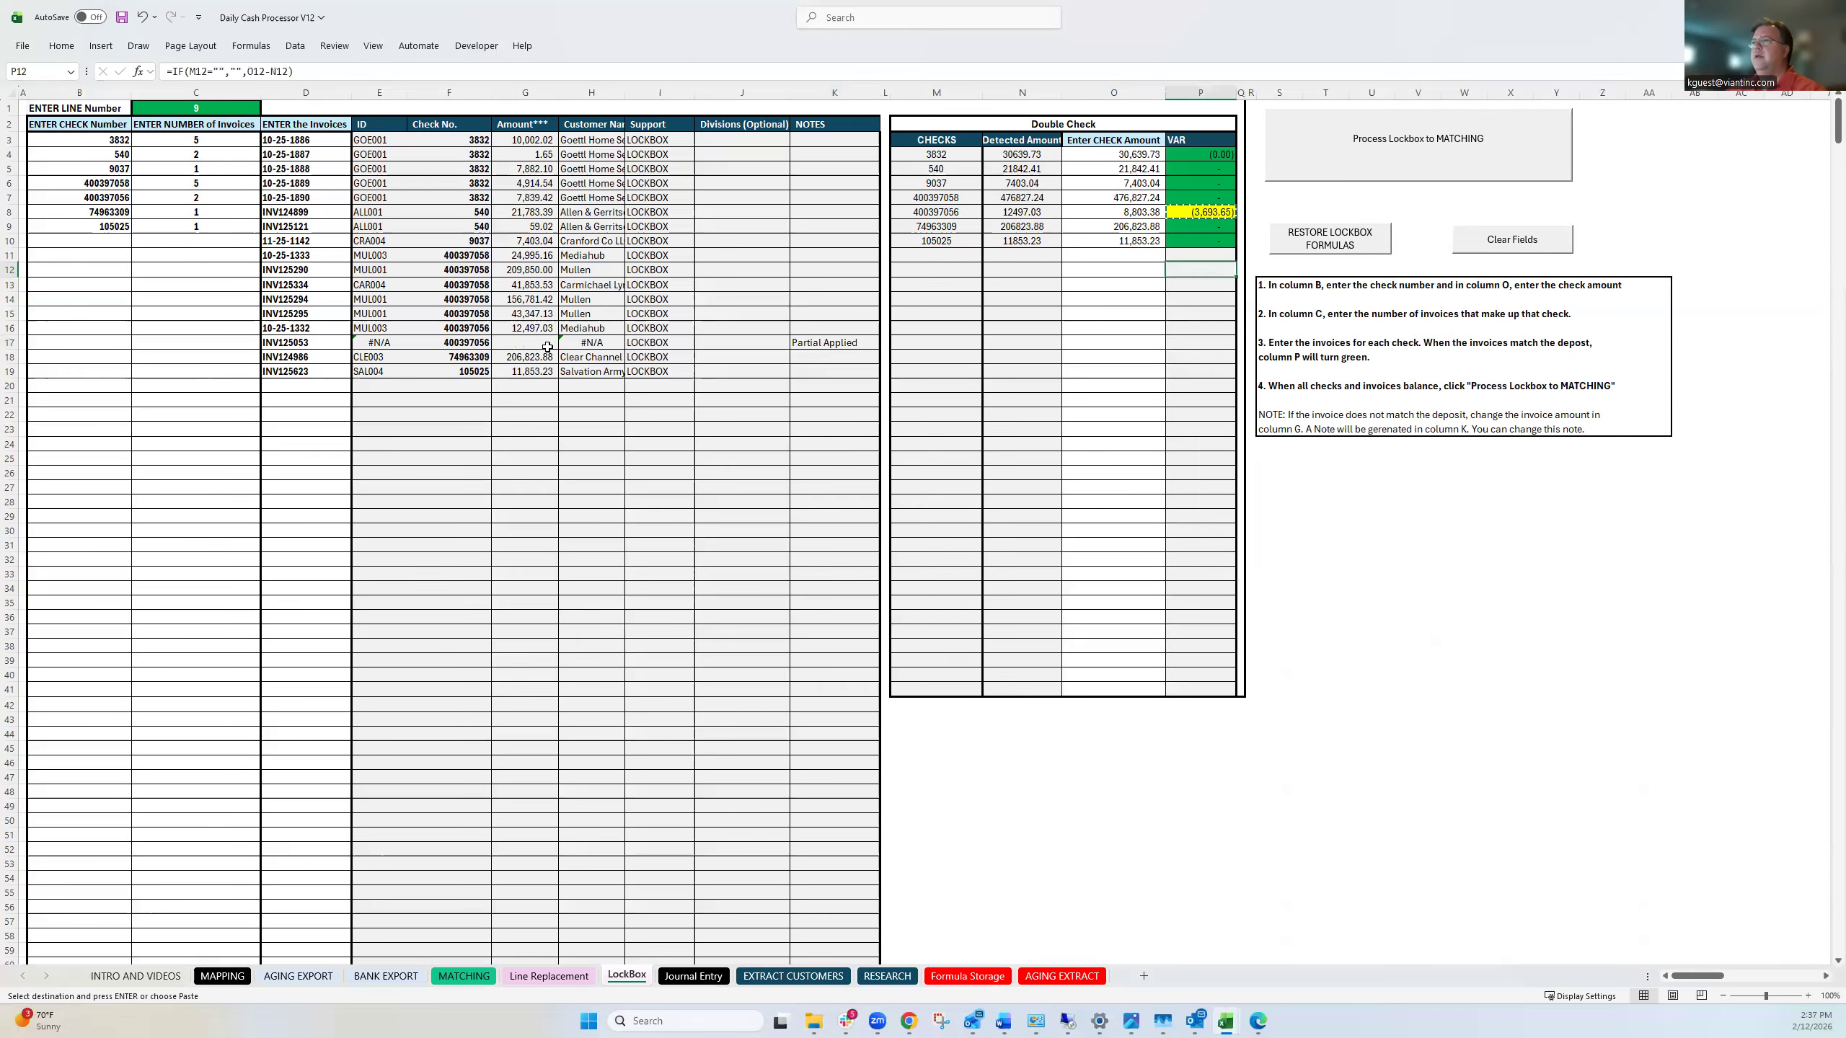
right_click(537, 344)
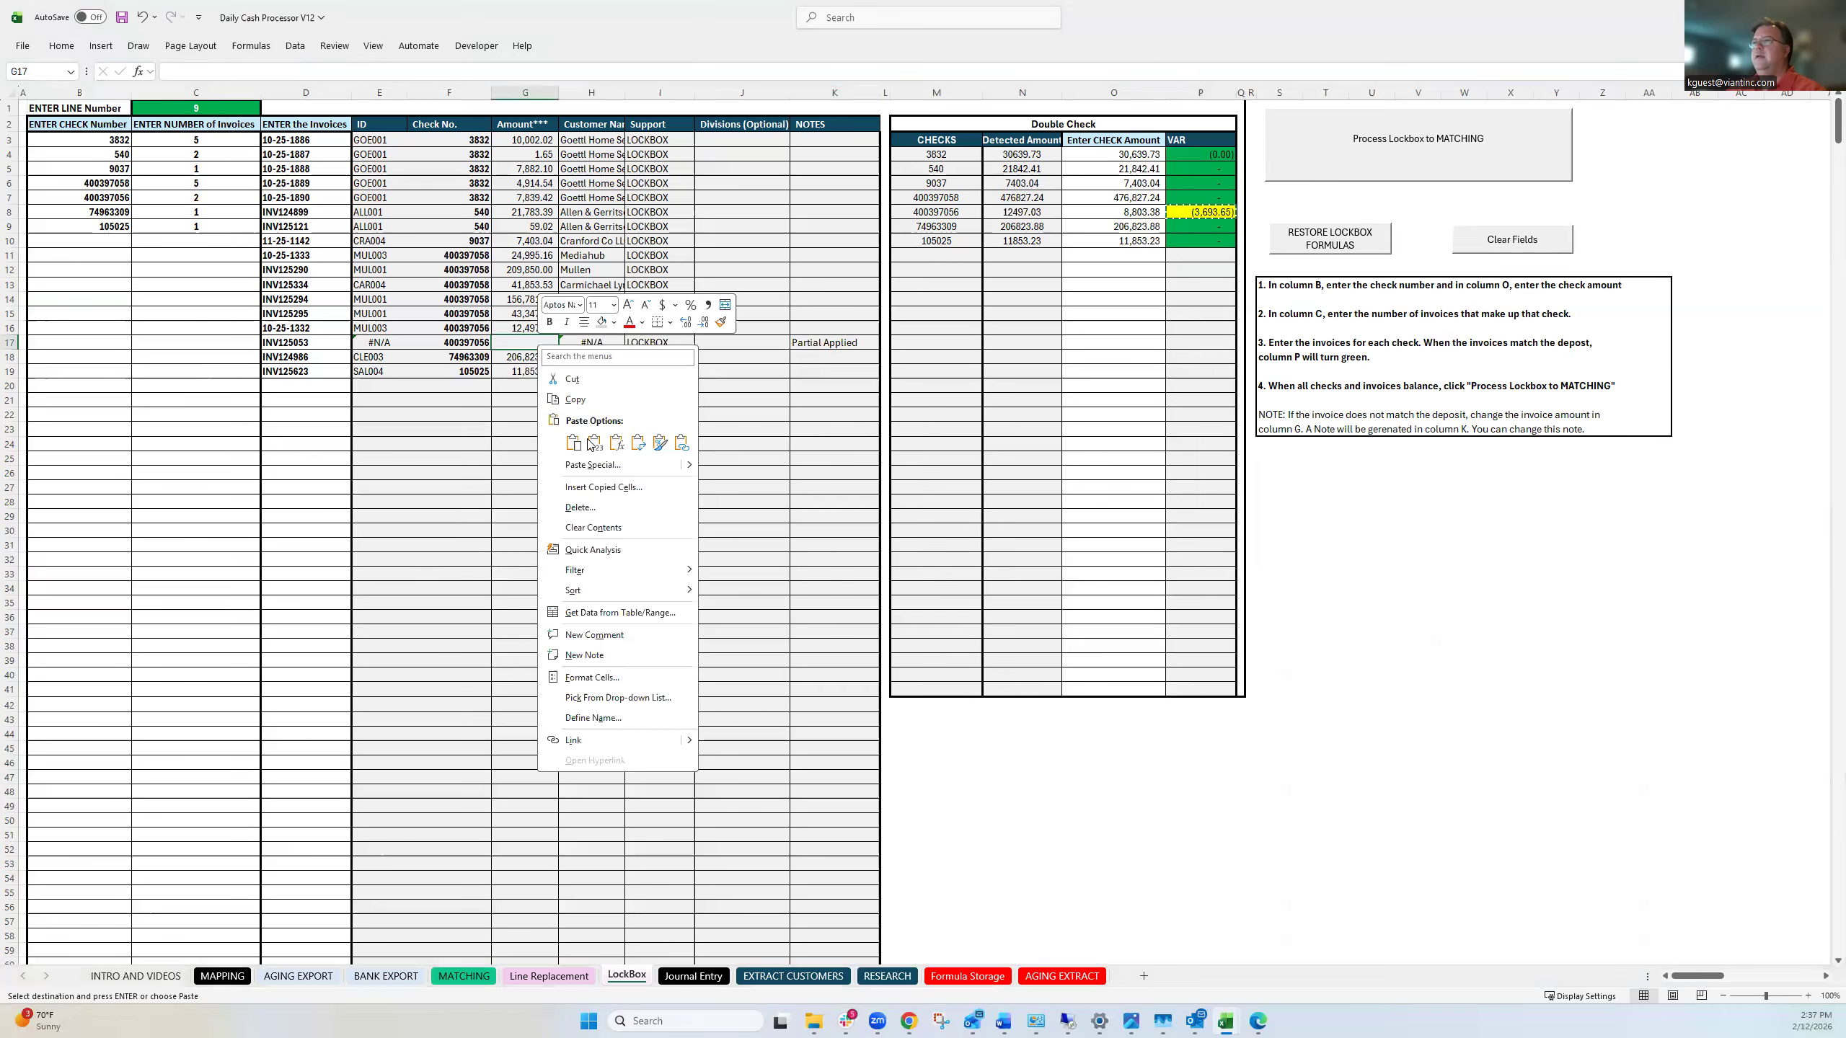
click(595, 442)
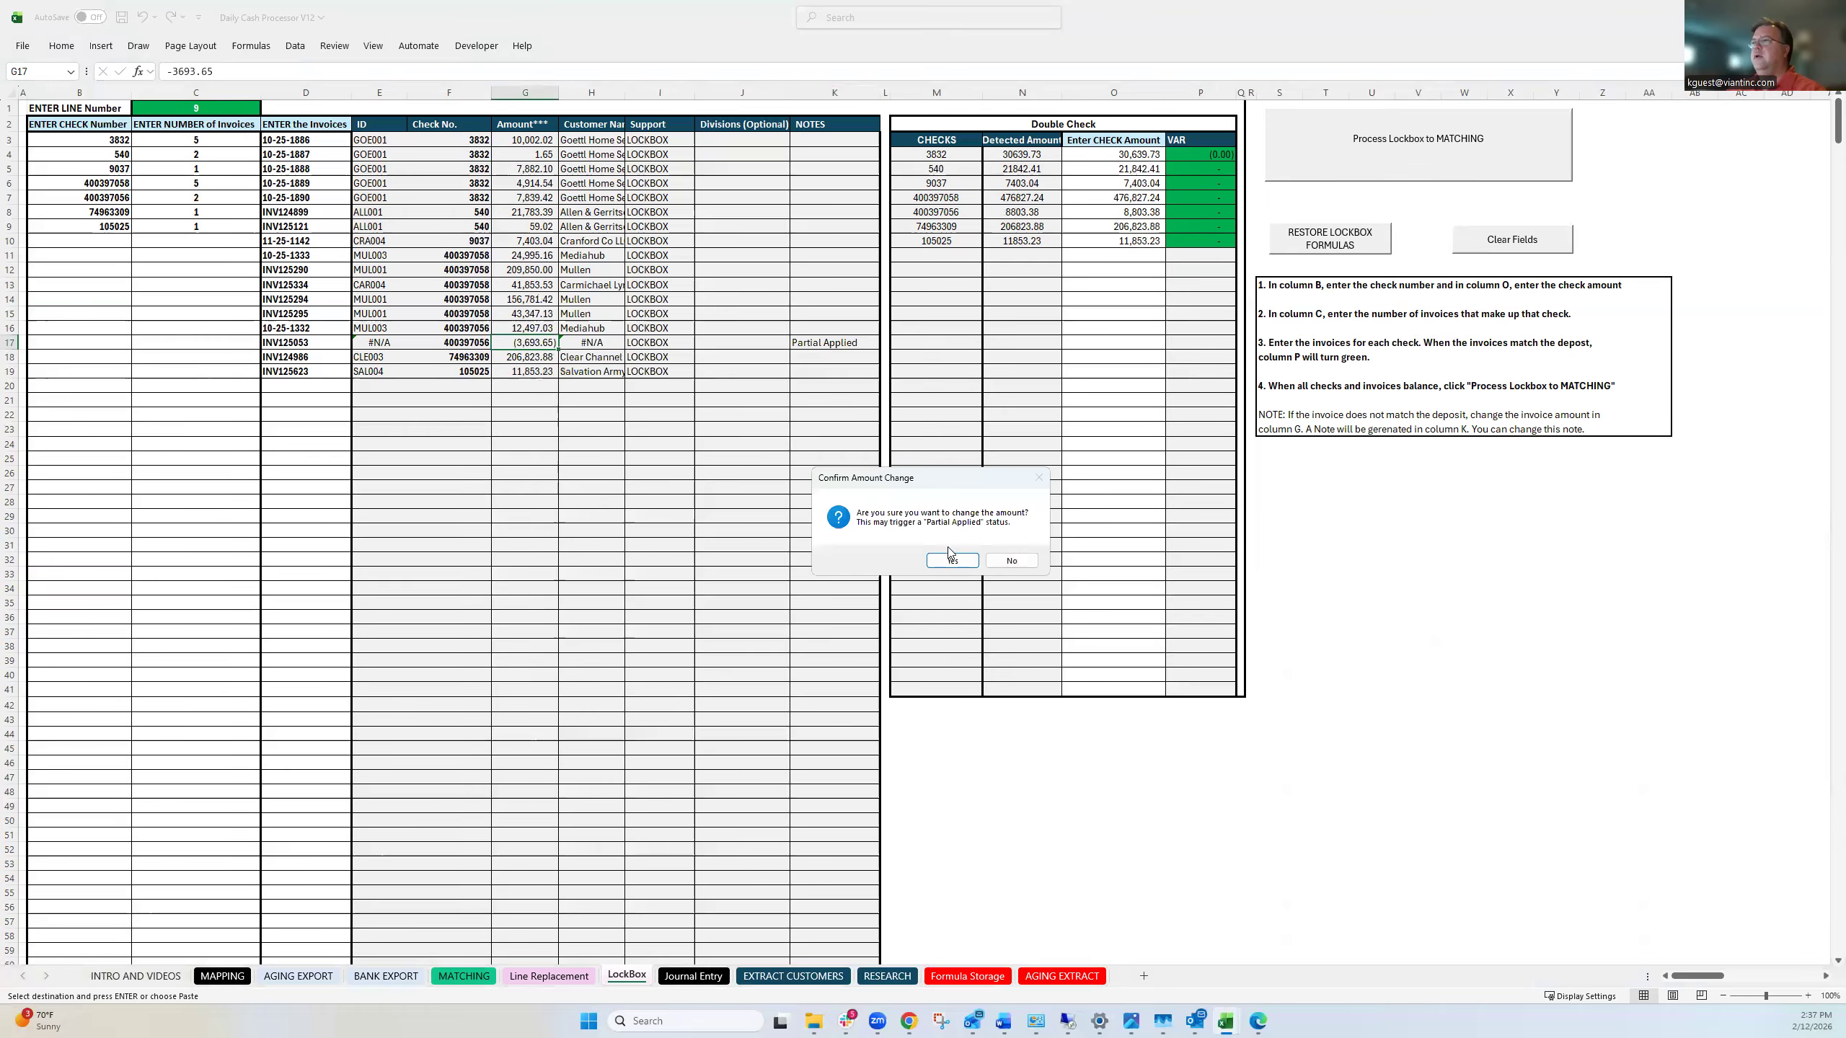
click(953, 560)
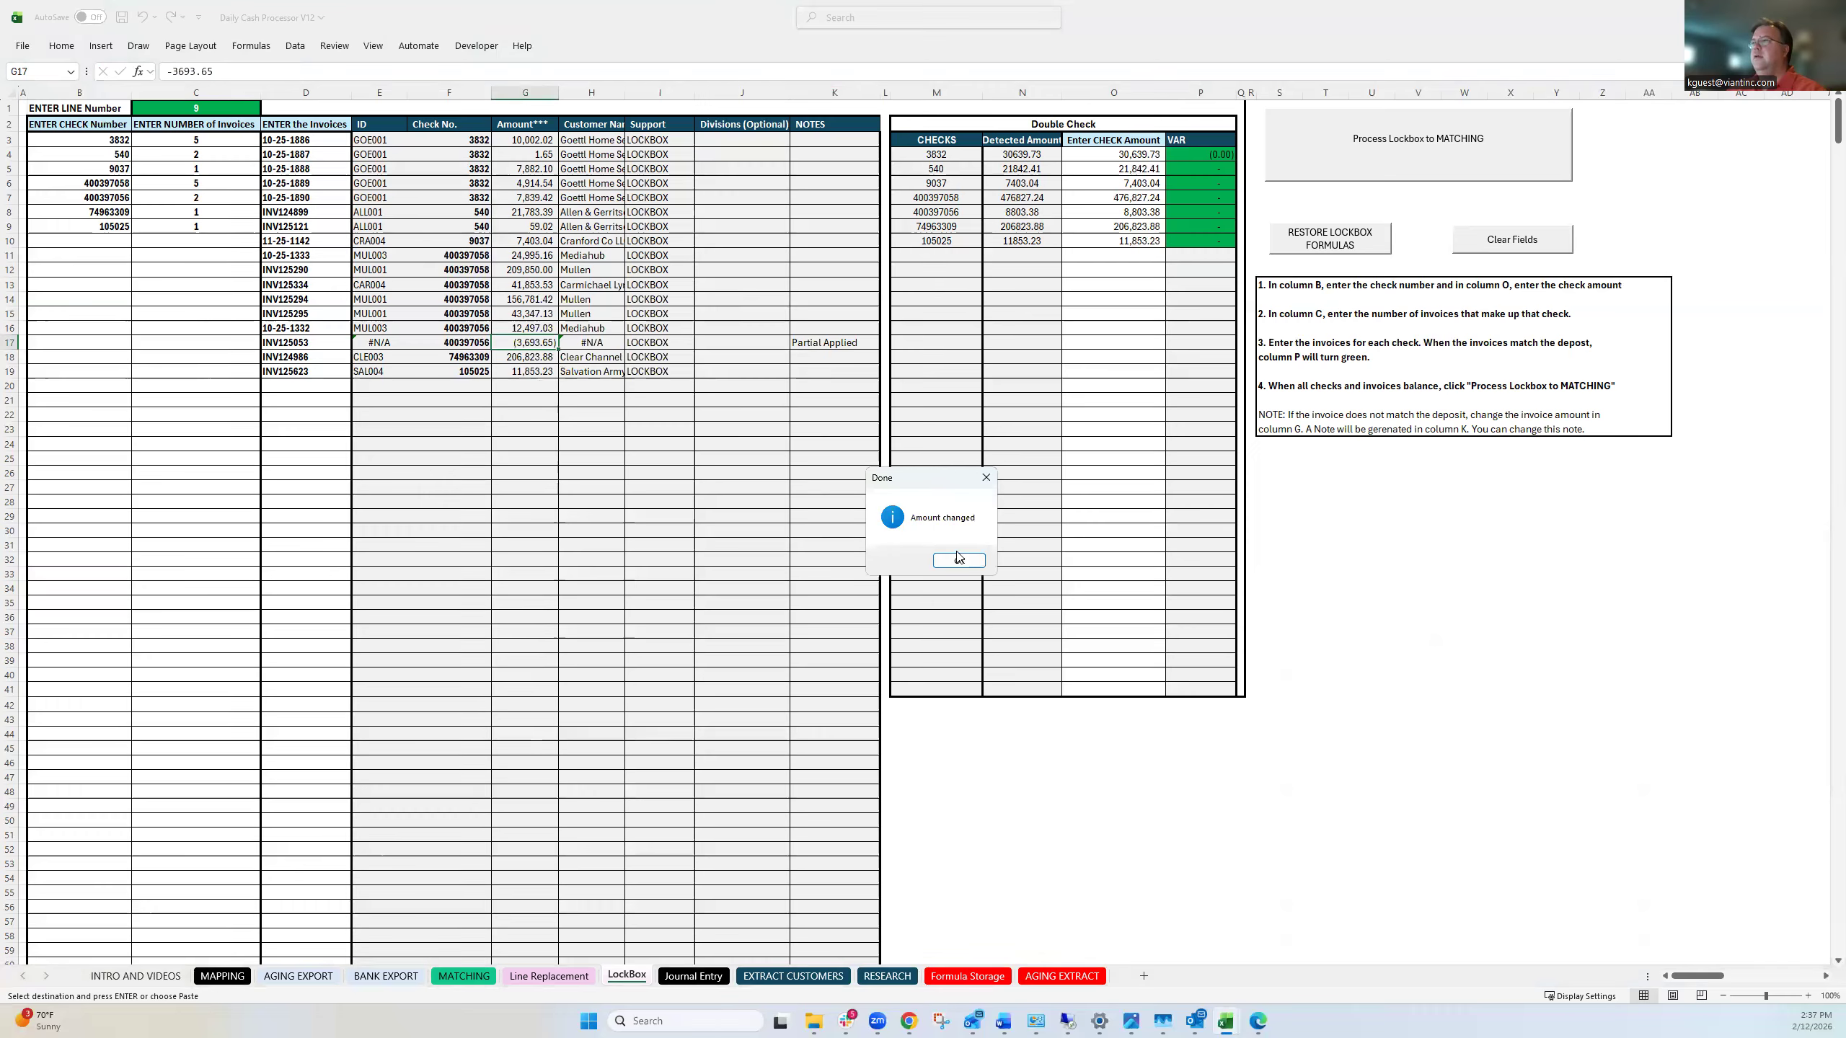
key(Return)
Overwrite the "Partial Applied" note for invoice INV125053 with "Esc.".
click(844, 344)
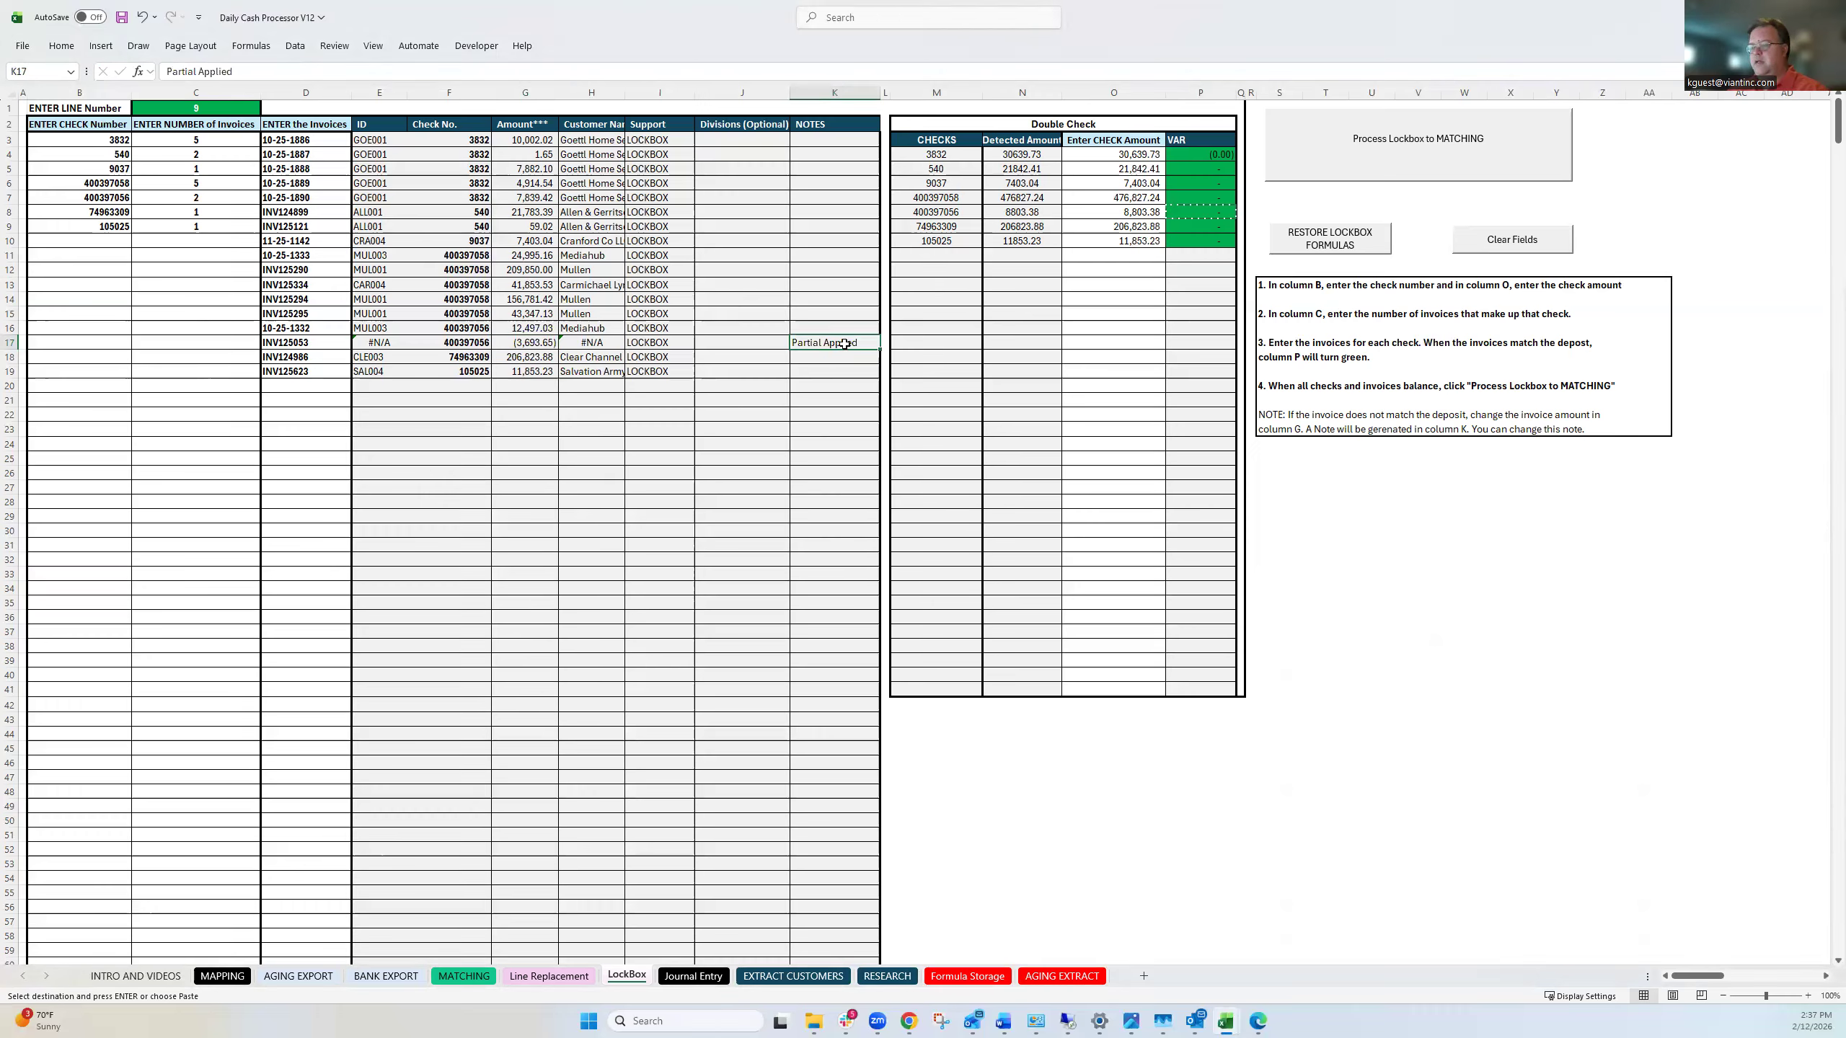
text(Esc,)
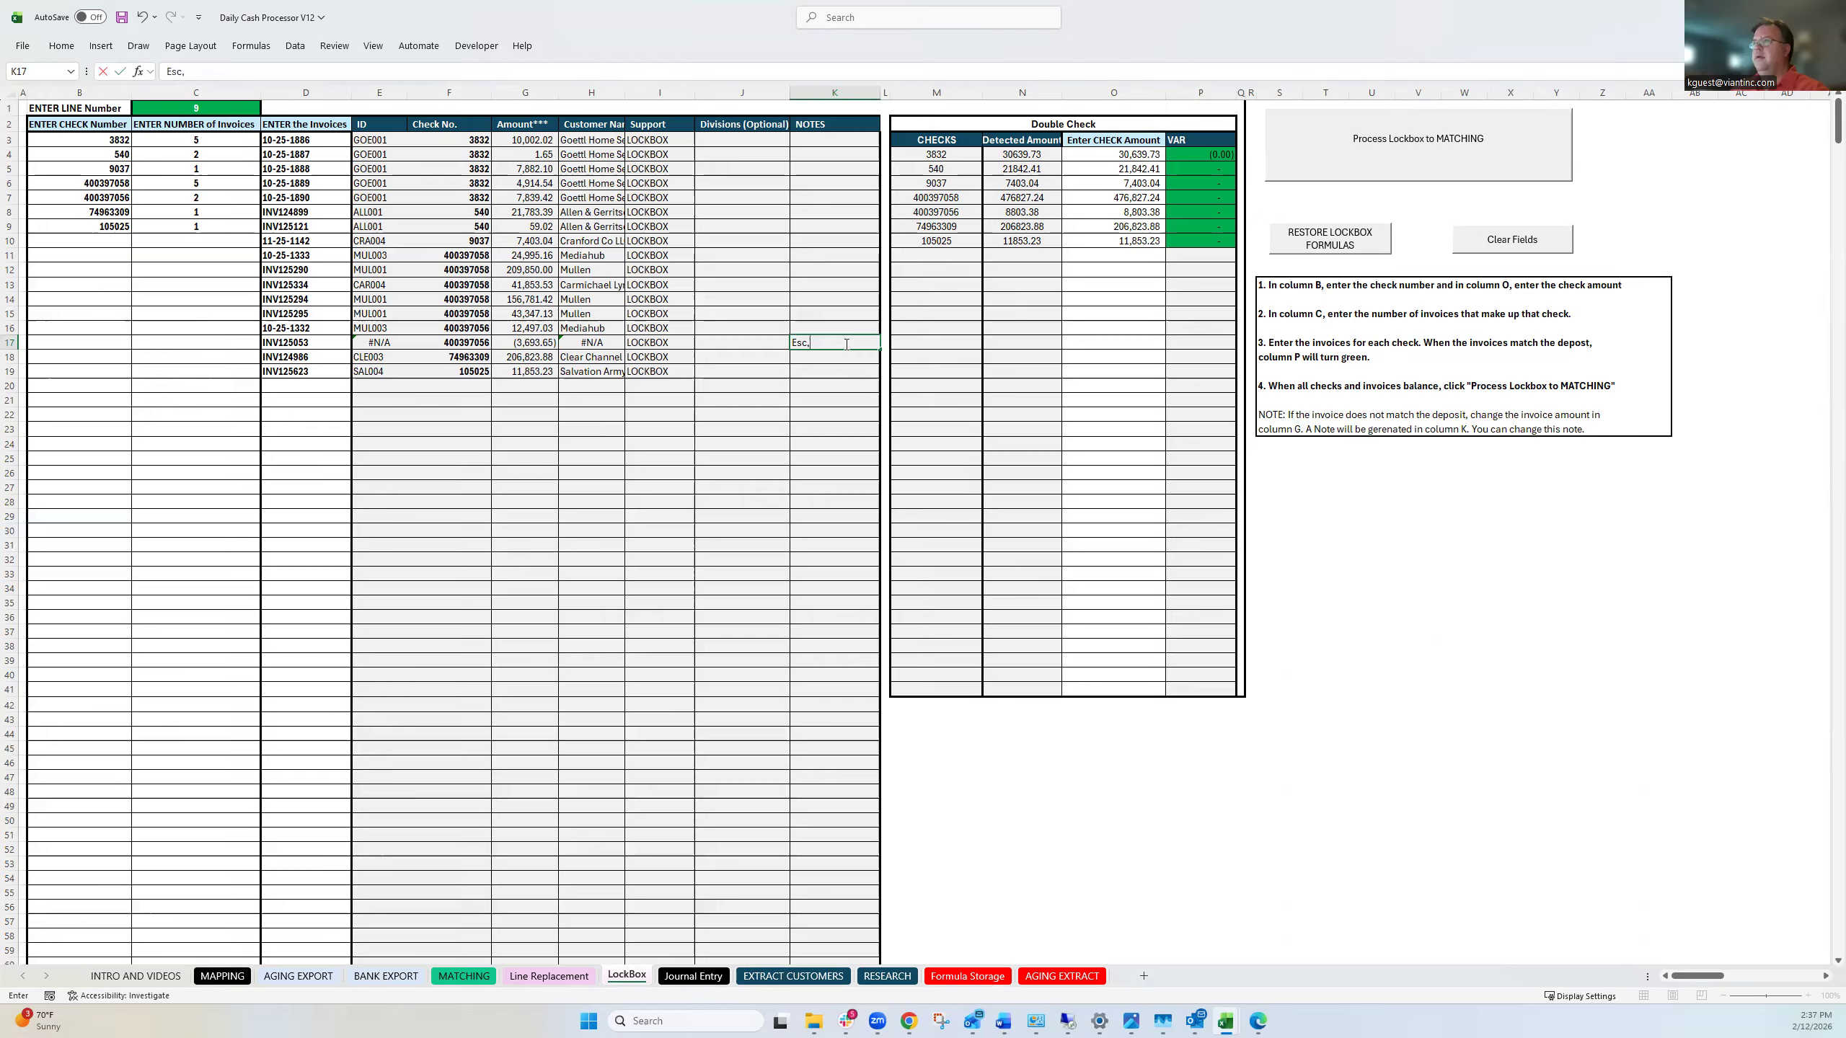
key(BackSpace)
text(.)
click(1410, 595)
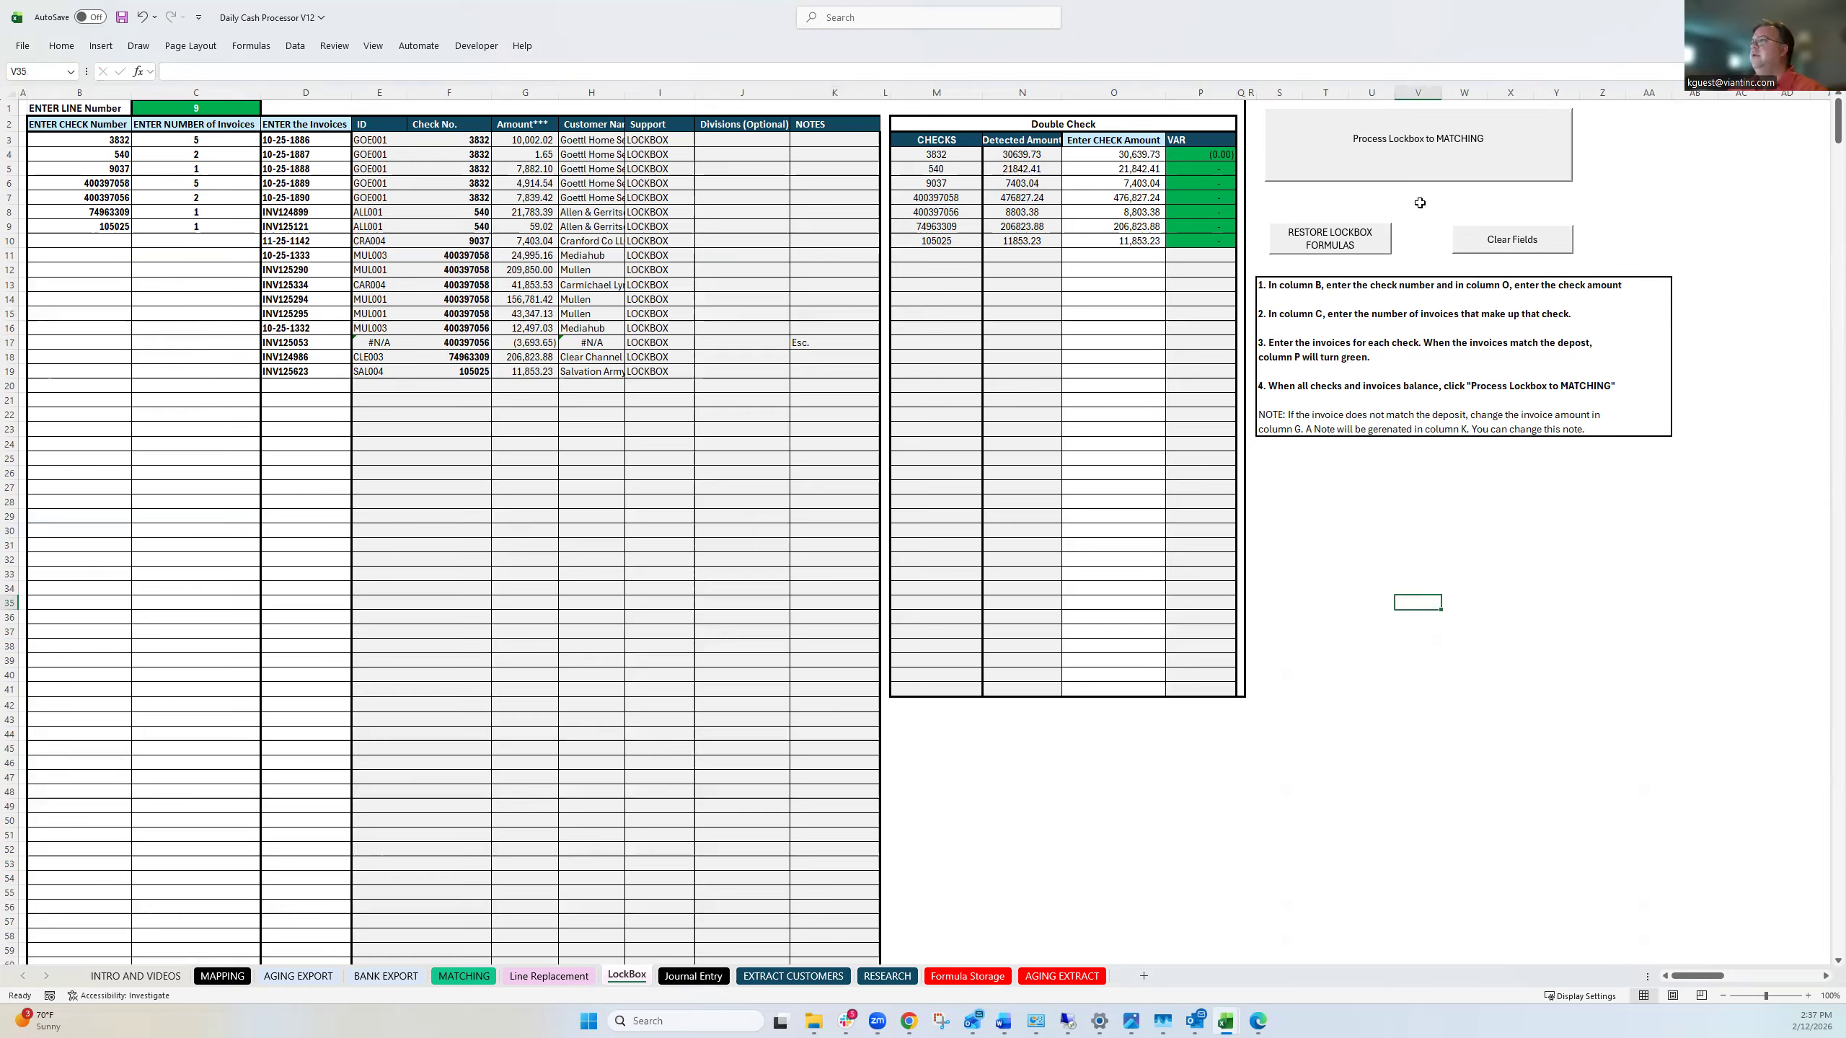
Process the balanced lockbox checks to MATCHING and open the MATCHING sheet.
click(1415, 157)
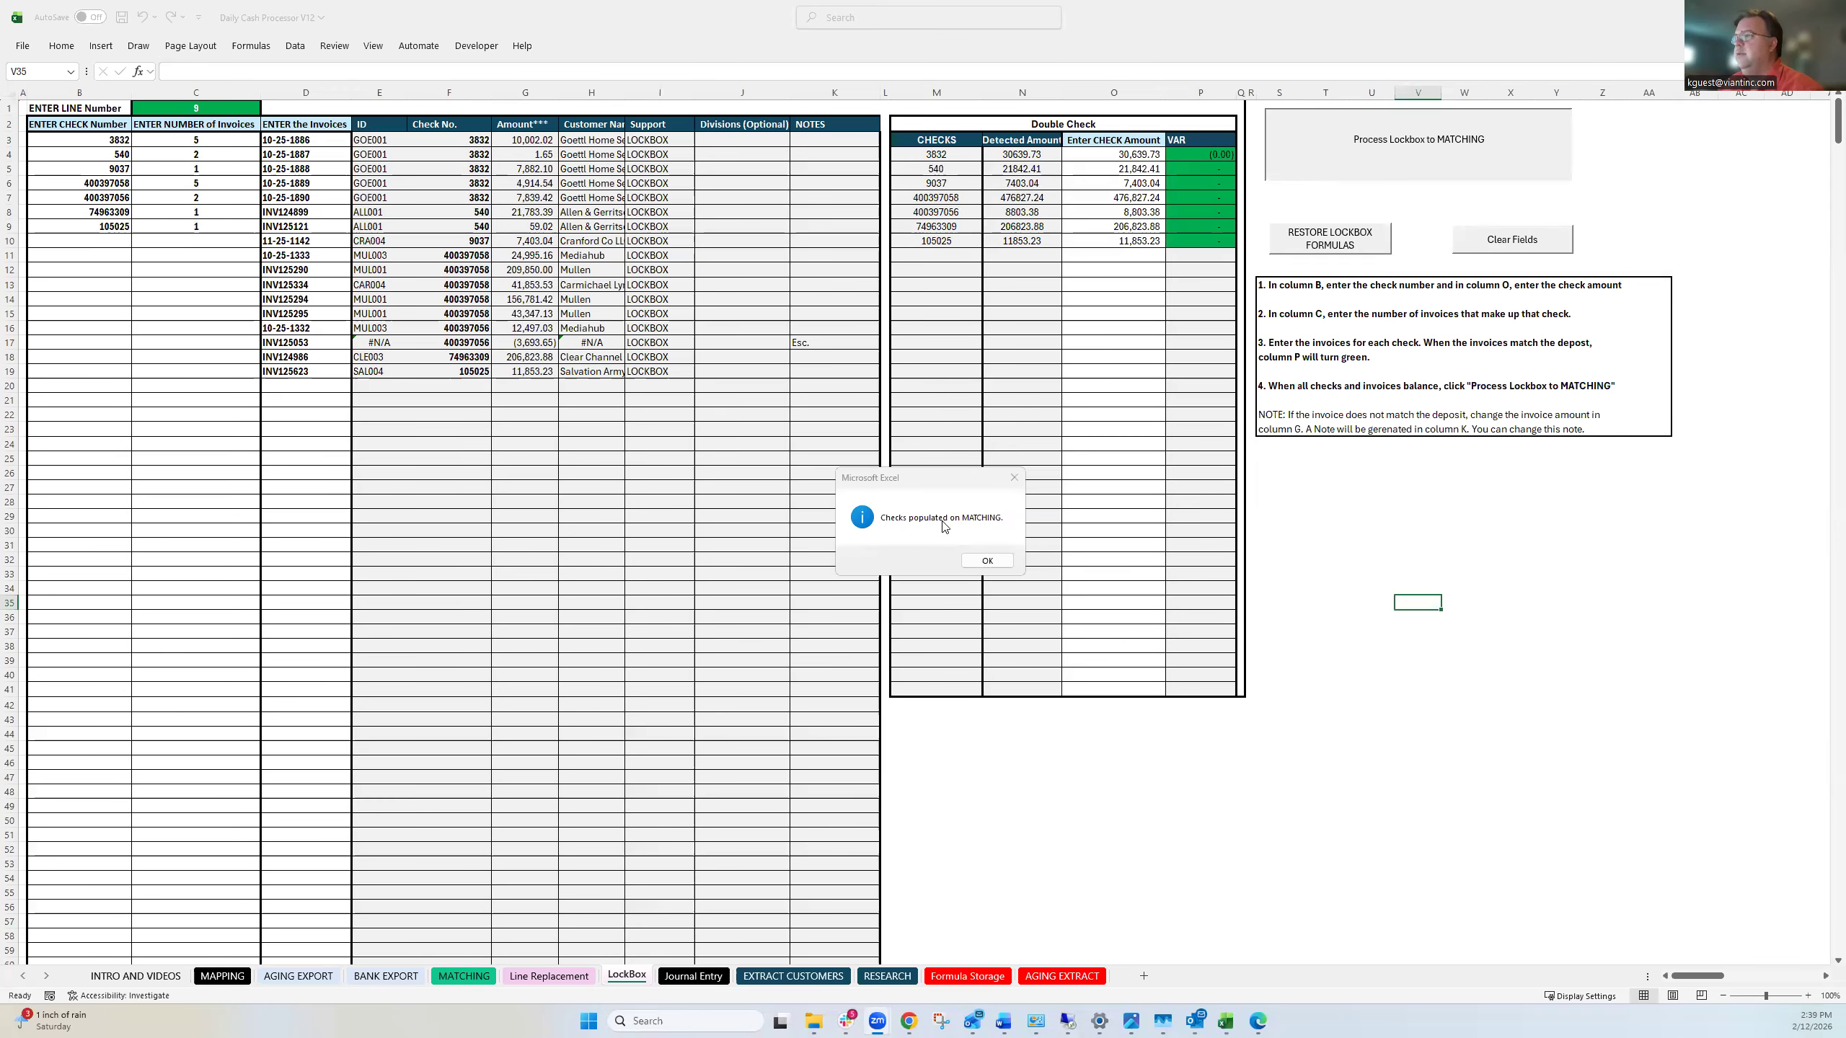
click(988, 561)
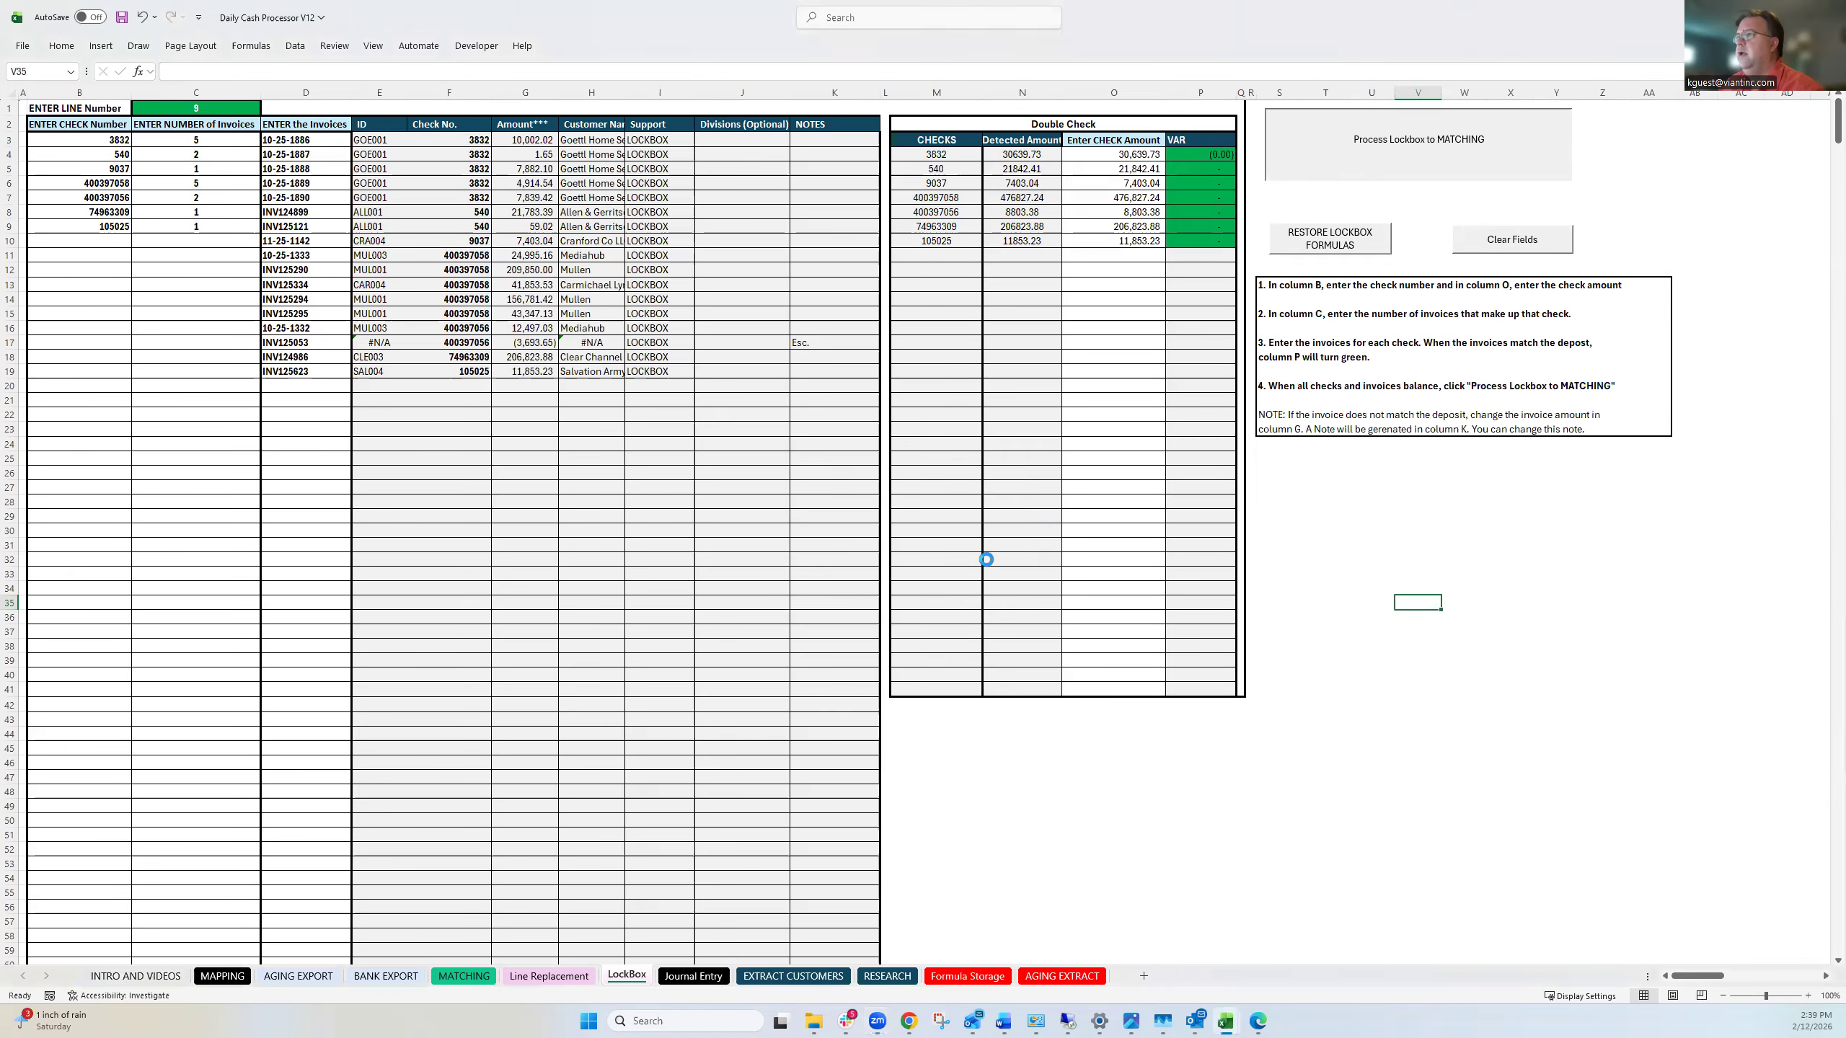
click(463, 976)
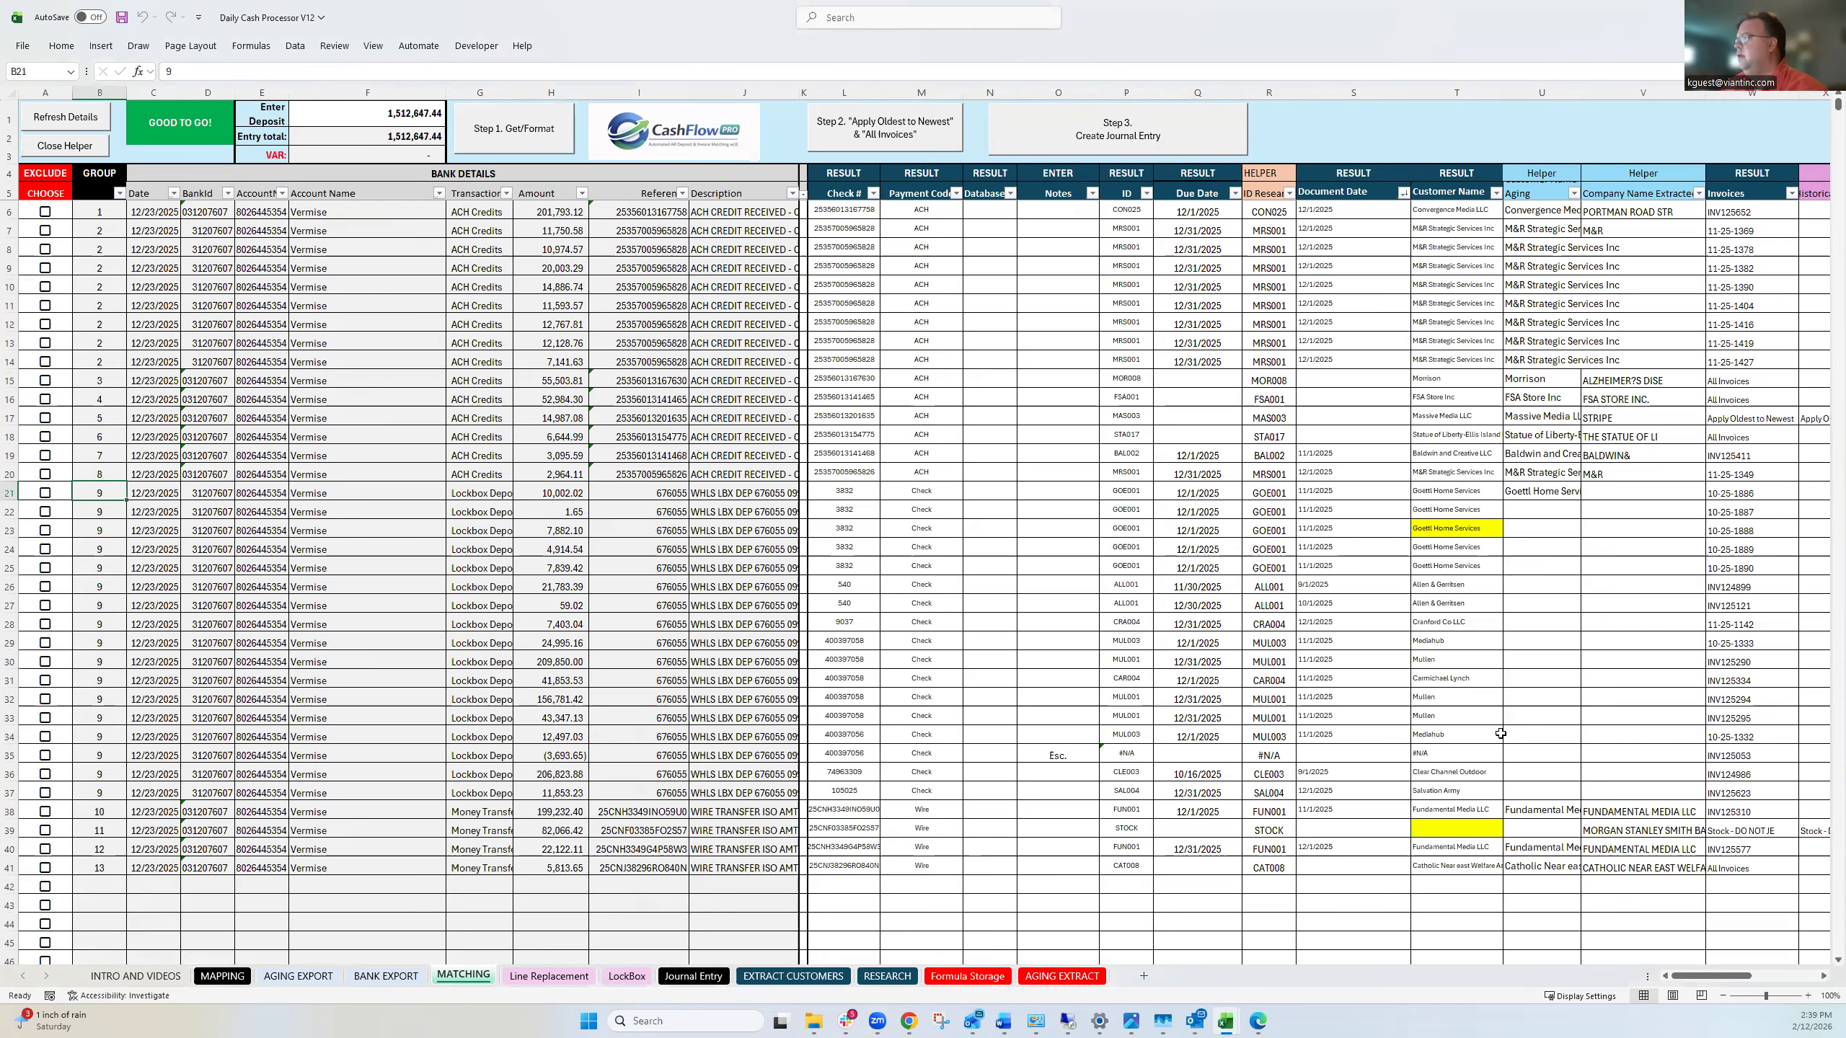
Review the lockbox rows on the MATCHING sheet, from bank details and customer IDs through invoices and support source.
drag(1704, 985, 1458, 990)
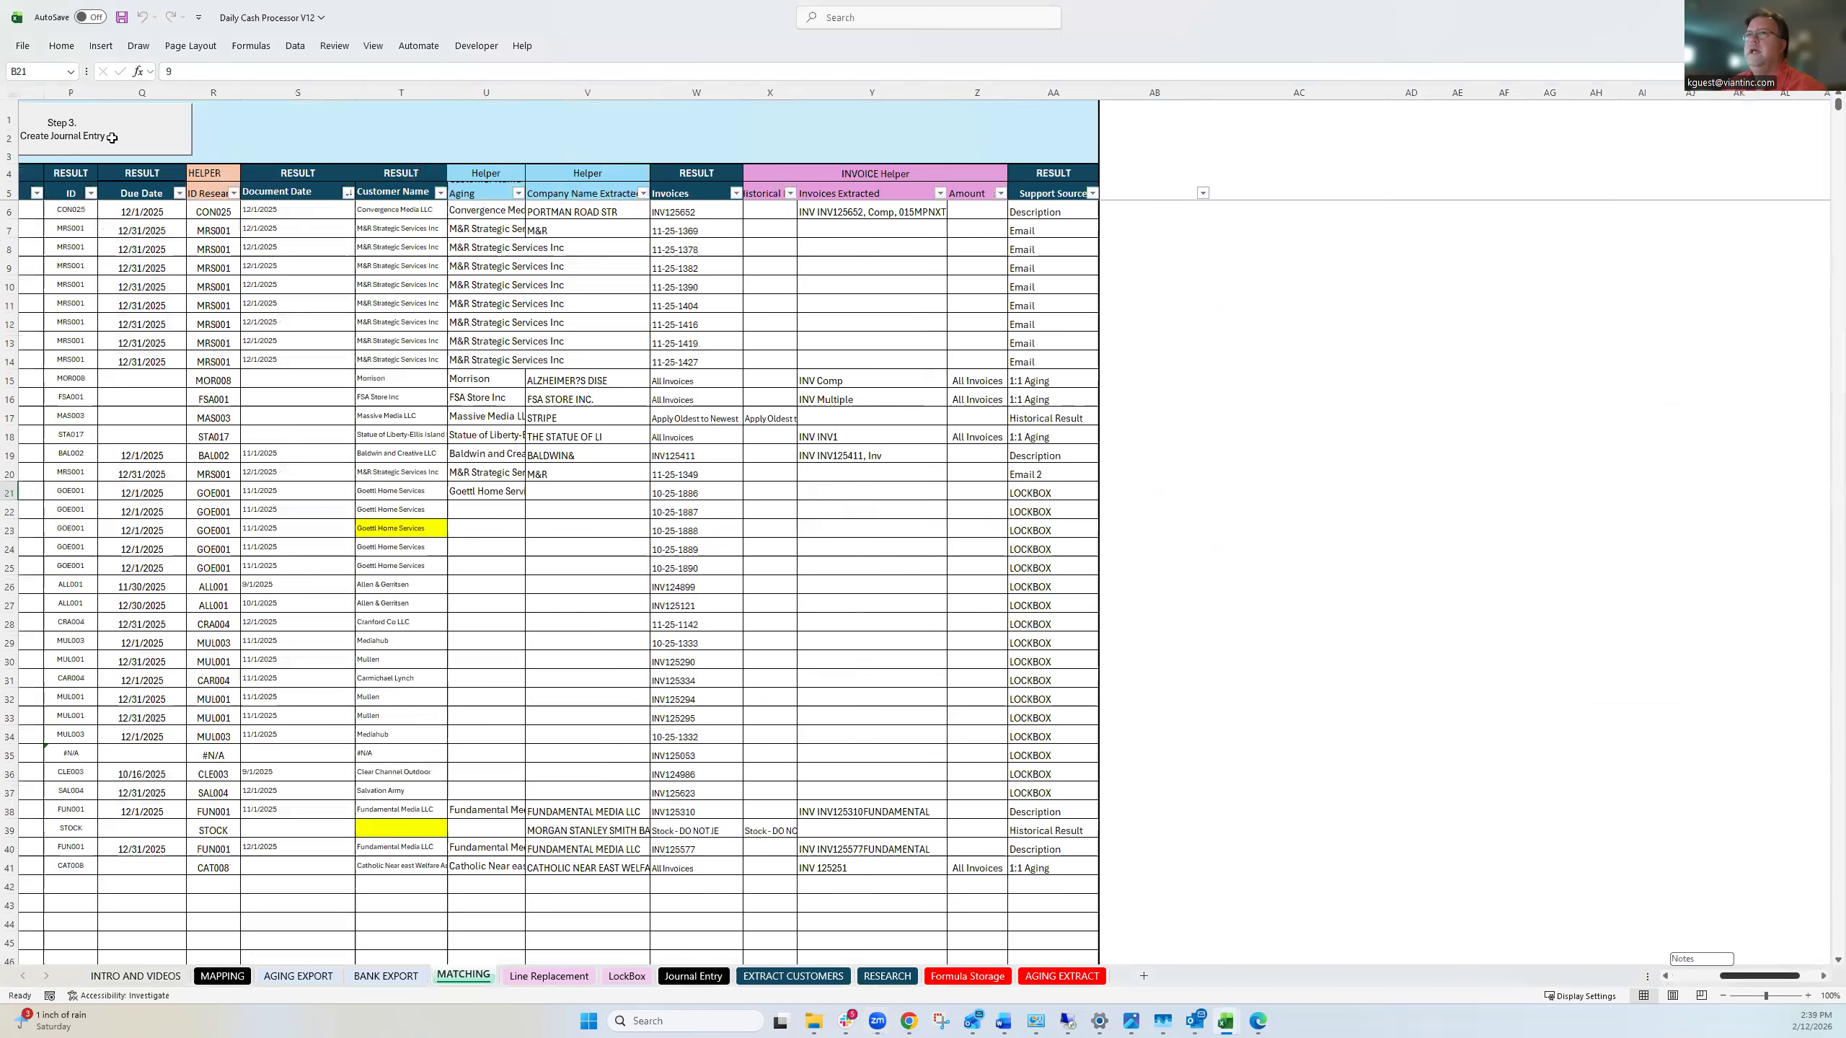
click(71, 124)
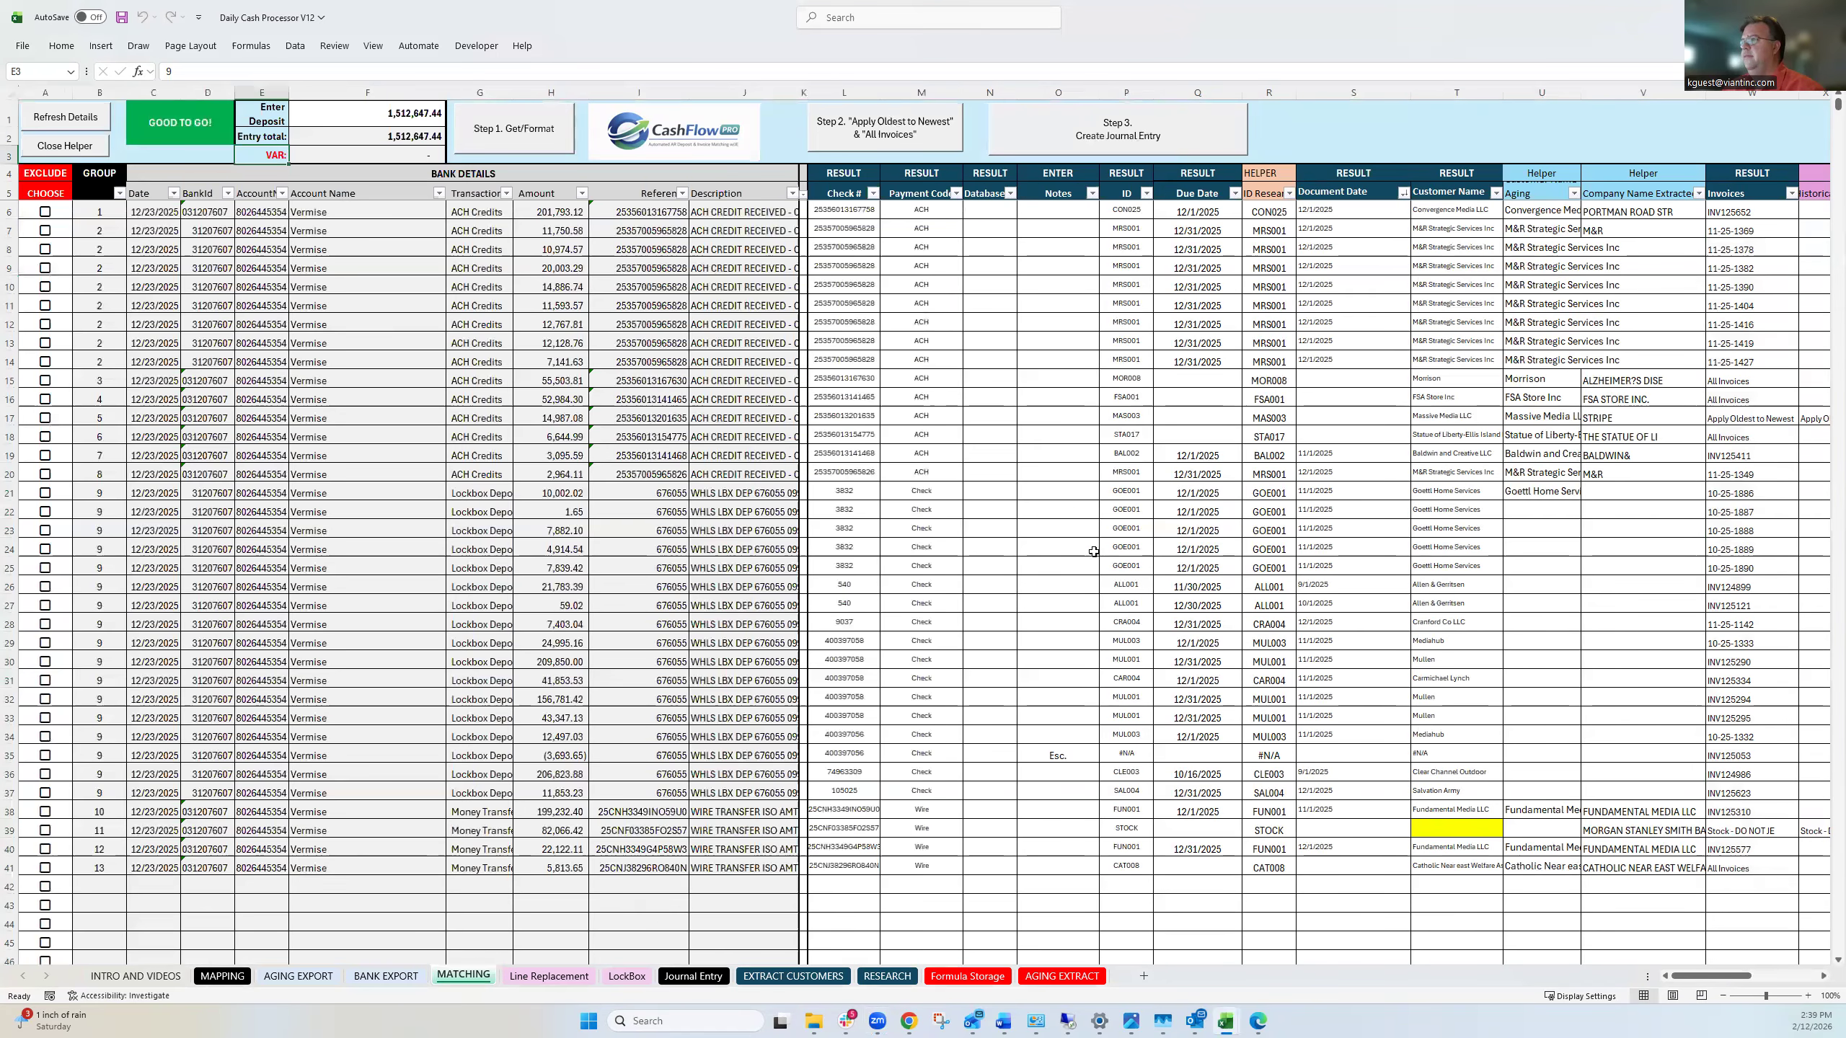
click(1131, 566)
click(1261, 555)
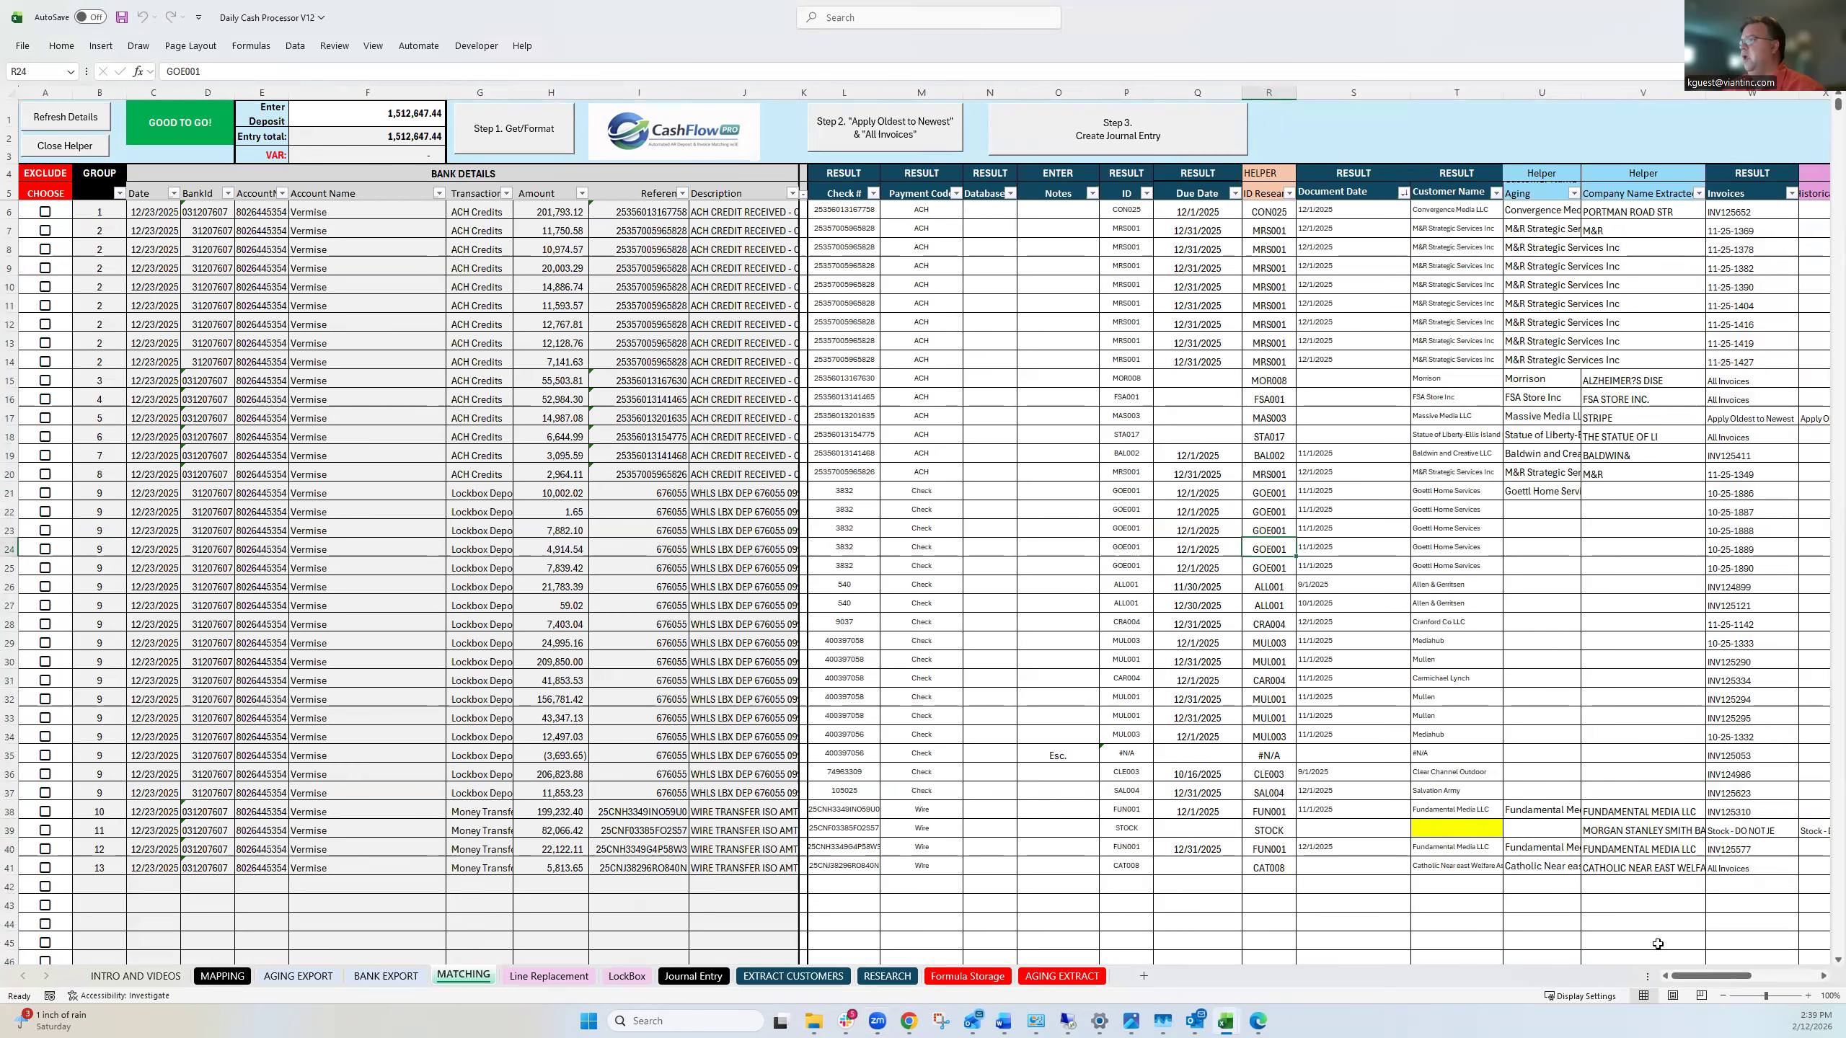
drag(1703, 976, 1735, 978)
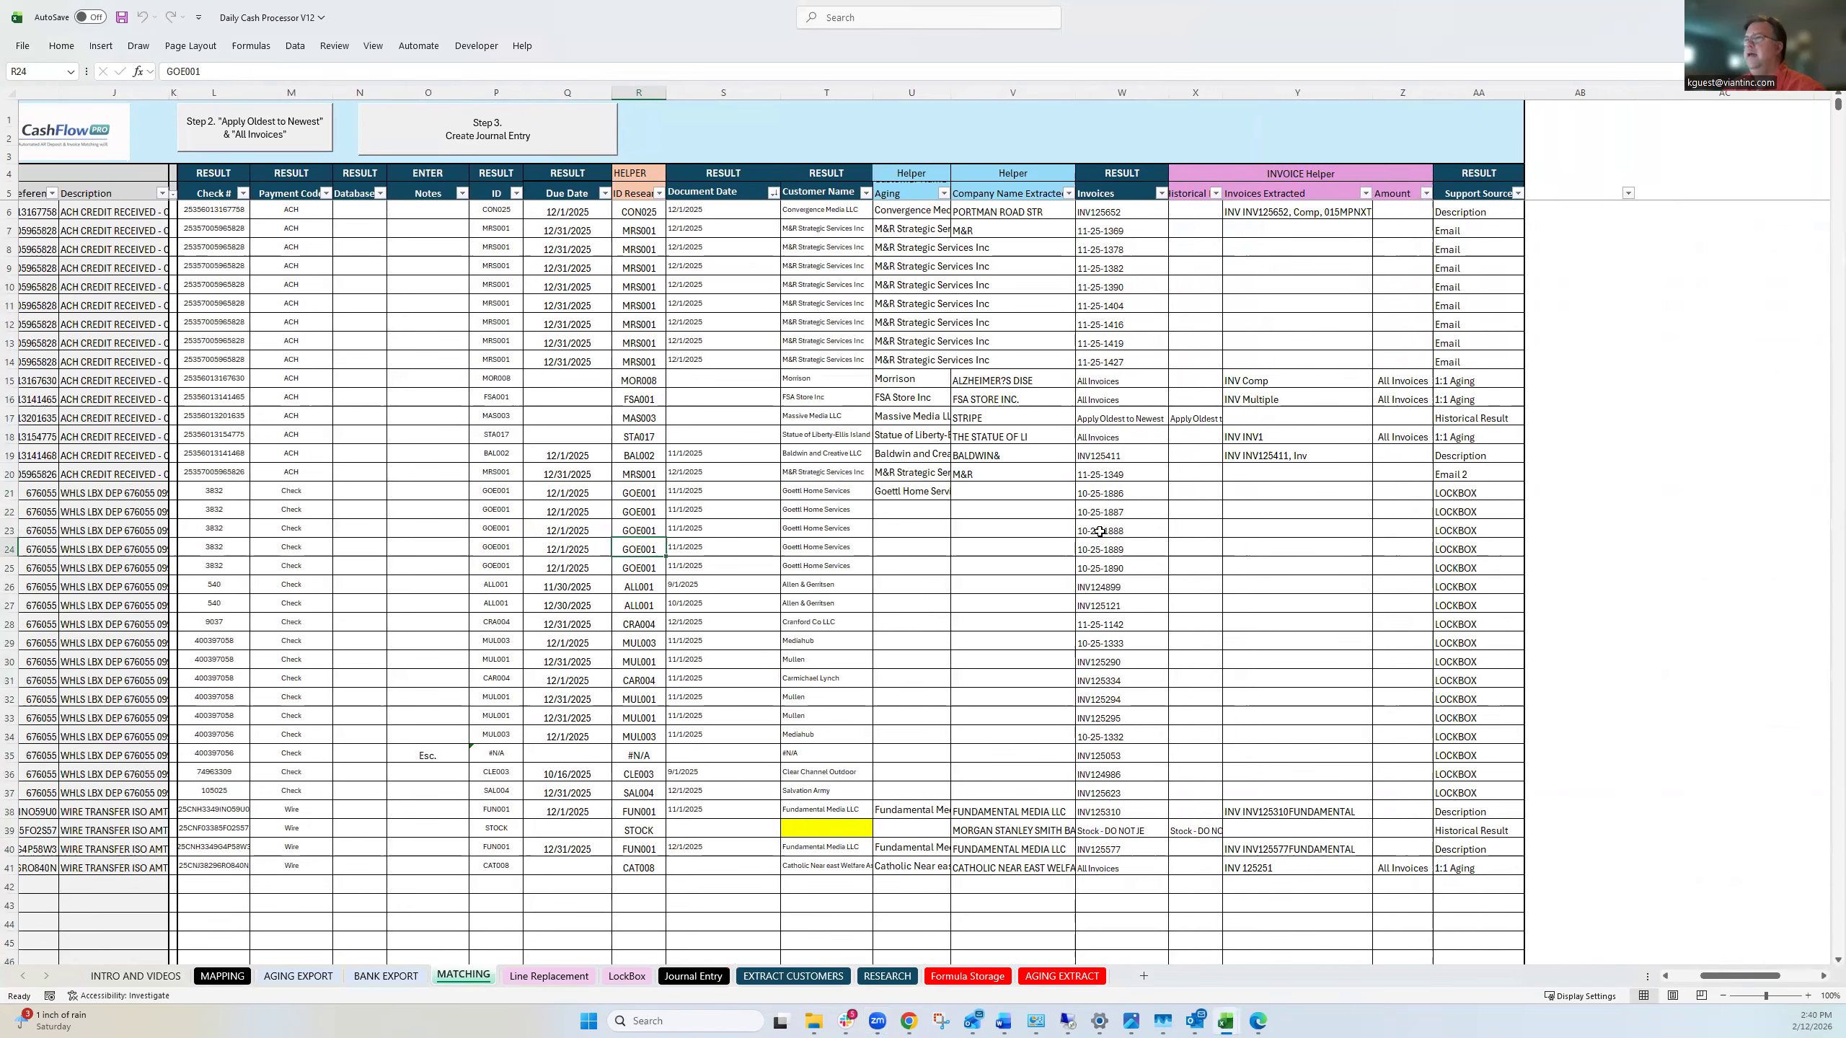
drag(1715, 977, 1683, 980)
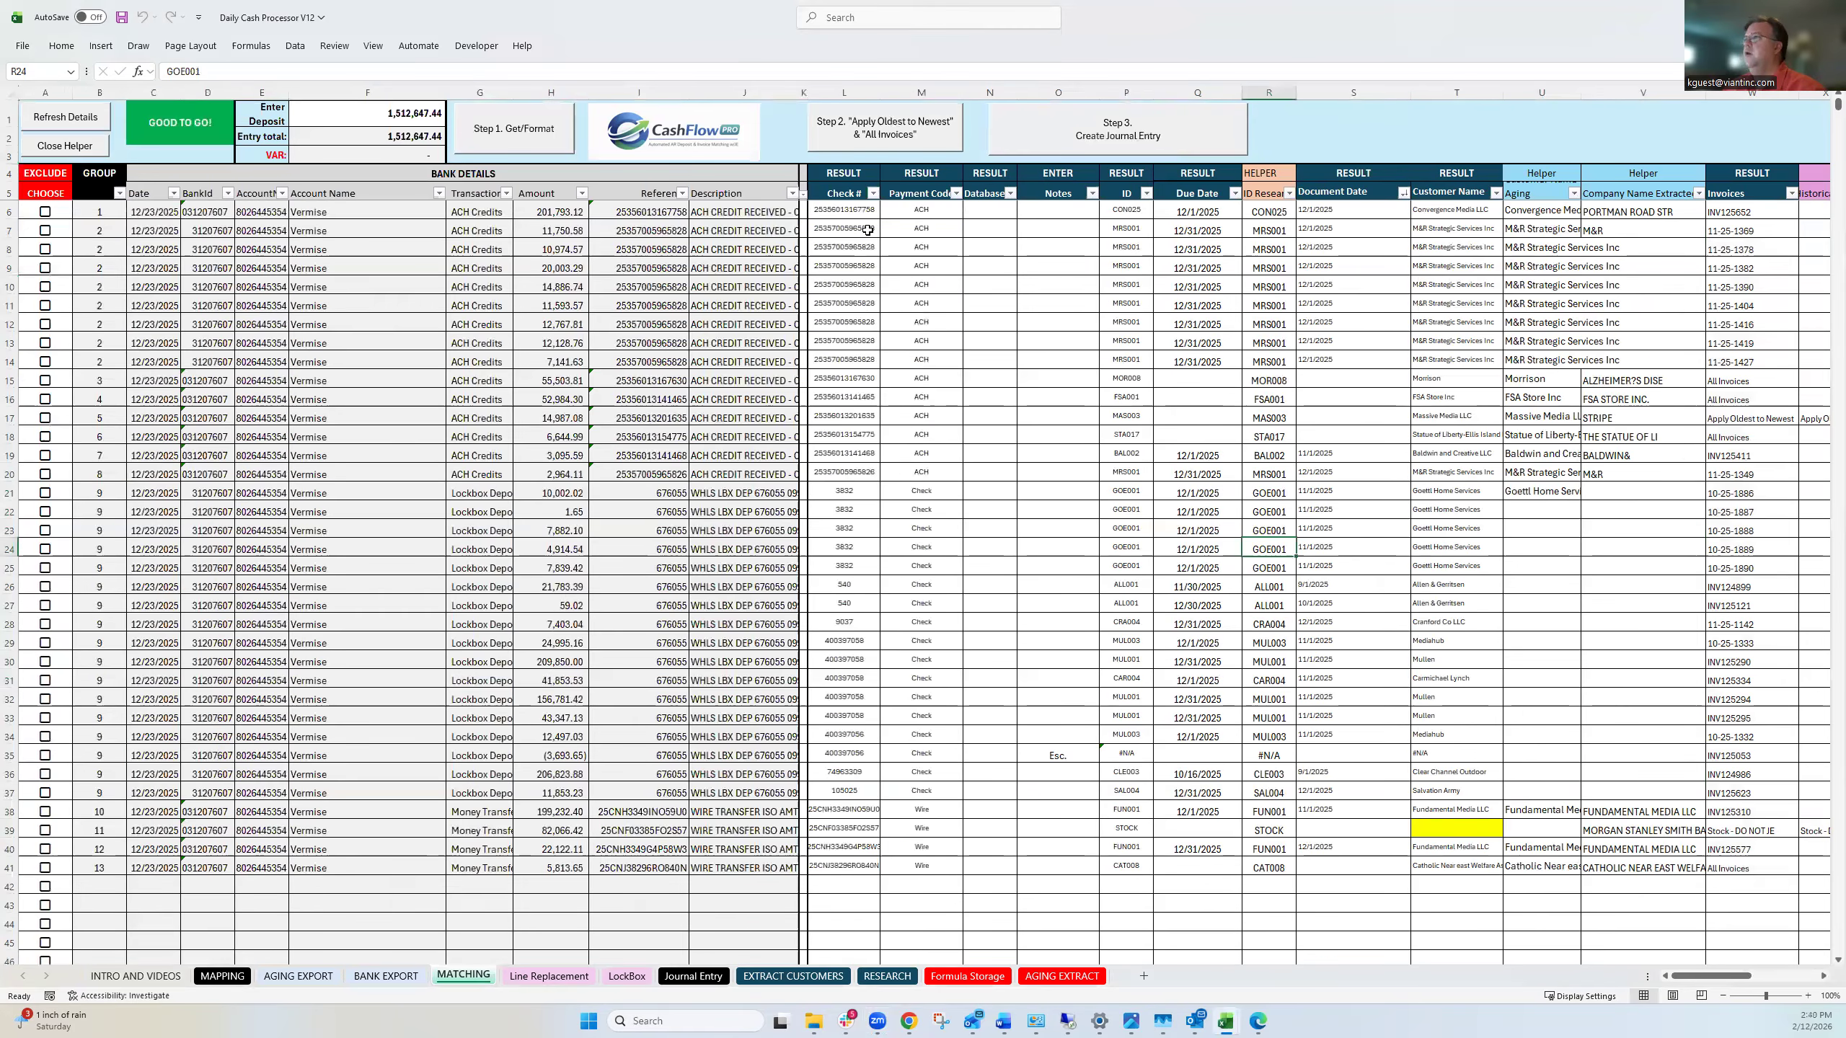
Run Step 2, "Apply Oldest to Newest" & "All Invoices", and inspect the note and amount on the Massive Media LLC row.
click(879, 139)
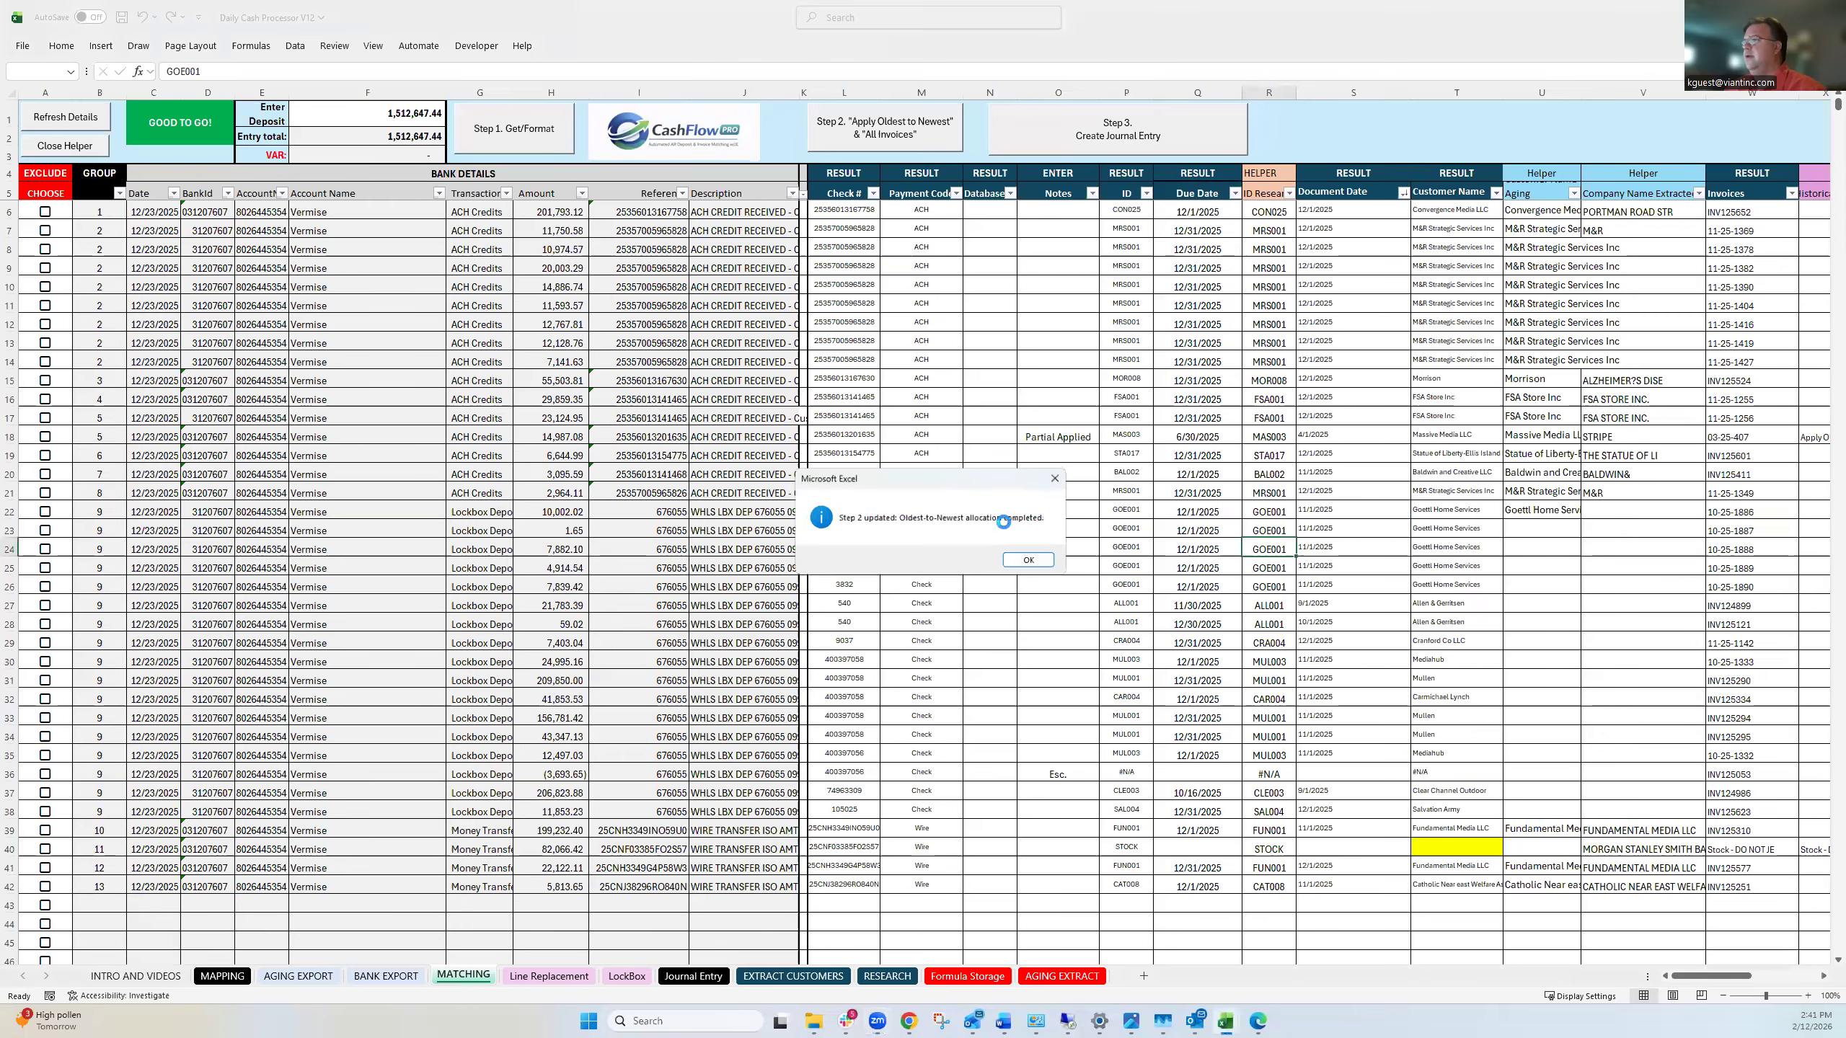
click(1039, 564)
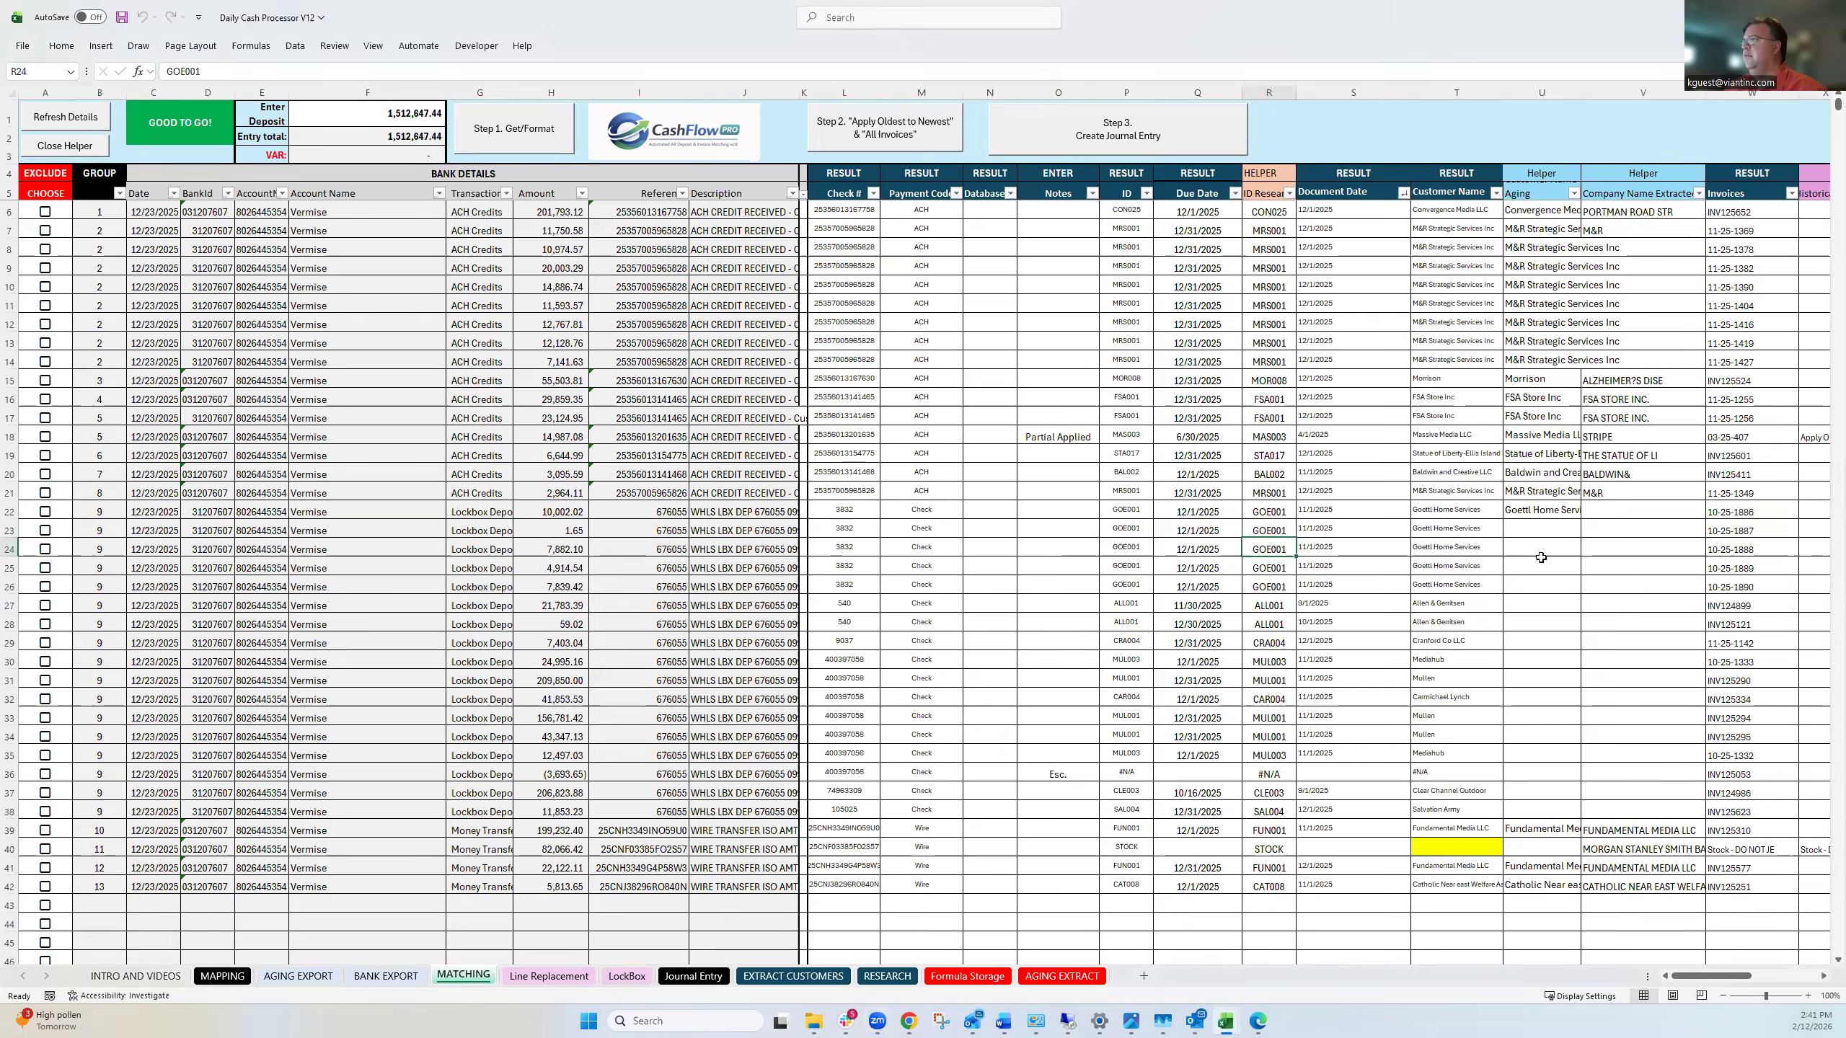
click(1055, 438)
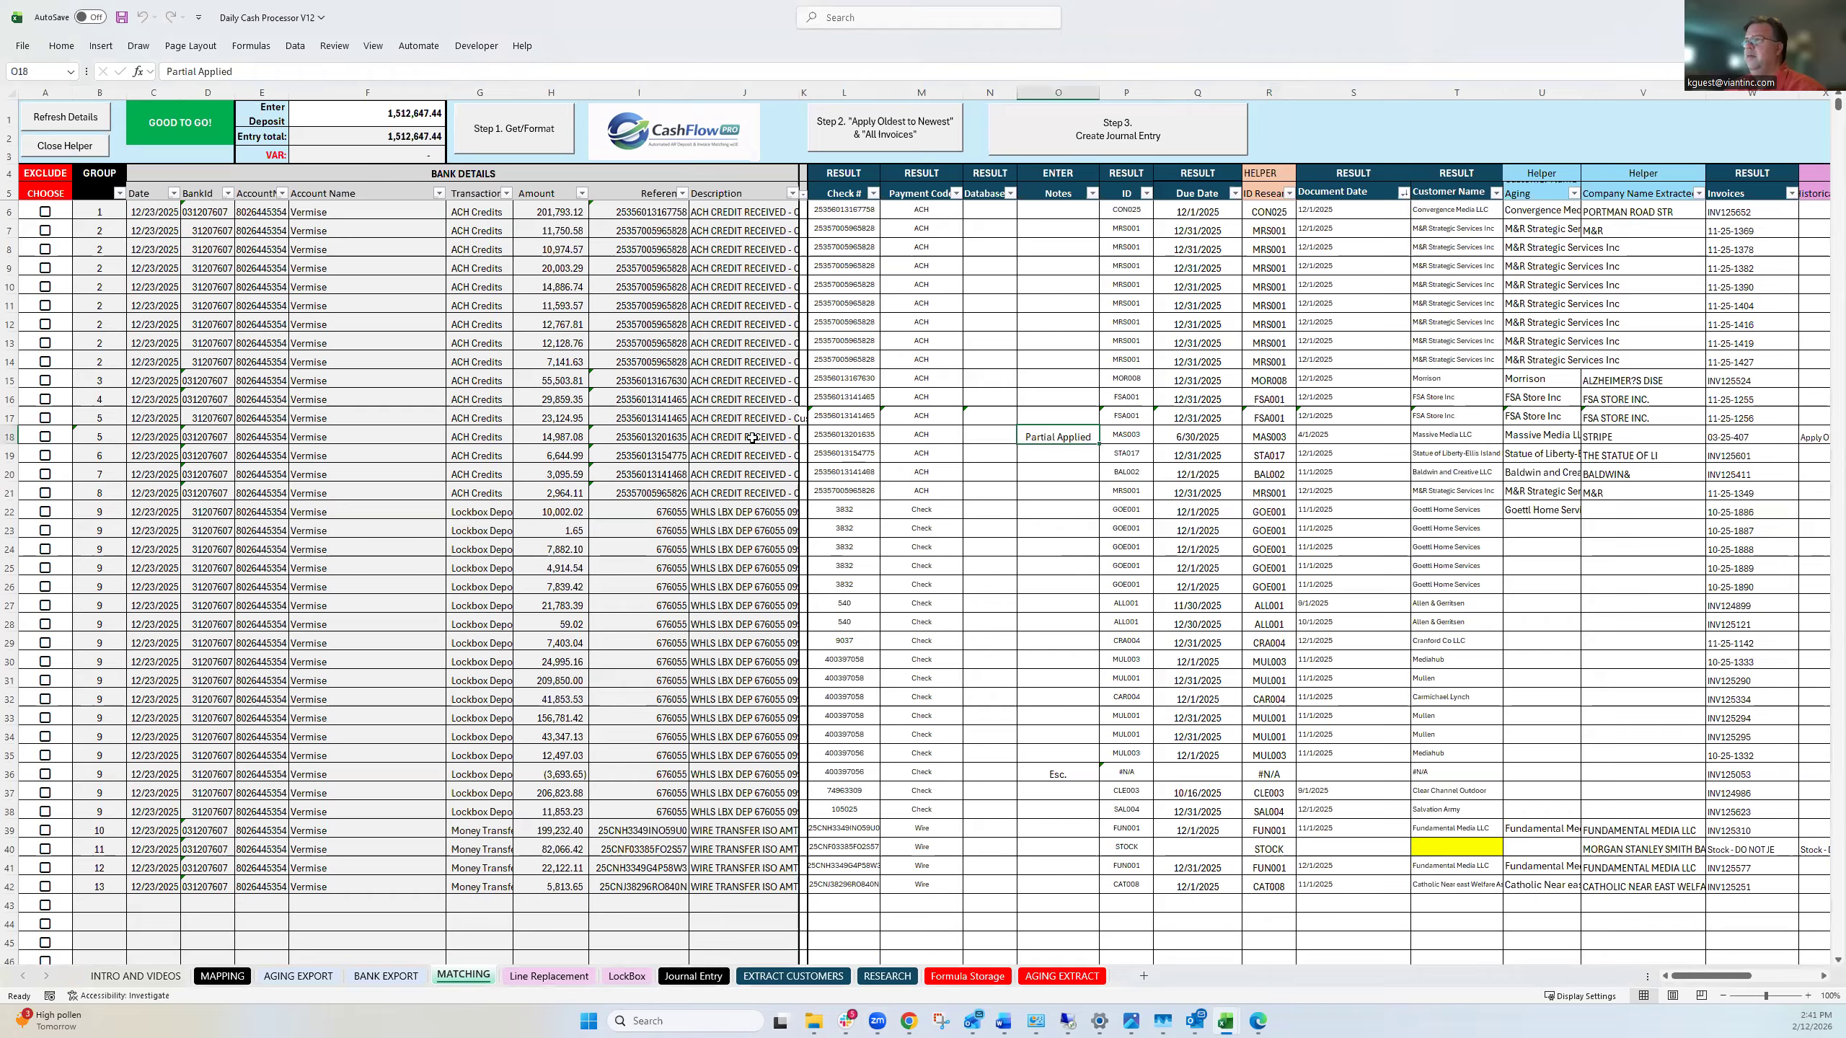
click(562, 438)
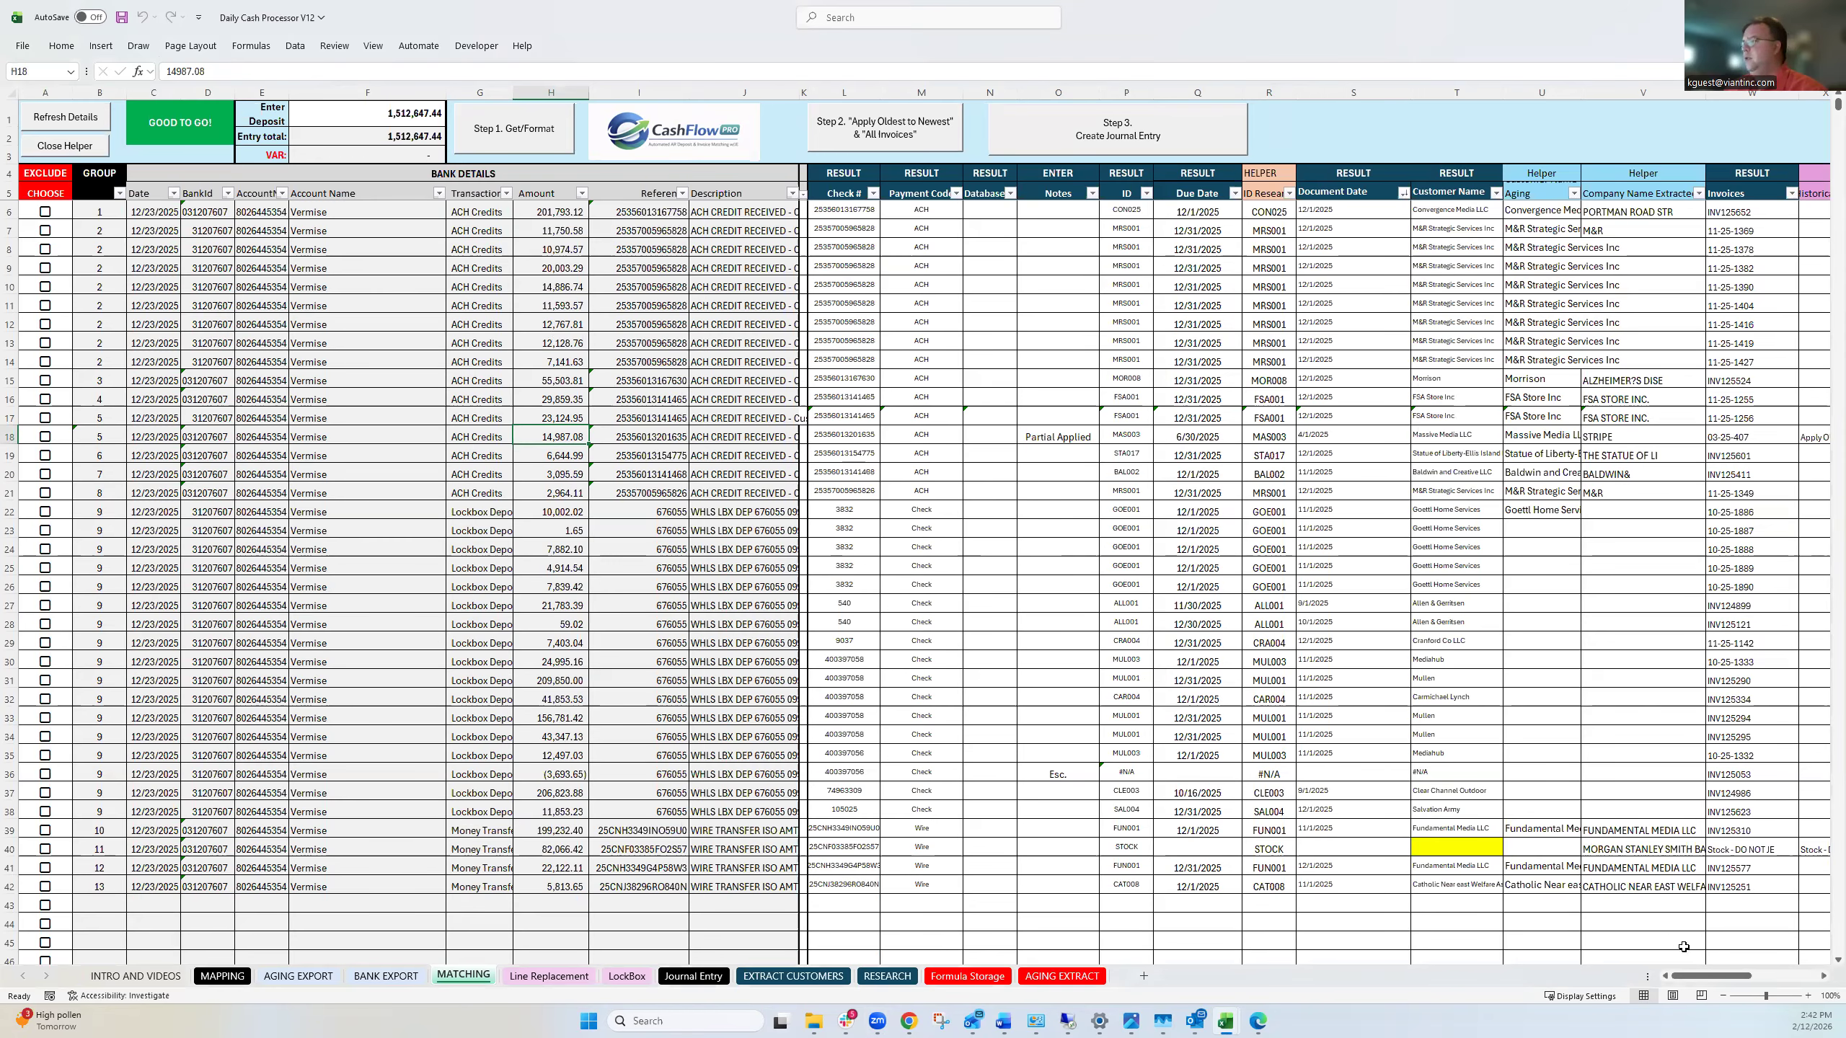
Check the stock wire's invoice result and the due date and note on the INV125053 row.
drag(1719, 978, 1737, 980)
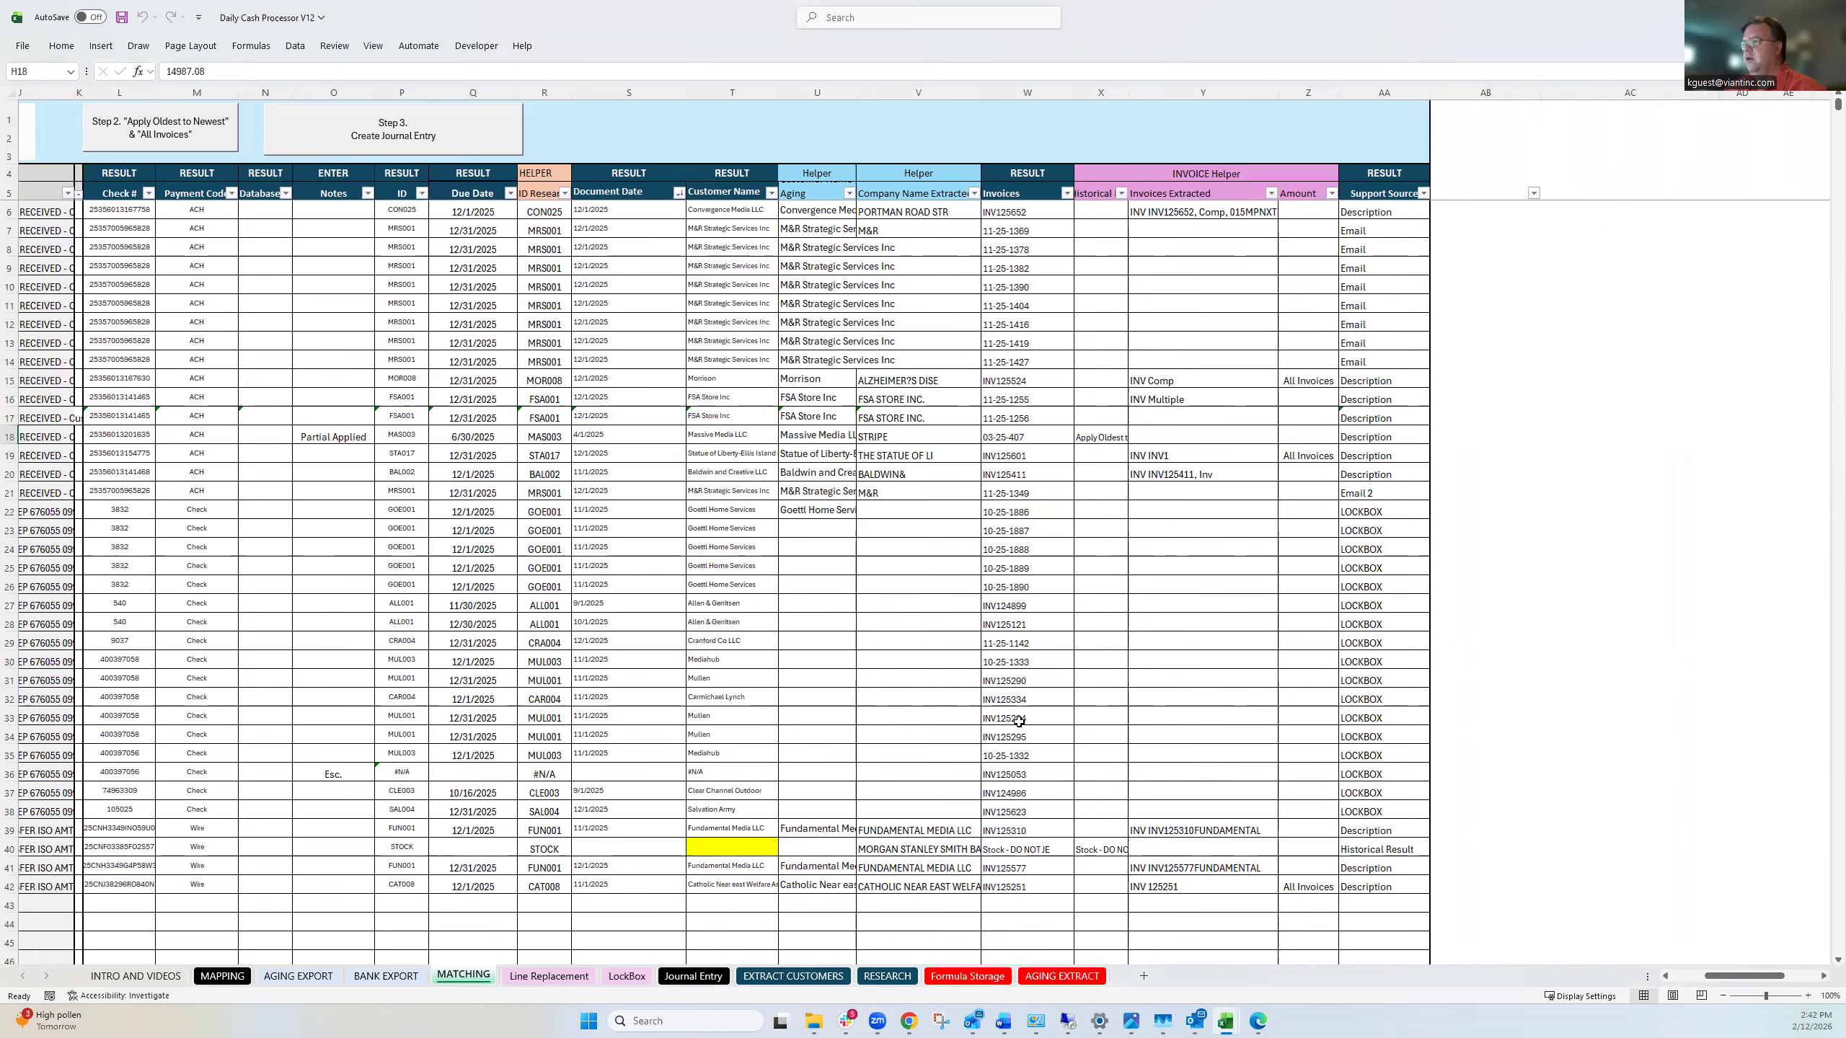
click(1025, 846)
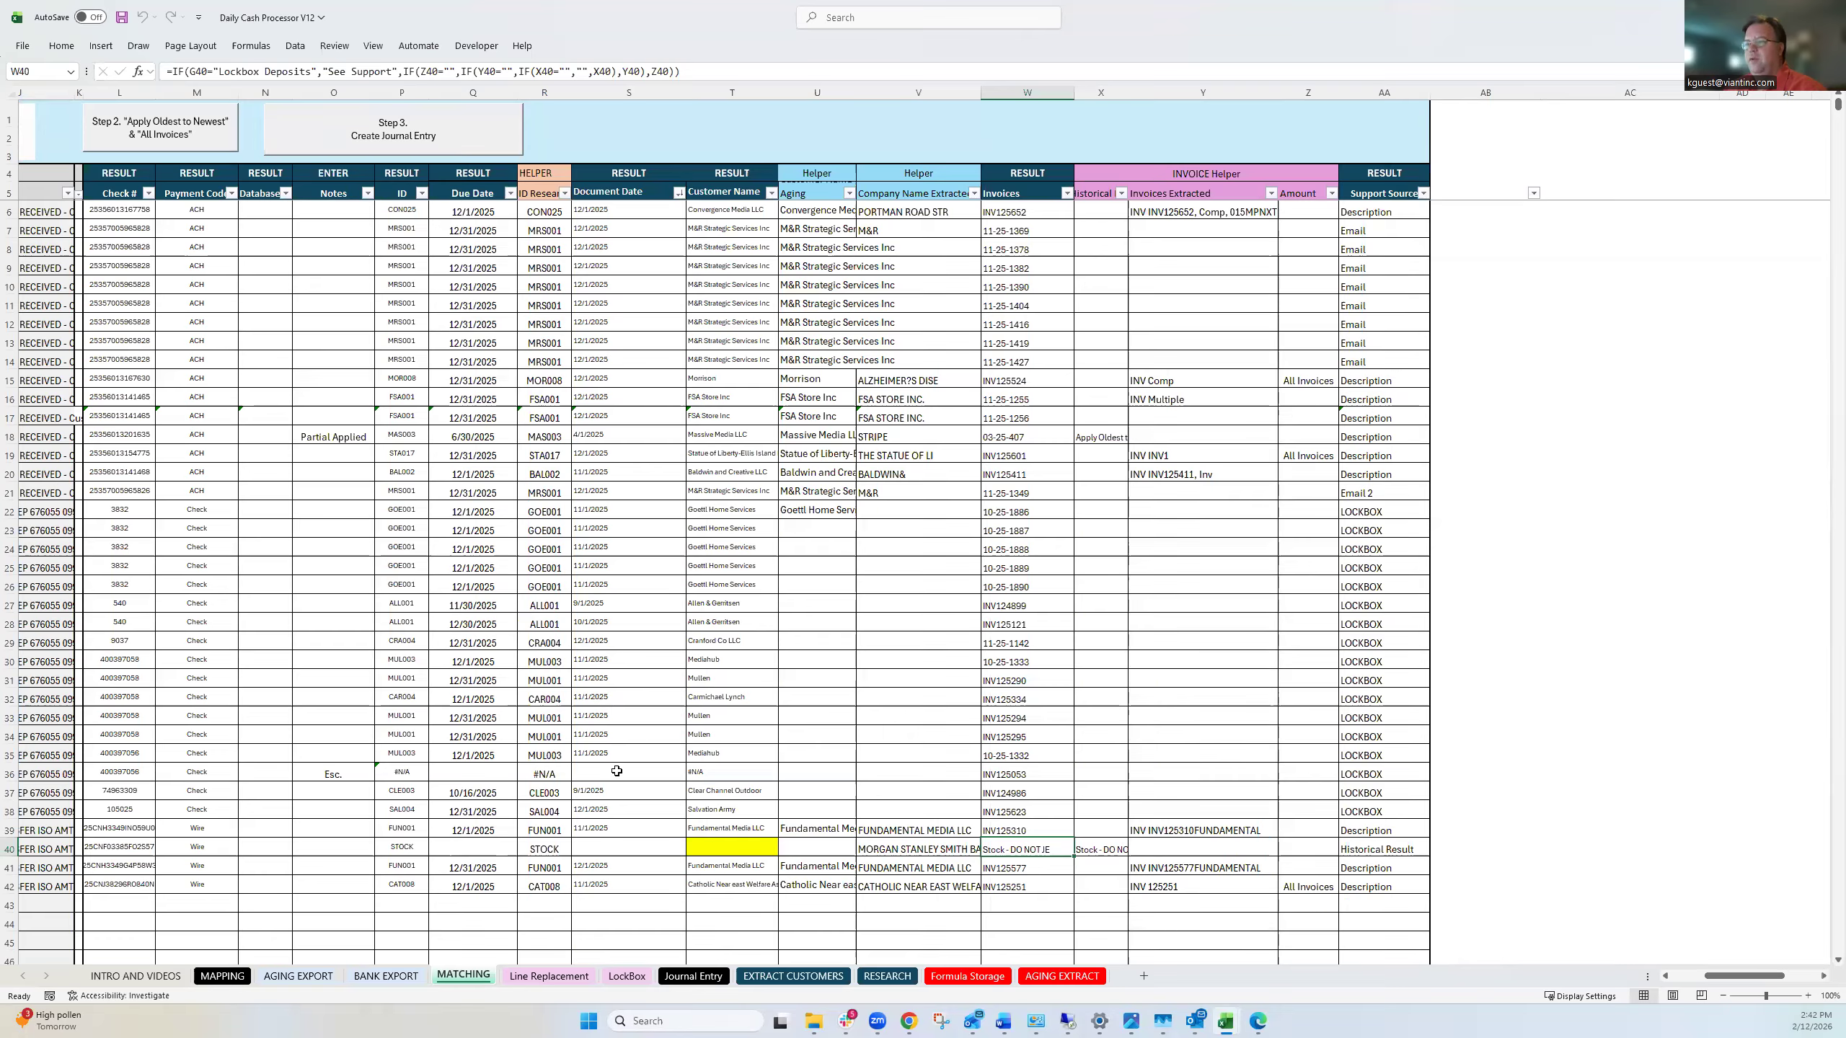
click(483, 771)
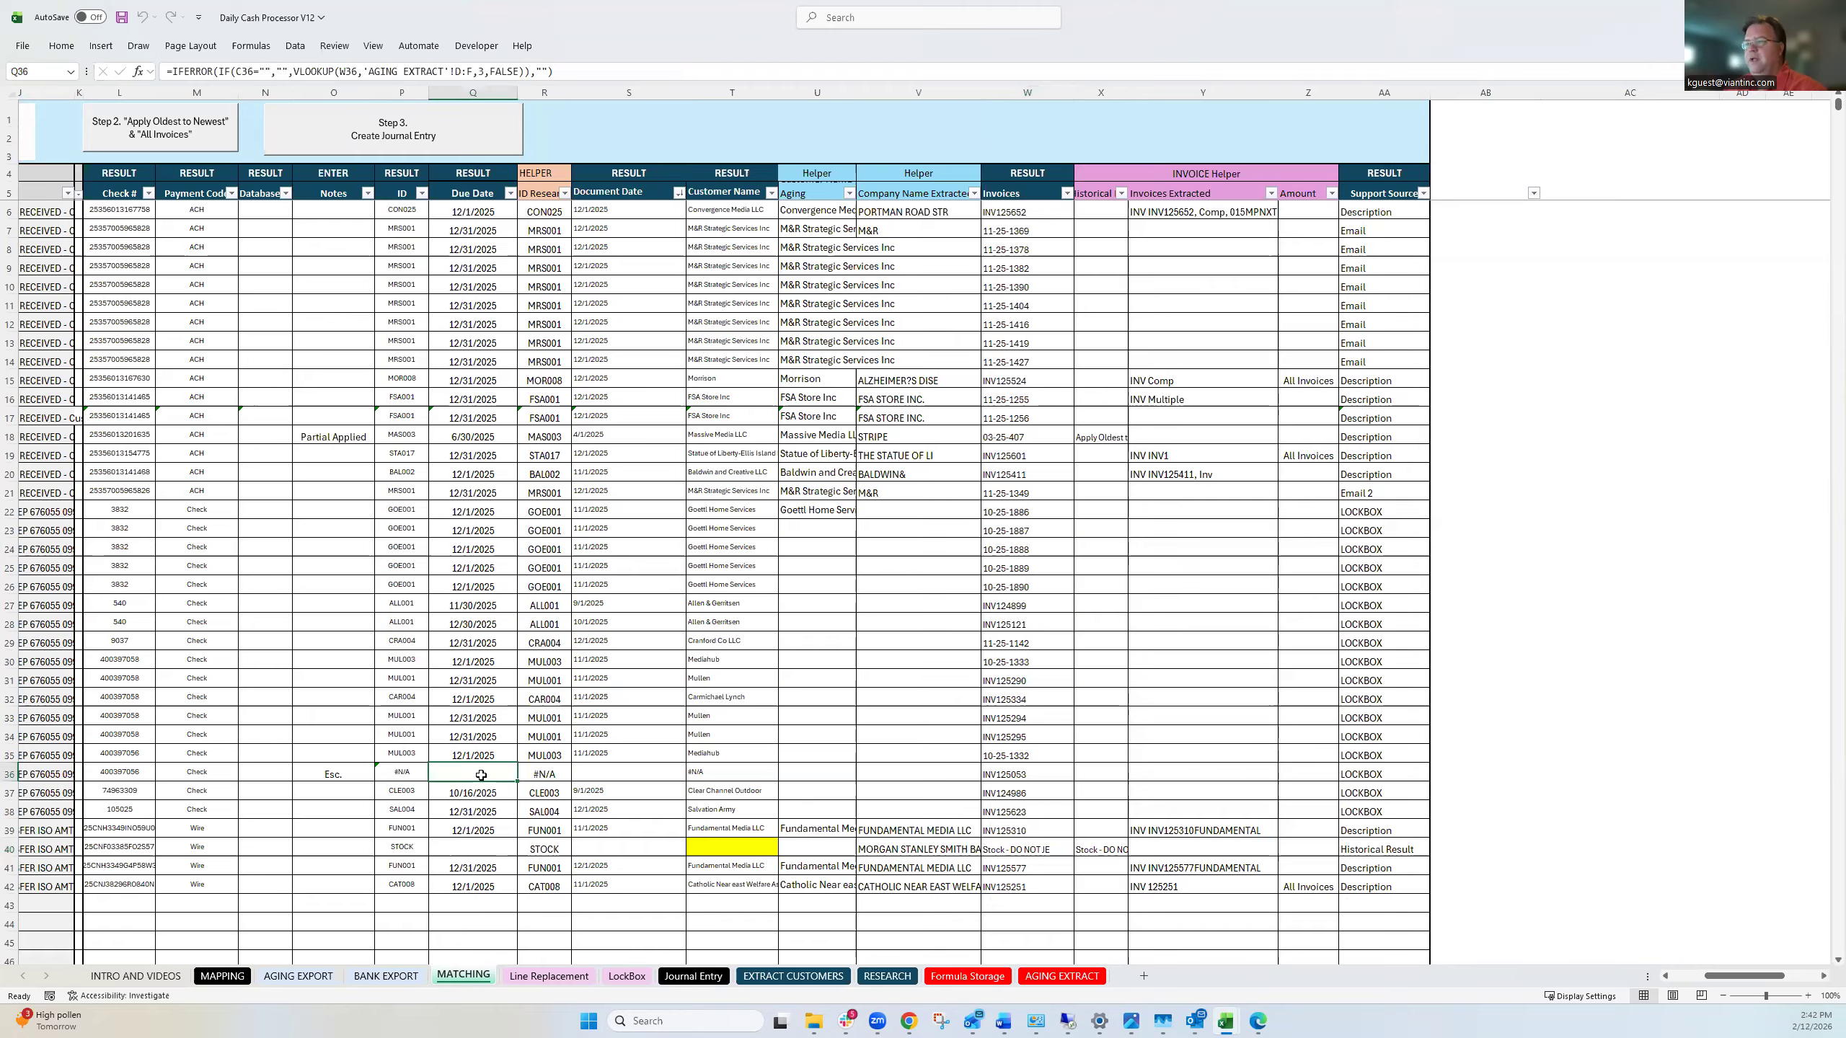
click(342, 772)
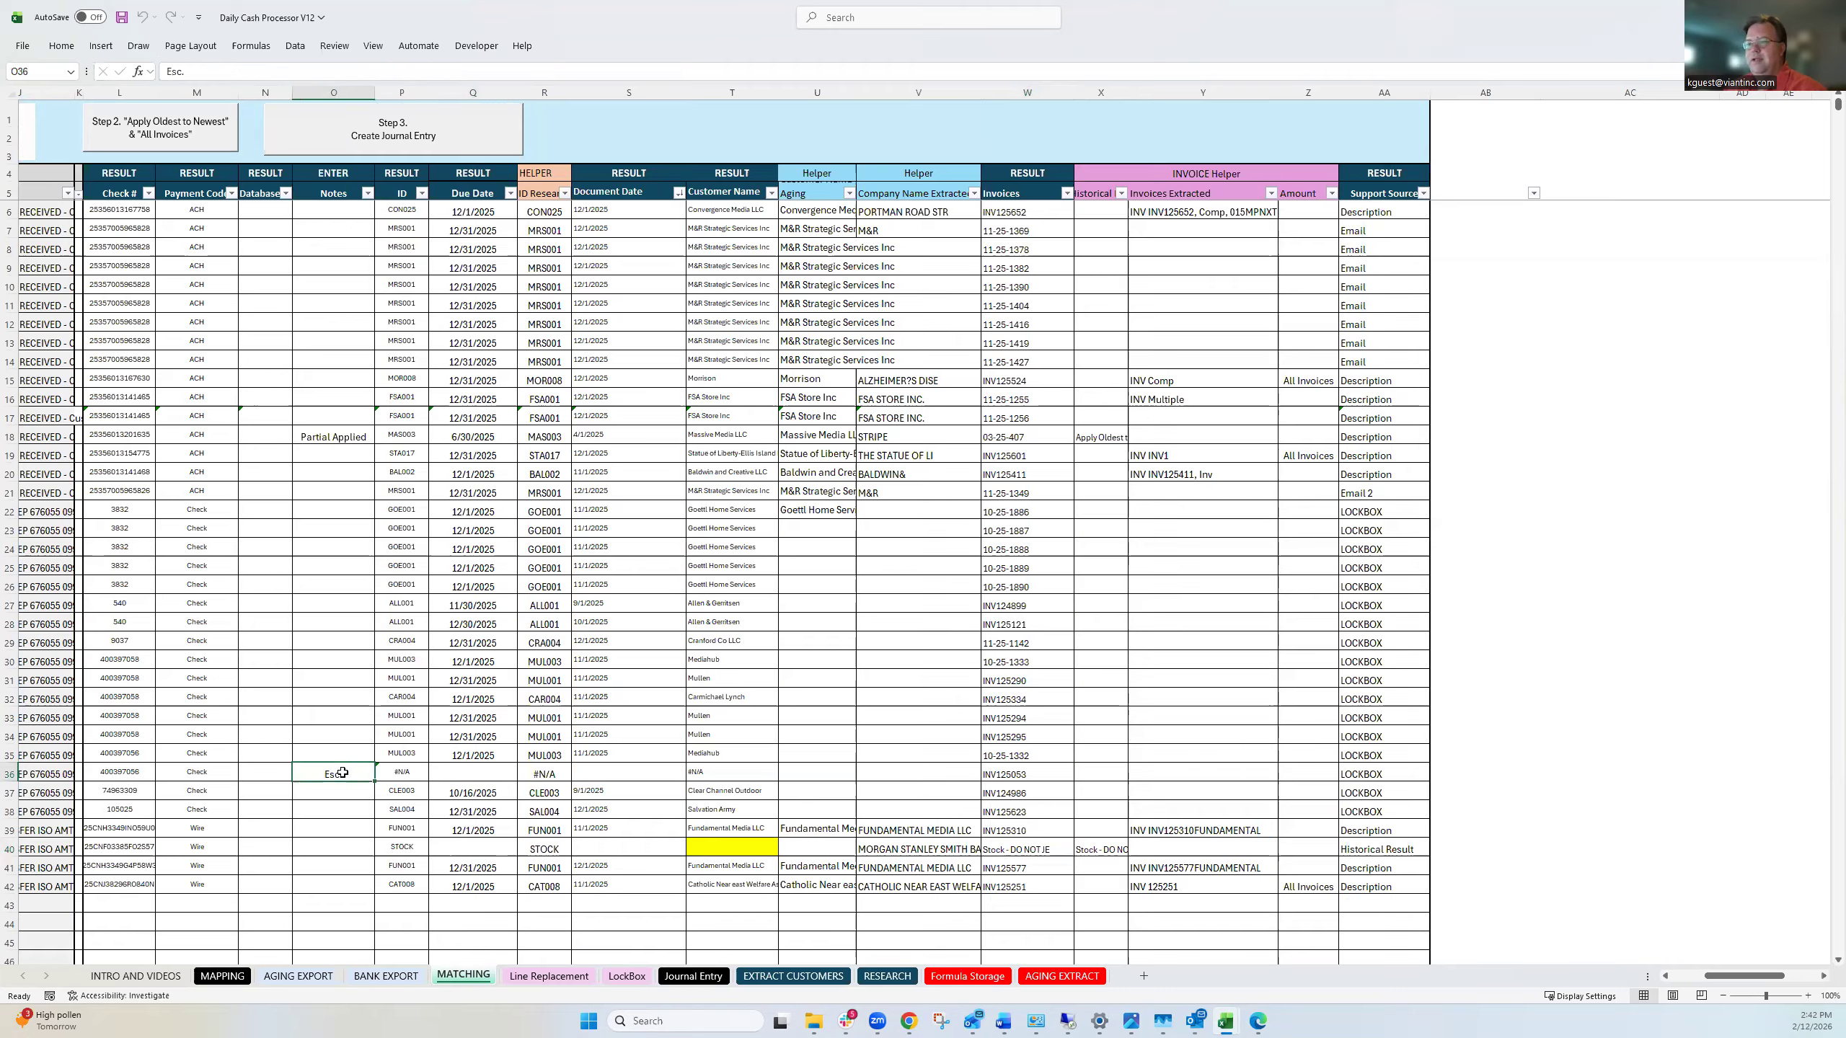
Check the due date and document date formulas on the INV125053 row.
click(494, 775)
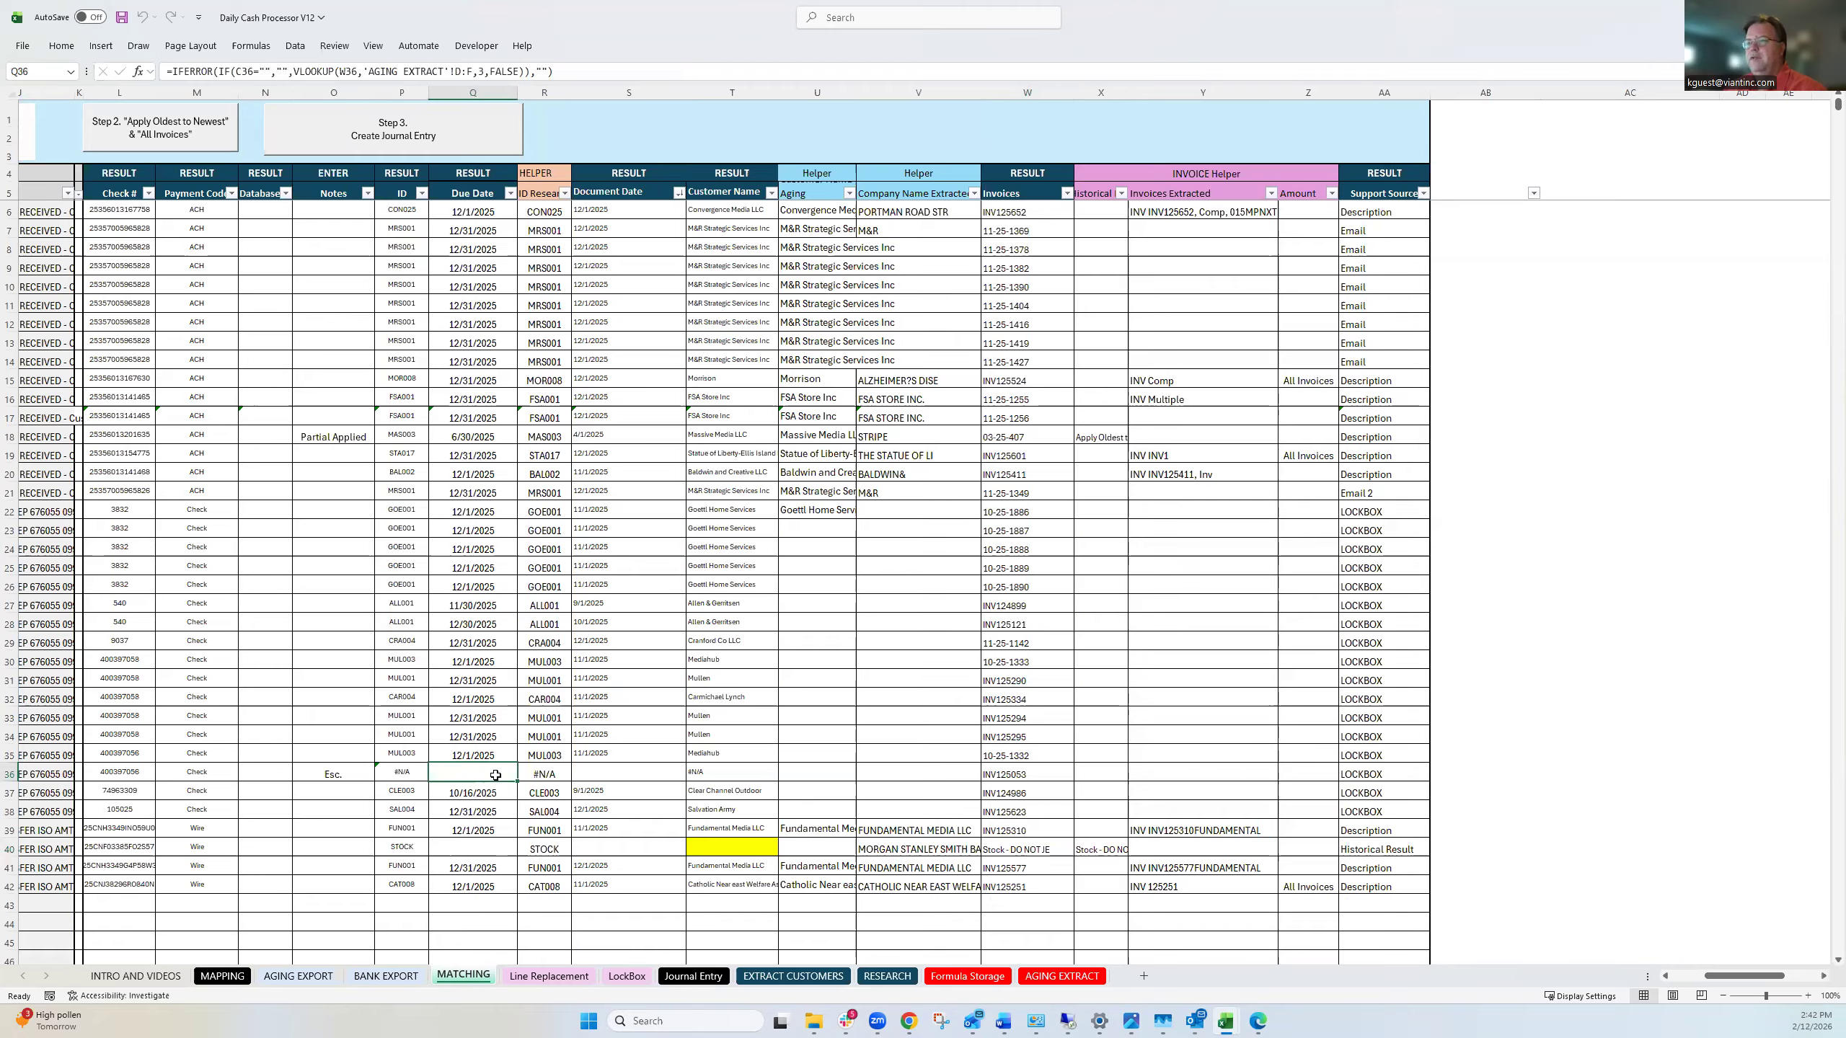
click(609, 777)
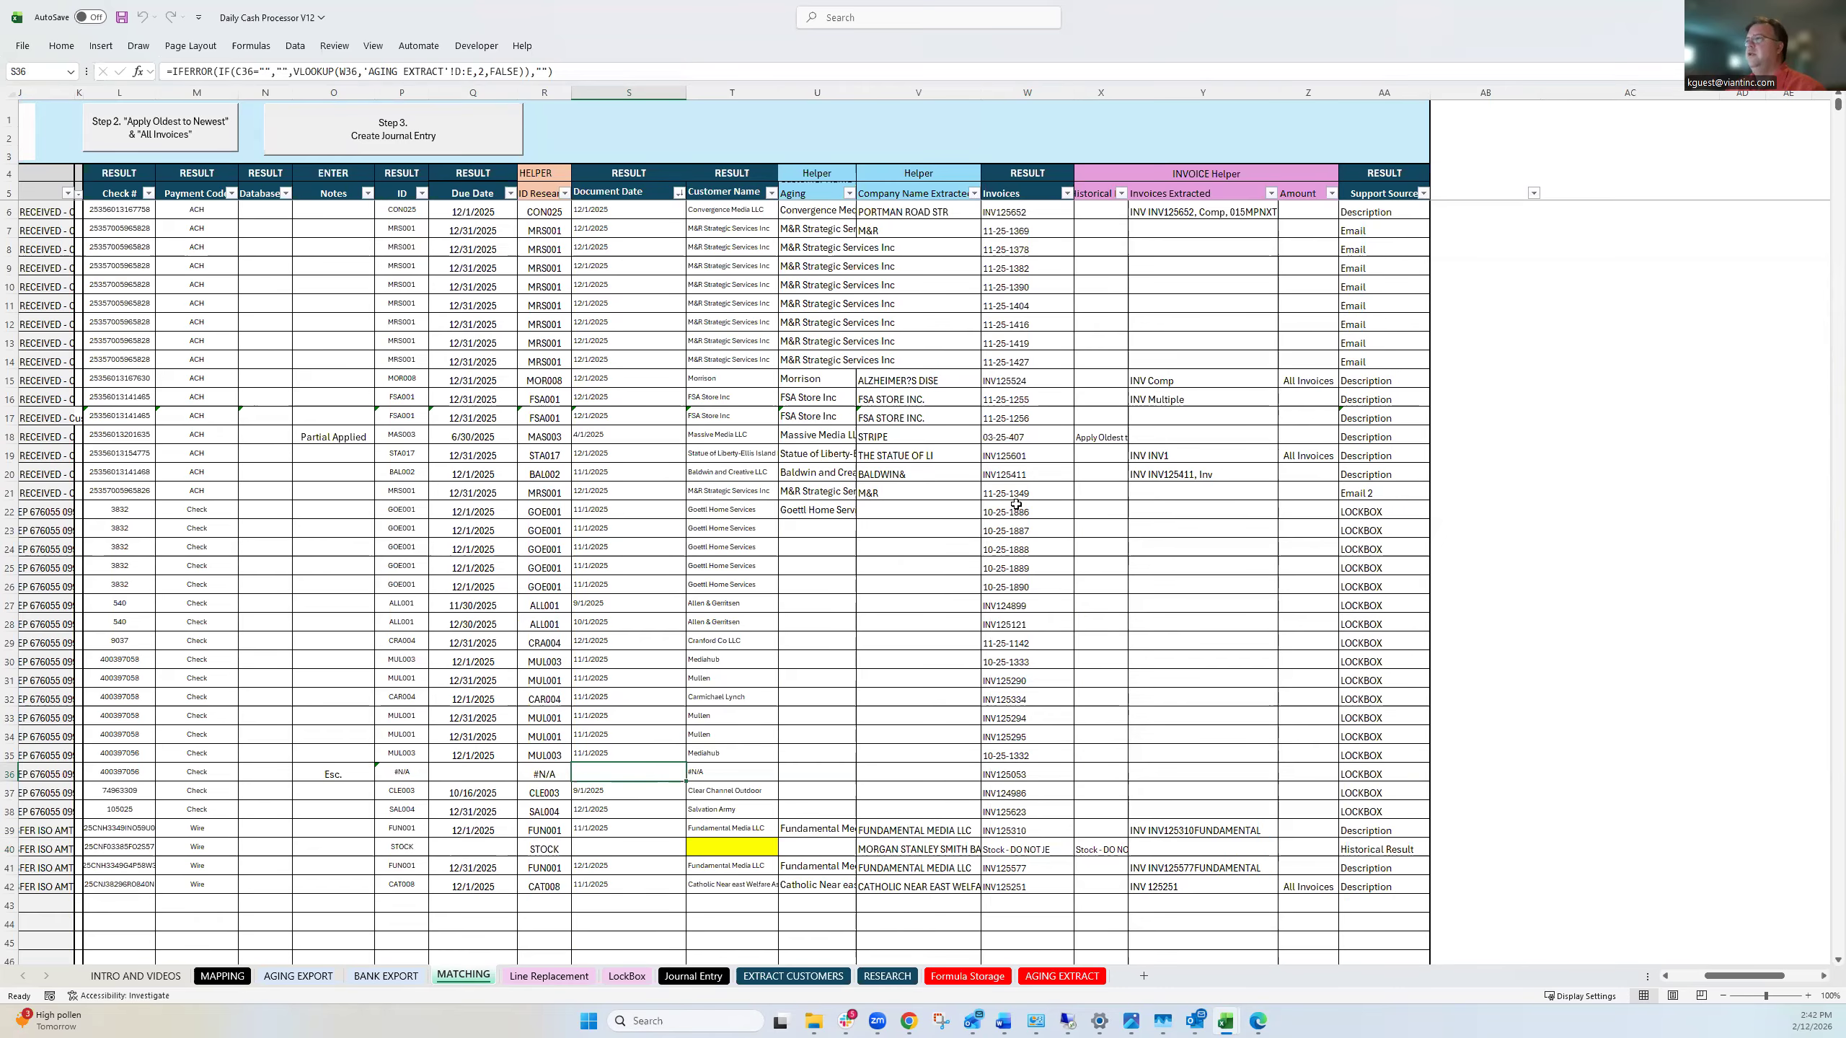
Hide the helper columns on the MATCHING sheet and mark the stock wire and INV125053 rows as excluded.
drag(1718, 976, 1684, 979)
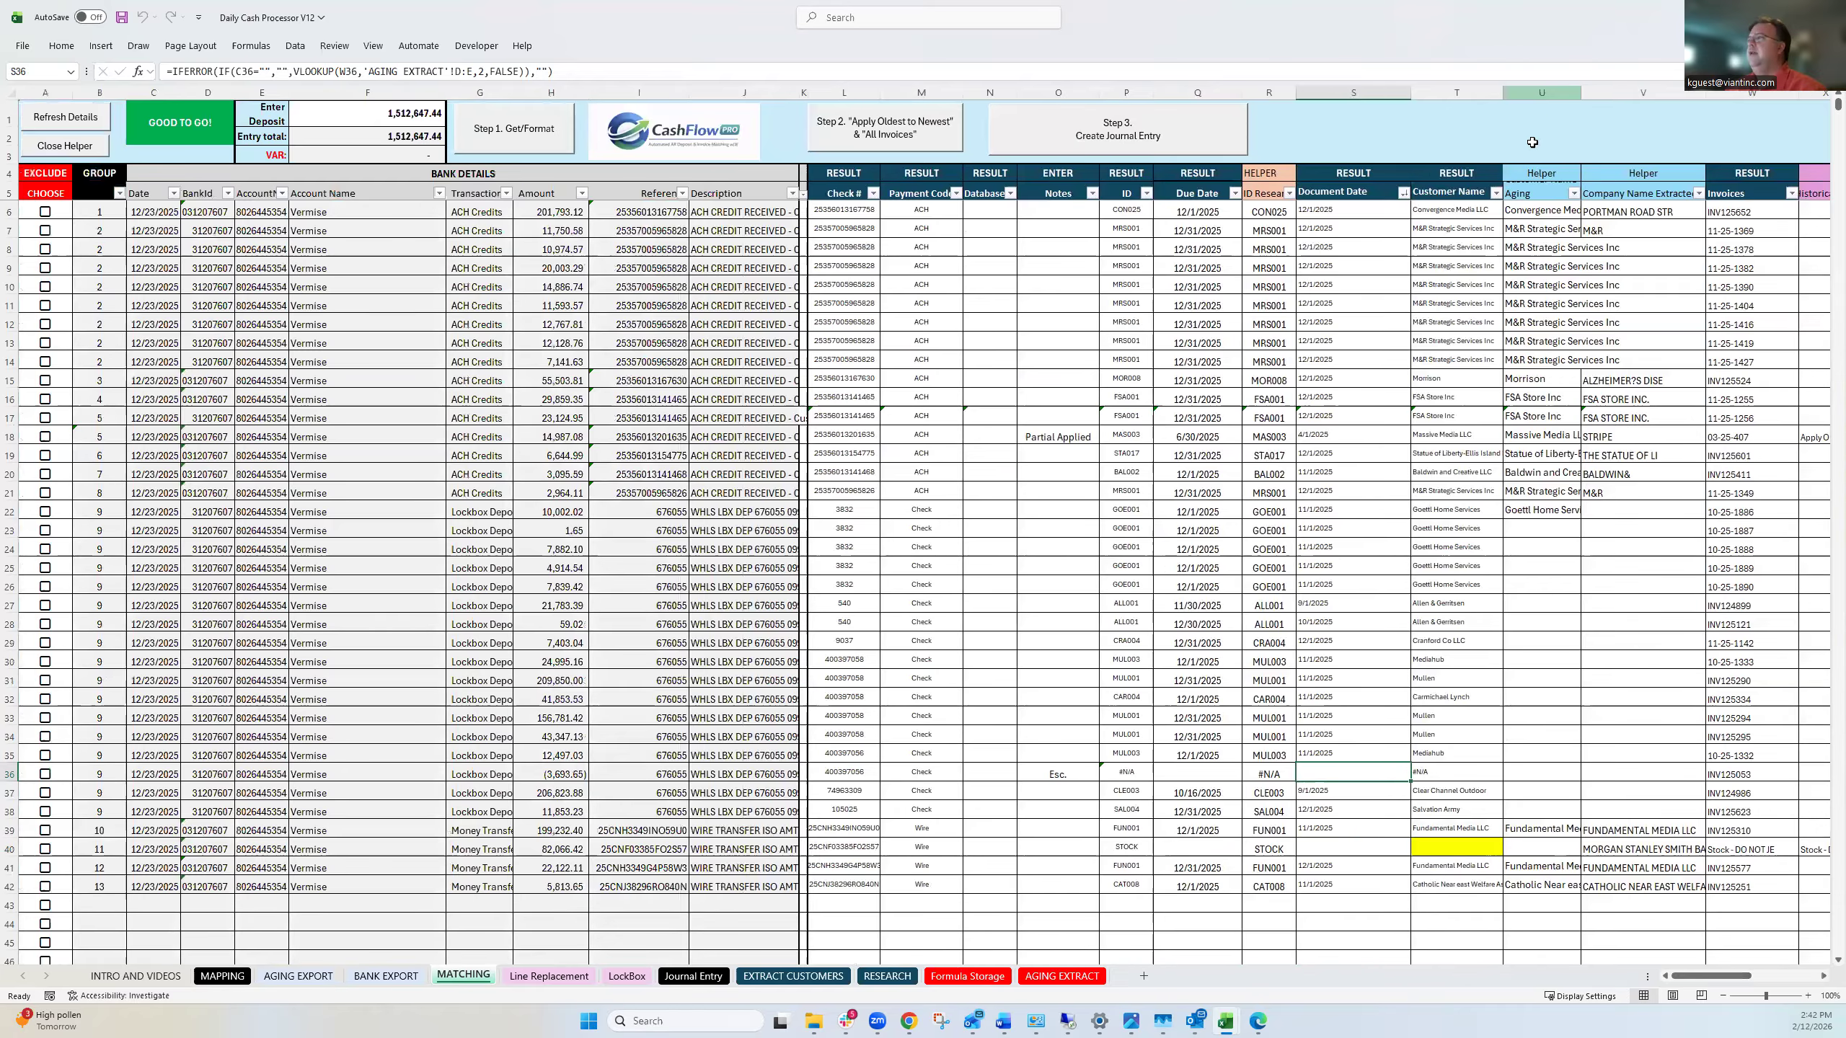
click(78, 146)
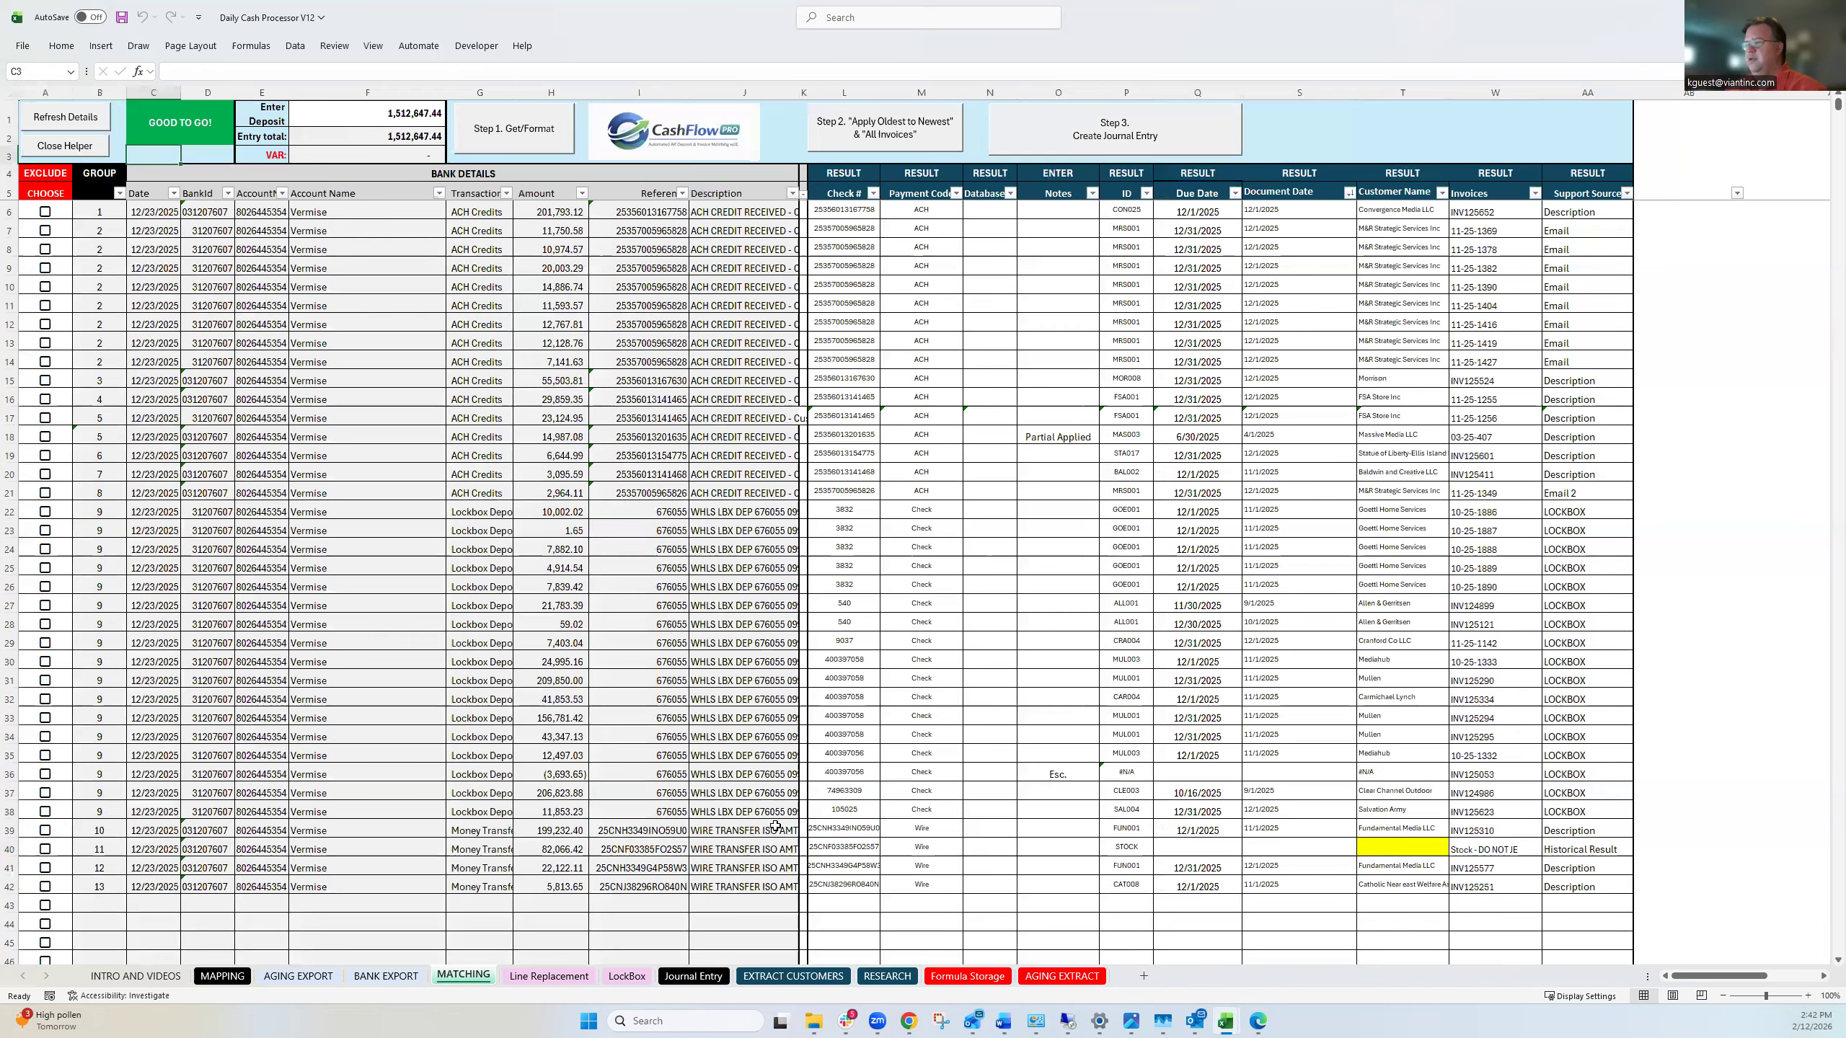
click(45, 848)
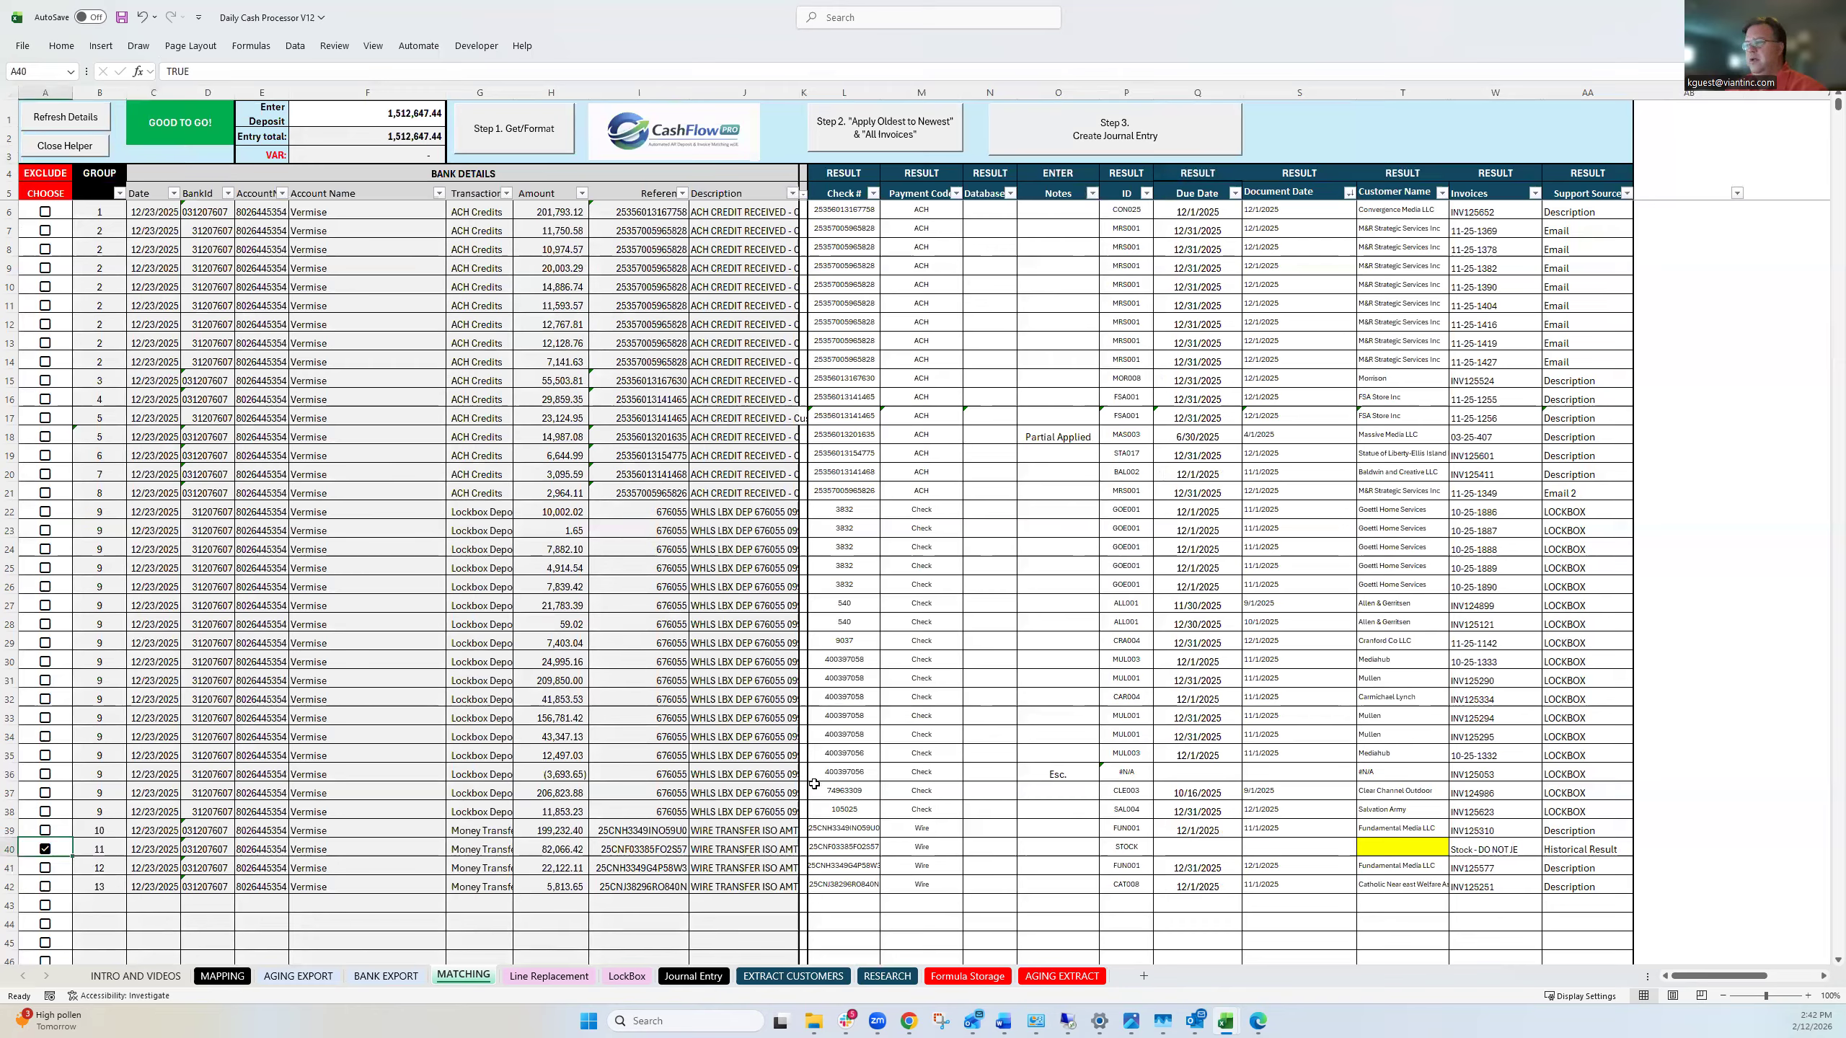
click(45, 775)
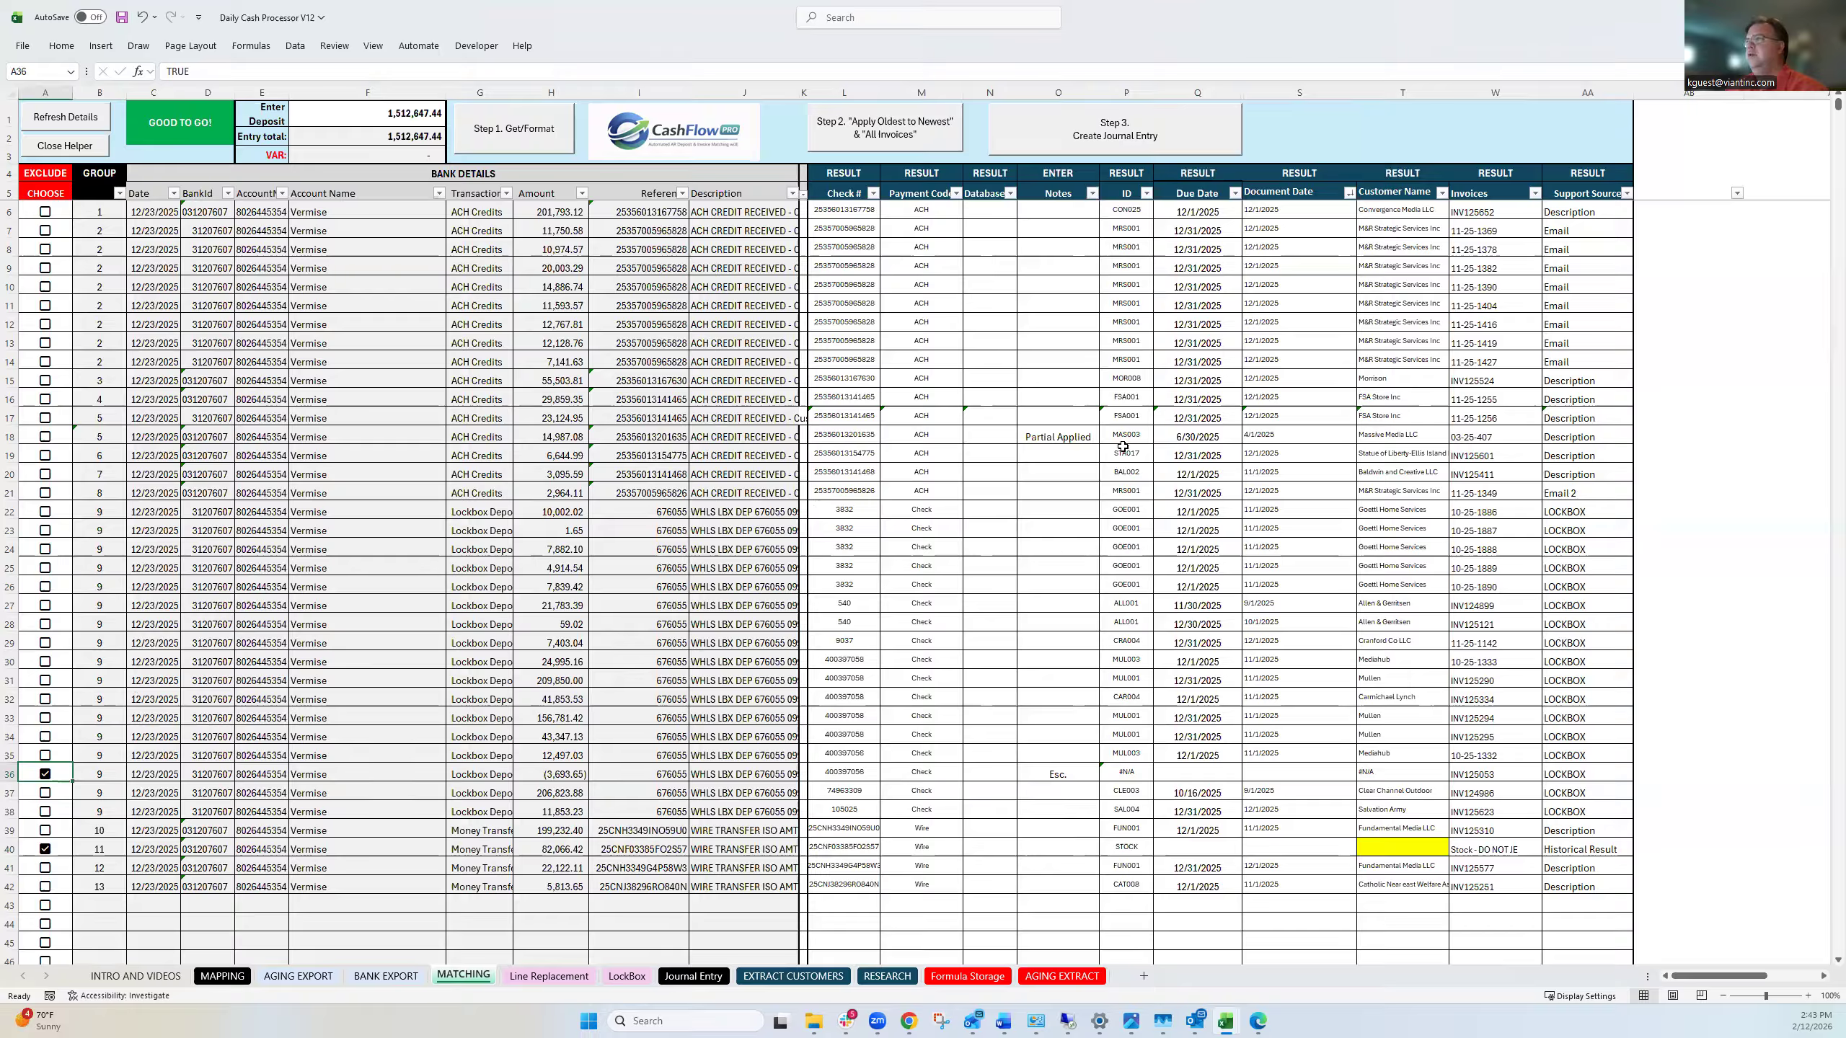
Run Step 3, "Create Journal Entry", and view the result on the Journal Entry sheet, ending on the INTRO AND VIDEOS sheet.
click(1143, 143)
click(693, 977)
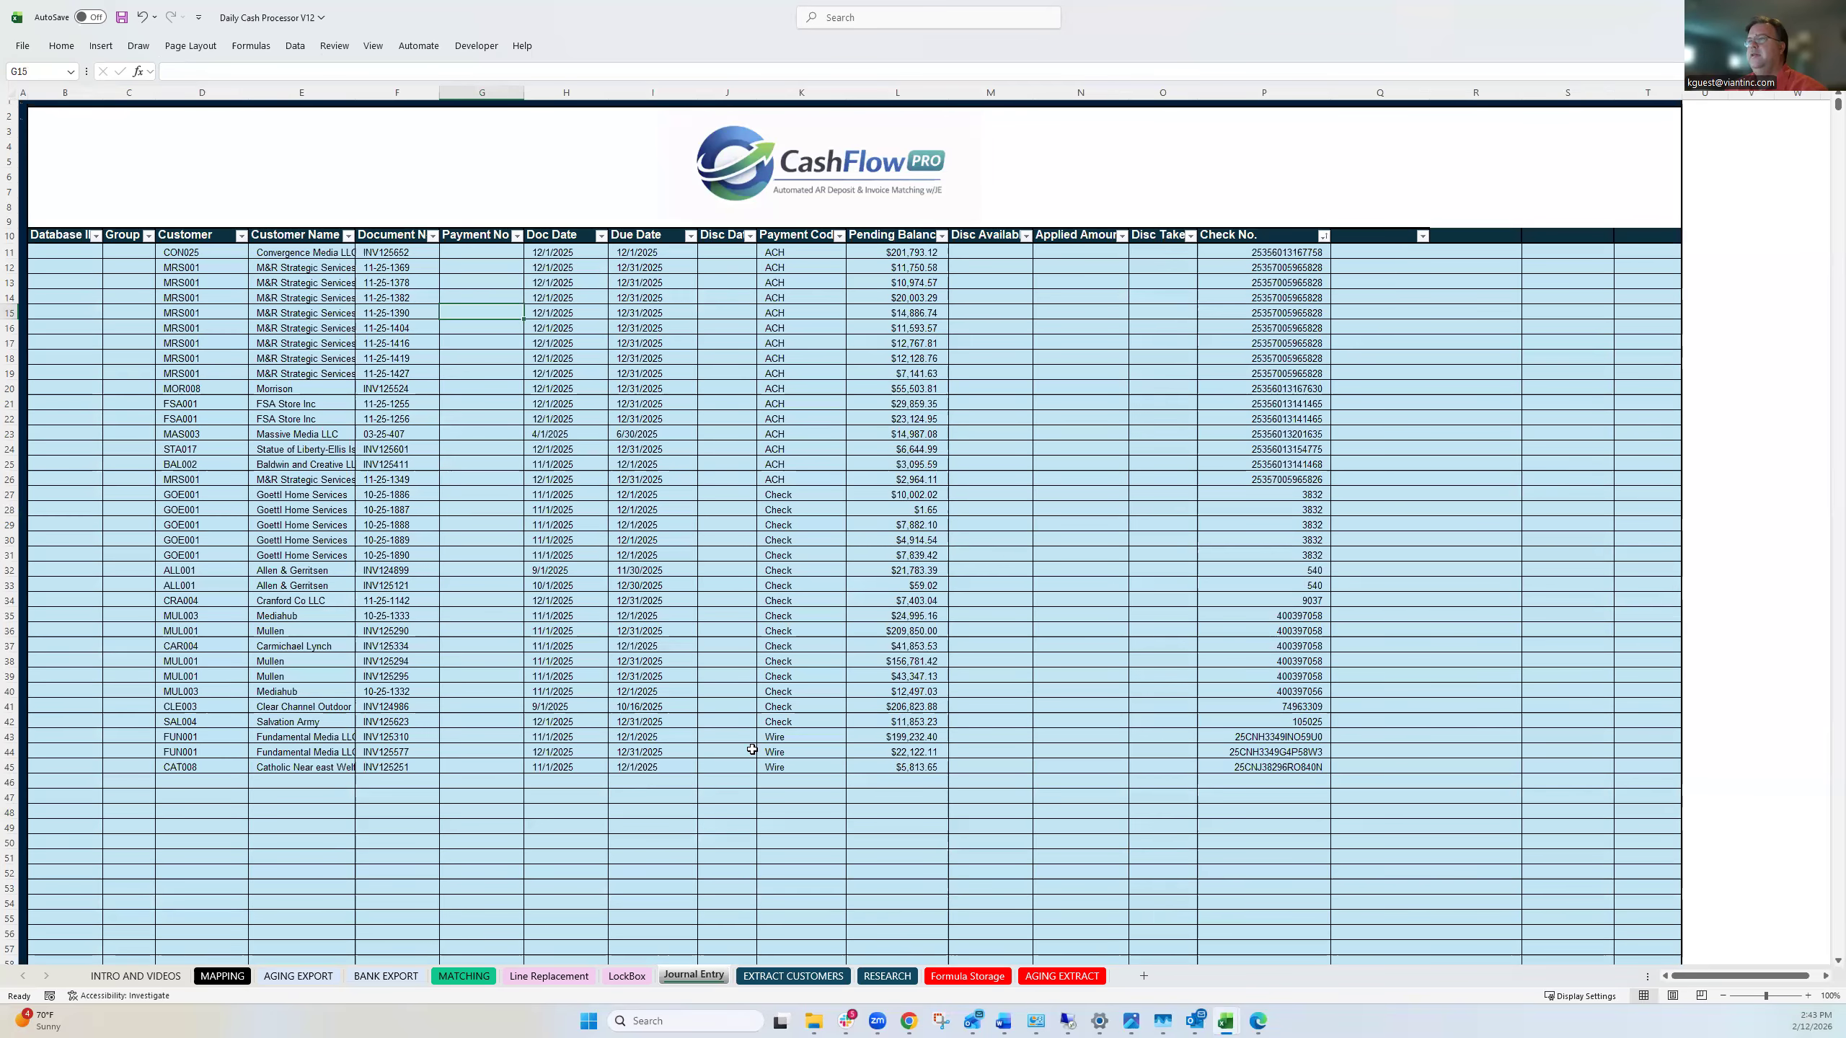
click(148, 974)
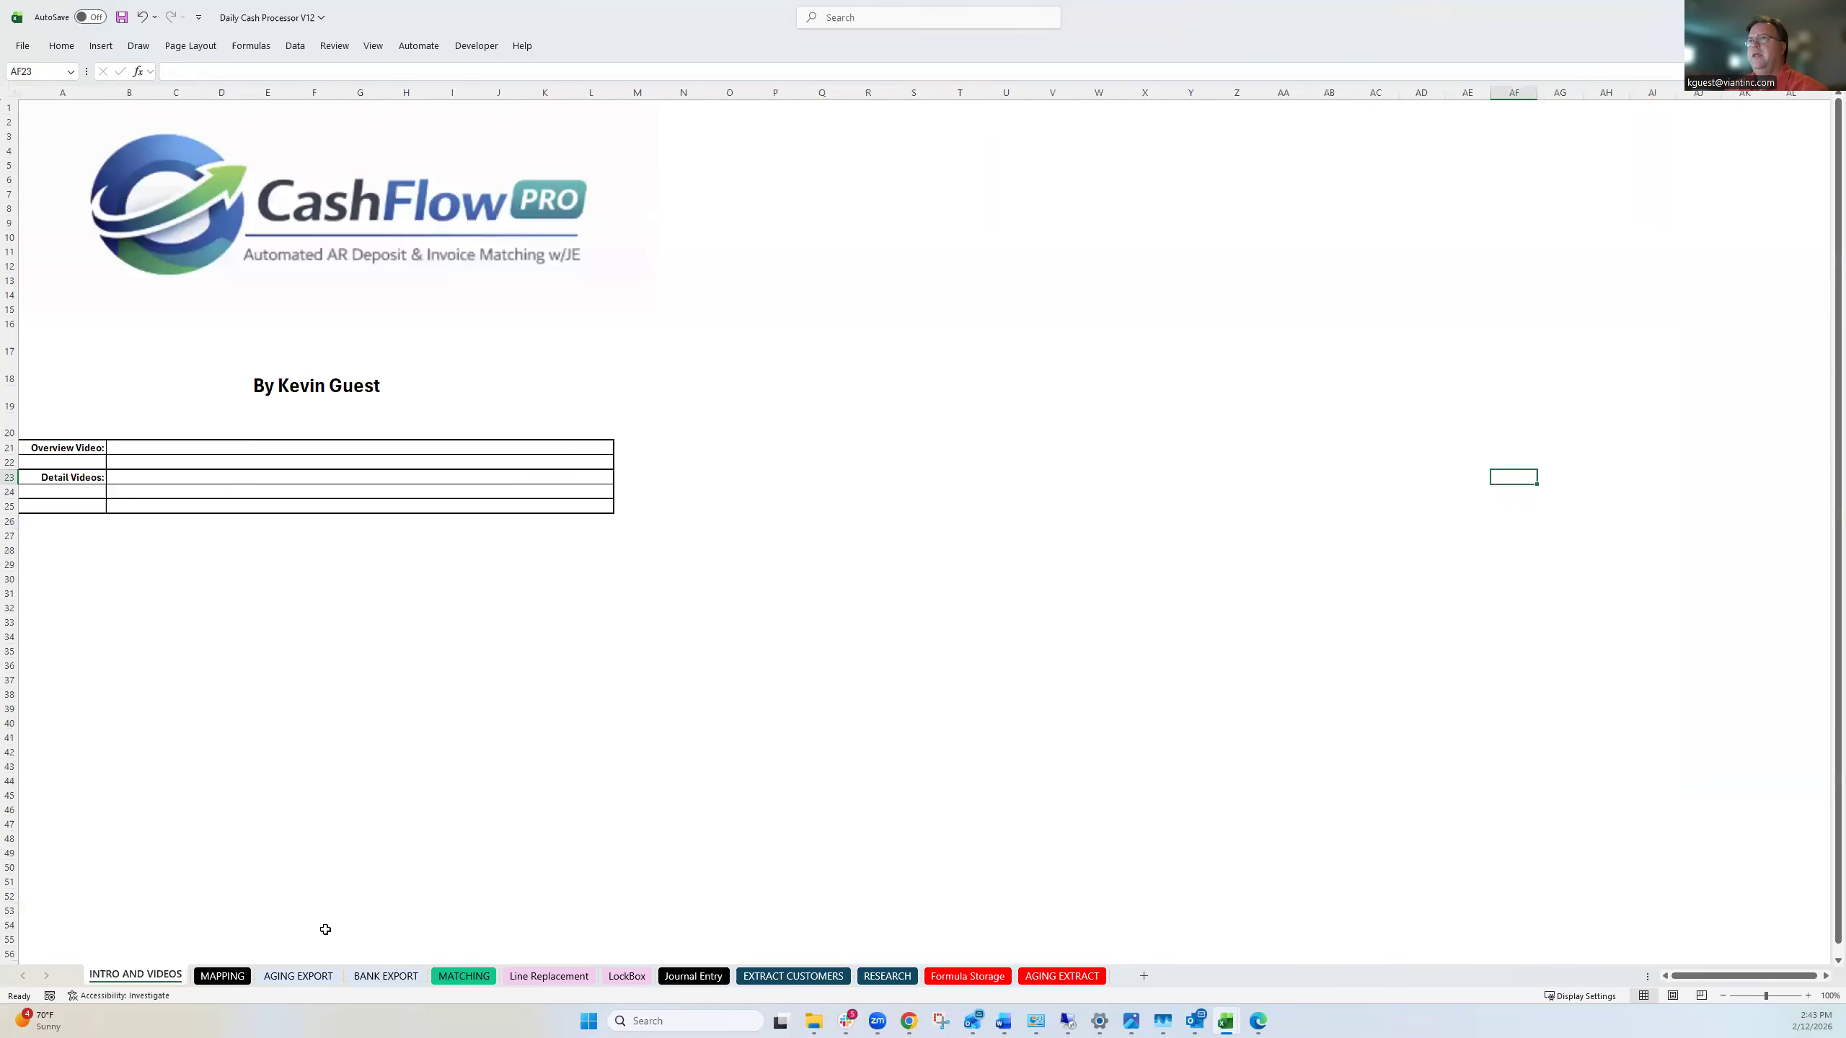